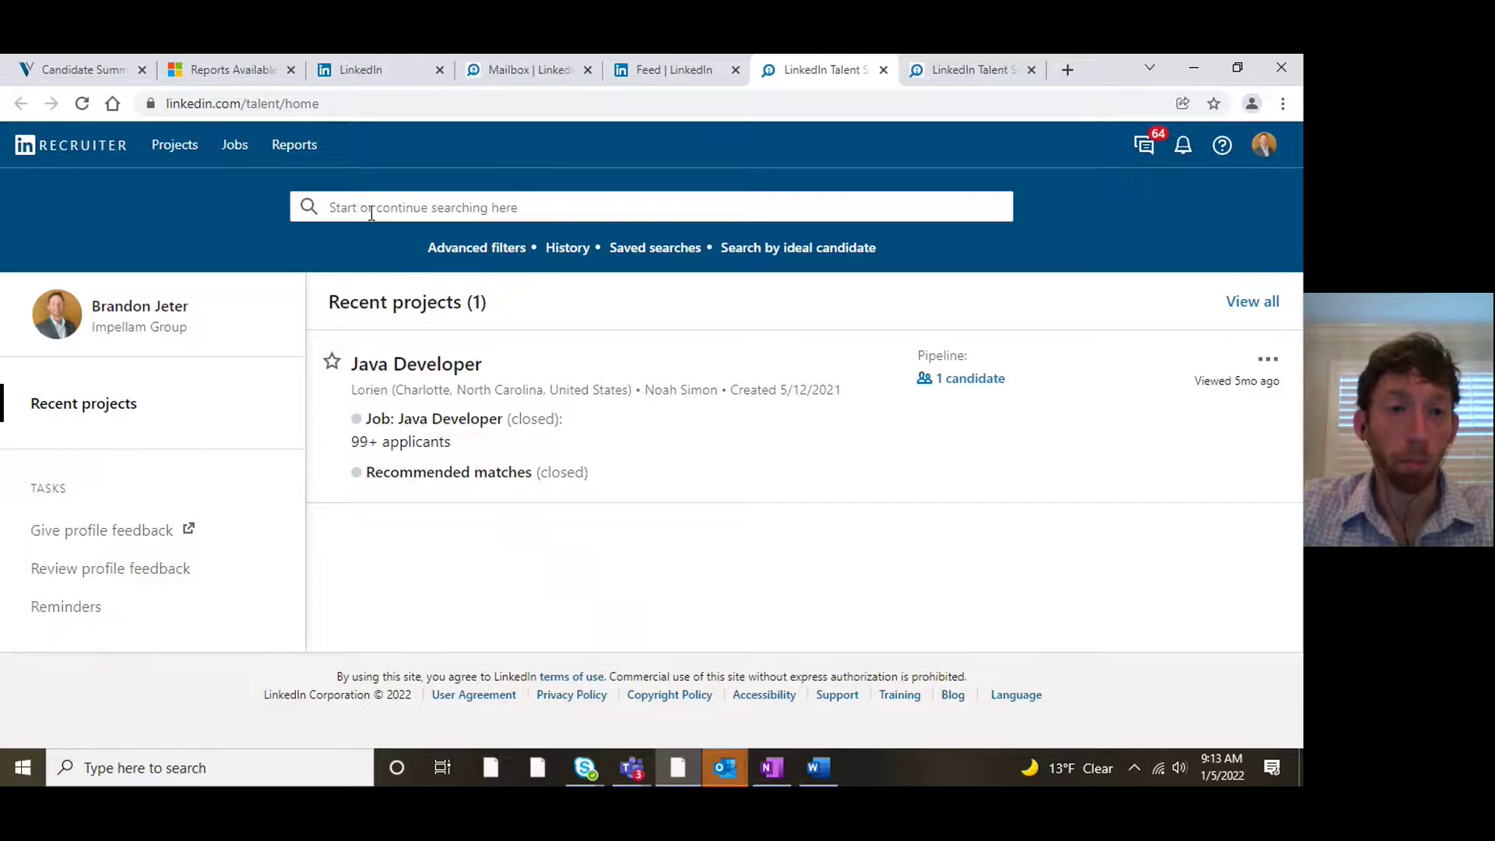
- Open the advanced candidate search and look over the available filter categories
{"action": "left_click", "coordinate": [482, 261]}
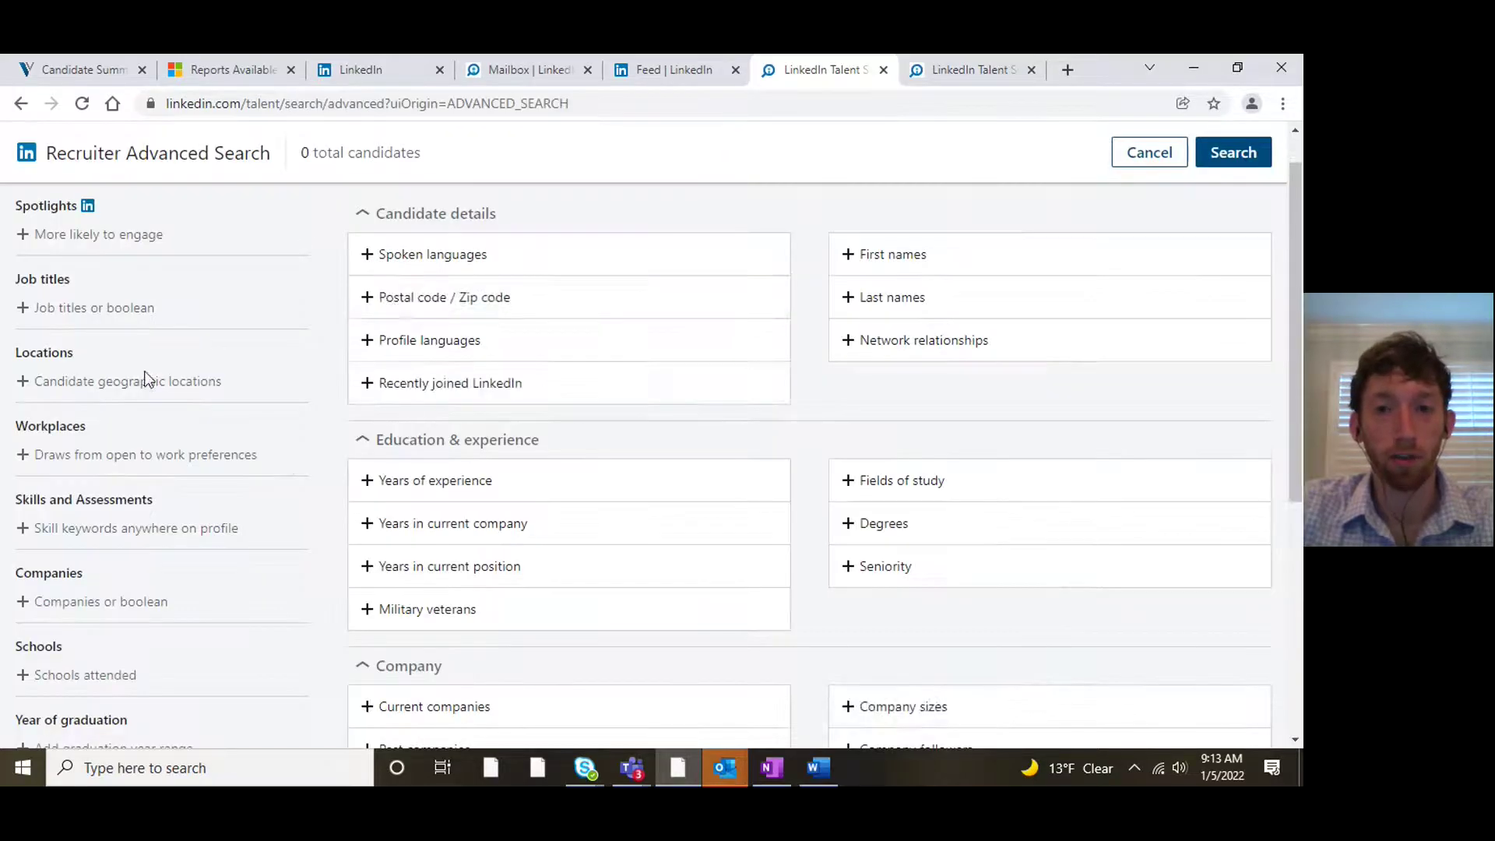
{"action": "scroll", "coordinate": [791, 265], "scroll_direction": "down", "scroll_amount": 7}
{"action": "scroll", "coordinate": [624, 574], "scroll_direction": "up", "scroll_amount": 5}
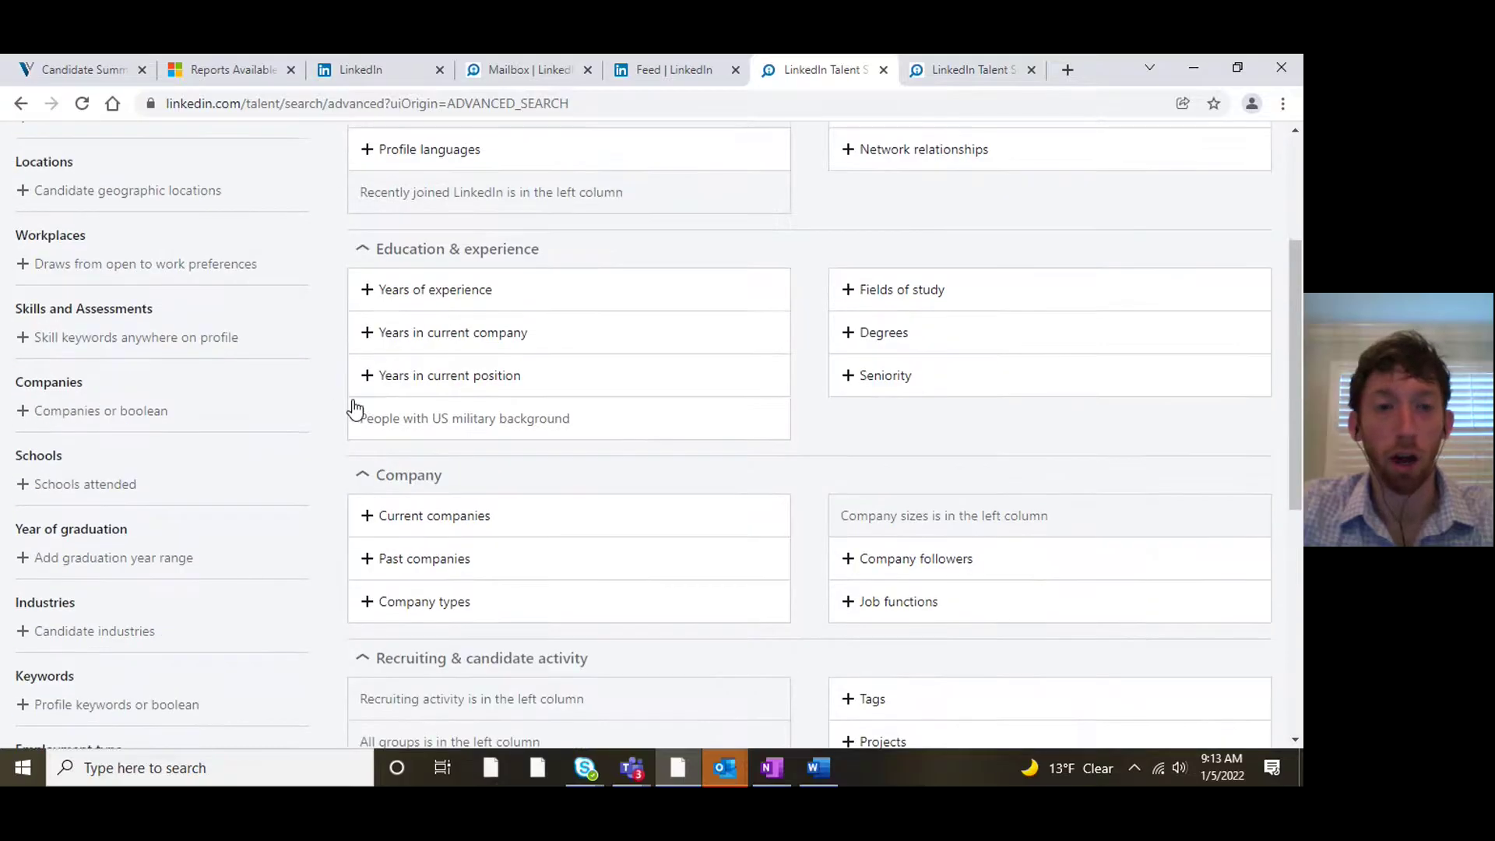
{"action": "scroll", "coordinate": [355, 409], "scroll_direction": "up", "scroll_amount": 3}
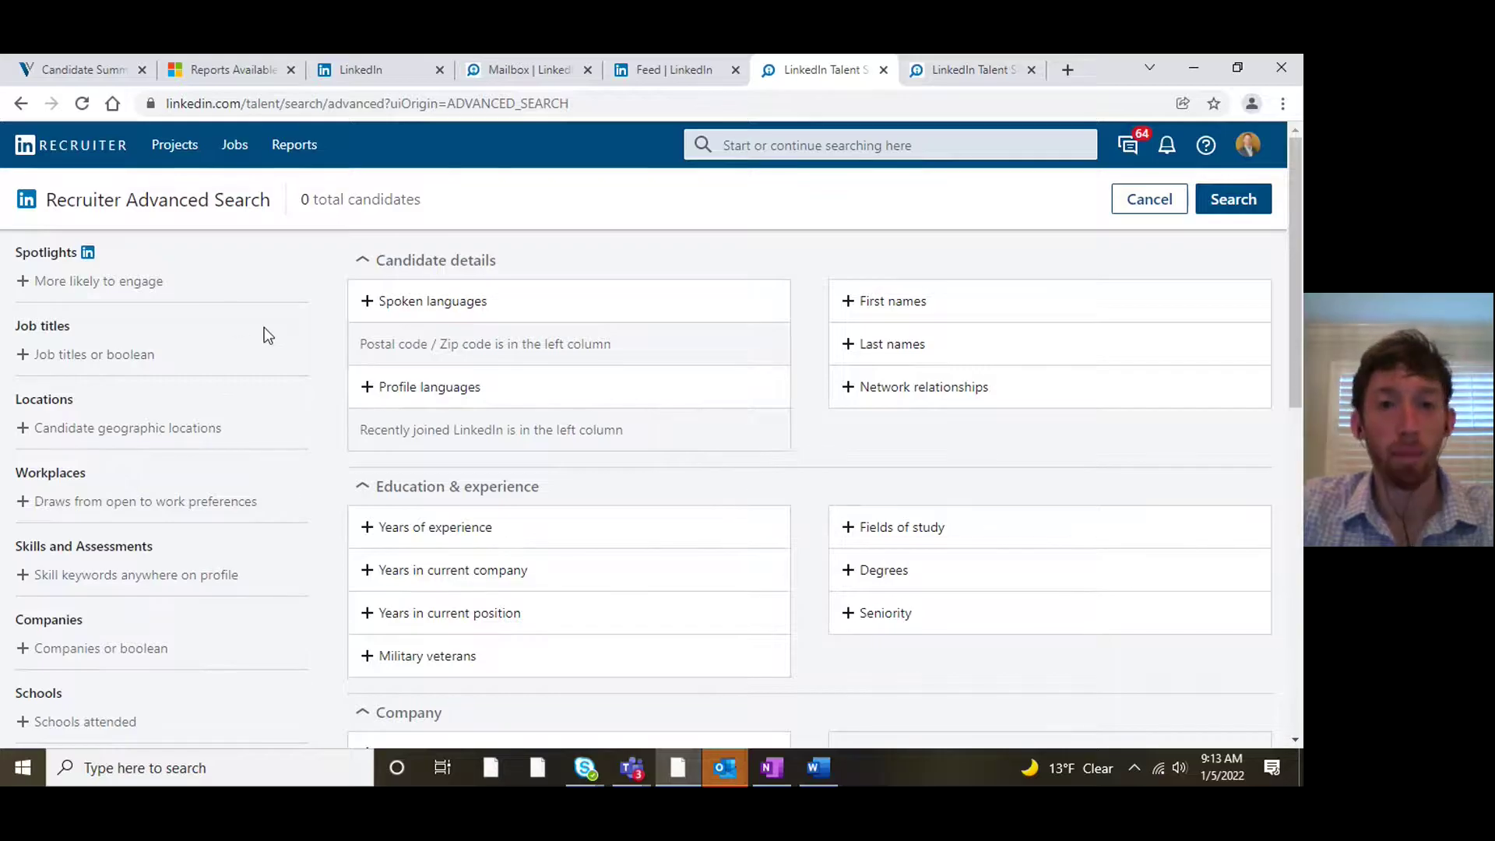
{"action": "left_click", "coordinate": [397, 386]}
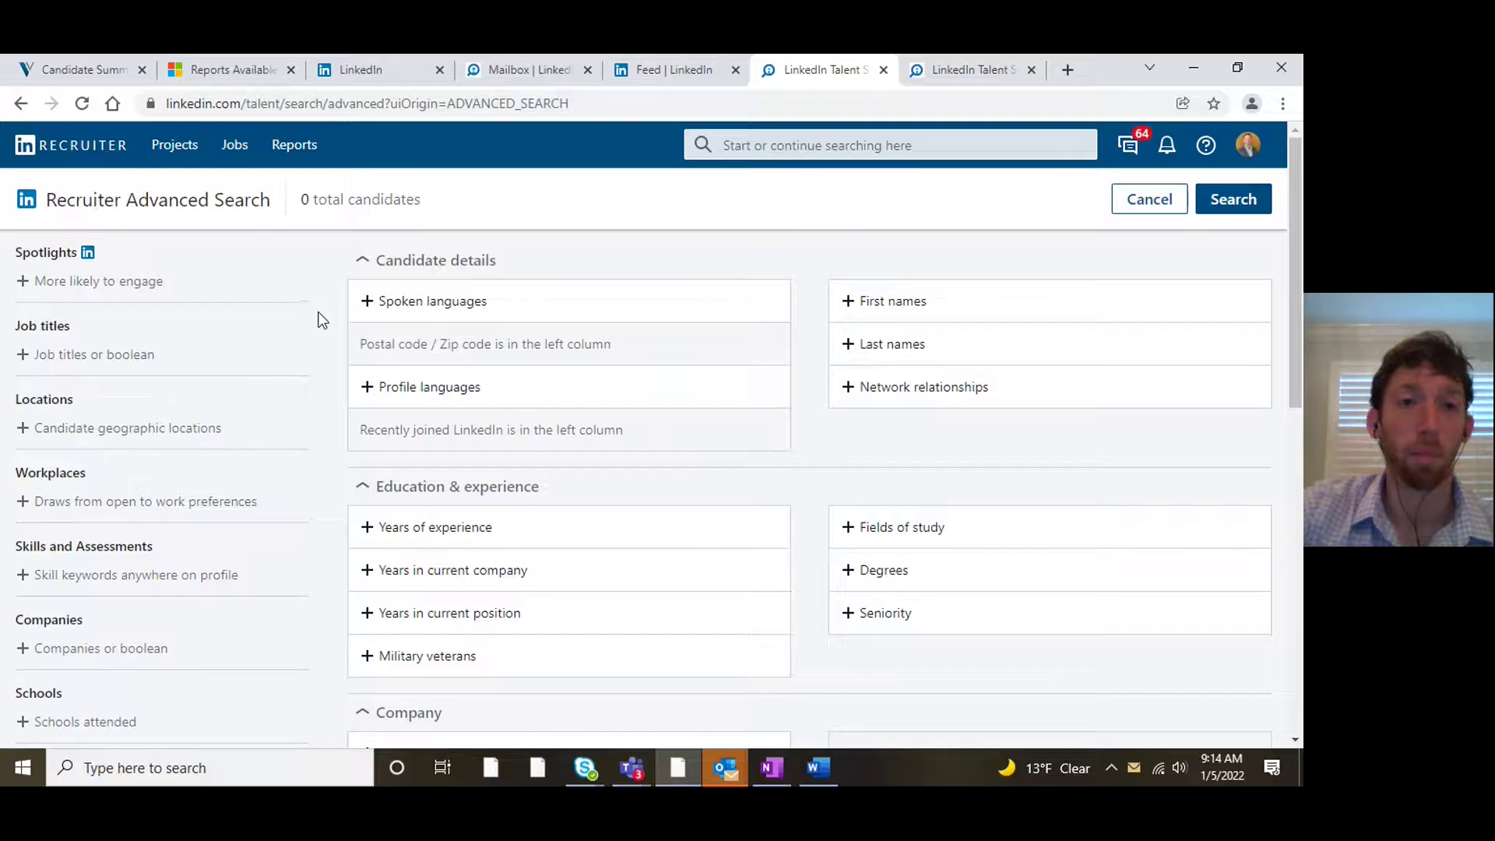
- Limit the candidates to the Open to work spotlight
{"action": "left_click", "coordinate": [90, 285]}
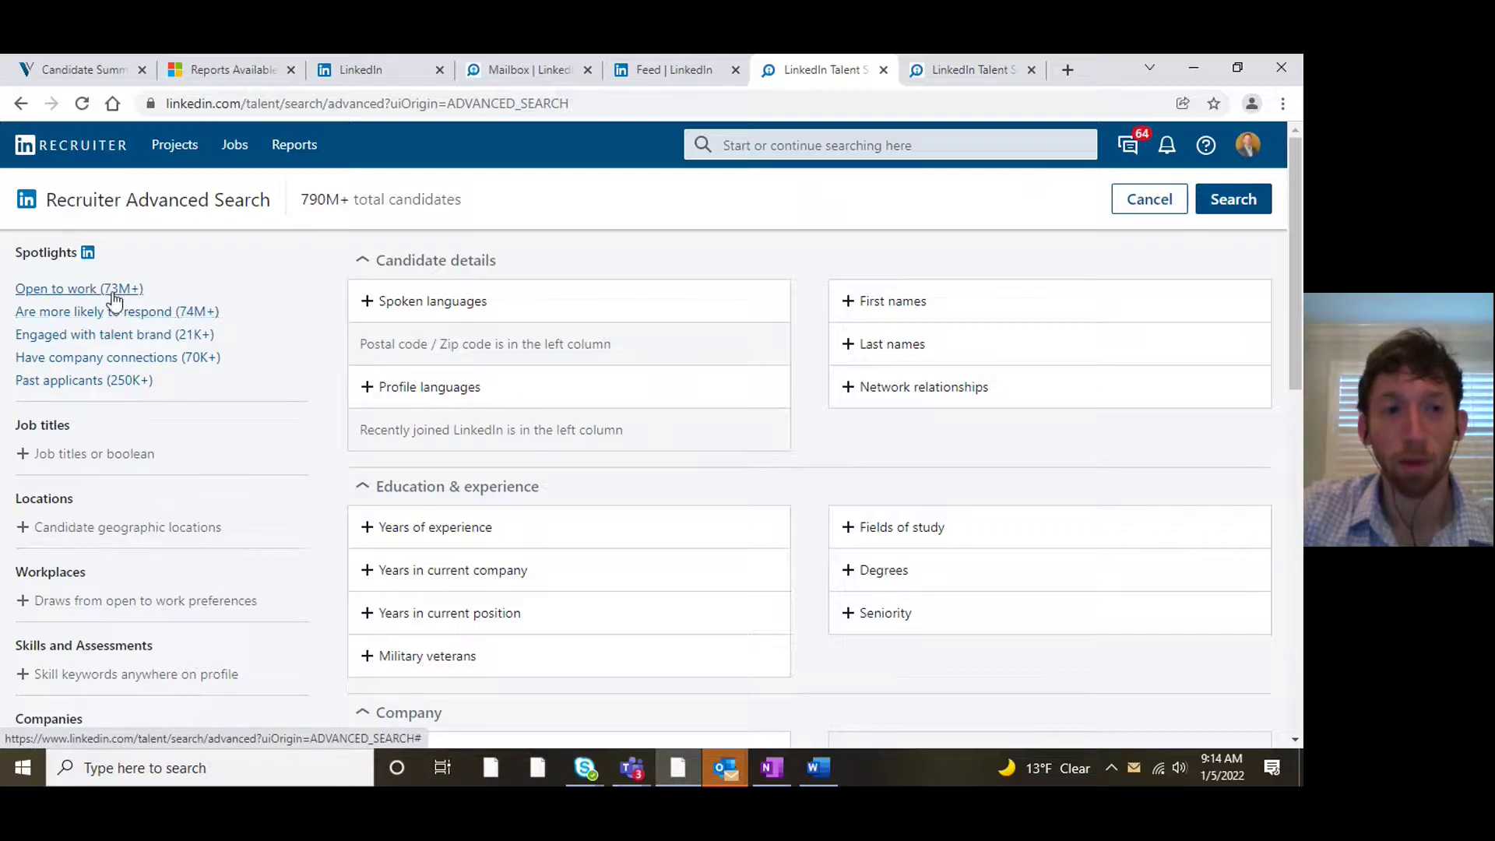
{"action": "left_click", "coordinate": [115, 294]}
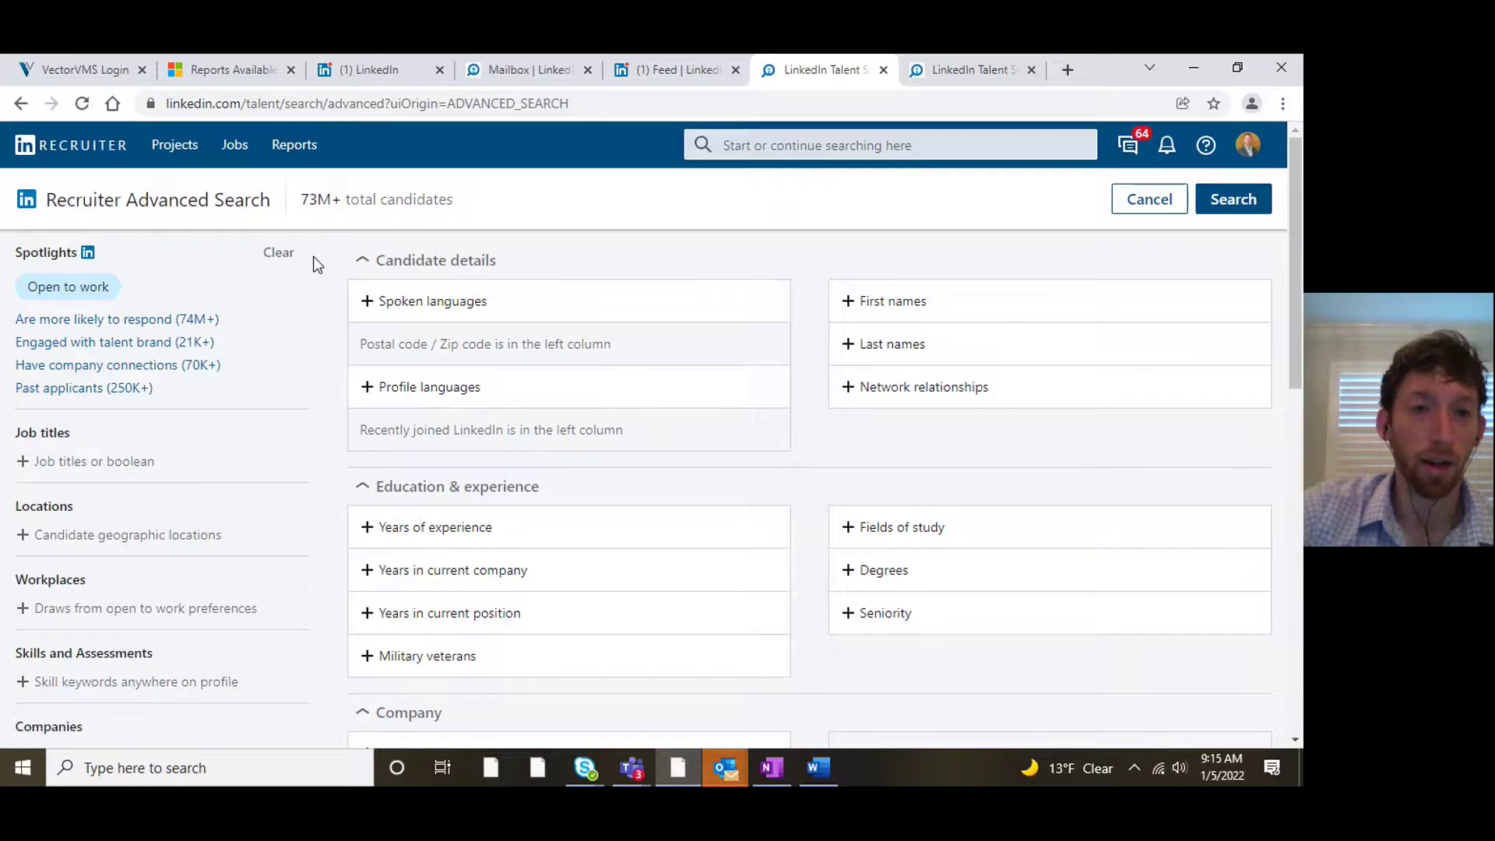
{"action": "left_click_drag", "start_coordinate": [309, 200], "coordinate": [331, 200]}
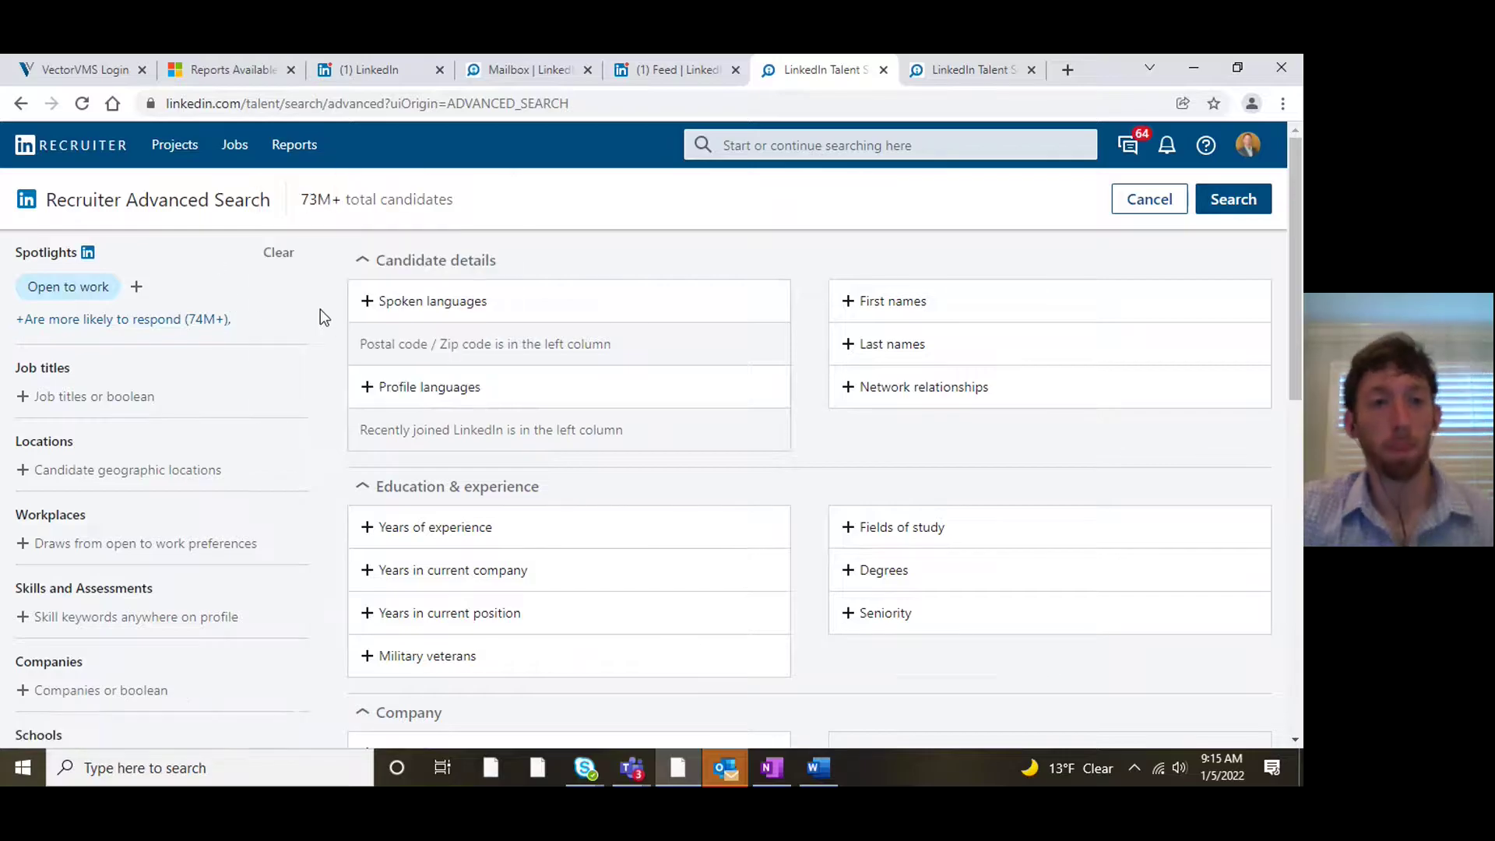
- Add "developer" and "engineer" to the job titles filter
{"action": "scroll", "coordinate": [184, 403], "scroll_direction": "down", "scroll_amount": 1}
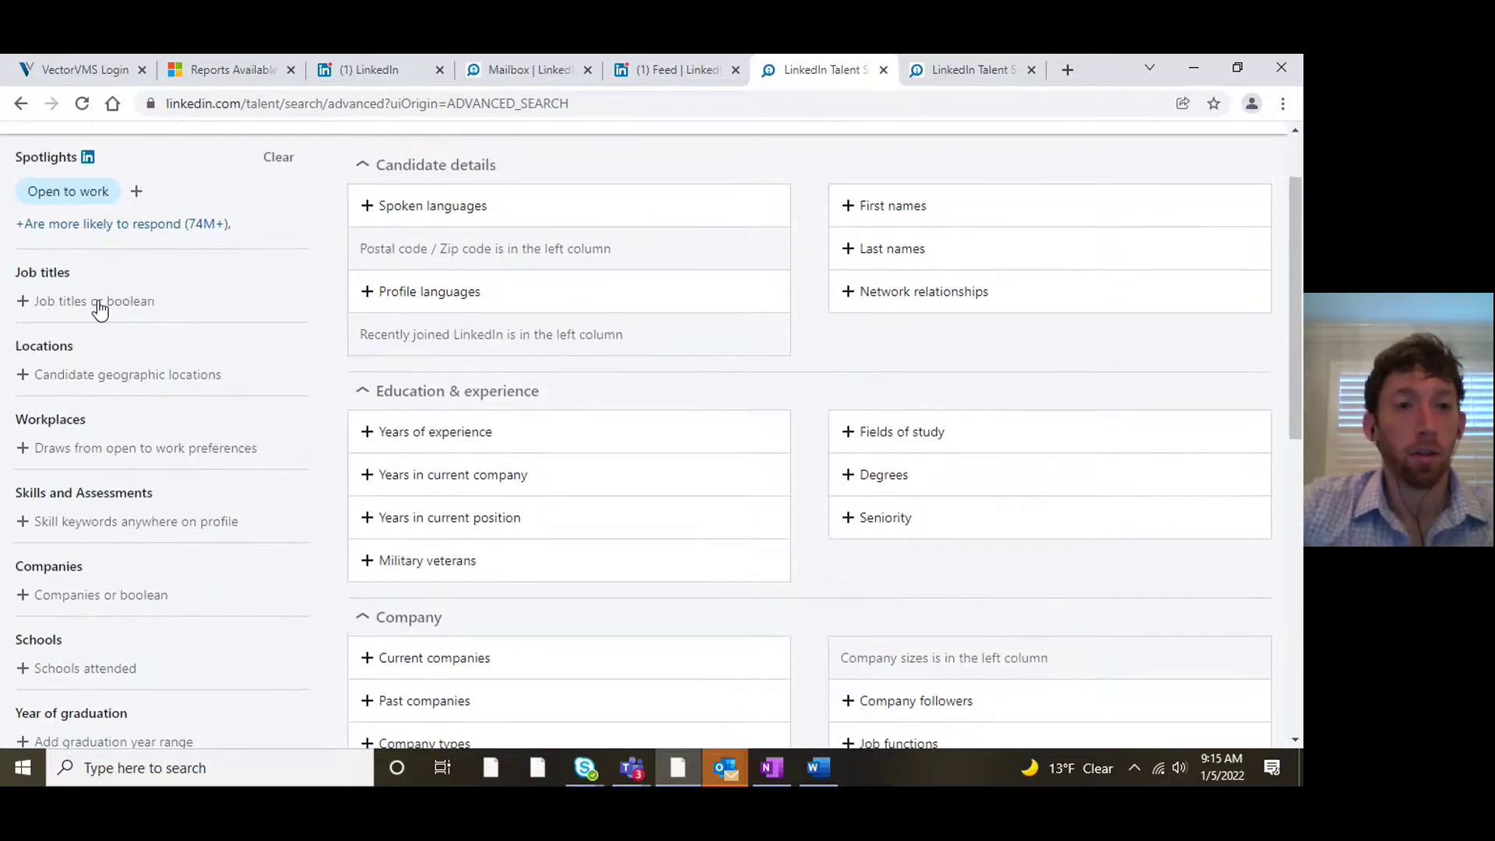
{"action": "left_click", "coordinate": [99, 309]}
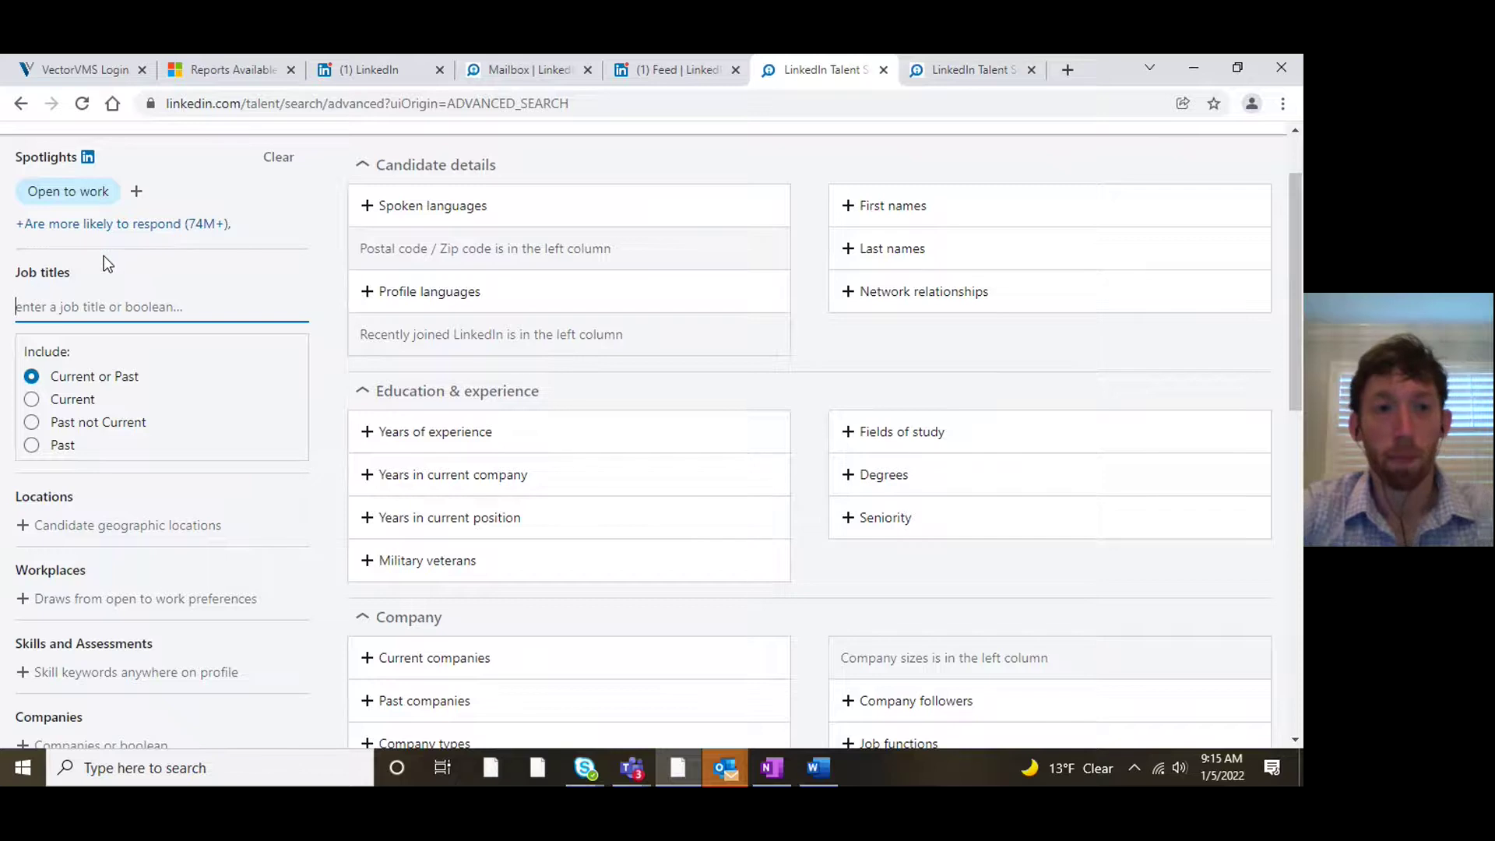
{"action": "type", "text": "developer"}
{"action": "key", "text": "Return"}
{"action": "type", "text": "engineer"}
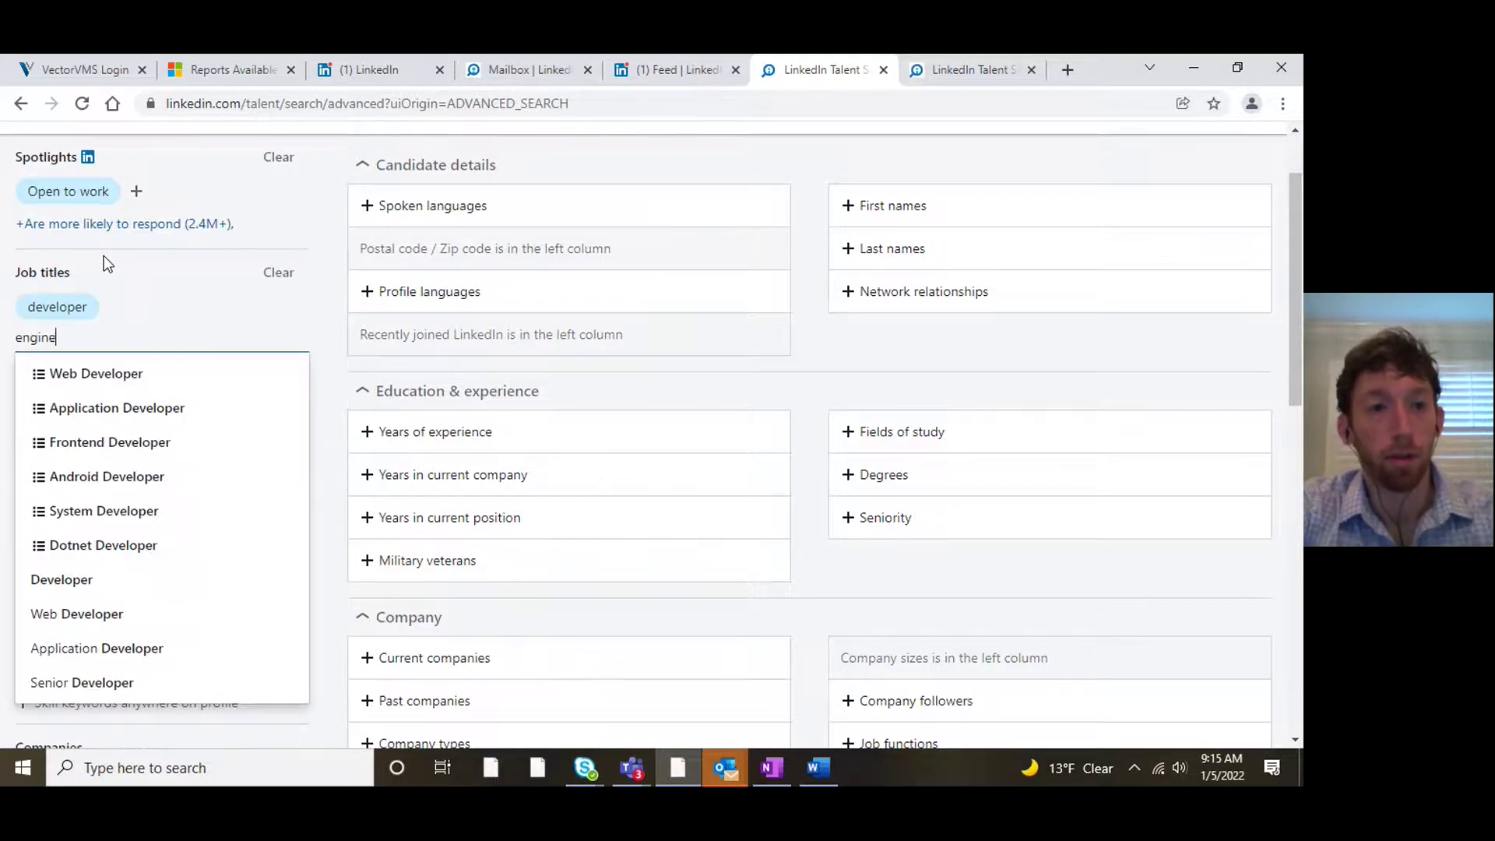
{"action": "key", "text": "Return"}
{"action": "left_click", "coordinate": [343, 333]}
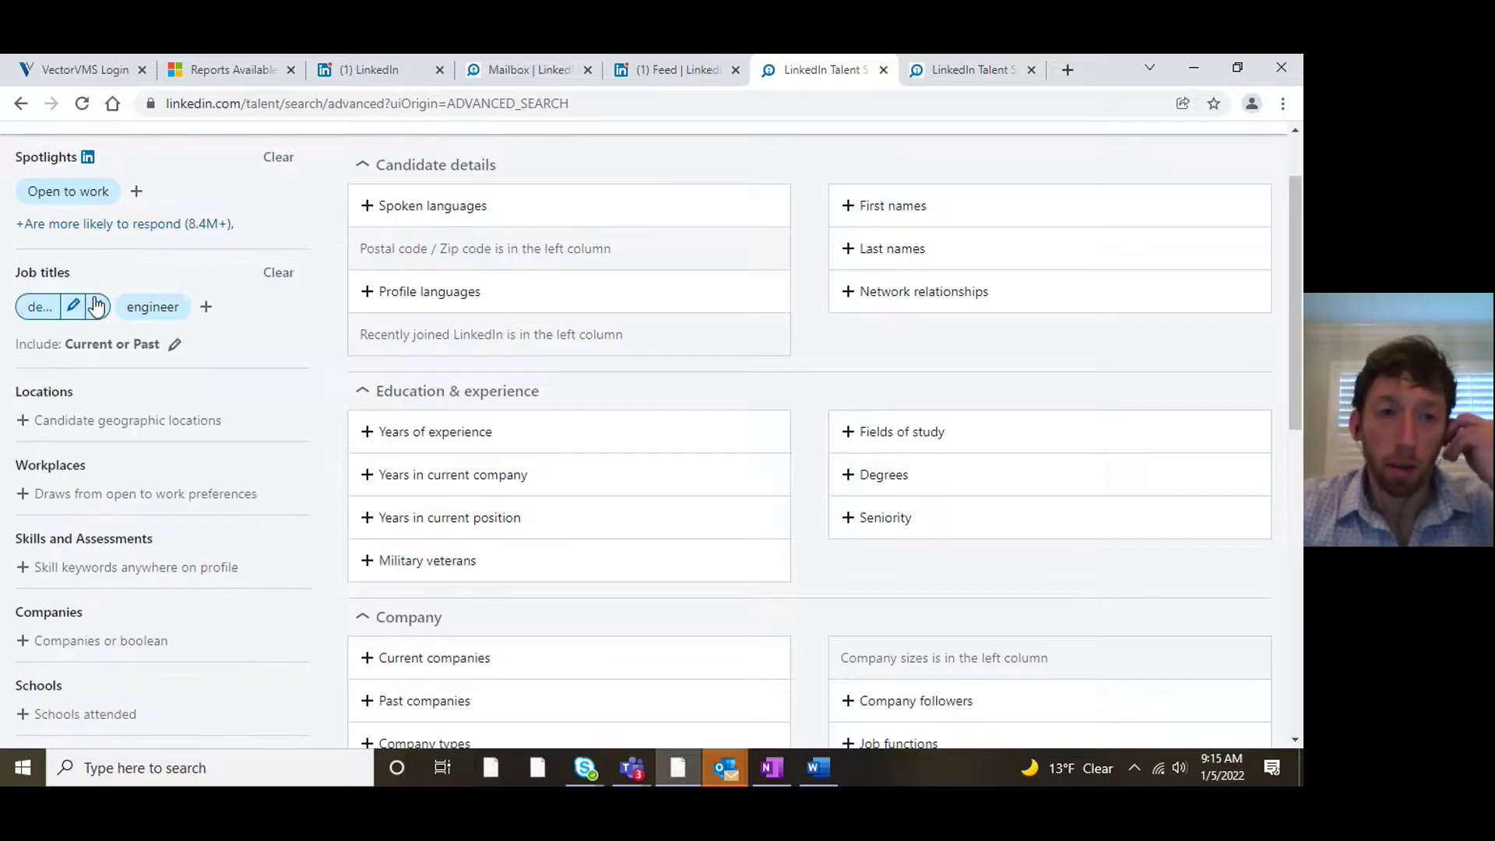
{"action": "scroll", "coordinate": [187, 321], "scroll_direction": "up", "scroll_amount": 2}
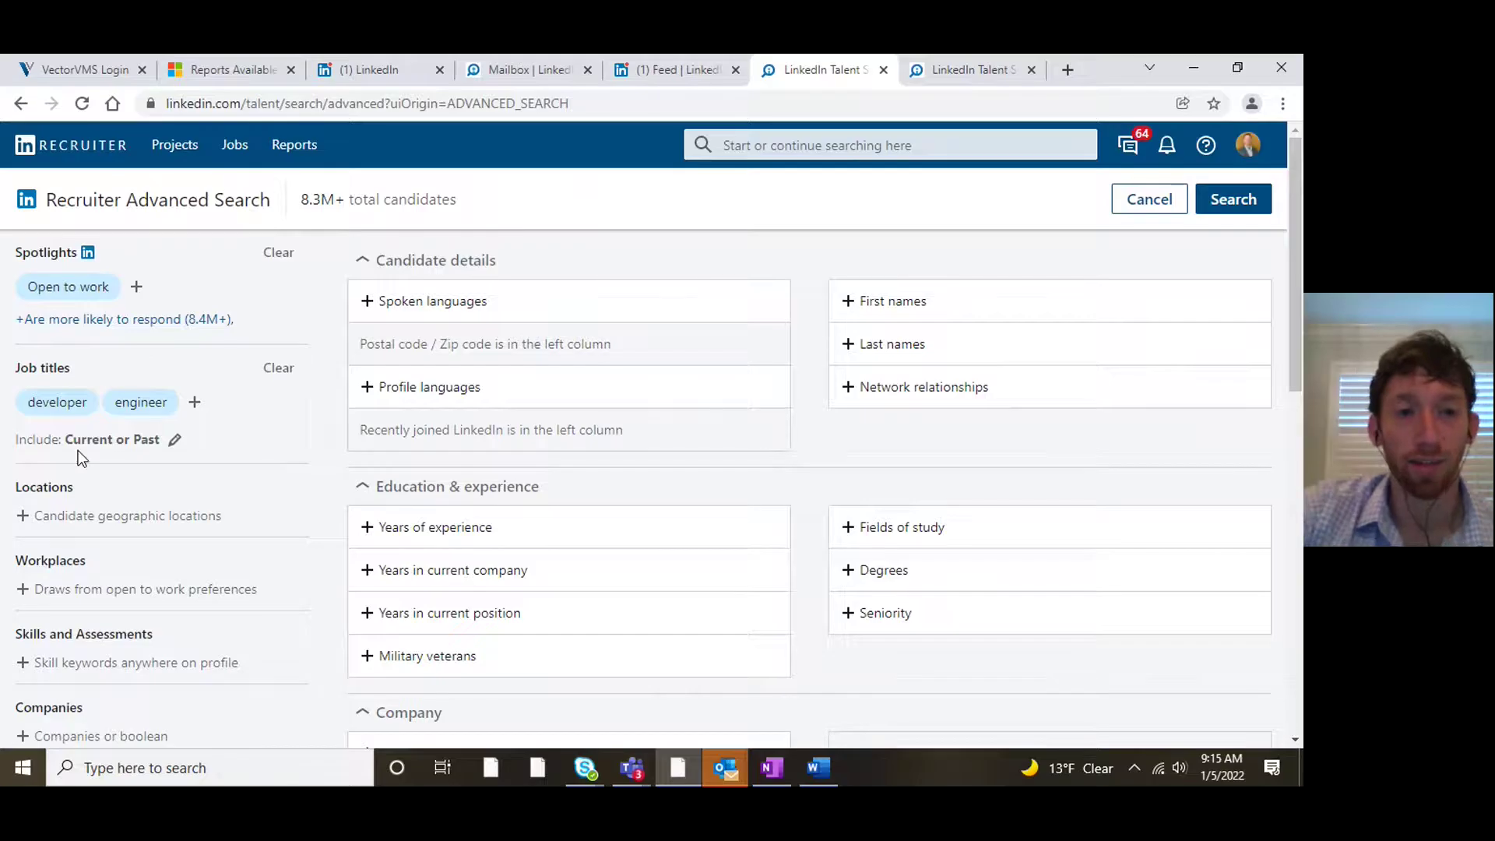
{"action": "mouse_move", "coordinate": [140, 413]}
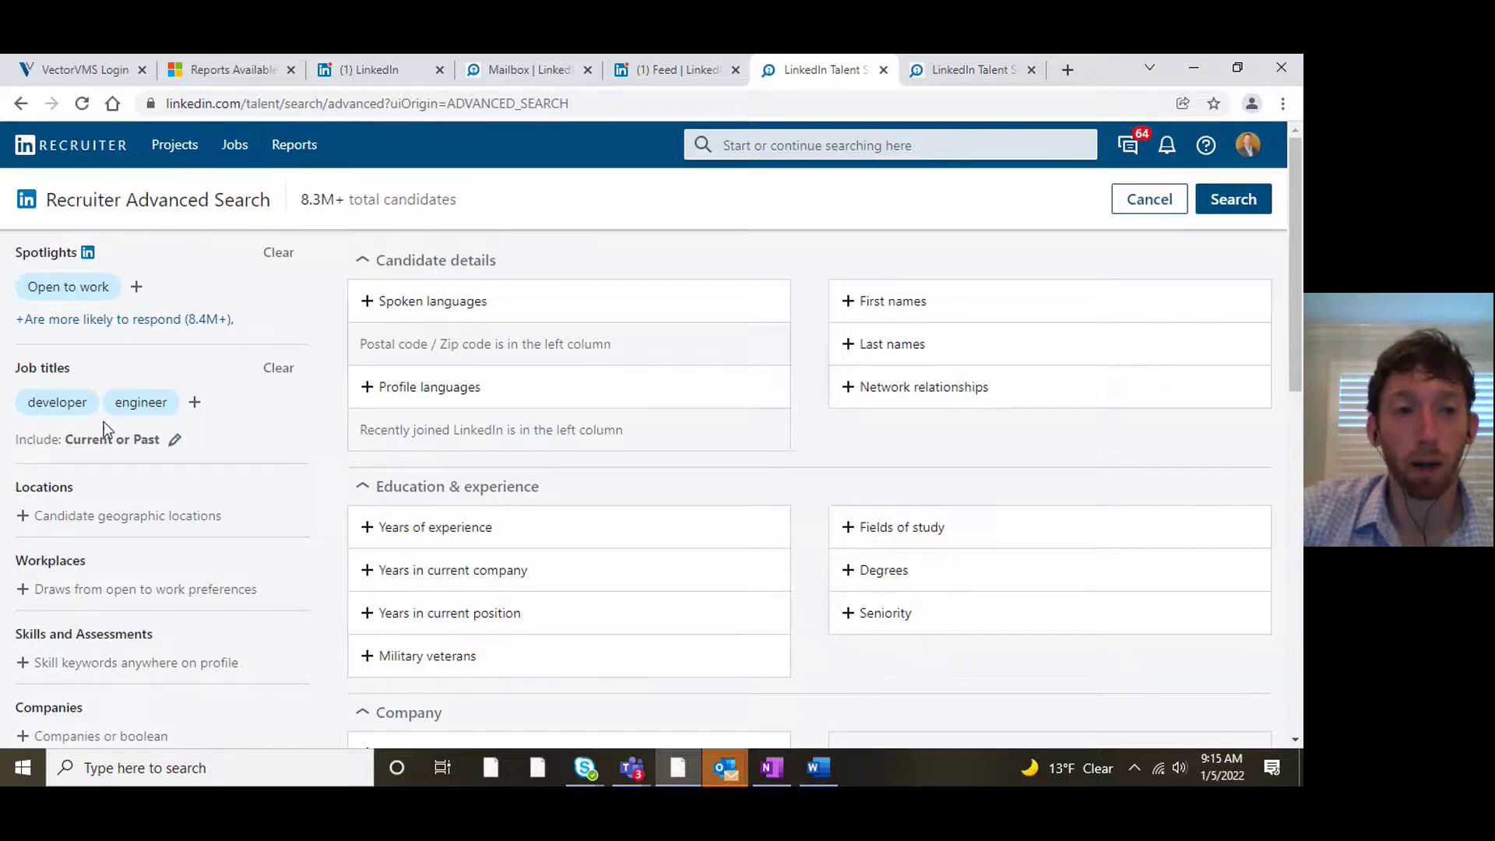
{"action": "mouse_move", "coordinate": [48, 407]}
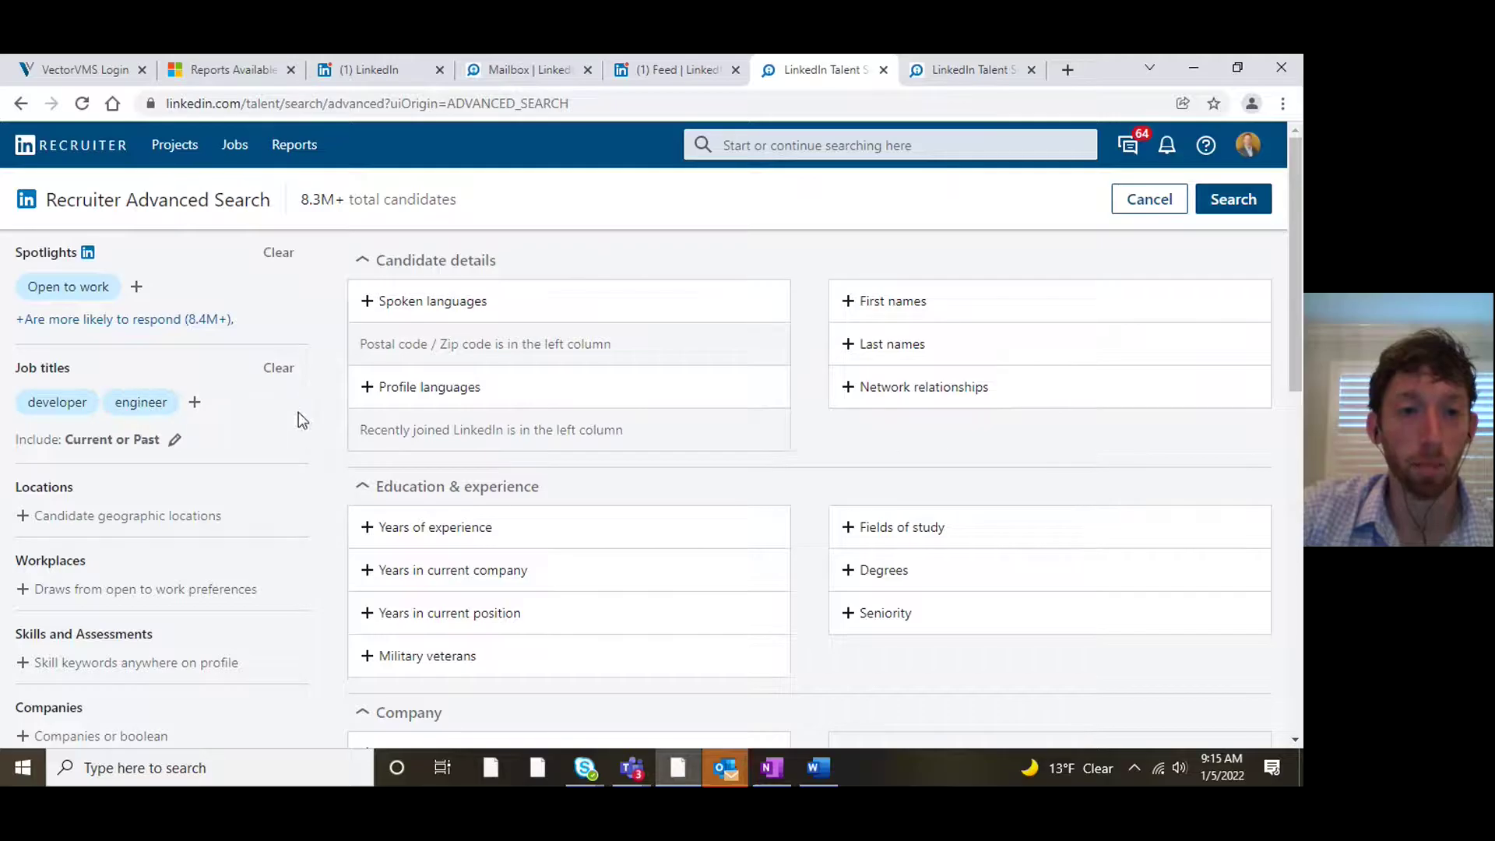
- Add "java" as another job title and match the titles against Current positions only
{"action": "left_click", "coordinate": [196, 402]}
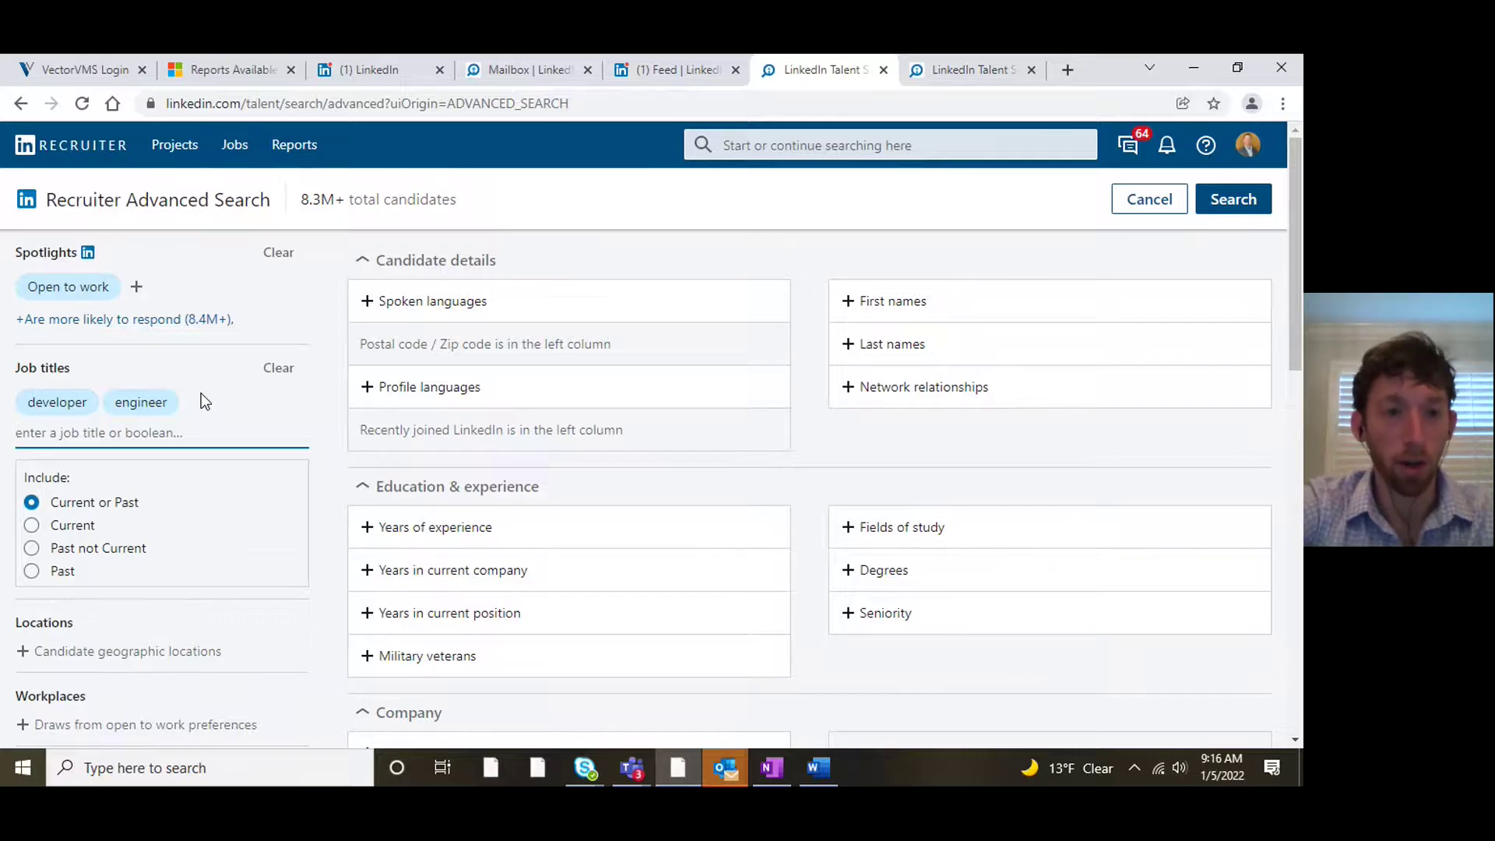
{"action": "type", "text": "java"}
{"action": "key", "text": "Return"}
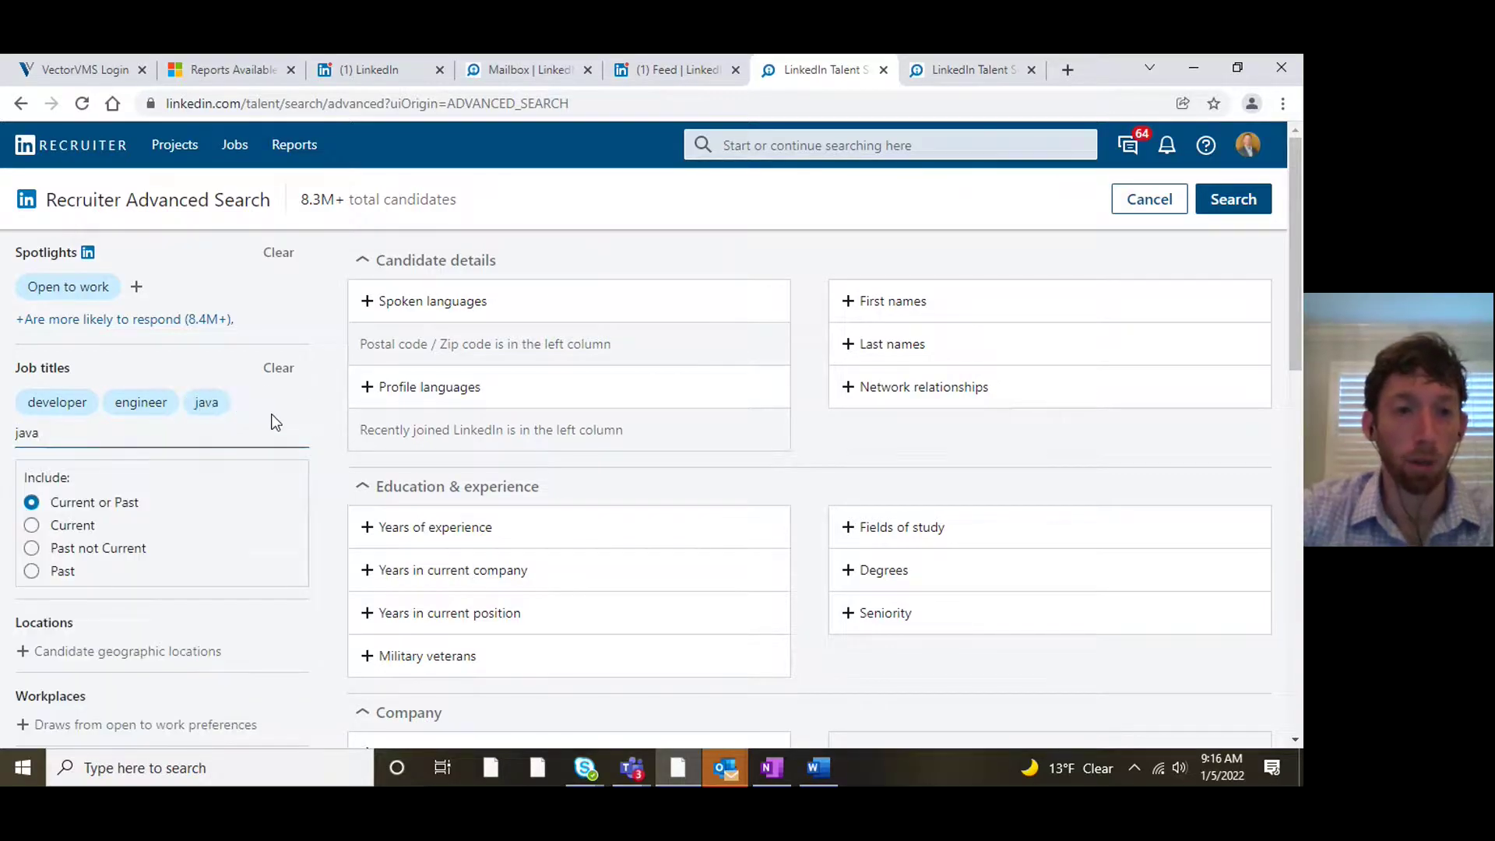
{"action": "mouse_move", "coordinate": [190, 423]}
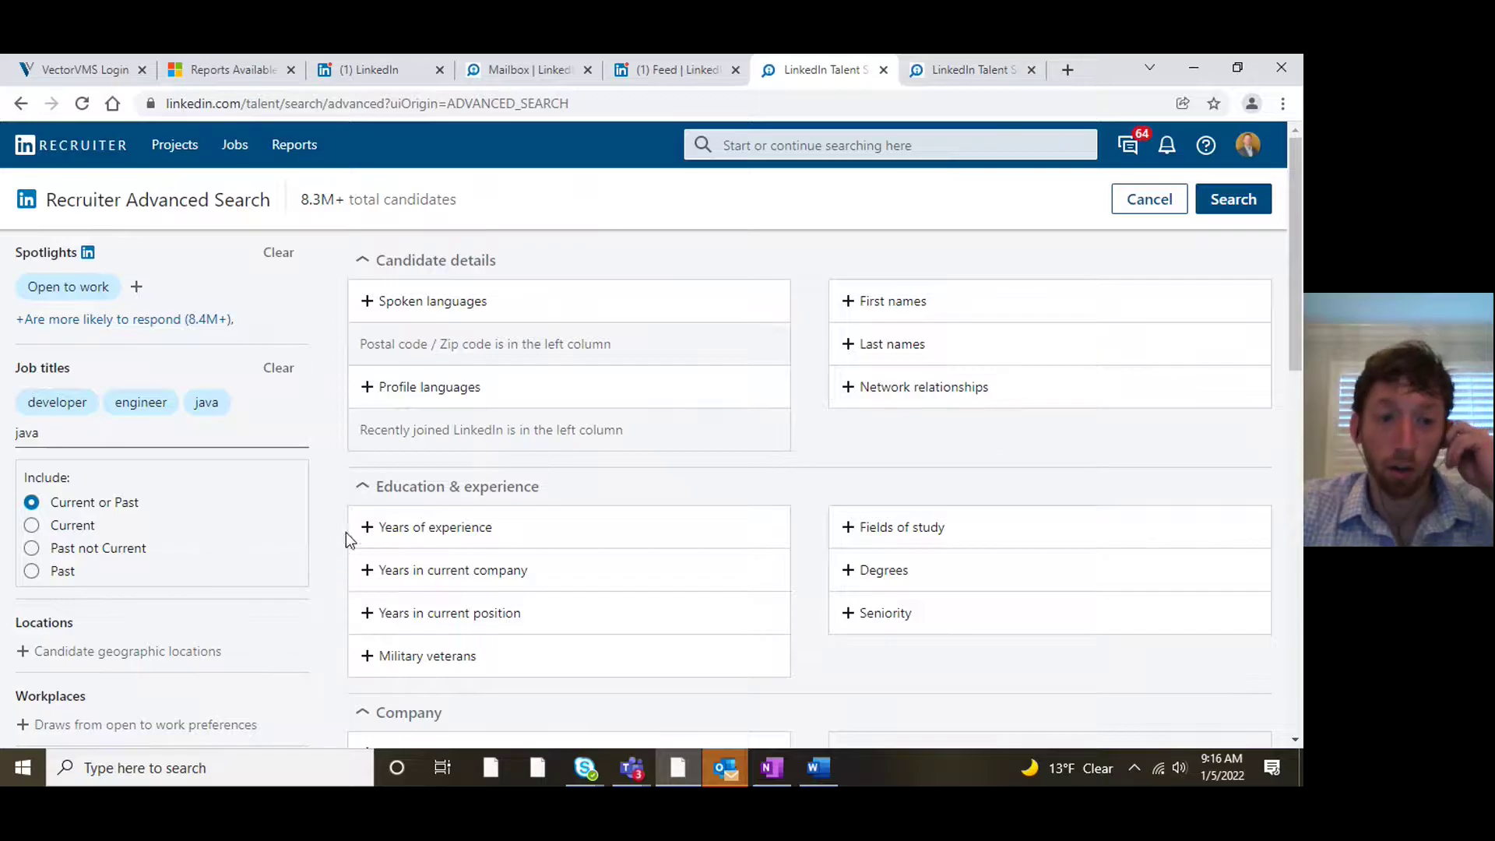
{"action": "left_click", "coordinate": [31, 525]}
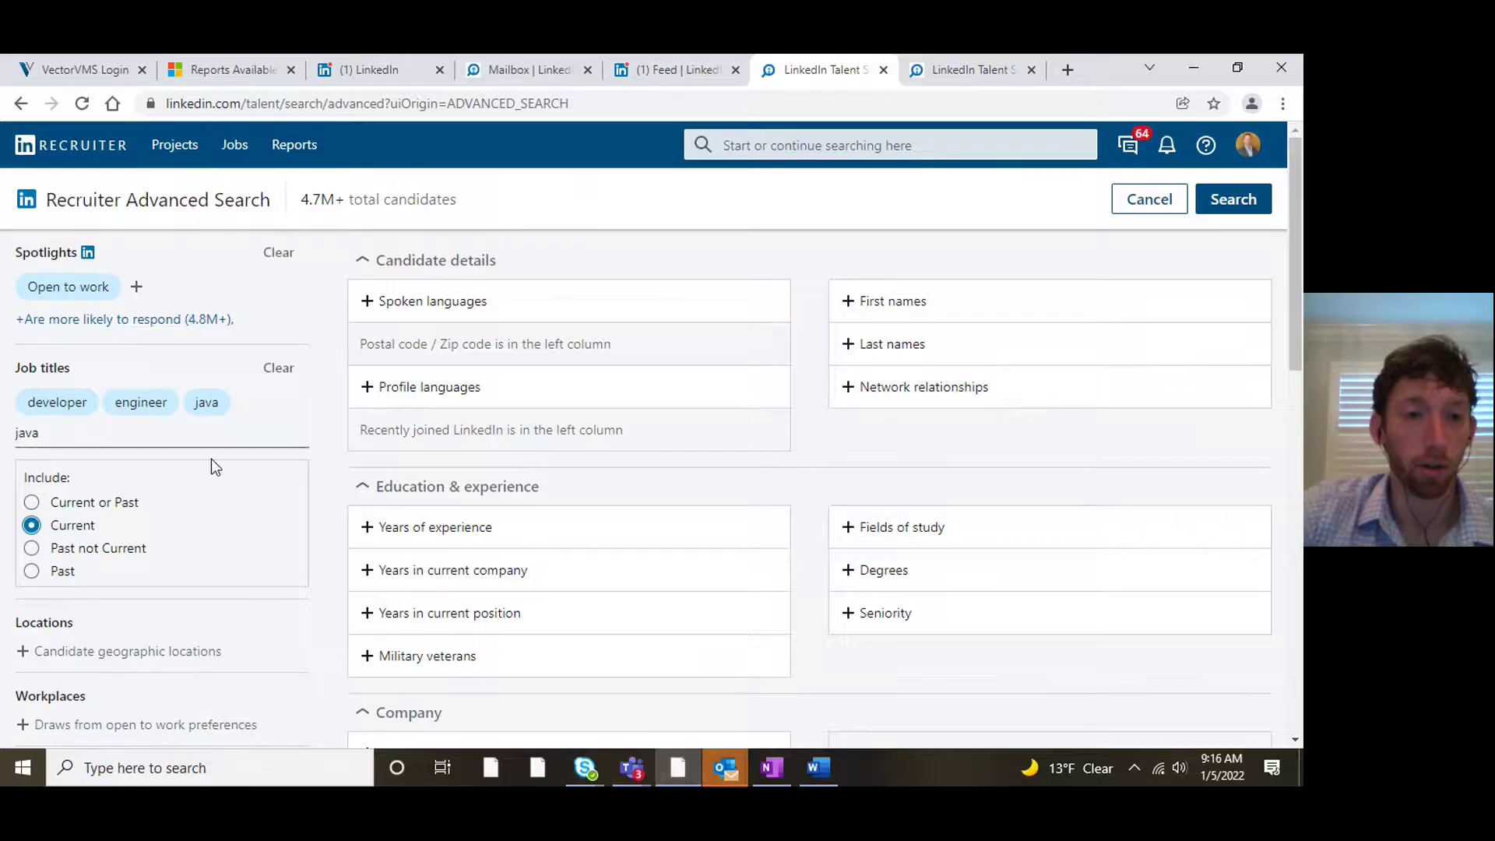
{"action": "left_click", "coordinate": [325, 400]}
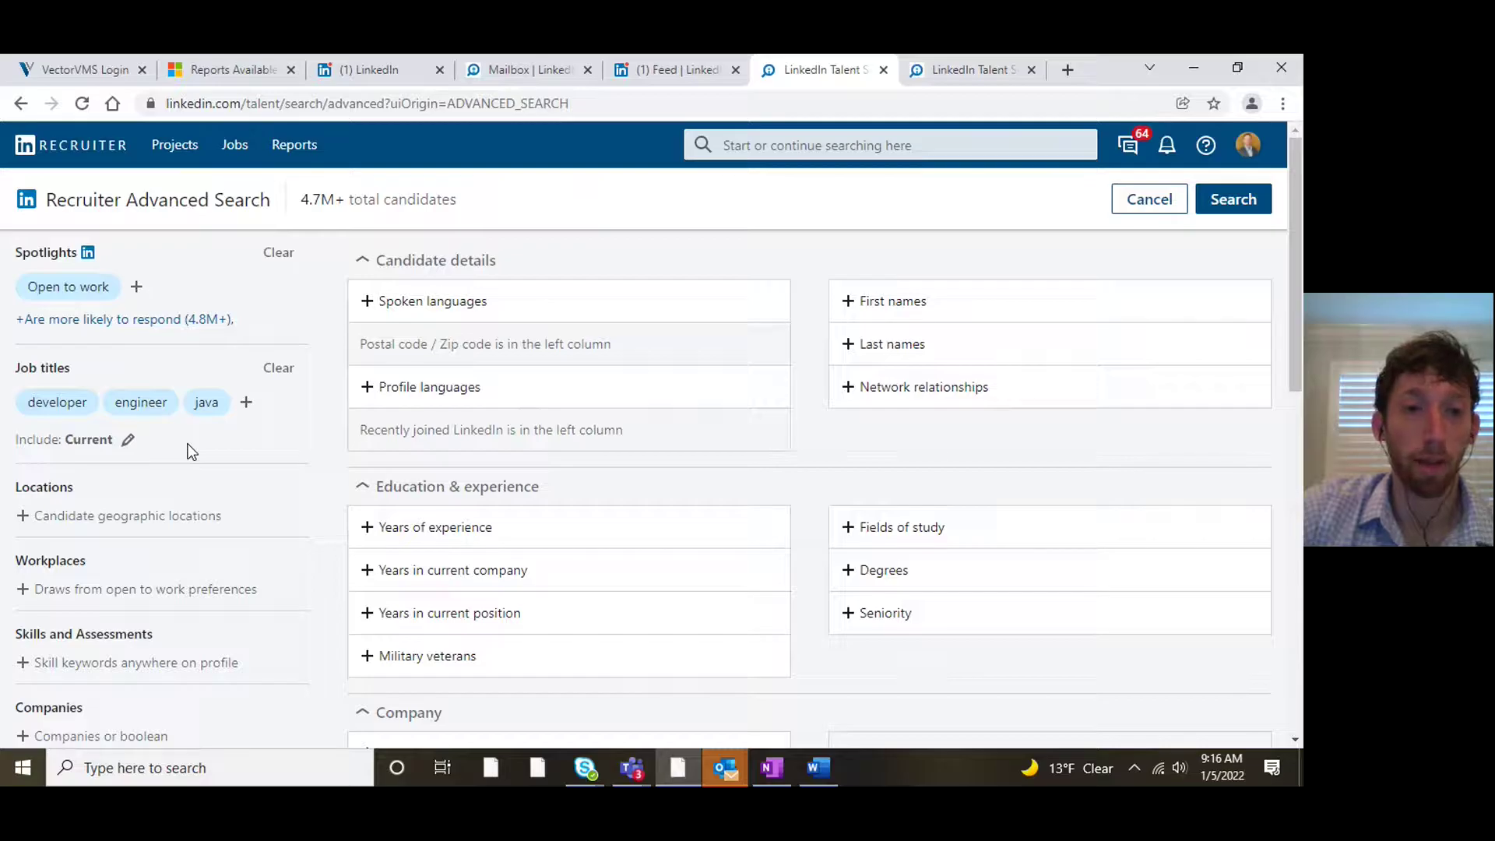
- Remove the developer, engineer and java entries from the job titles filter
{"action": "left_click", "coordinate": [138, 440]}
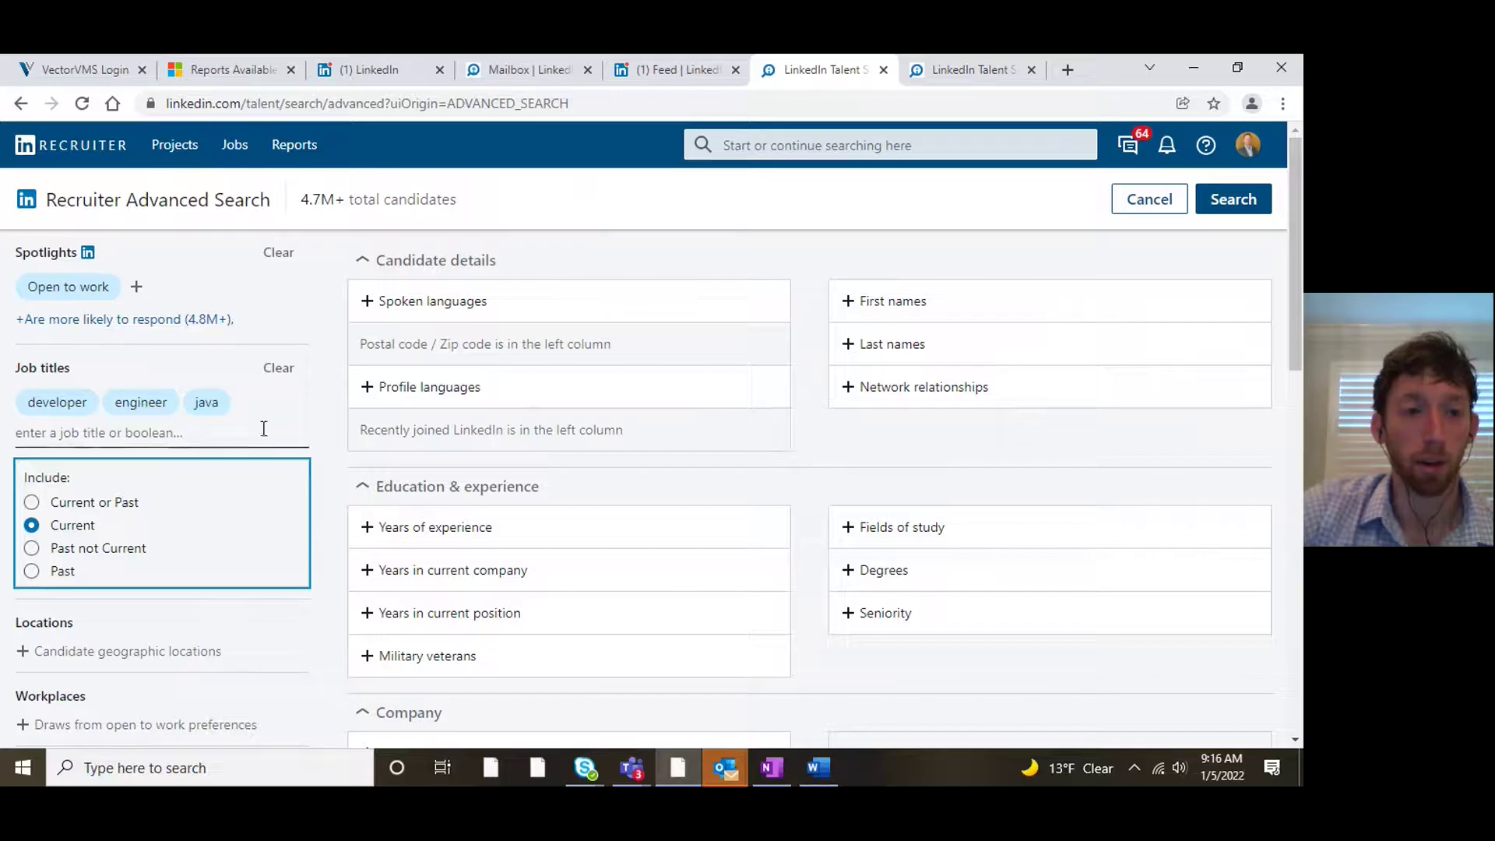
{"action": "left_click", "coordinate": [299, 427]}
{"action": "scroll", "coordinate": [320, 411], "scroll_direction": "down", "scroll_amount": 1}
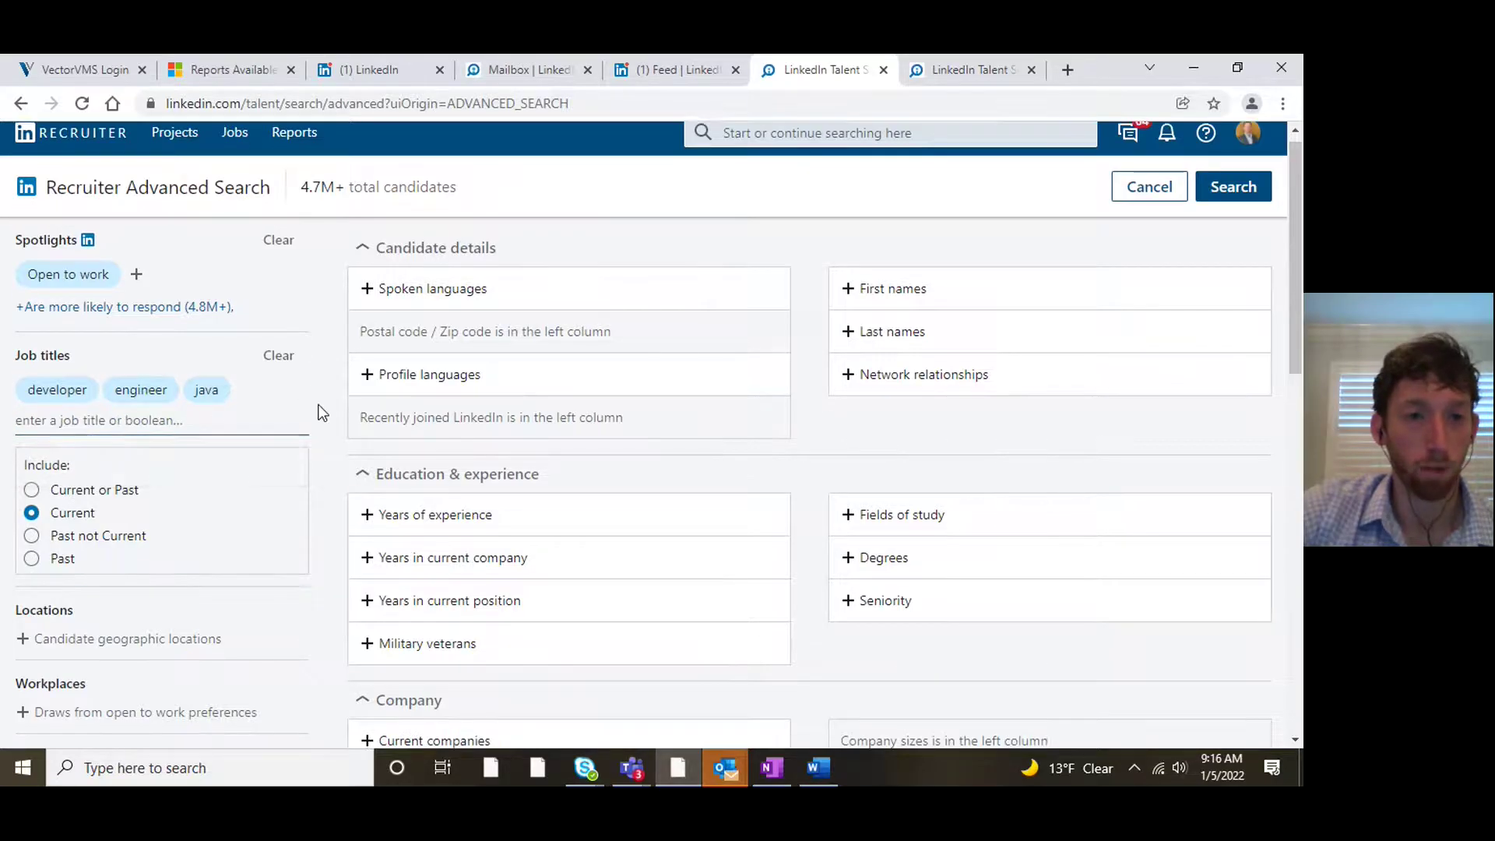
{"action": "mouse_move", "coordinate": [80, 307]}
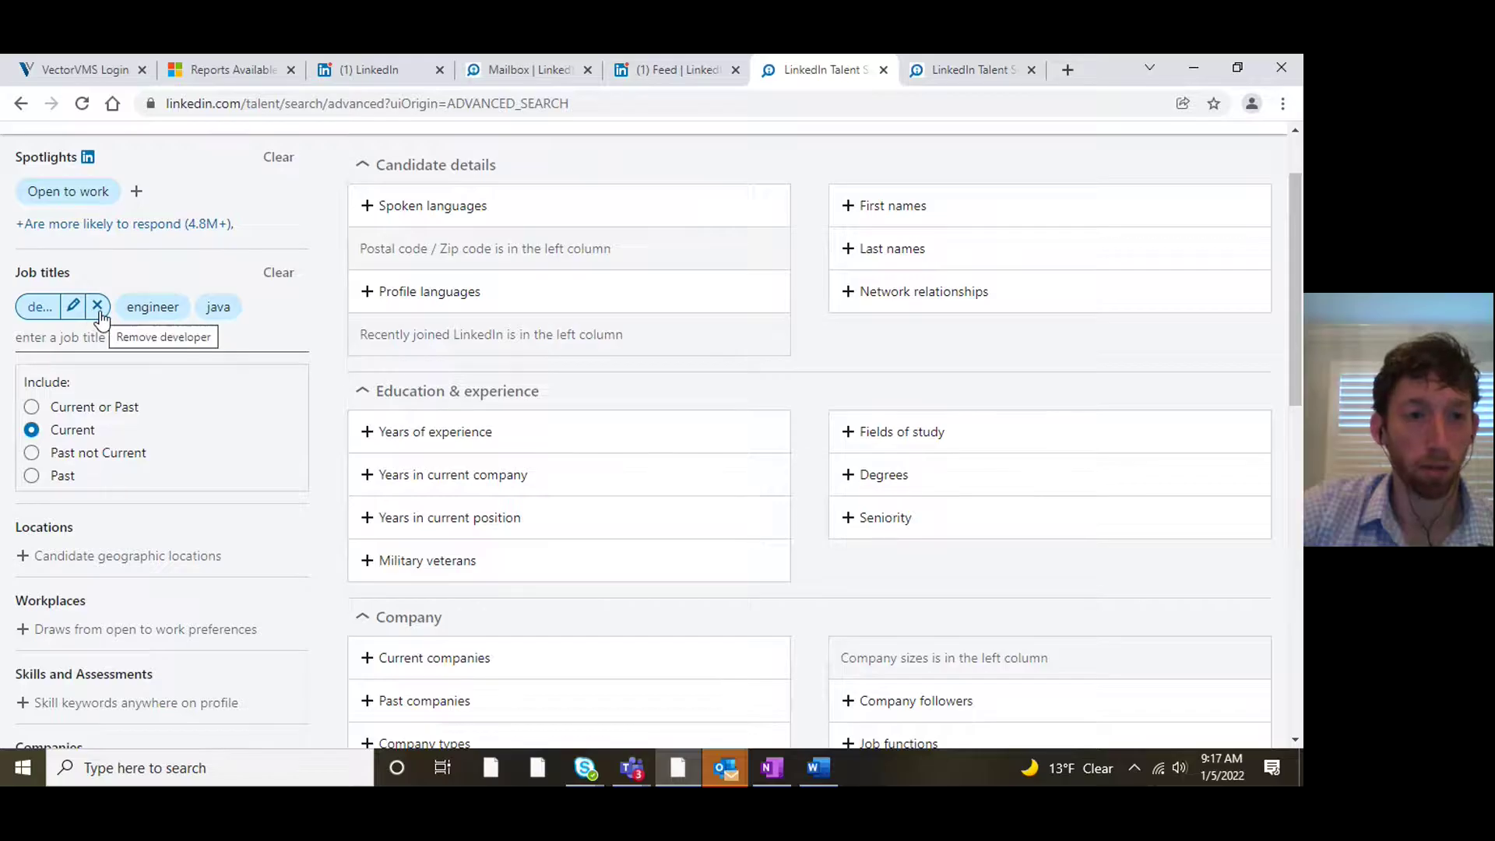
{"action": "left_click", "coordinate": [99, 312]}
{"action": "left_click", "coordinate": [114, 311]}
{"action": "left_click", "coordinate": [97, 306]}
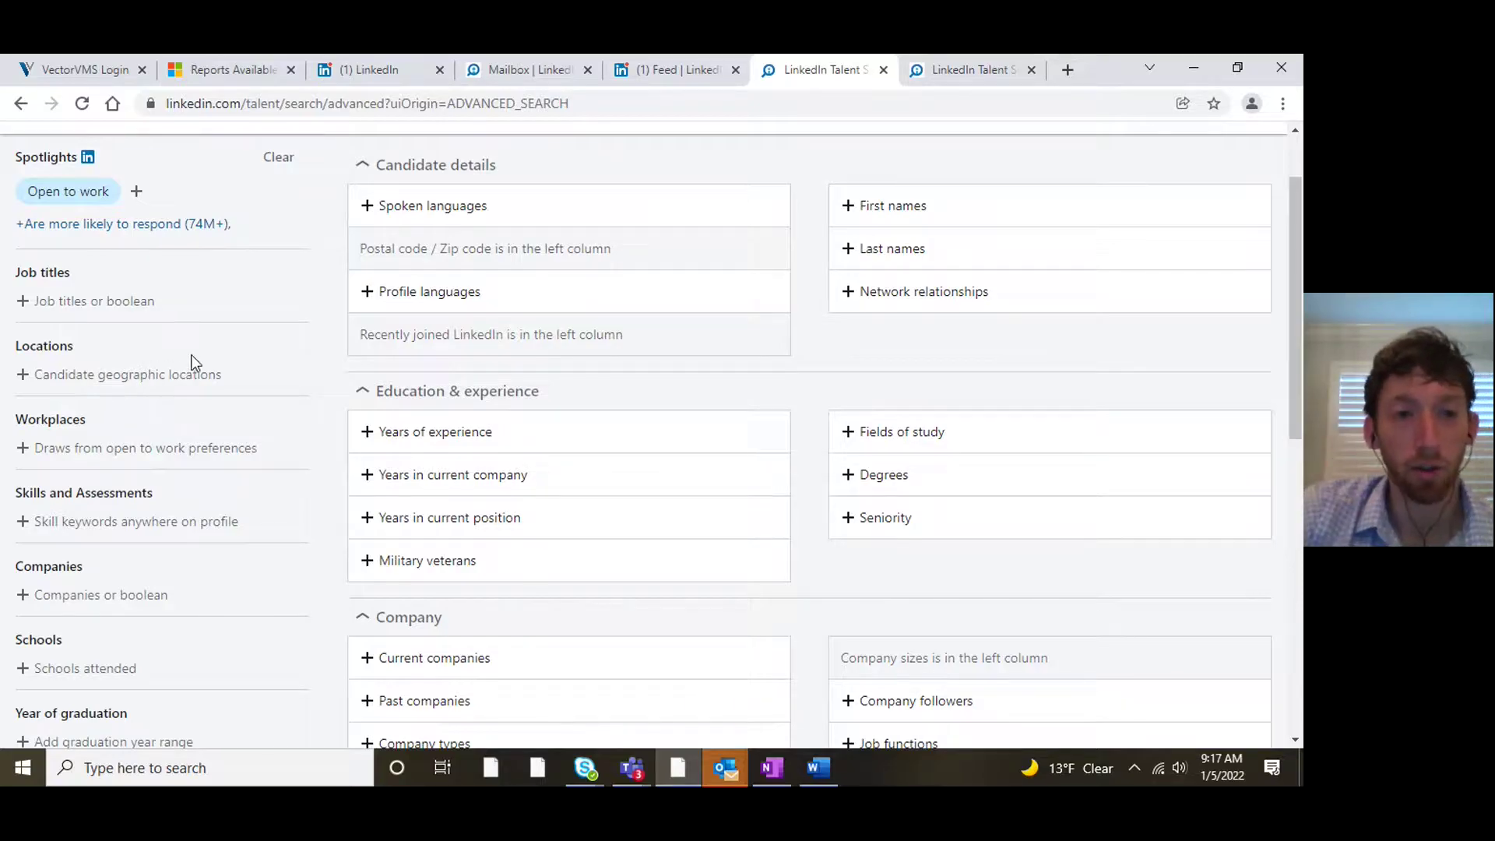
- Add Charlotte, North Carolina, United States as a current candidate location
{"action": "left_click", "coordinate": [63, 384]}
{"action": "type", "text": "h"}
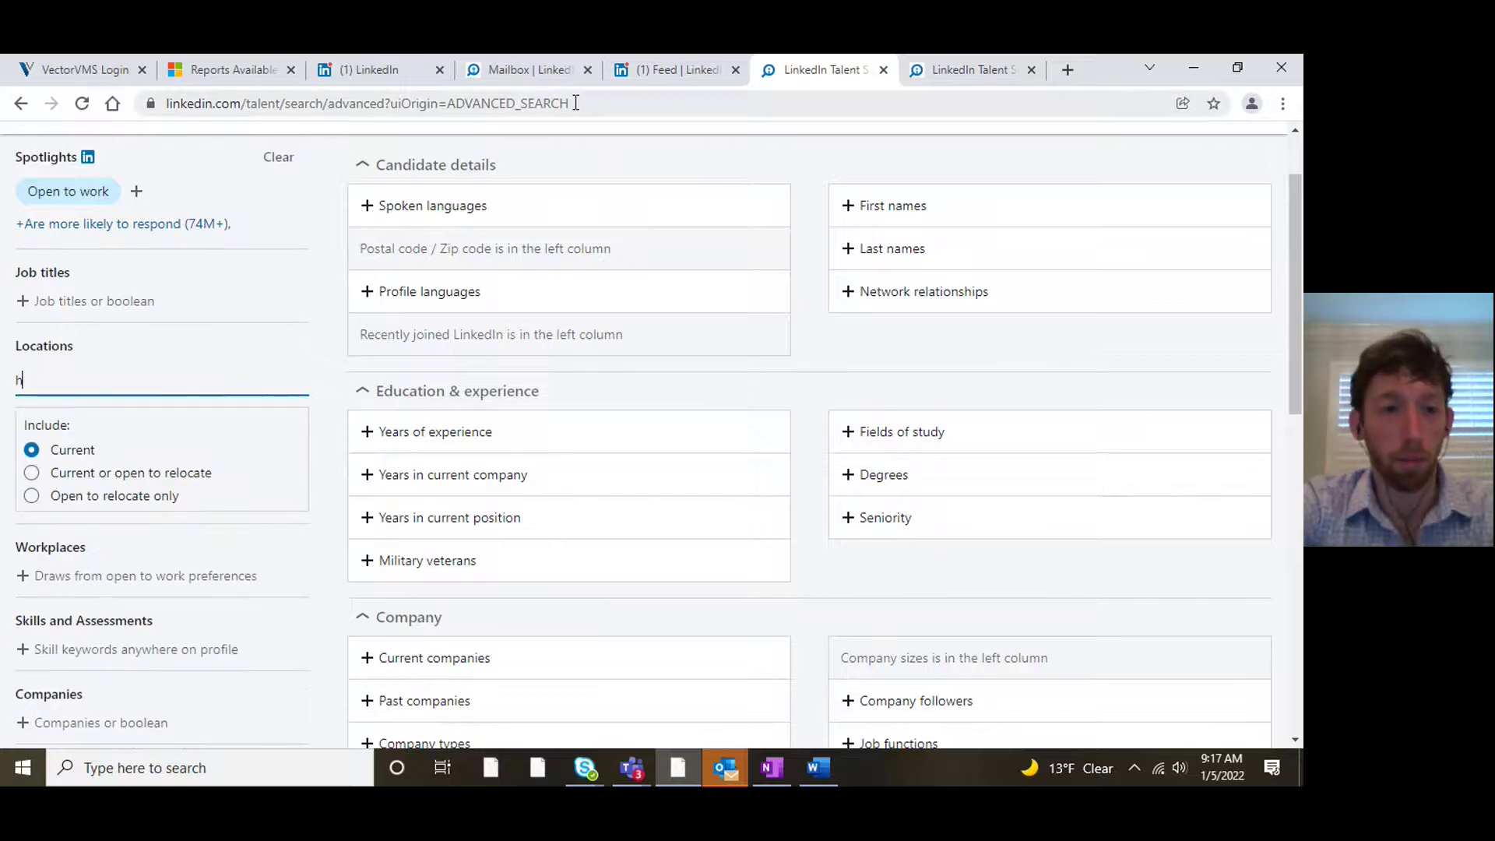
{"action": "key", "text": "BackSpace"}
{"action": "type", "text": "charlote"}
{"action": "key", "text": "BackSpace"}
{"action": "left_click", "coordinate": [123, 449]}
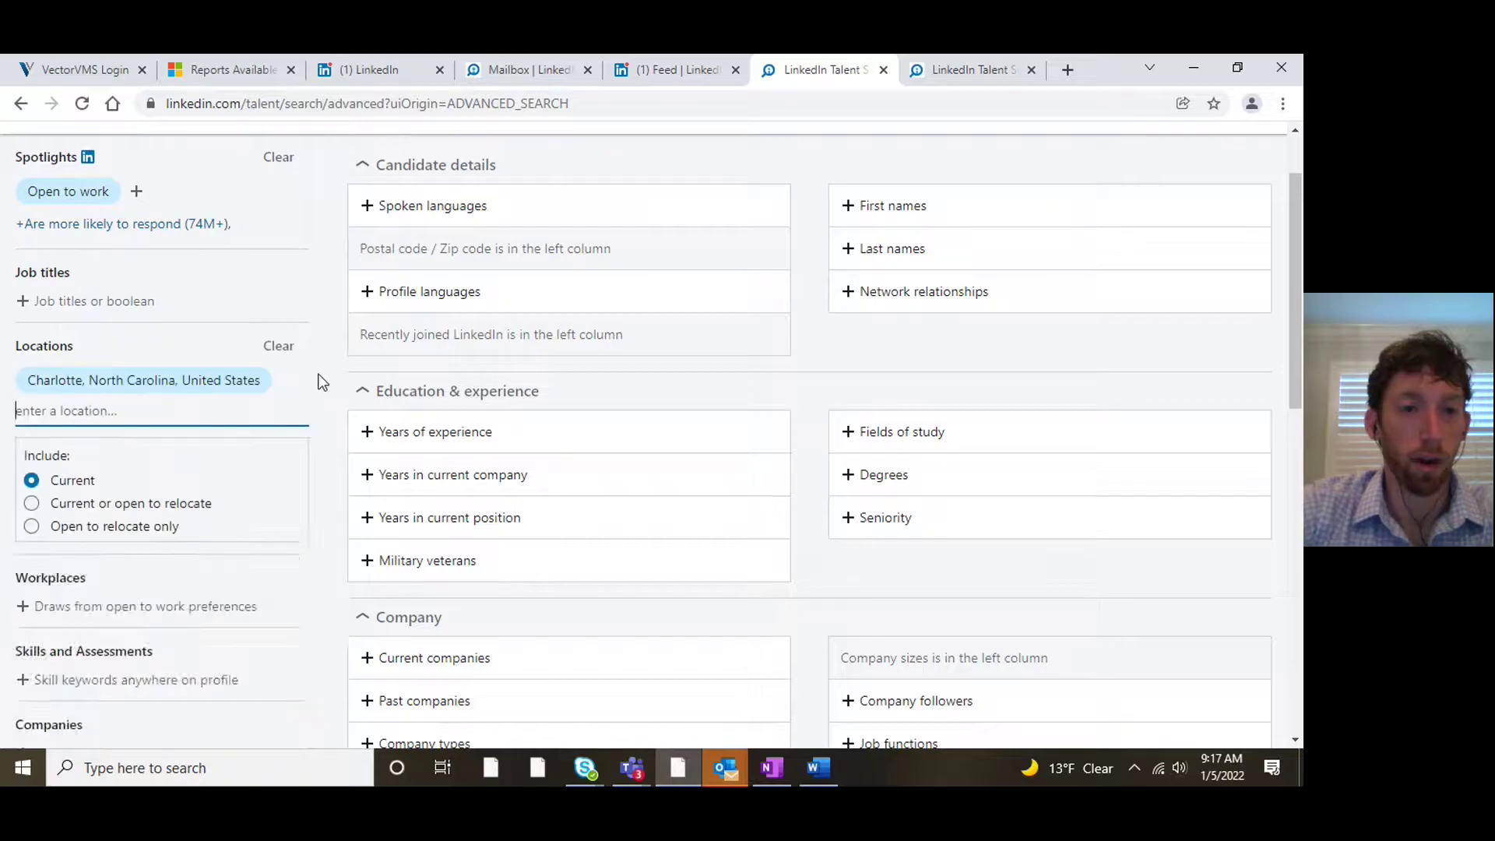
- Search the postal code filter for Charlotte and add 28269, Charlotte, North Carolina
{"action": "scroll", "coordinate": [234, 374], "scroll_direction": "down", "scroll_amount": 10}
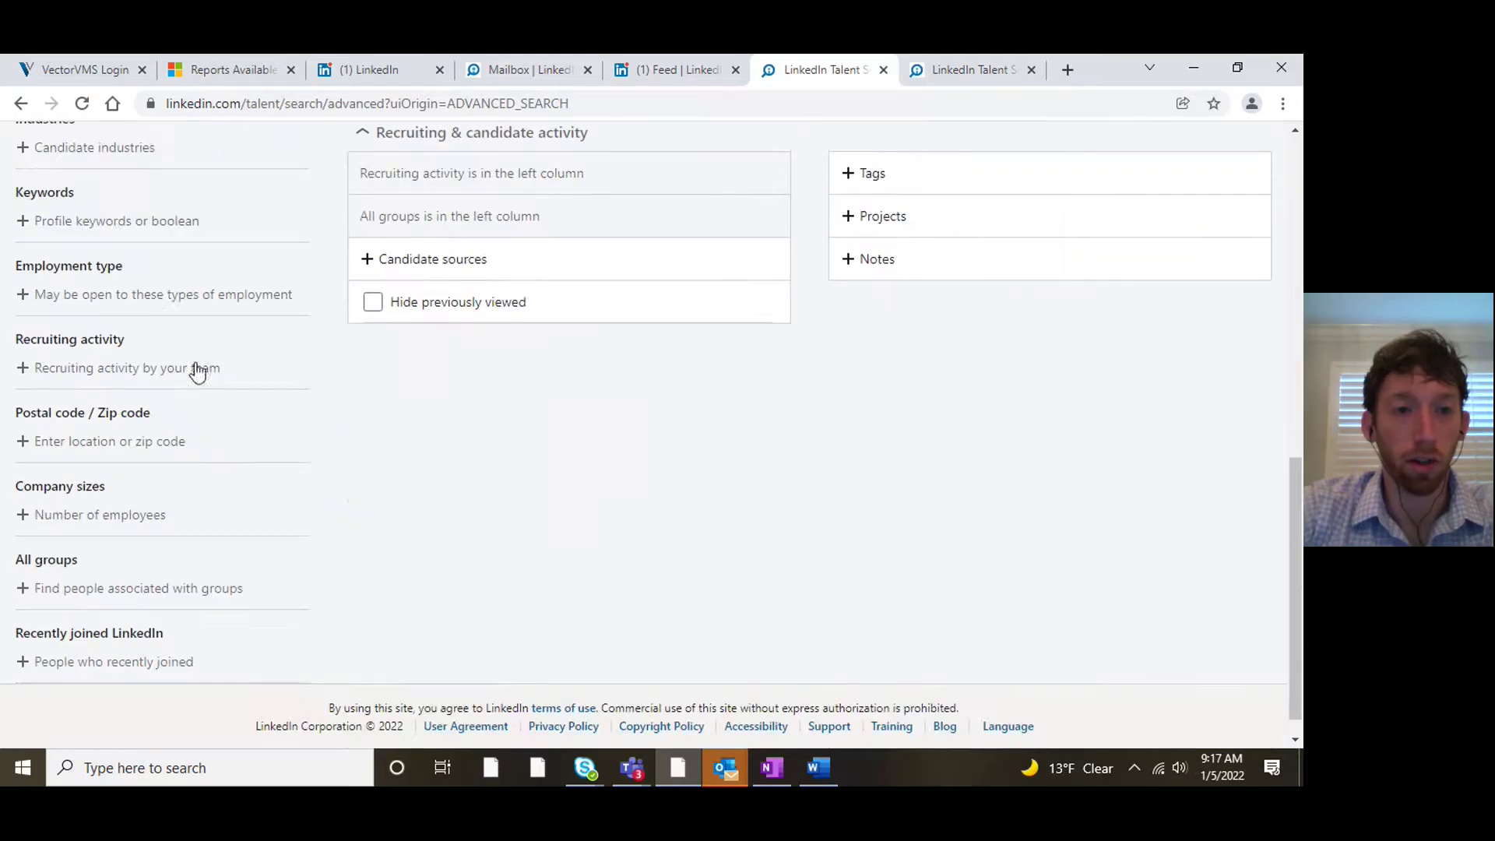
{"action": "left_click", "coordinate": [124, 440]}
{"action": "type", "text": "charlot"}
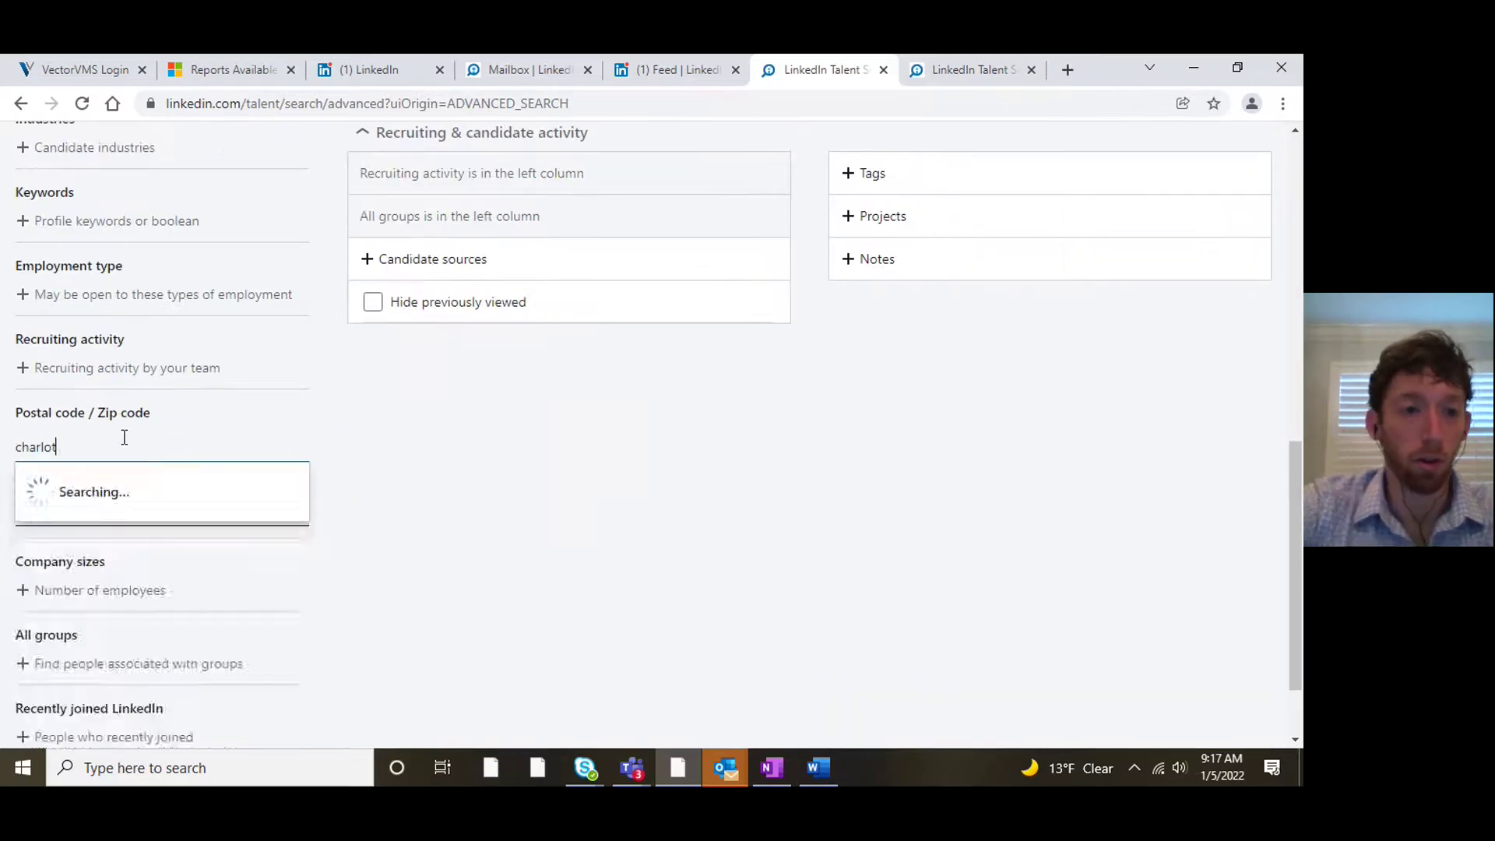
{"action": "left_click", "coordinate": [167, 477]}
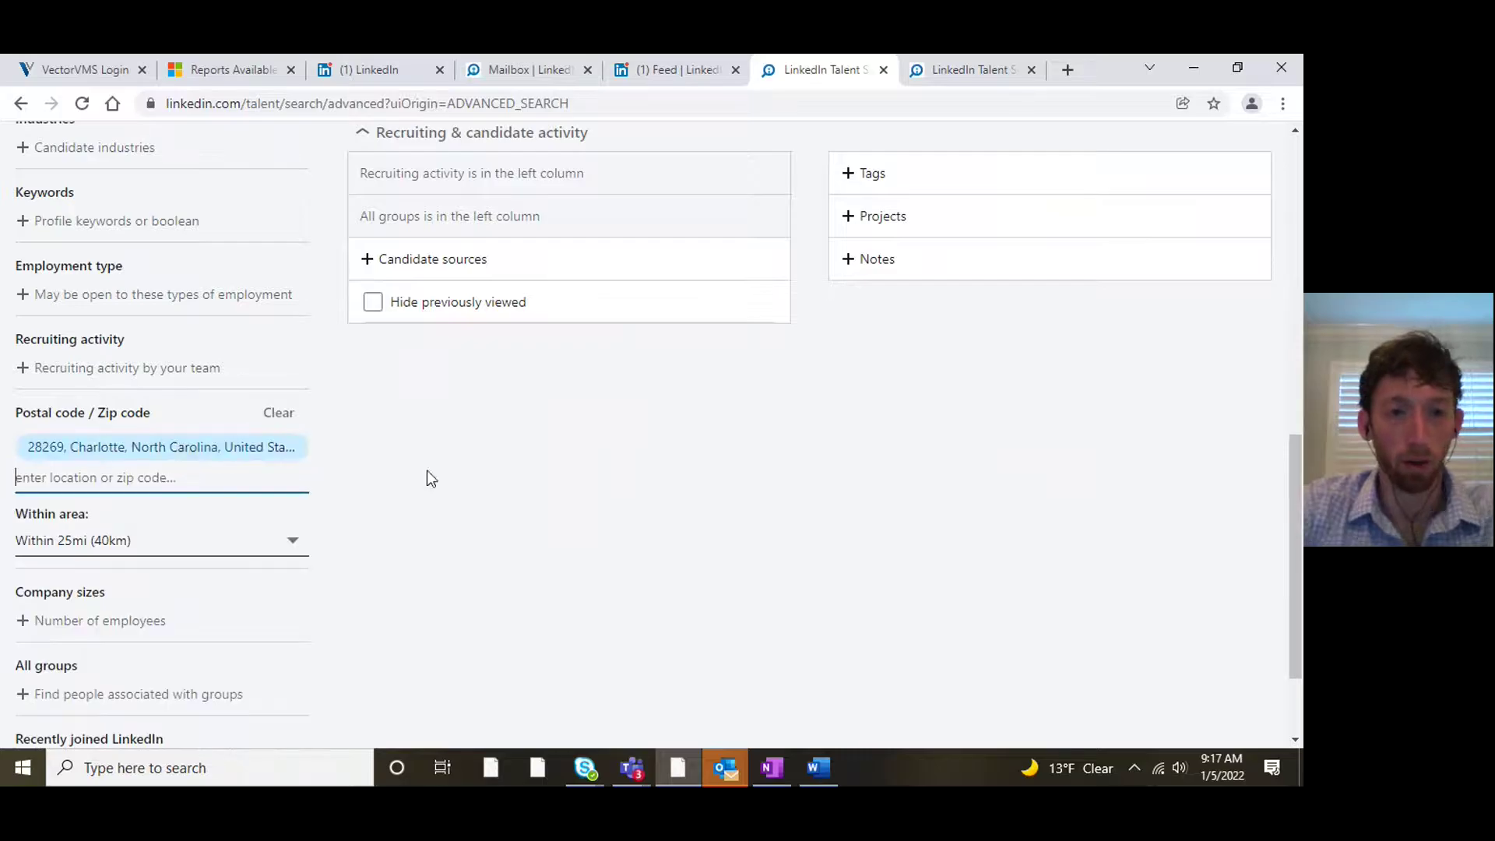
{"action": "scroll", "coordinate": [427, 471], "scroll_direction": "up", "scroll_amount": 4}
{"action": "scroll", "coordinate": [326, 427], "scroll_direction": "down", "scroll_amount": 3}
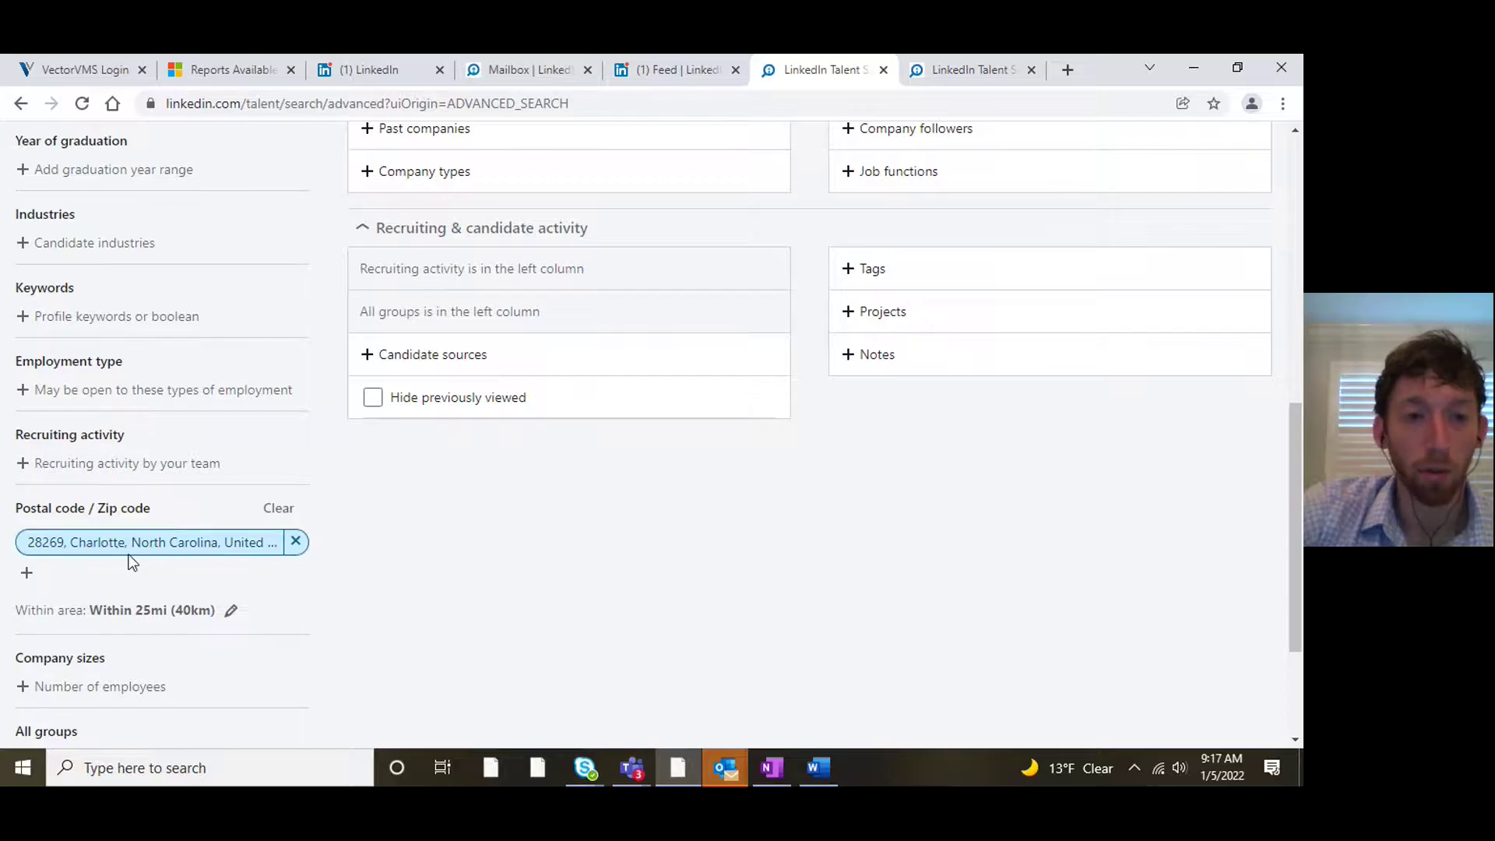
- Set the search radius around the Charlotte postal code to within 100mi (160km)
{"action": "left_click", "coordinate": [232, 613]}
{"action": "scroll", "coordinate": [189, 556], "scroll_direction": "down", "scroll_amount": 1}
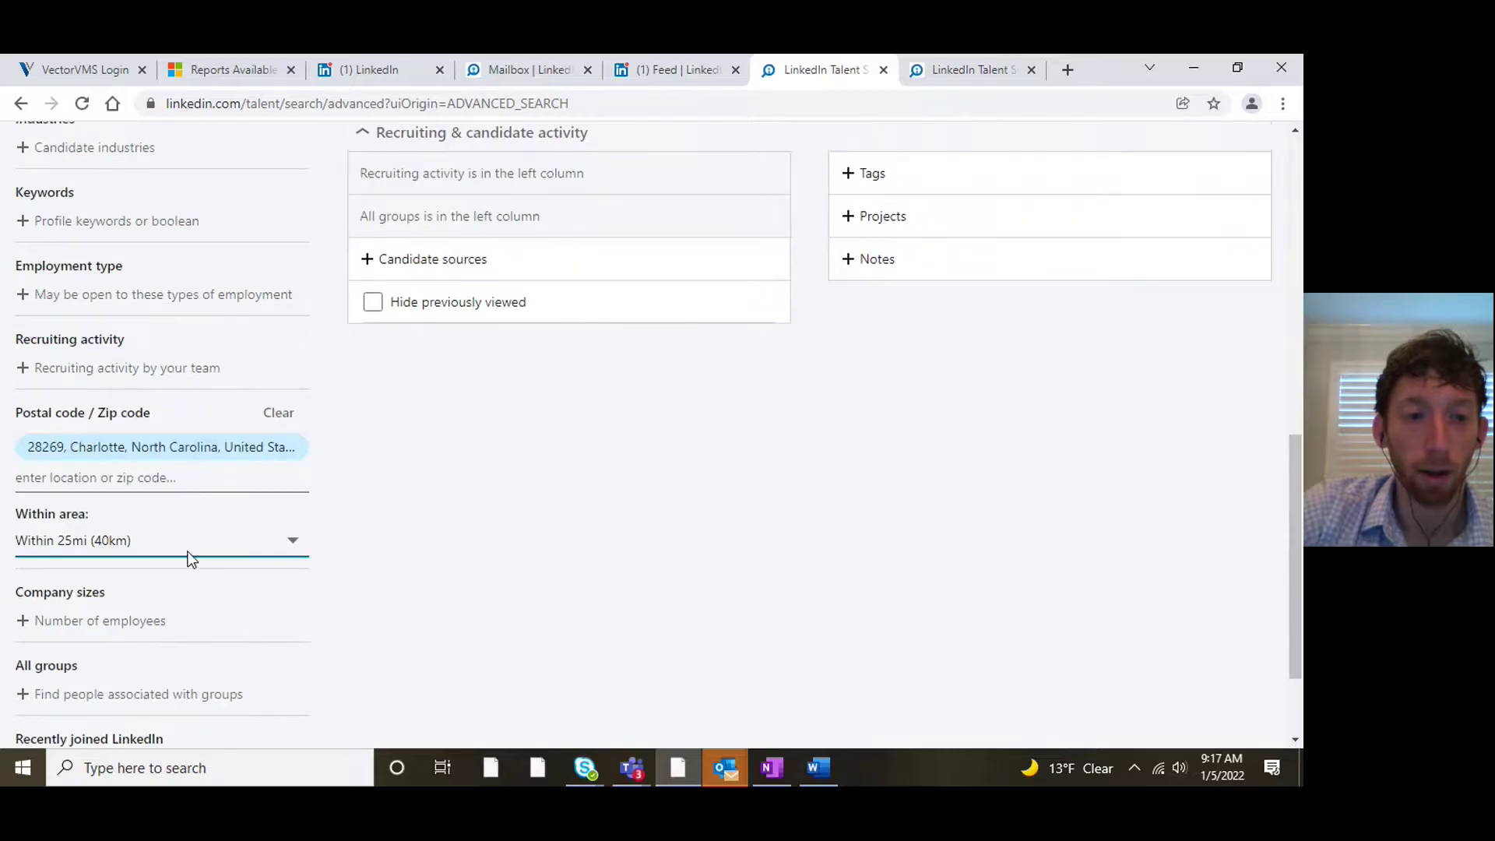
{"action": "scroll", "coordinate": [193, 399], "scroll_direction": "up", "scroll_amount": 6}
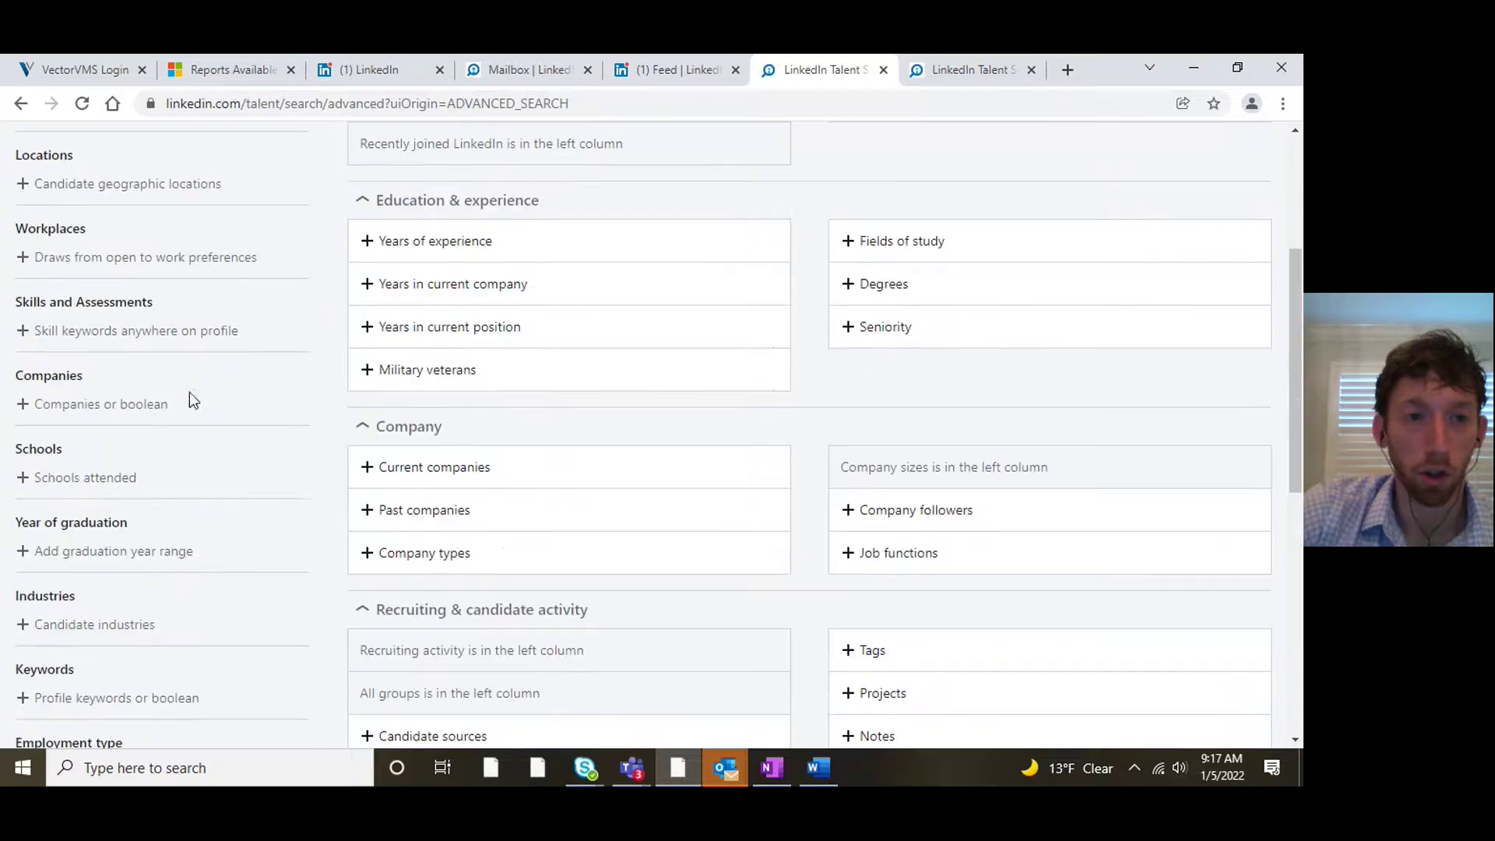
{"action": "scroll", "coordinate": [156, 465], "scroll_direction": "down", "scroll_amount": 5}
{"action": "scroll", "coordinate": [194, 549], "scroll_direction": "down", "scroll_amount": 1}
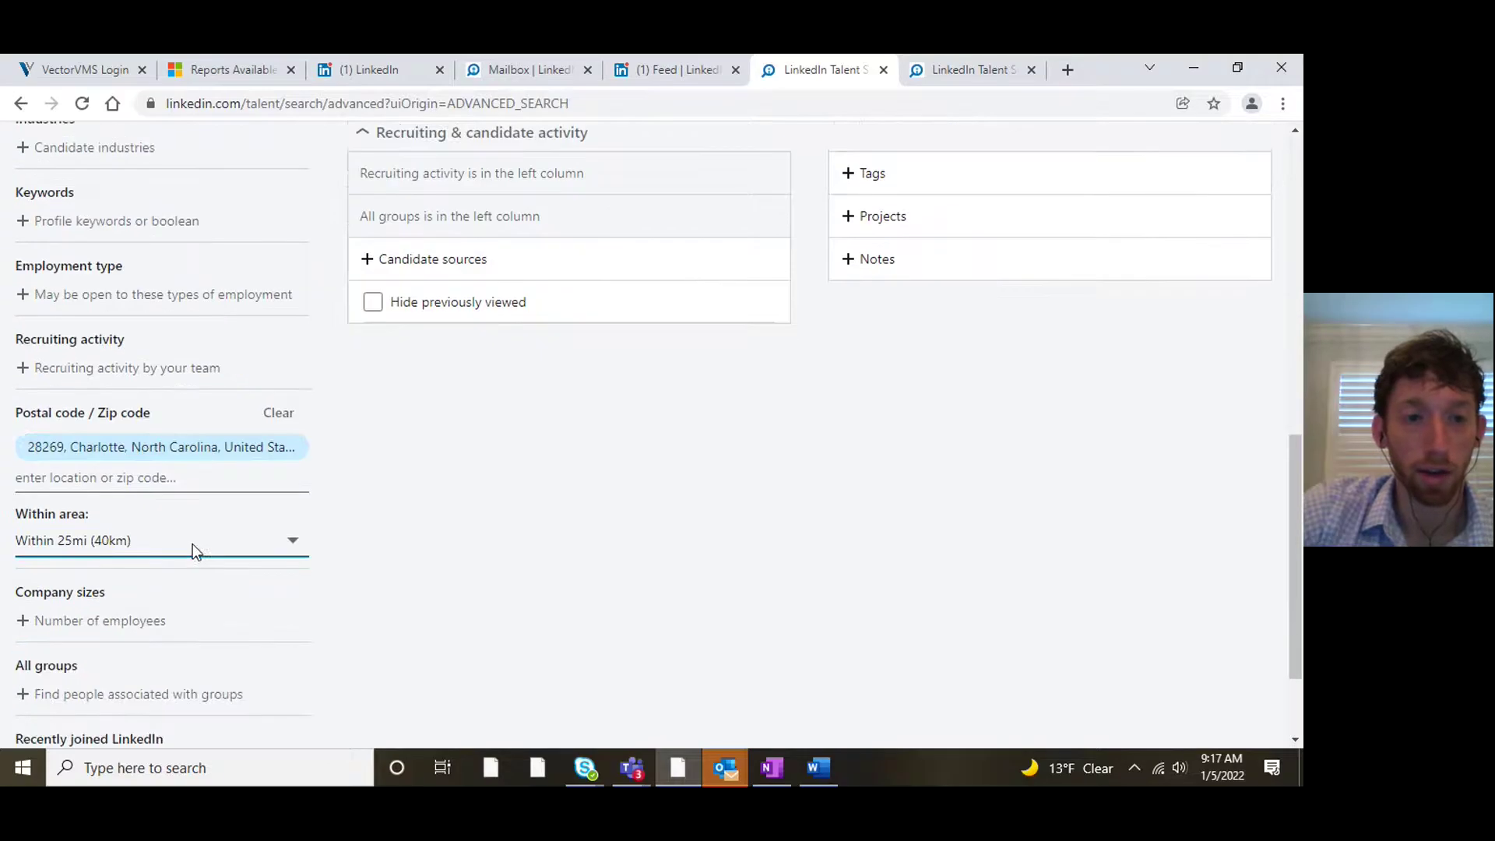
{"action": "left_click", "coordinate": [158, 541]}
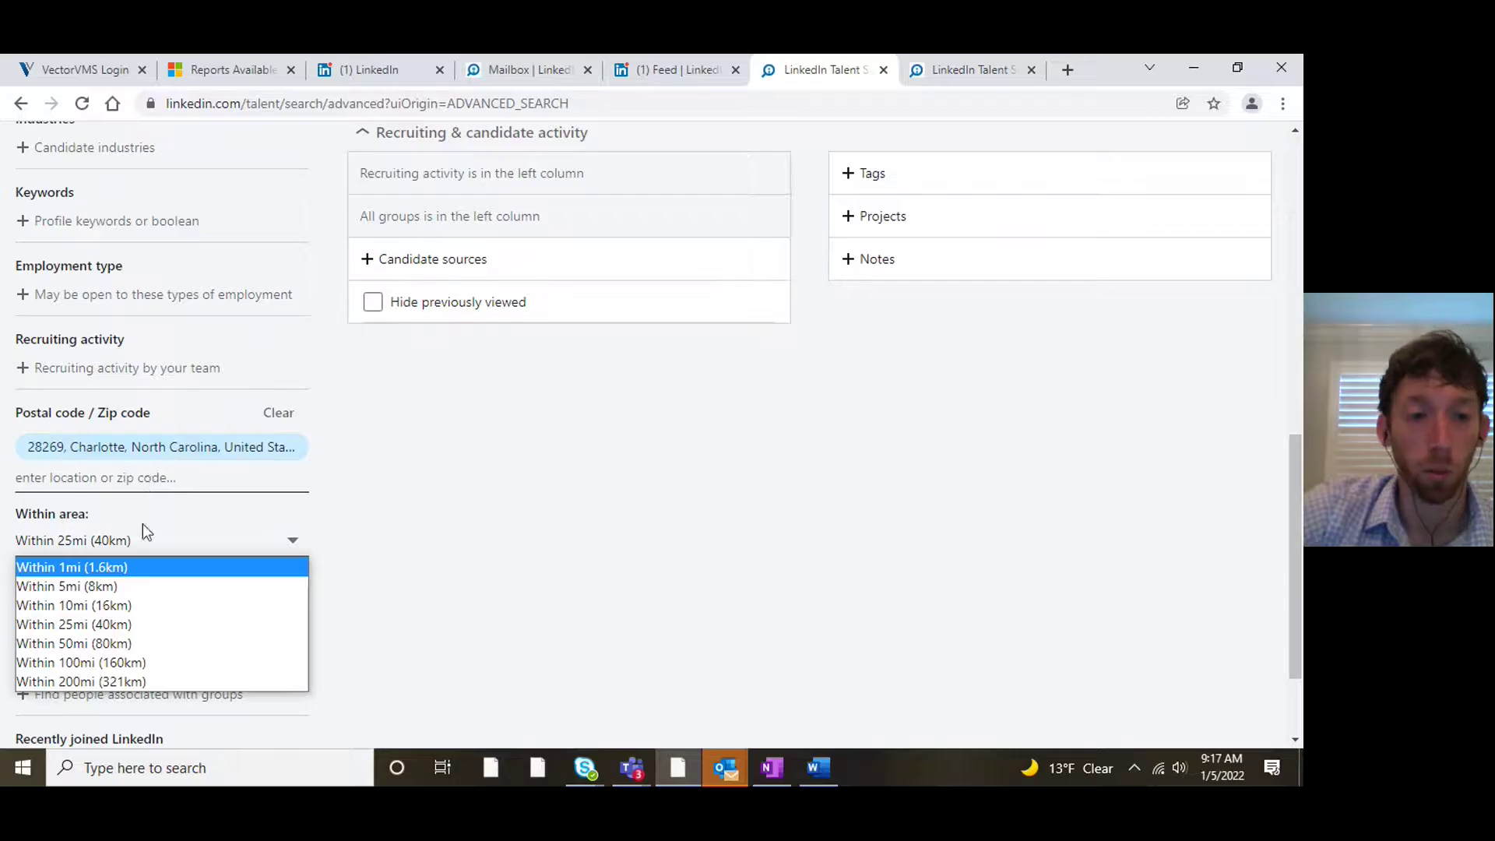
{"action": "left_click", "coordinate": [145, 663]}
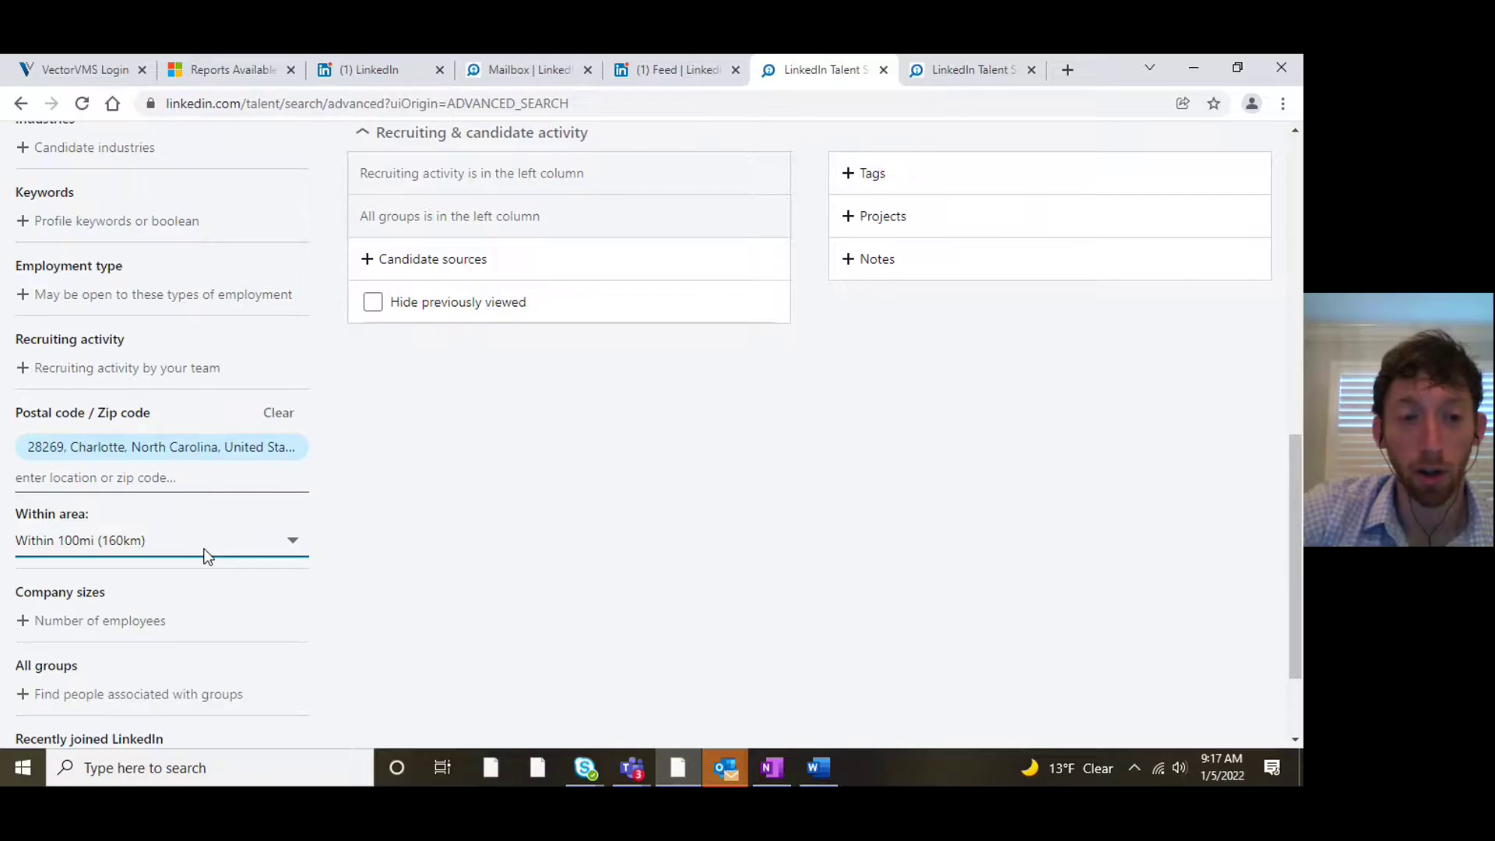
{"action": "scroll", "coordinate": [451, 540], "scroll_direction": "up", "scroll_amount": 12}
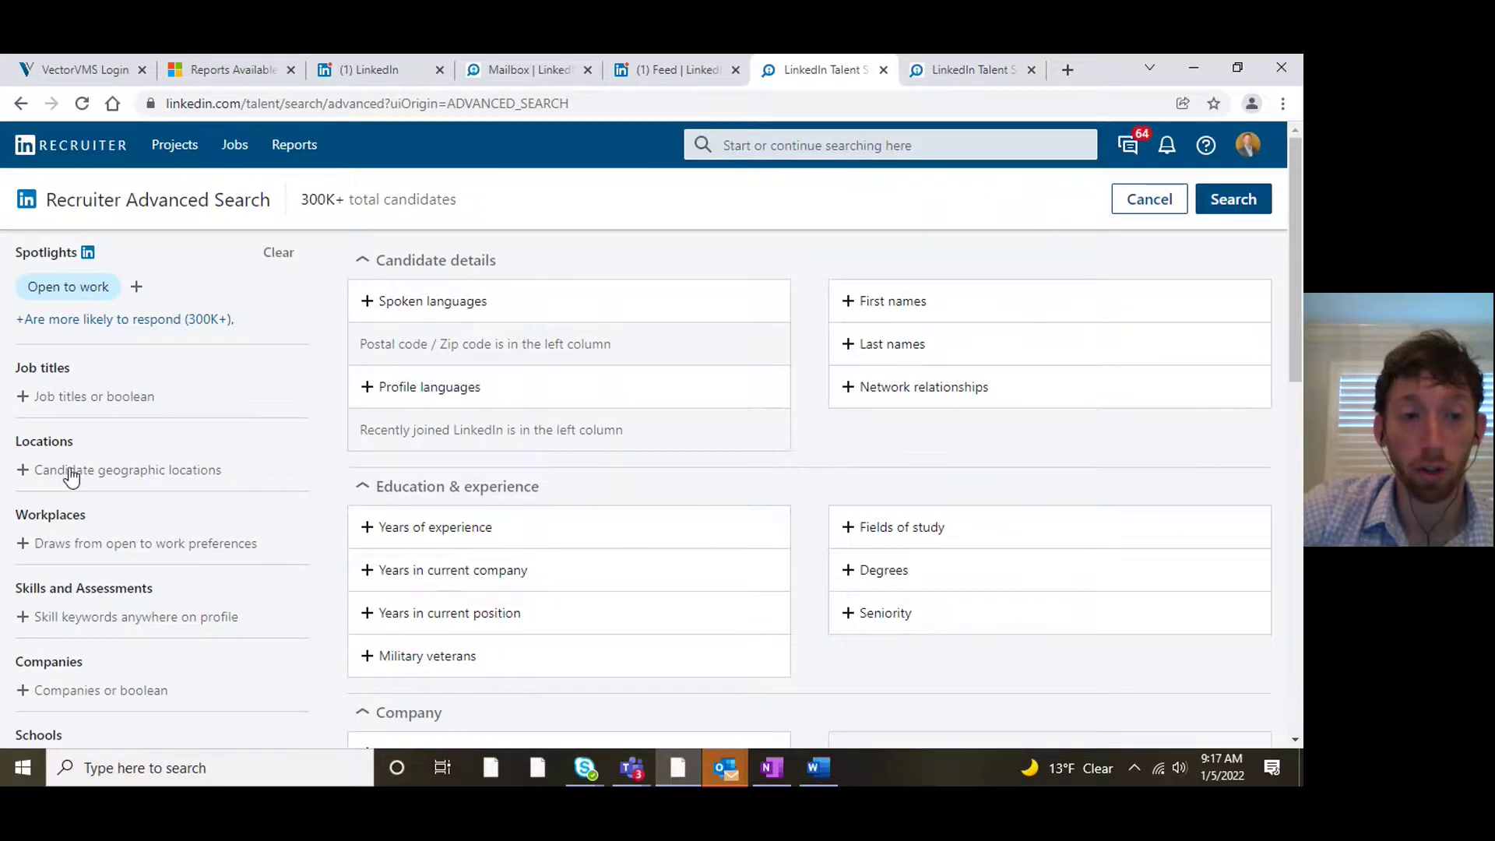
- Remove the 28269, Charlotte, North Carolina entry from the postal code filter
{"action": "scroll", "coordinate": [71, 478], "scroll_direction": "down", "scroll_amount": 8}
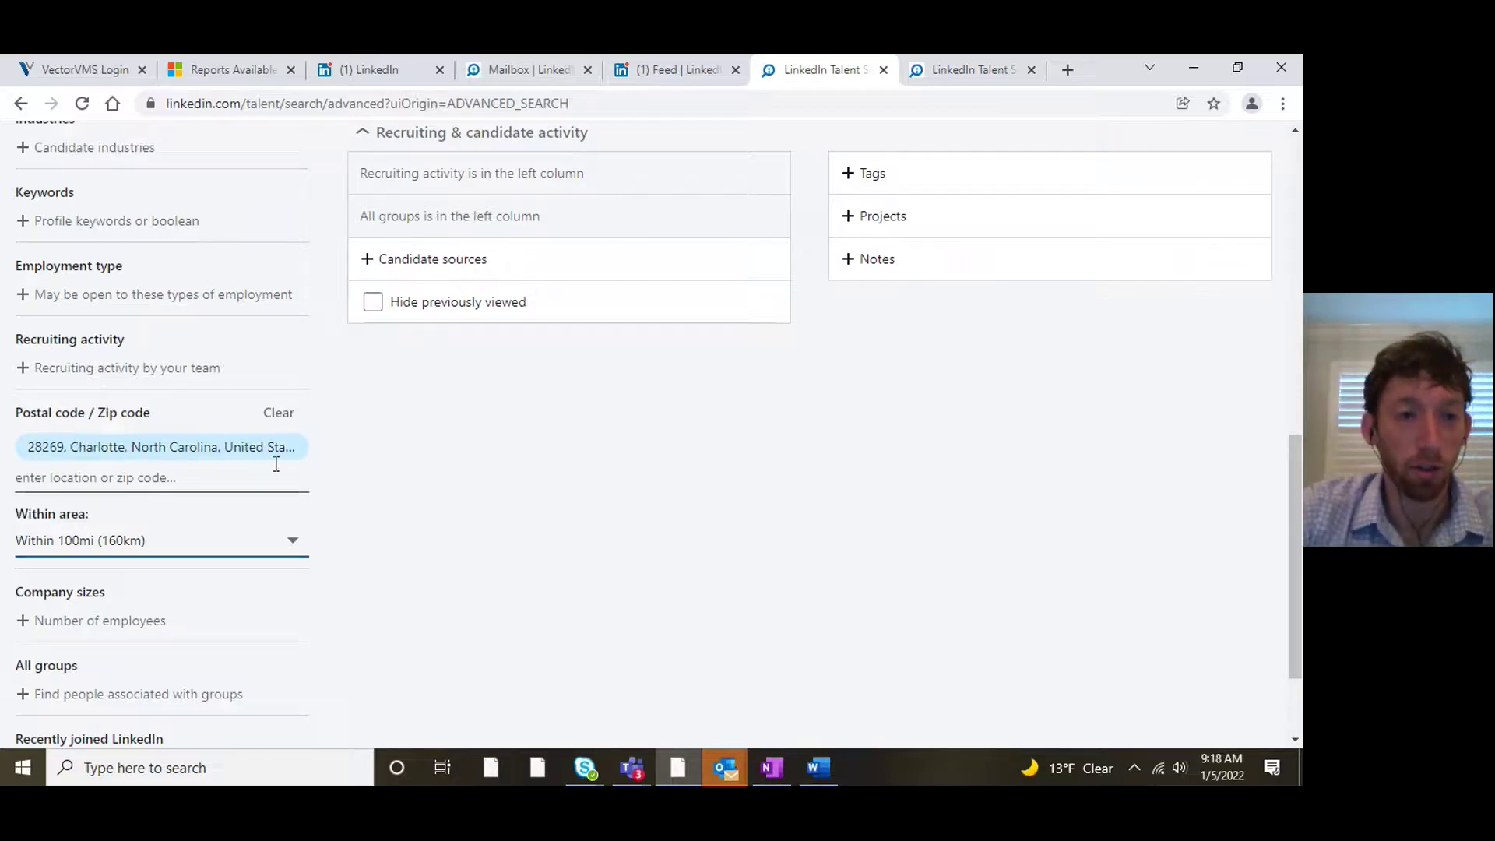
{"action": "left_click", "coordinate": [295, 446]}
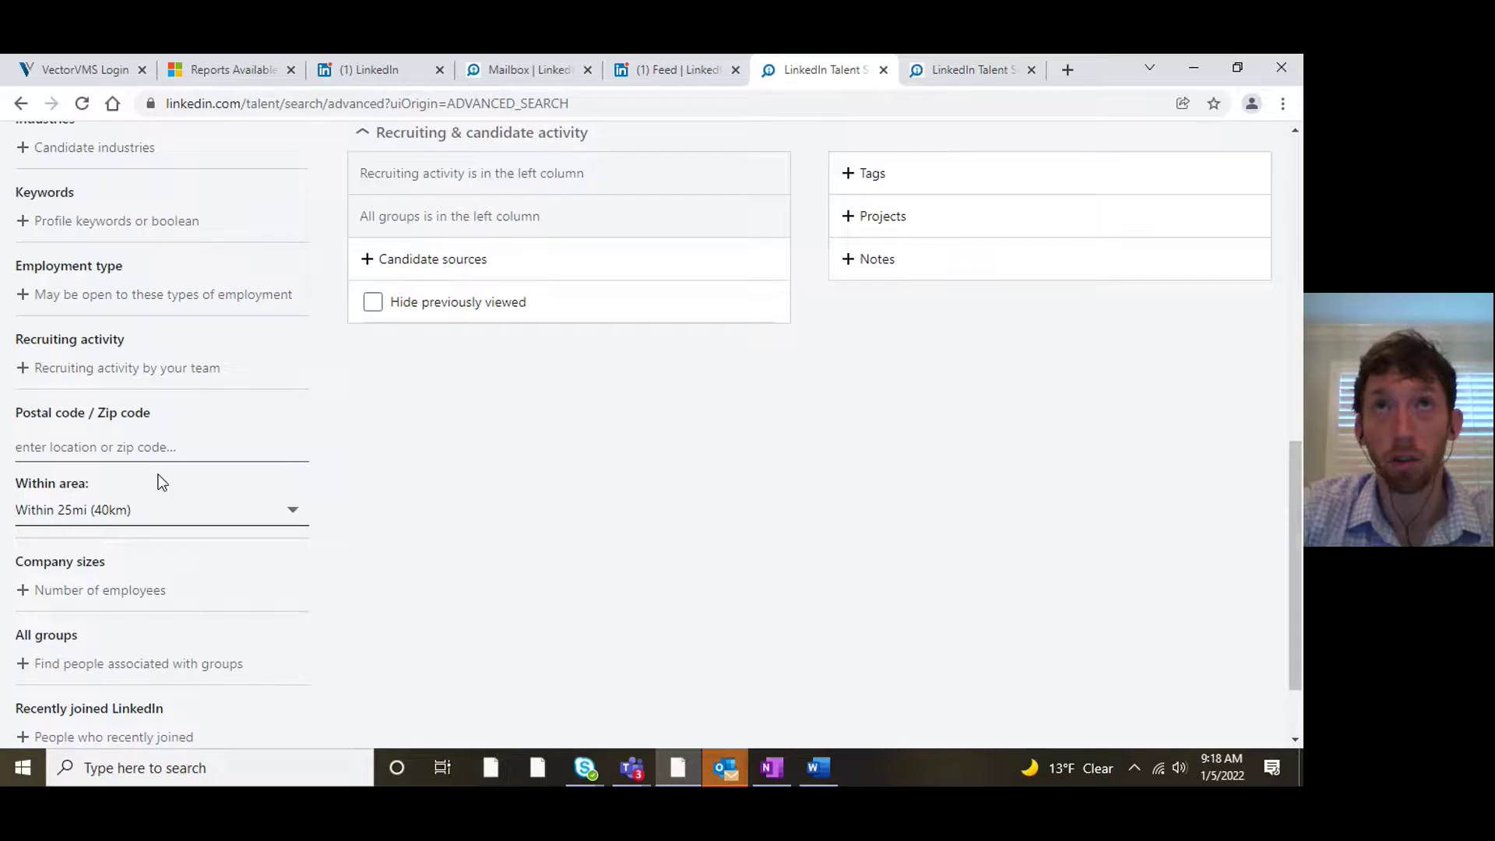
{"action": "left_click", "coordinate": [175, 445]}
{"action": "type", "text": "north carol"}
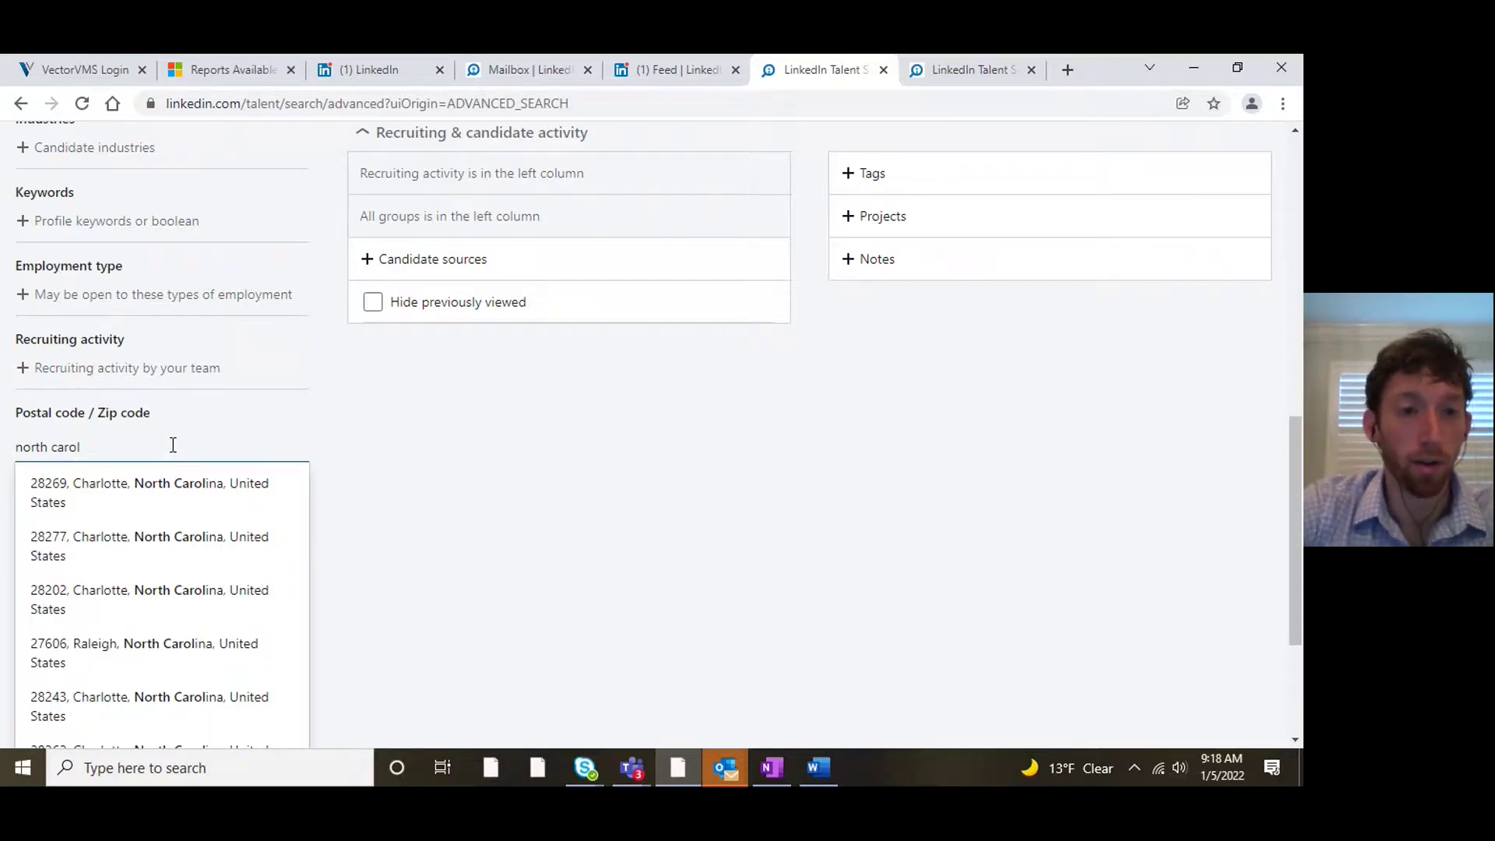
{"action": "left_click_drag", "start_coordinate": [175, 445], "coordinate": [3, 470]}
{"action": "key", "text": "BackSpace"}
- Search the locations filter for carolina and add North Carolina, United States as a current location
{"action": "scroll", "coordinate": [160, 484], "scroll_direction": "up", "scroll_amount": 10}
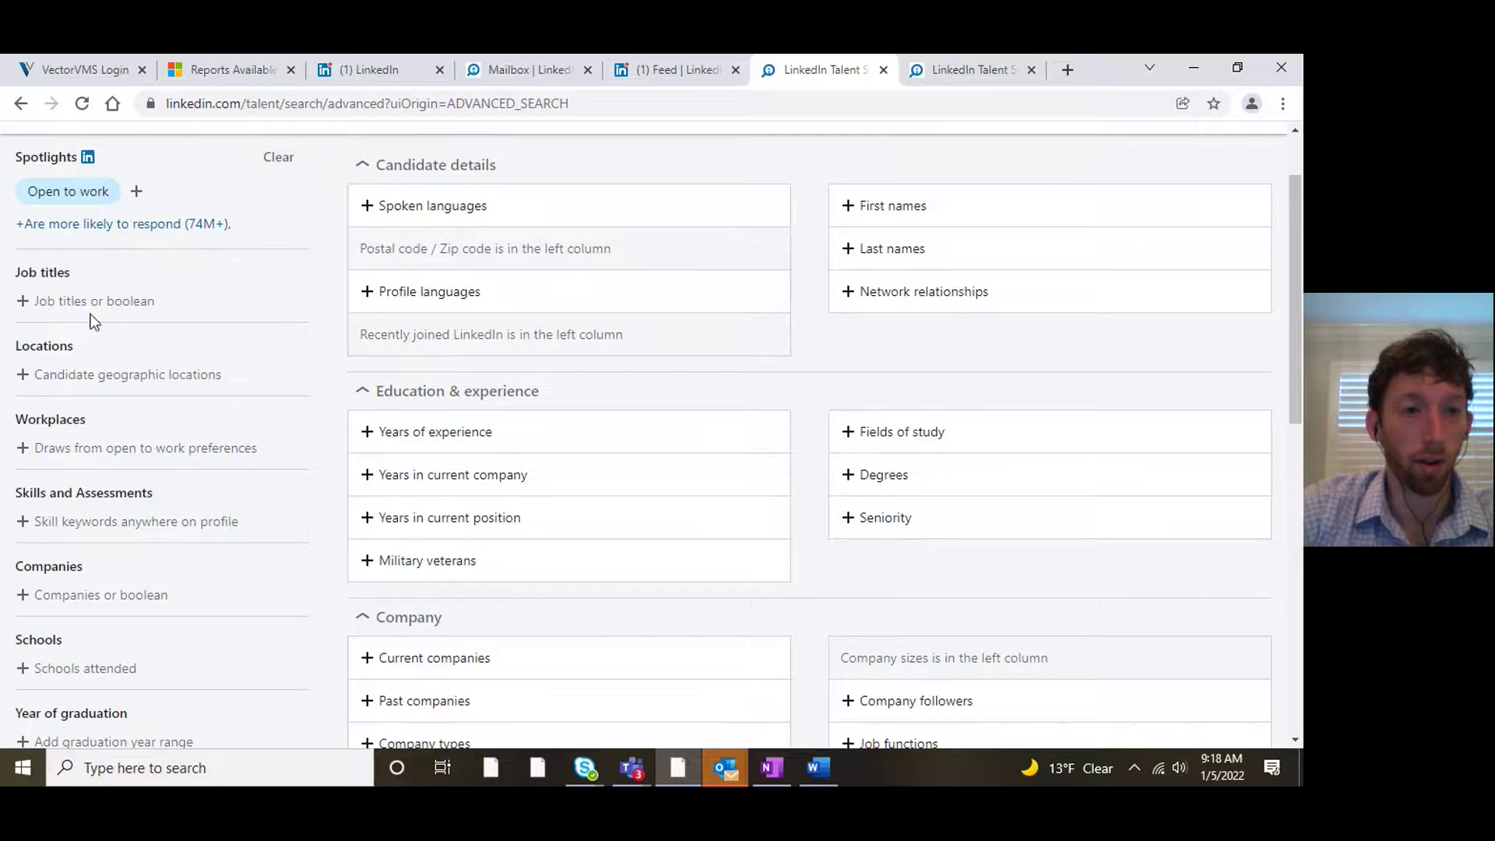
{"action": "left_click", "coordinate": [117, 371]}
{"action": "type", "text": "carolina"}
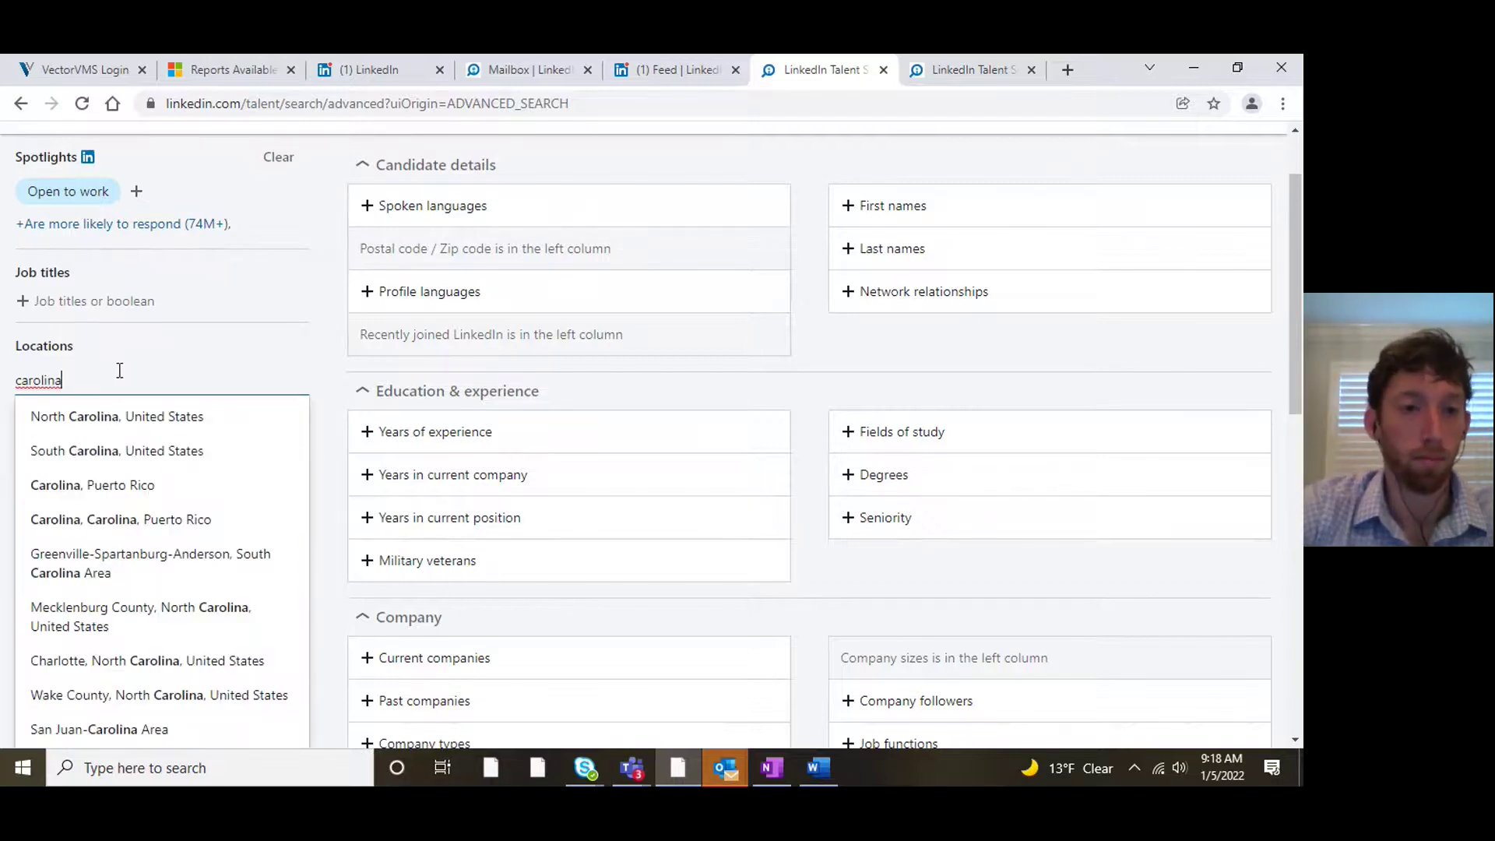
{"action": "left_click", "coordinate": [175, 414]}
{"action": "scroll", "coordinate": [209, 557], "scroll_direction": "down", "scroll_amount": 7}
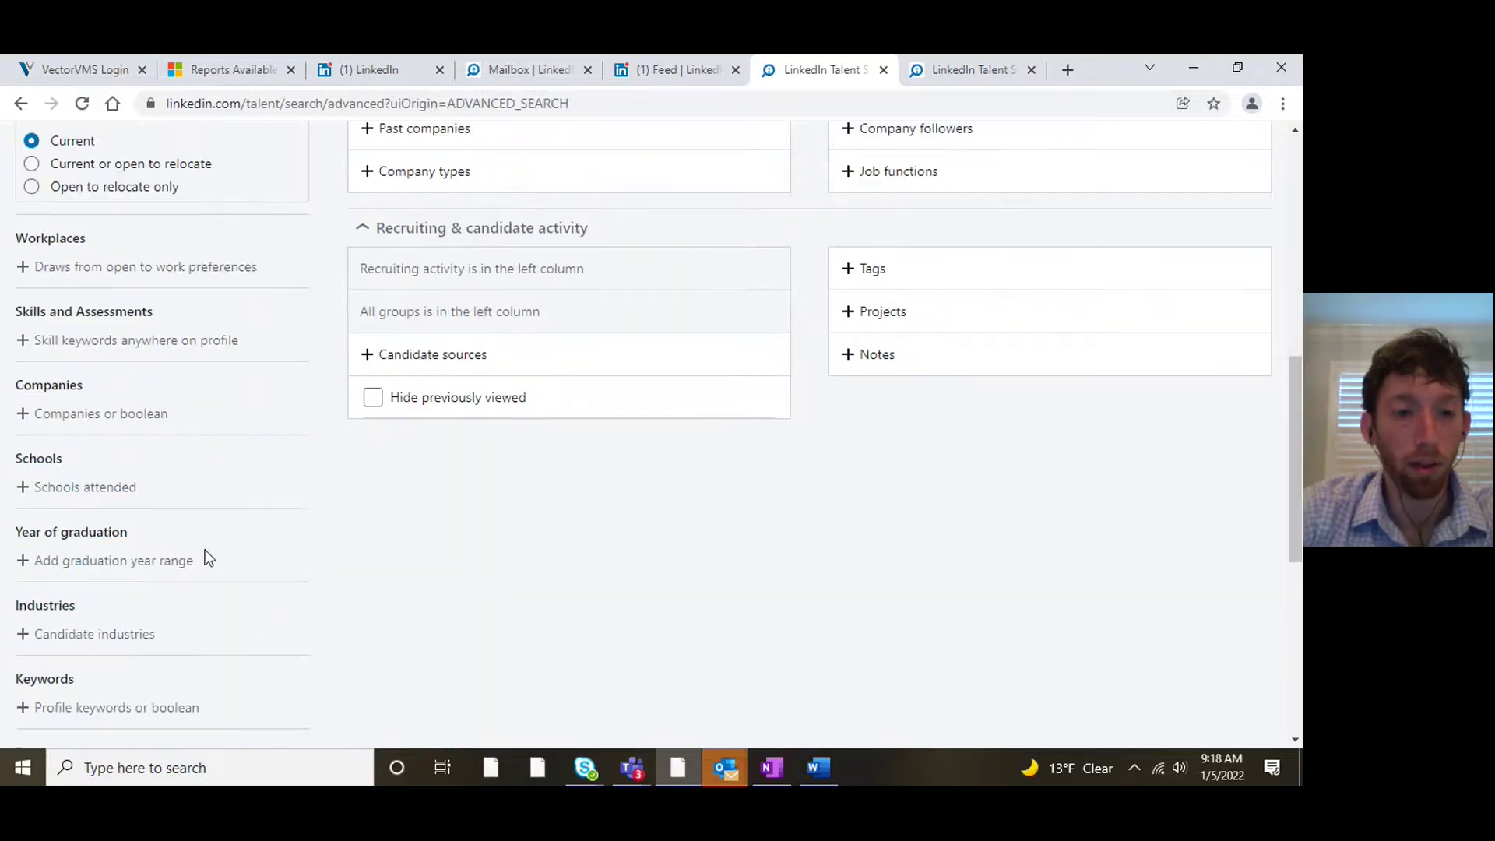
{"action": "scroll", "coordinate": [136, 433], "scroll_direction": "up", "scroll_amount": 7}
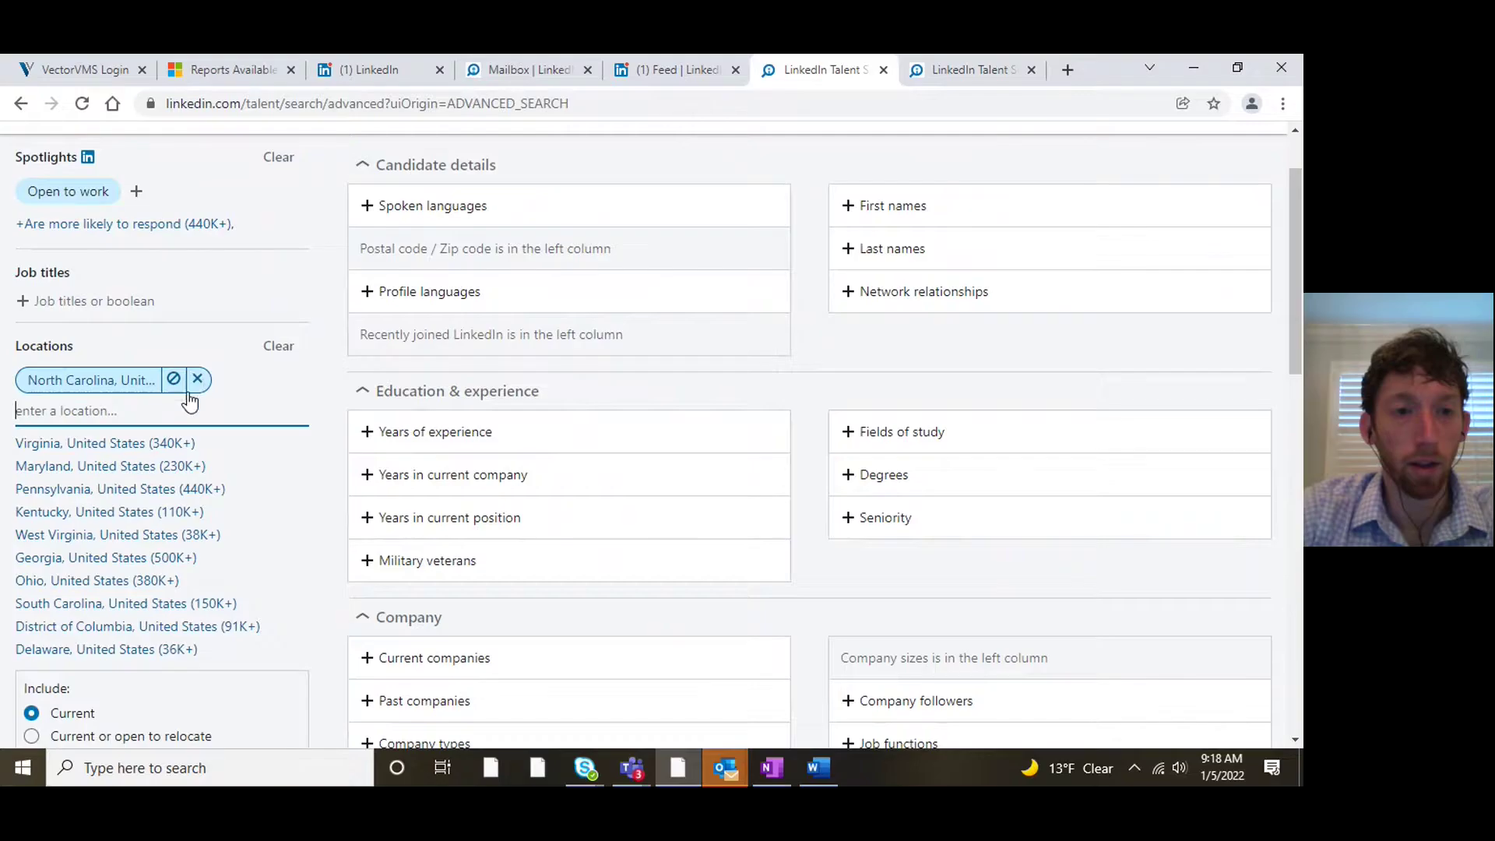
- Replace North Carolina with United States in the locations filter
{"action": "left_click", "coordinate": [195, 379]}
{"action": "left_click", "coordinate": [144, 342]}
{"action": "type", "text": "united"}
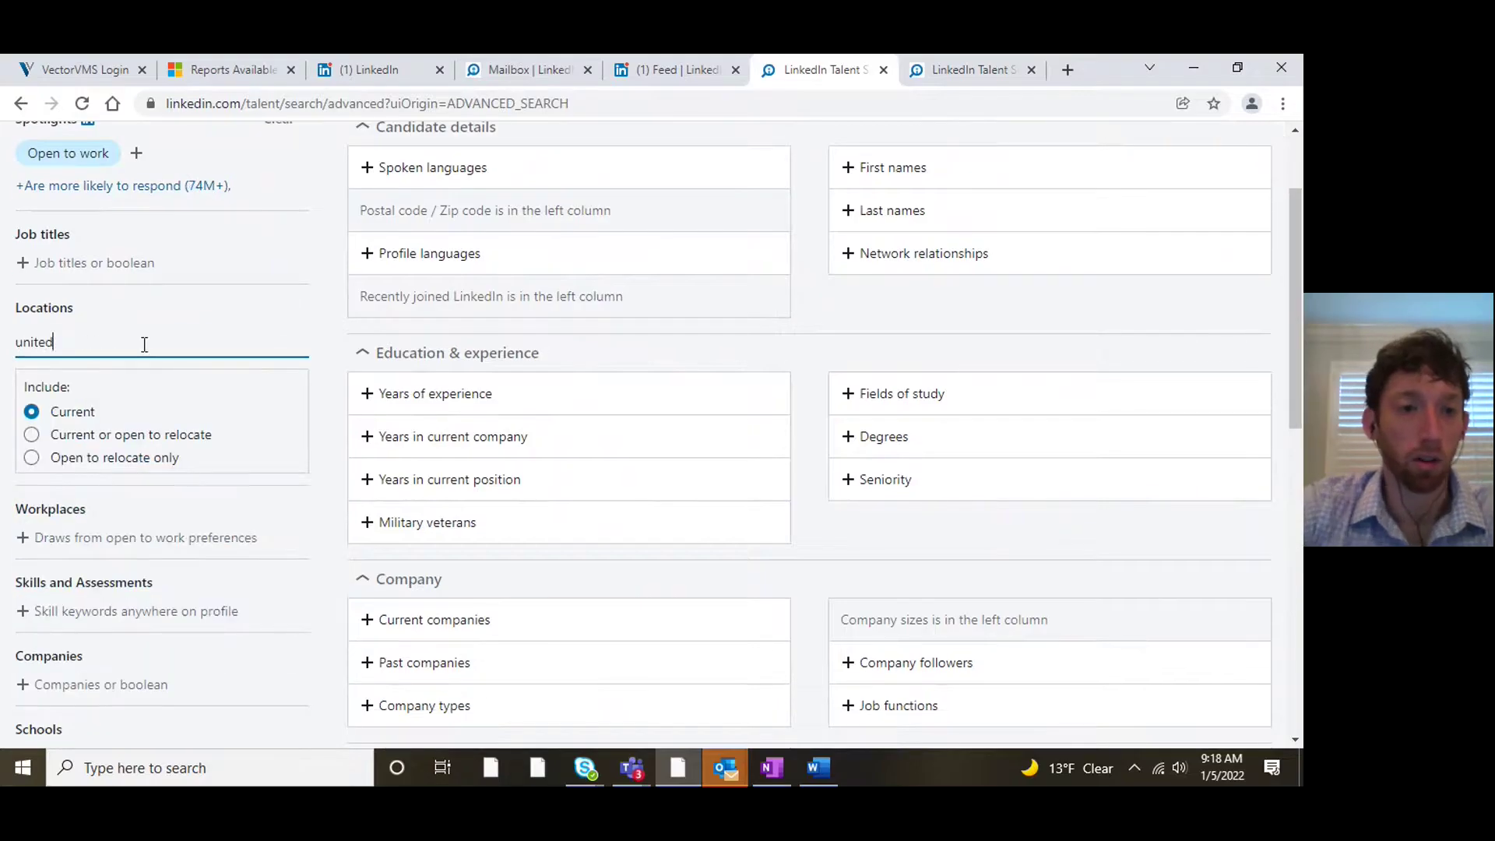
{"action": "left_click", "coordinate": [124, 382]}
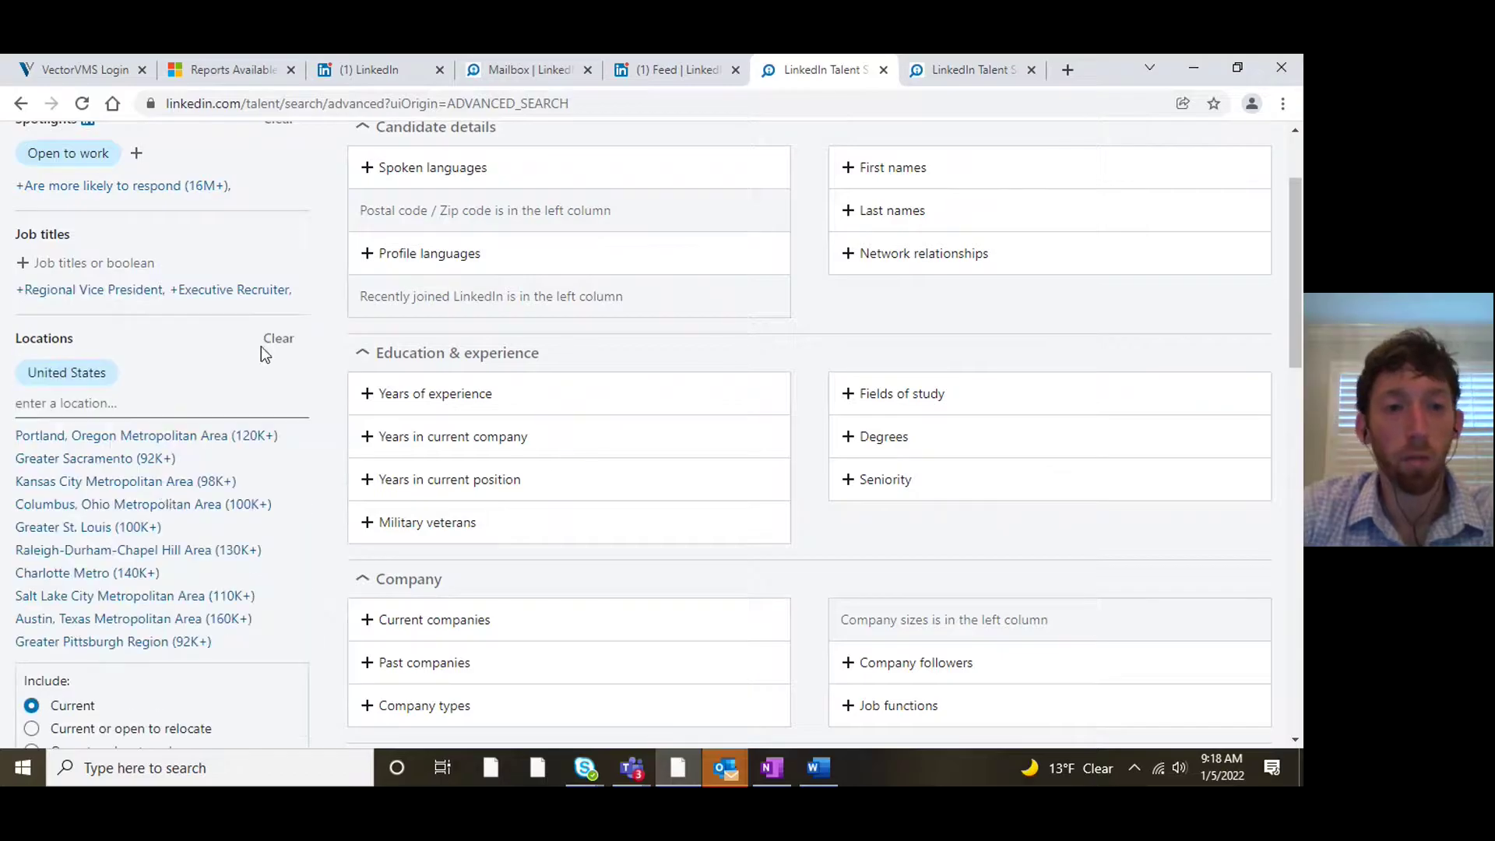
{"action": "scroll", "coordinate": [151, 478], "scroll_direction": "down", "scroll_amount": 7}
{"action": "scroll", "coordinate": [156, 475], "scroll_direction": "down", "scroll_amount": 3}
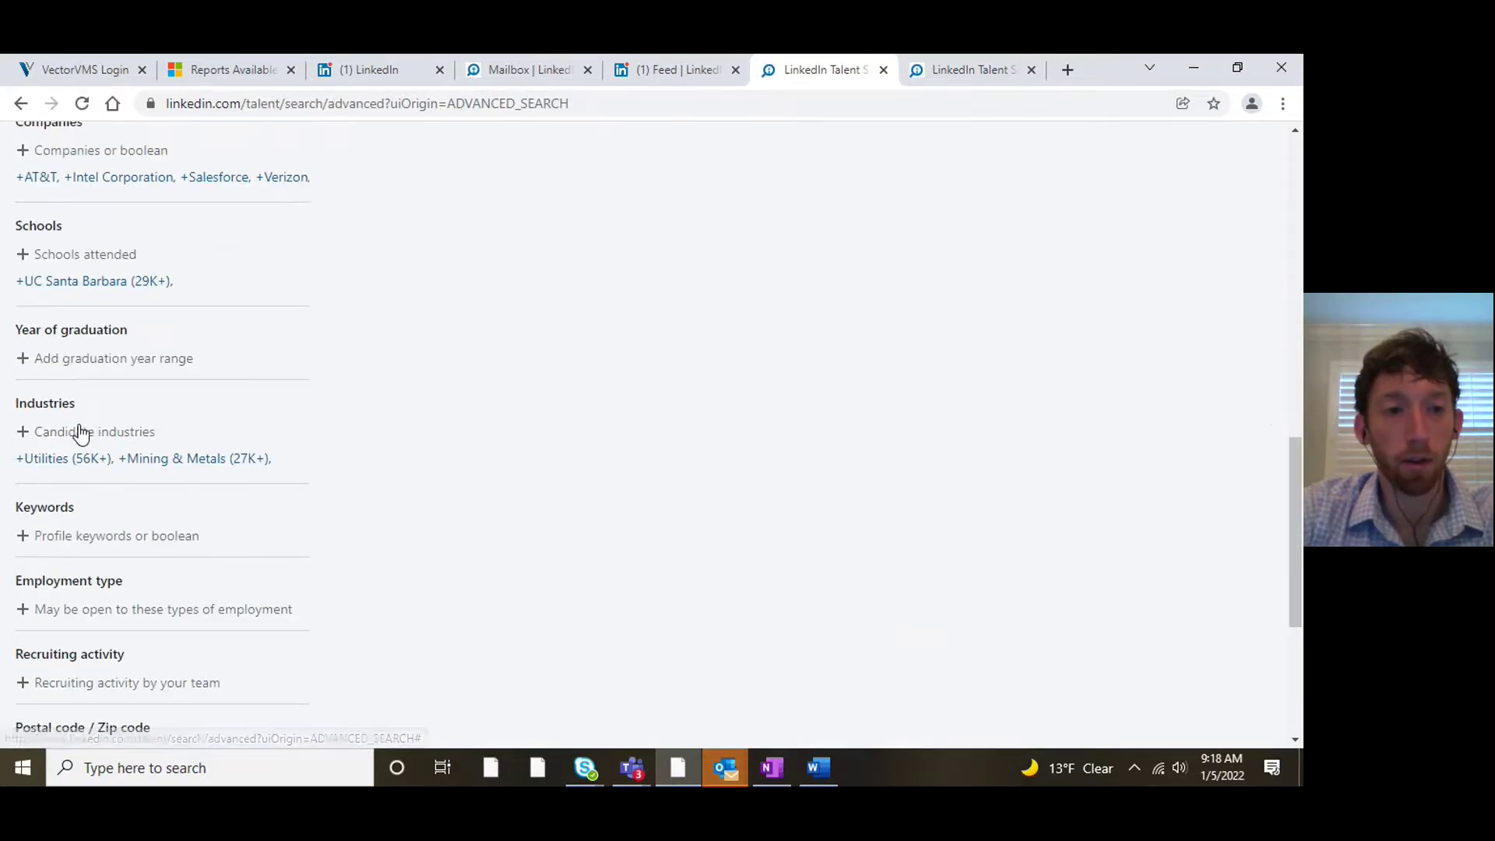
{"action": "scroll", "coordinate": [167, 628], "scroll_direction": "up", "scroll_amount": 6}
{"action": "scroll", "coordinate": [166, 629], "scroll_direction": "up", "scroll_amount": 4}
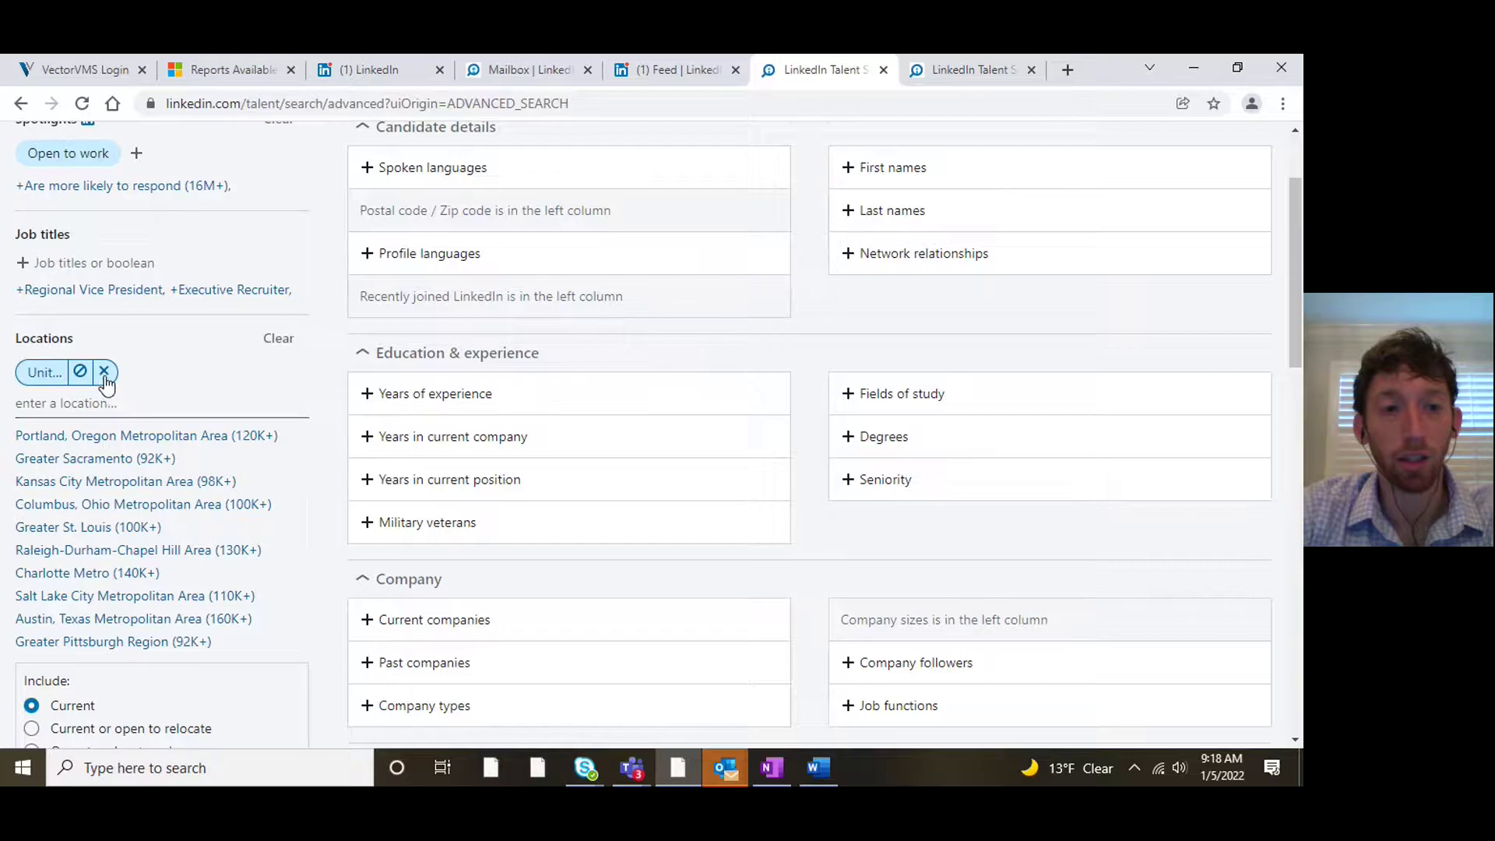
- Replace United States in the locations filter with the states North Carolina, South Carolina and Georgia
{"action": "left_click", "coordinate": [104, 377]}
{"action": "left_click", "coordinate": [128, 317]}
{"action": "type", "text": "north carolina"}
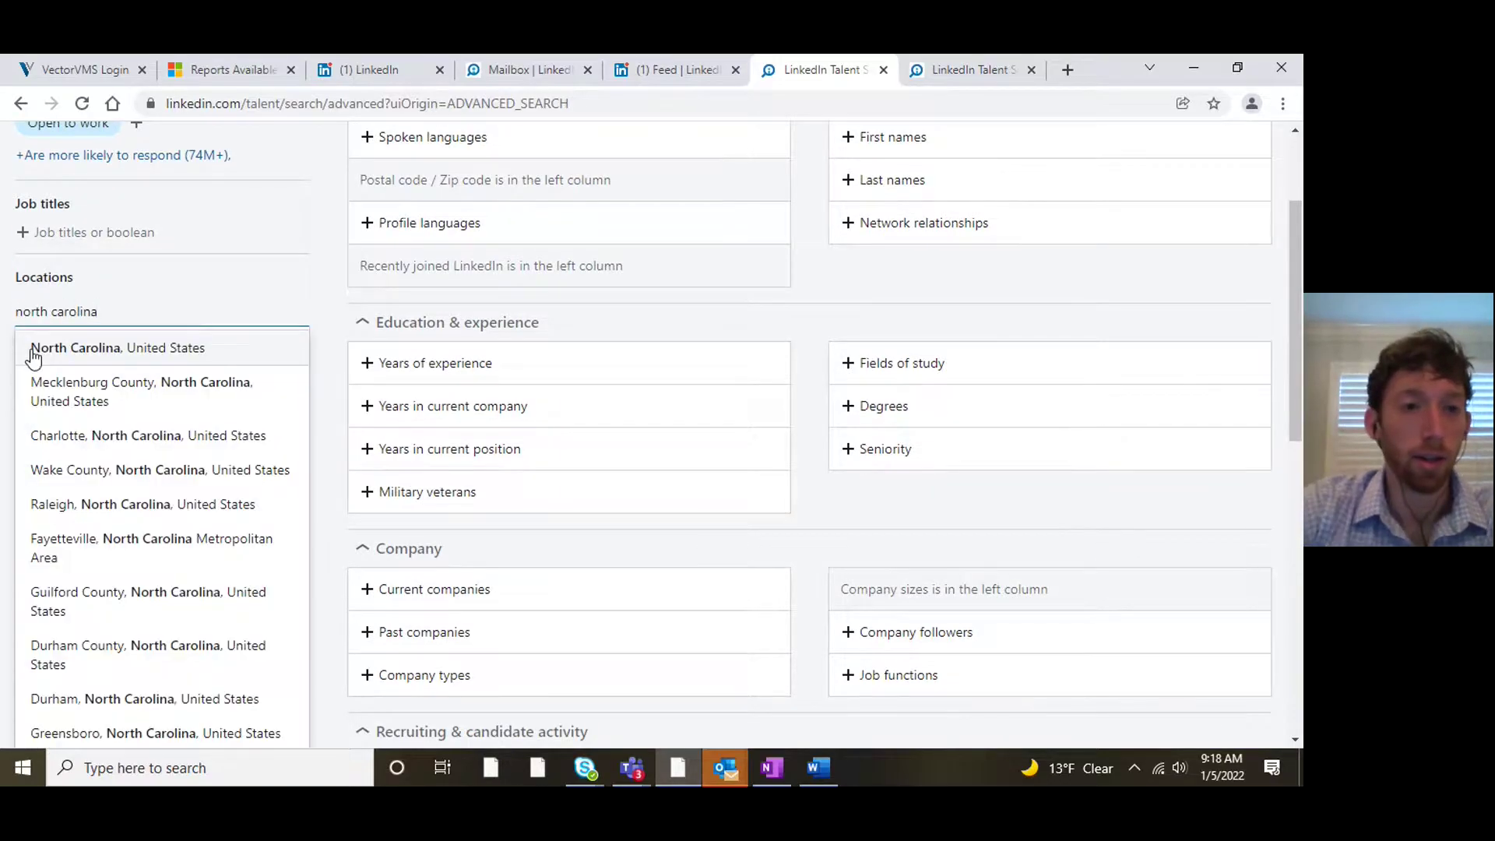
{"action": "left_click", "coordinate": [39, 346]}
{"action": "type", "text": "south carolina"}
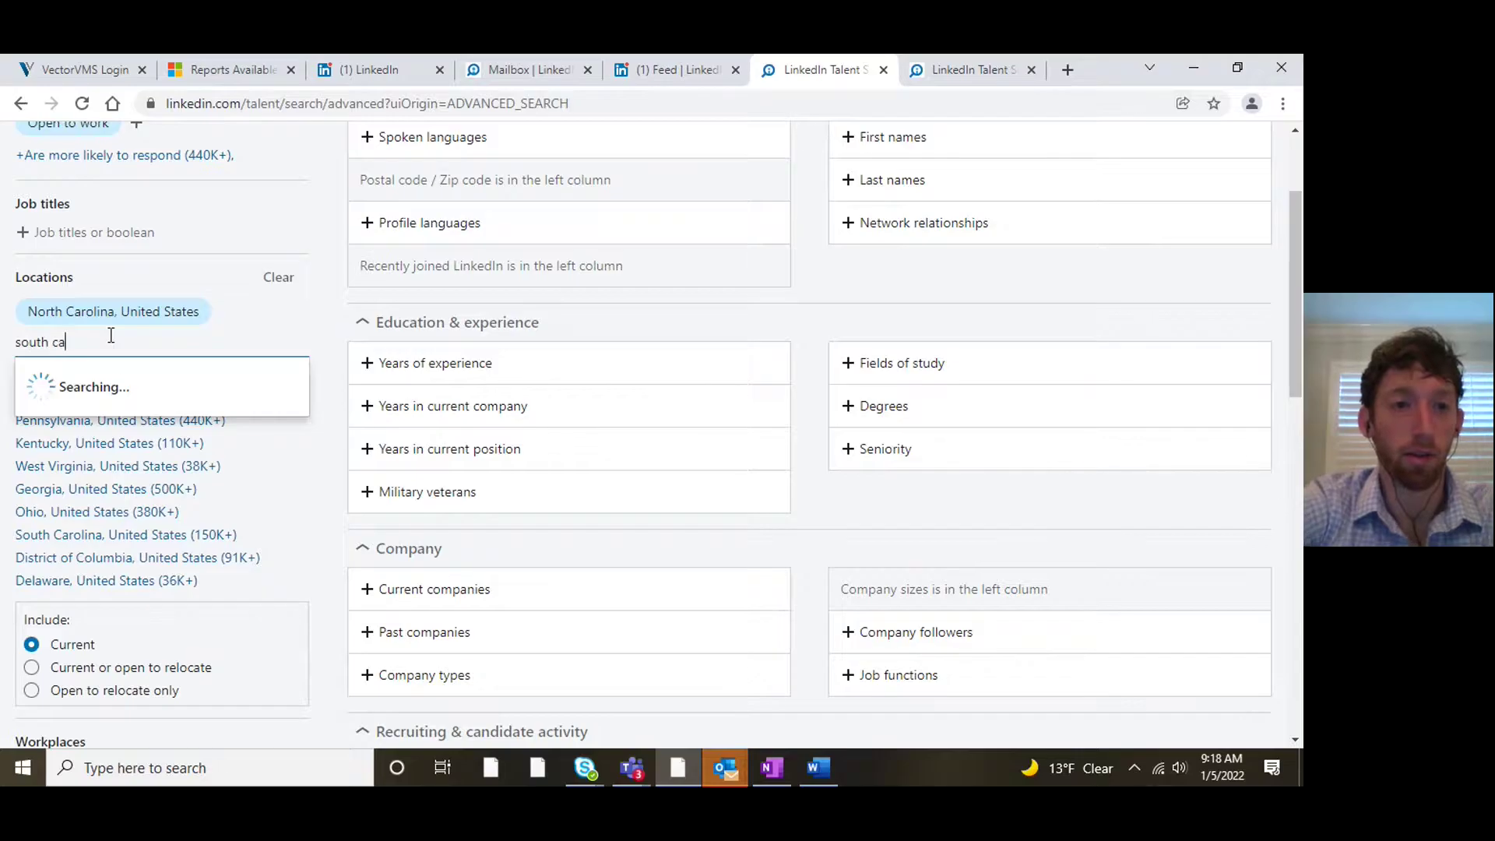
{"action": "left_click", "coordinate": [180, 365]}
{"action": "type", "text": "georgia"}
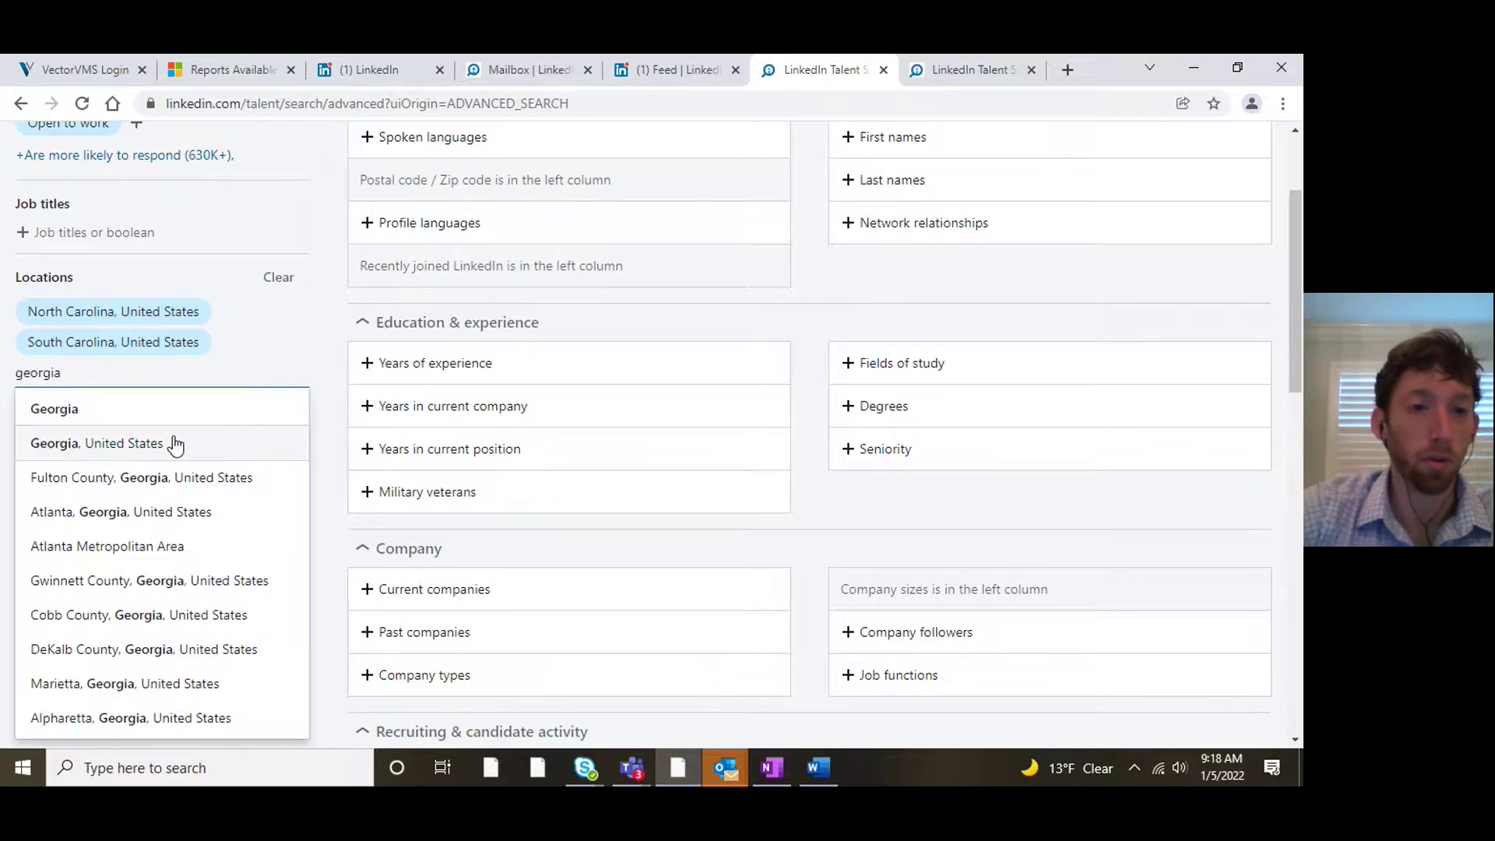
{"action": "left_click", "coordinate": [174, 442]}
{"action": "left_click", "coordinate": [326, 391]}
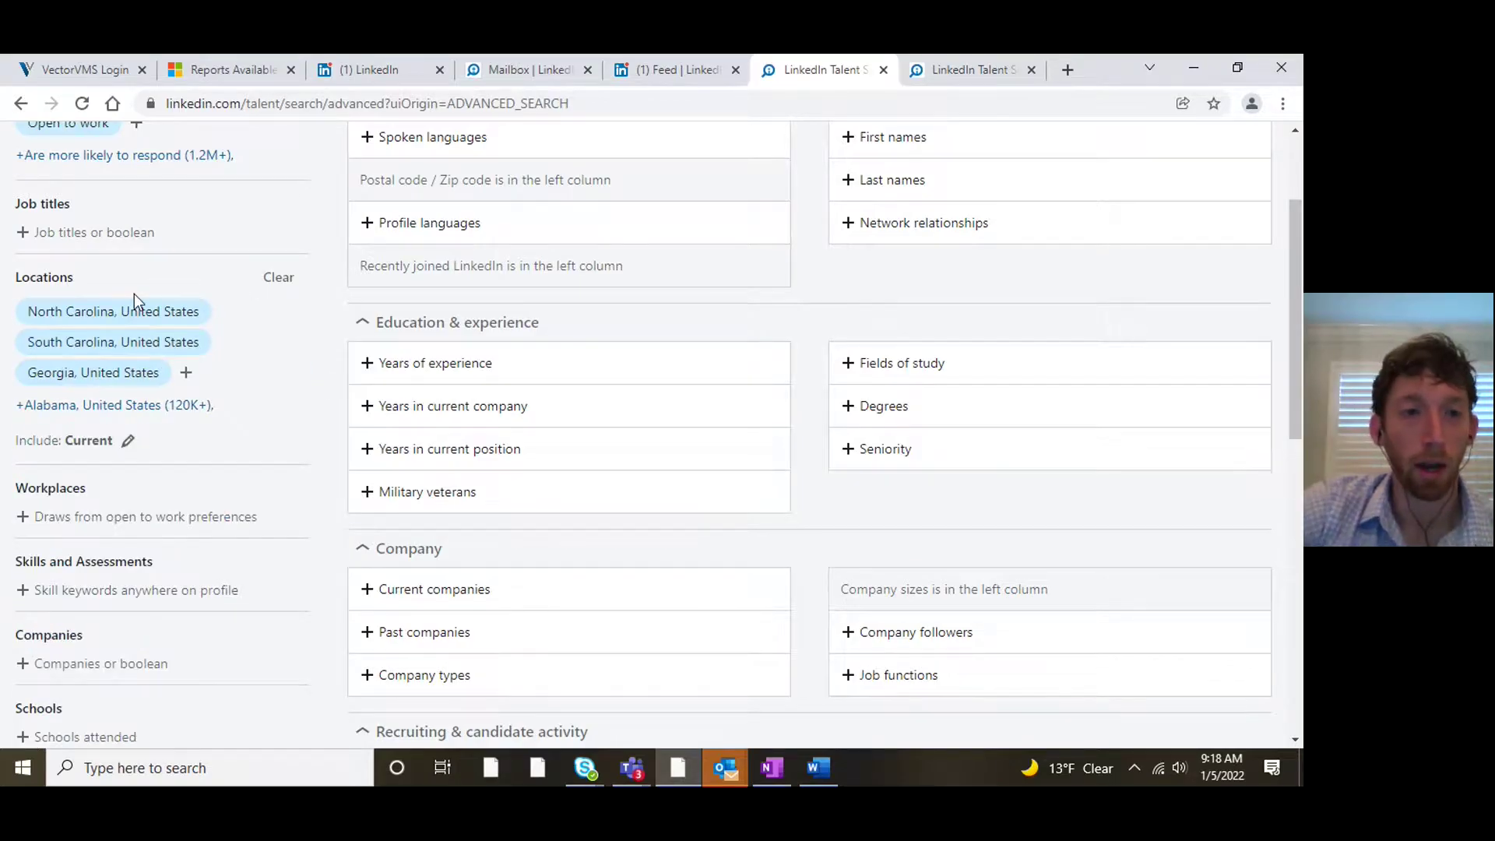
- Remove Georgia, South Carolina and North Carolina from the locations filter
{"action": "scroll", "coordinate": [132, 187], "scroll_direction": "up", "scroll_amount": 2}
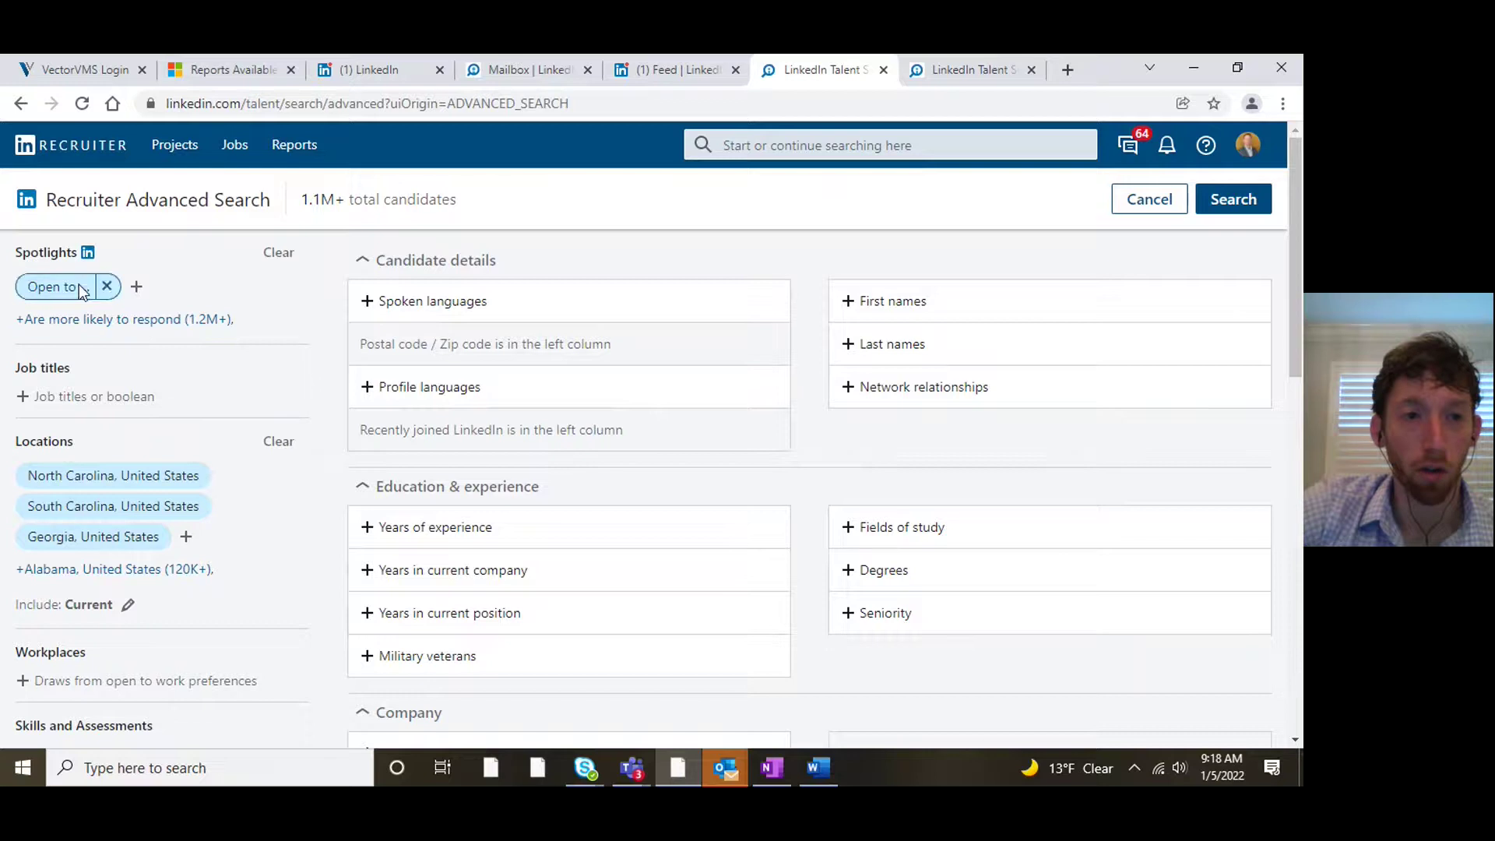
{"action": "scroll", "coordinate": [312, 547], "scroll_direction": "down", "scroll_amount": 5}
{"action": "scroll", "coordinate": [321, 553], "scroll_direction": "down", "scroll_amount": 3}
{"action": "scroll", "coordinate": [320, 553], "scroll_direction": "up", "scroll_amount": 6}
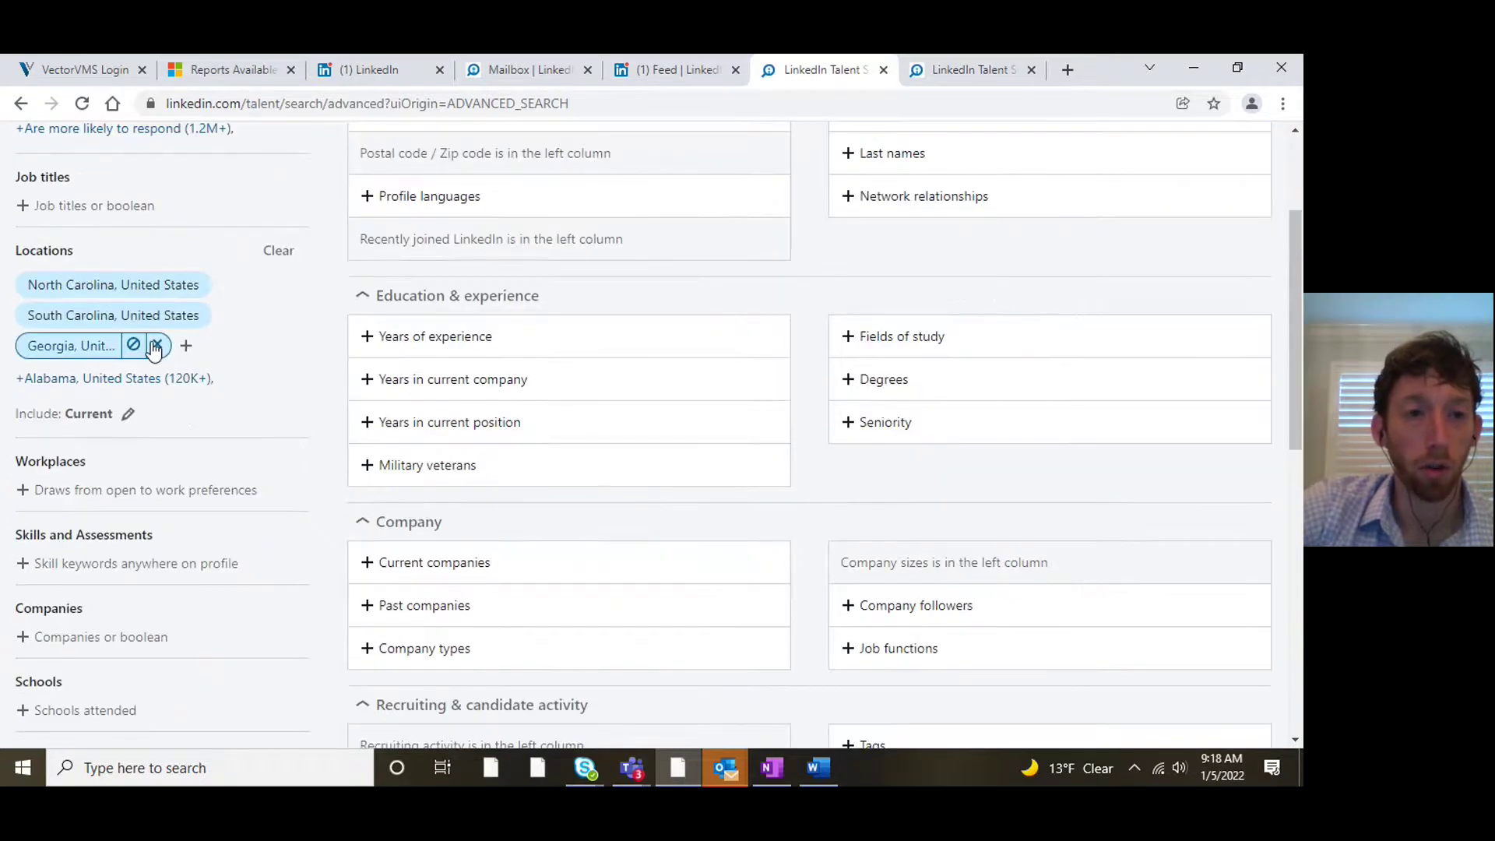
{"action": "left_click", "coordinate": [162, 346]}
{"action": "left_click", "coordinate": [198, 314]}
{"action": "left_click", "coordinate": [198, 285]}
- Add United States as a current candidate location
{"action": "left_click", "coordinate": [168, 274]}
{"action": "type", "text": "unitrw"}
{"action": "key", "text": "BackSpace"}
{"action": "key", "text": "BackSpace"}
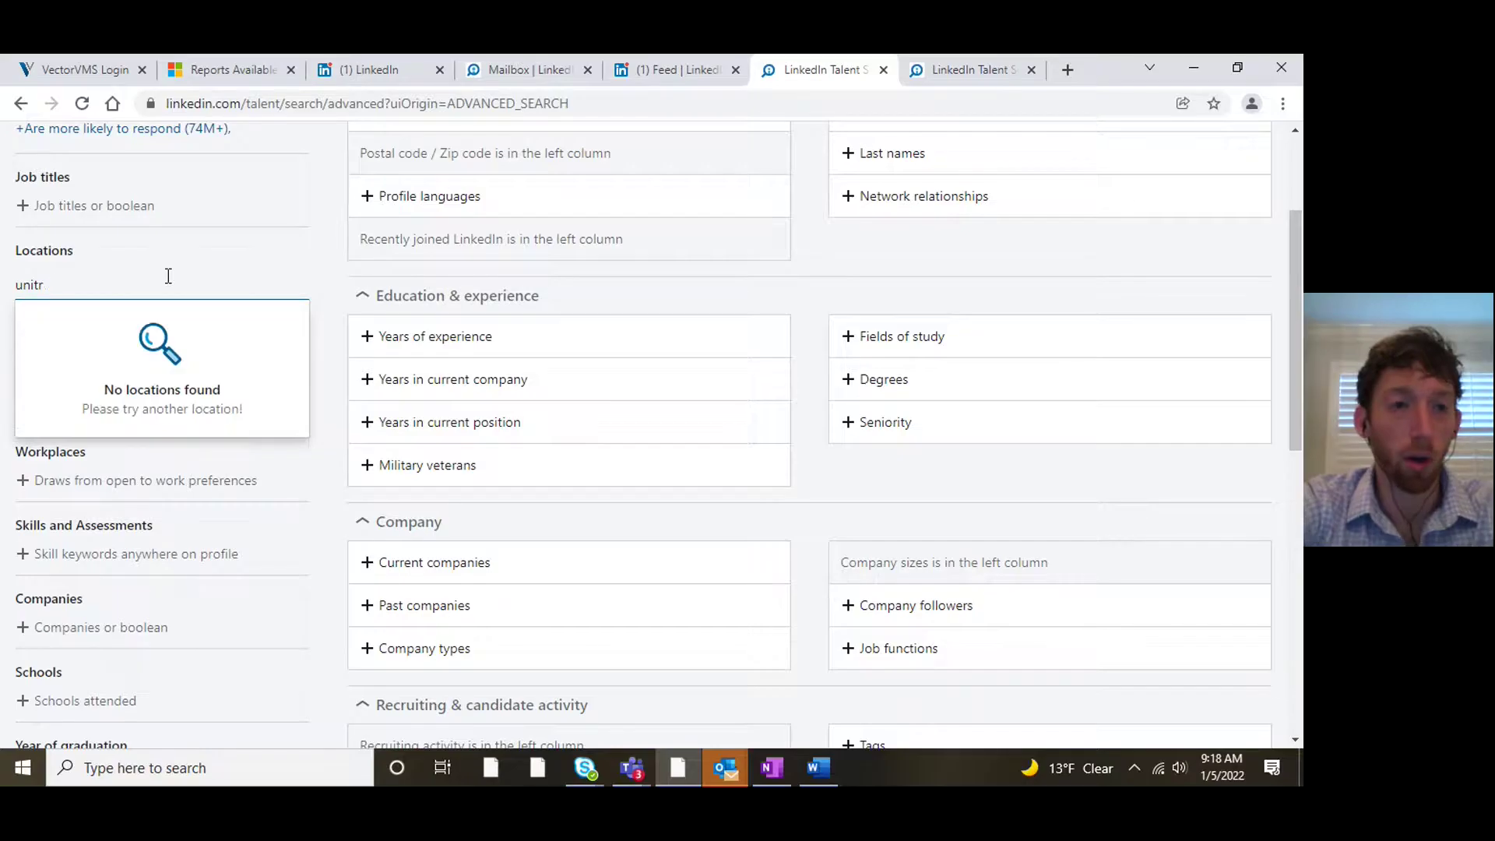
{"action": "key", "text": "Return"}
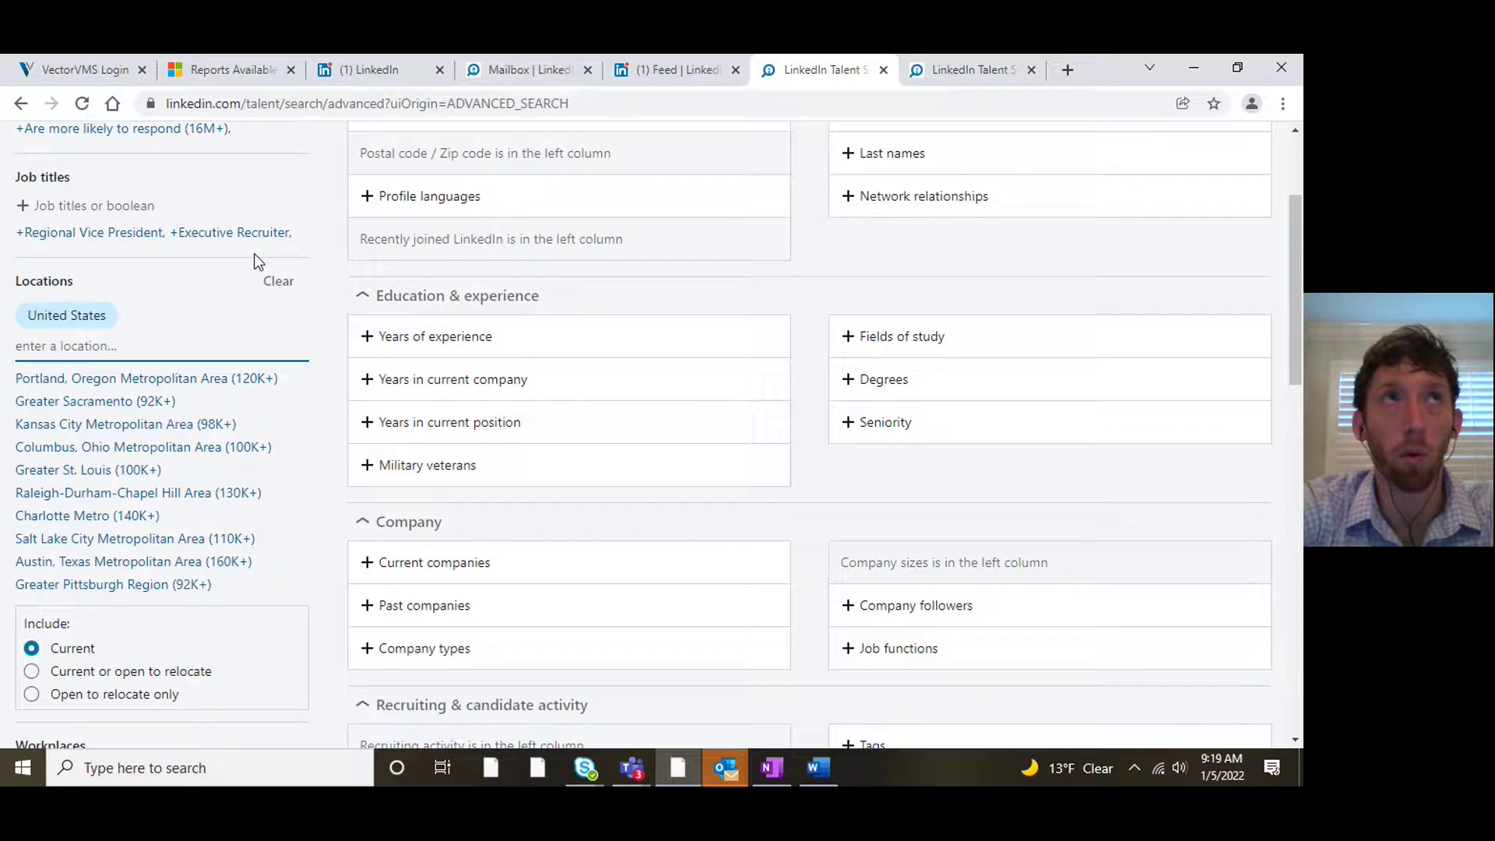
- Add California and Washington, United States to the locations filter and mark both states as excluded
{"action": "type", "text": "californi"}
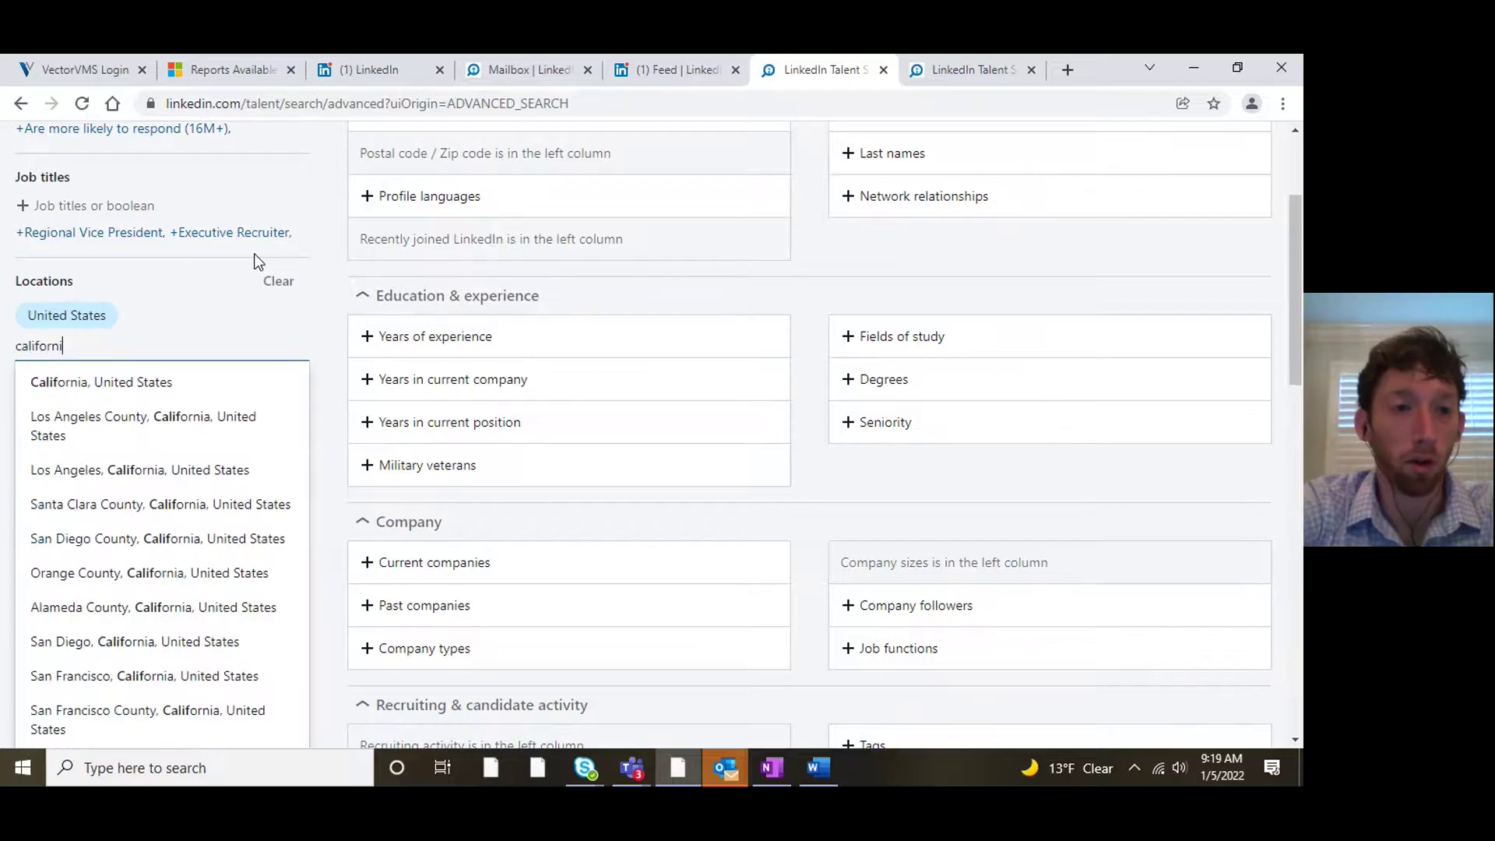
{"action": "type", "text": "a"}
{"action": "left_click", "coordinate": [127, 381]}
{"action": "type", "text": "washin"}
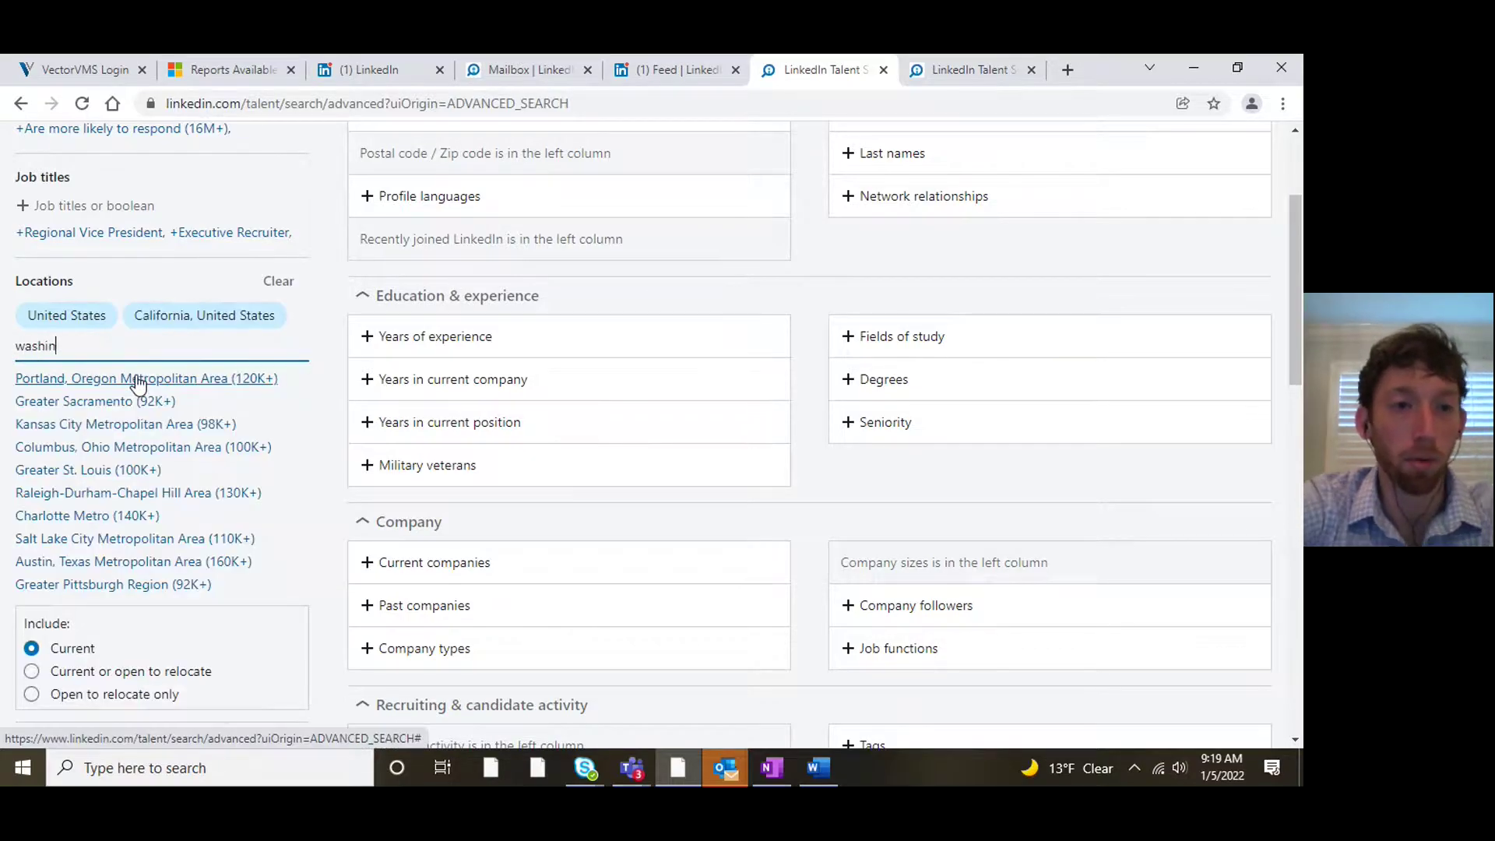
{"action": "type", "text": "gton"}
{"action": "left_click", "coordinate": [133, 381]}
{"action": "left_click", "coordinate": [251, 315]}
{"action": "left_click", "coordinate": [158, 346]}
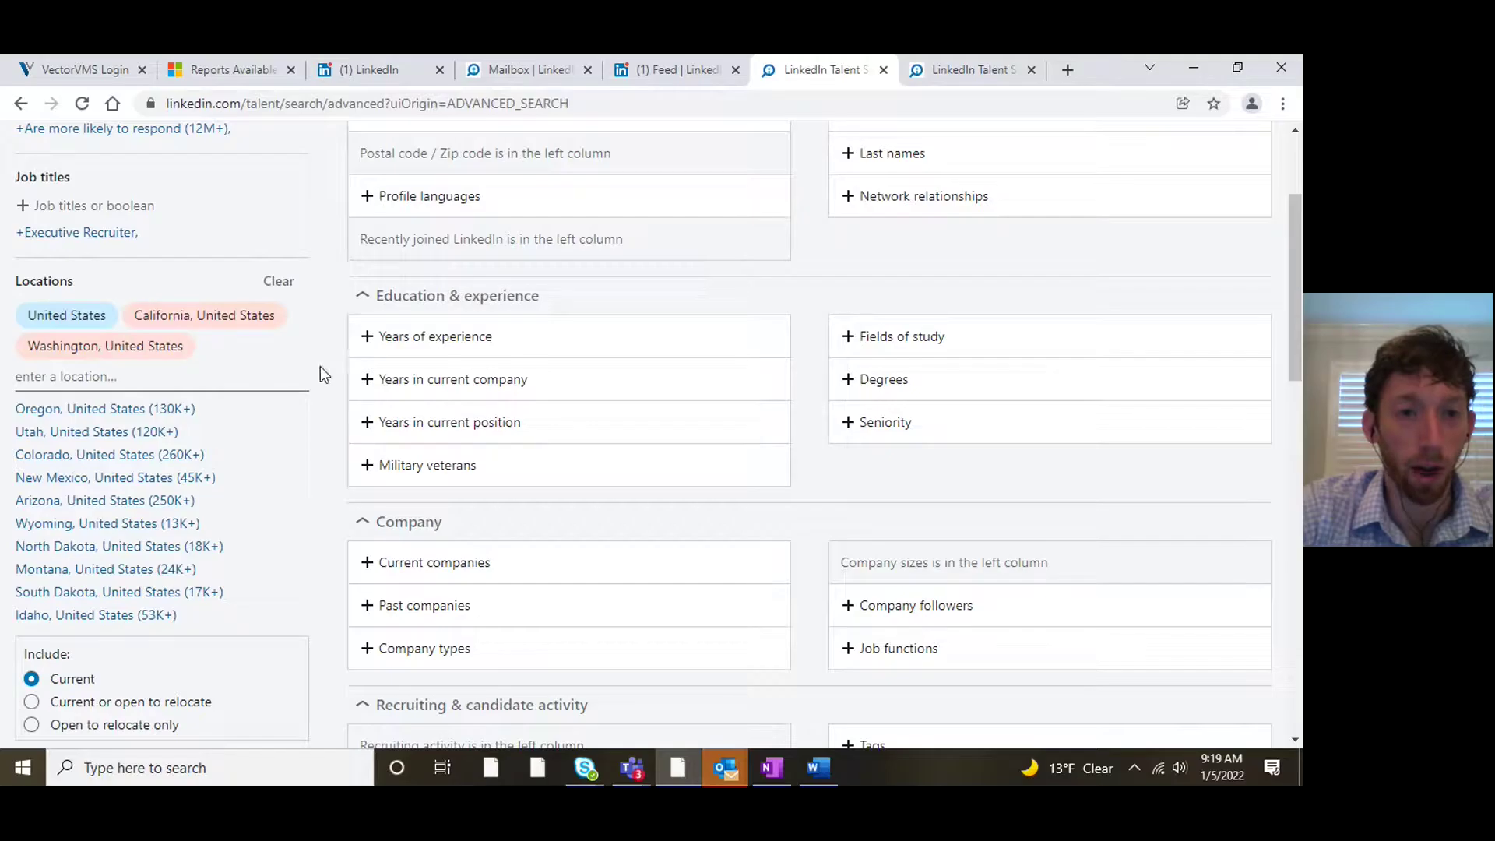
- Remove the excluded California and Washington entries from the locations filter
{"action": "mouse_move", "coordinate": [57, 316]}
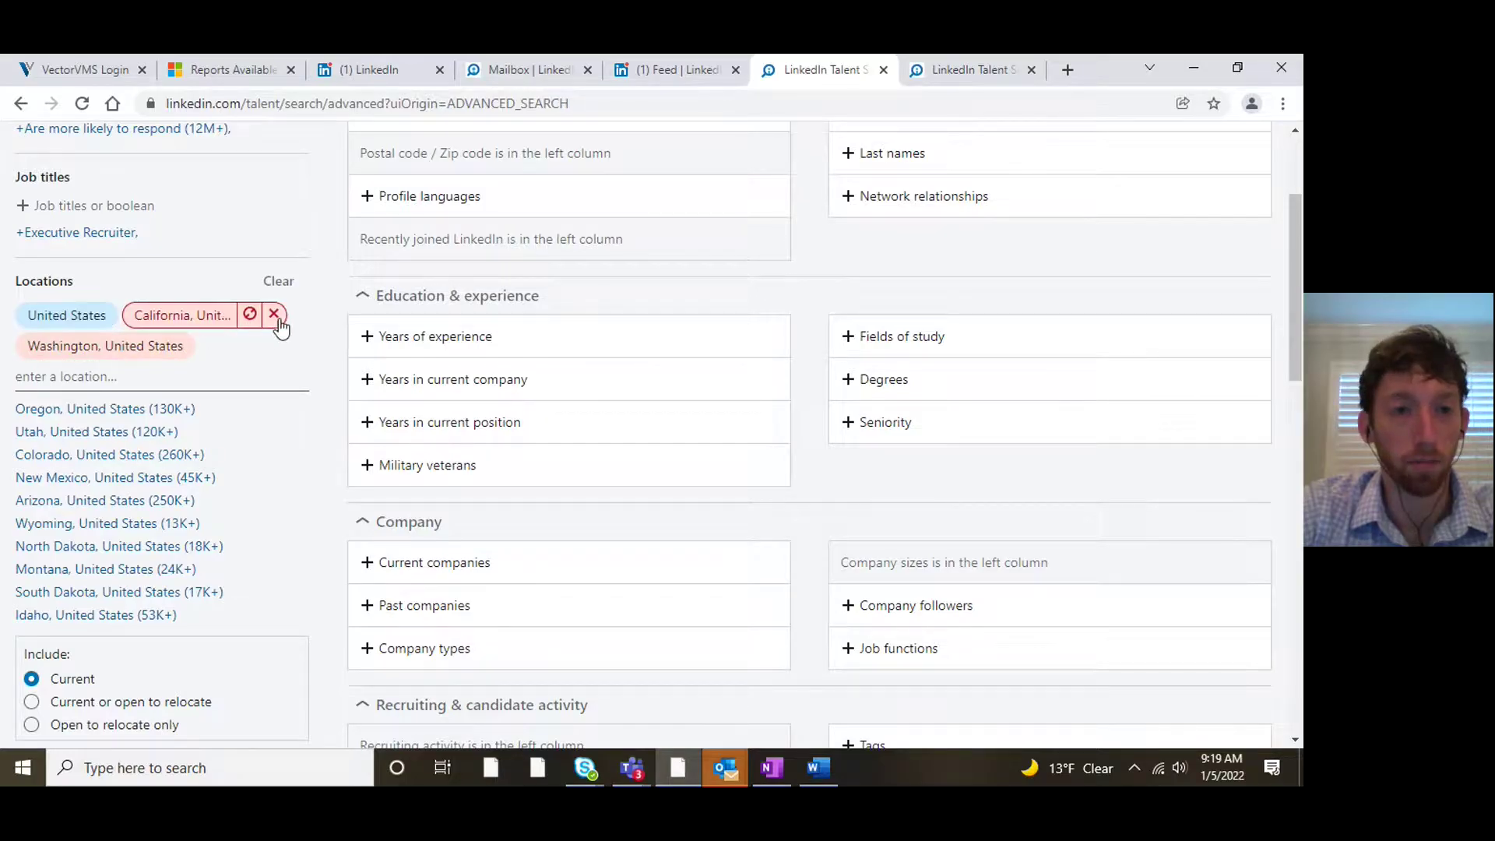
{"action": "left_click", "coordinate": [275, 314]}
{"action": "left_click", "coordinate": [286, 315]}
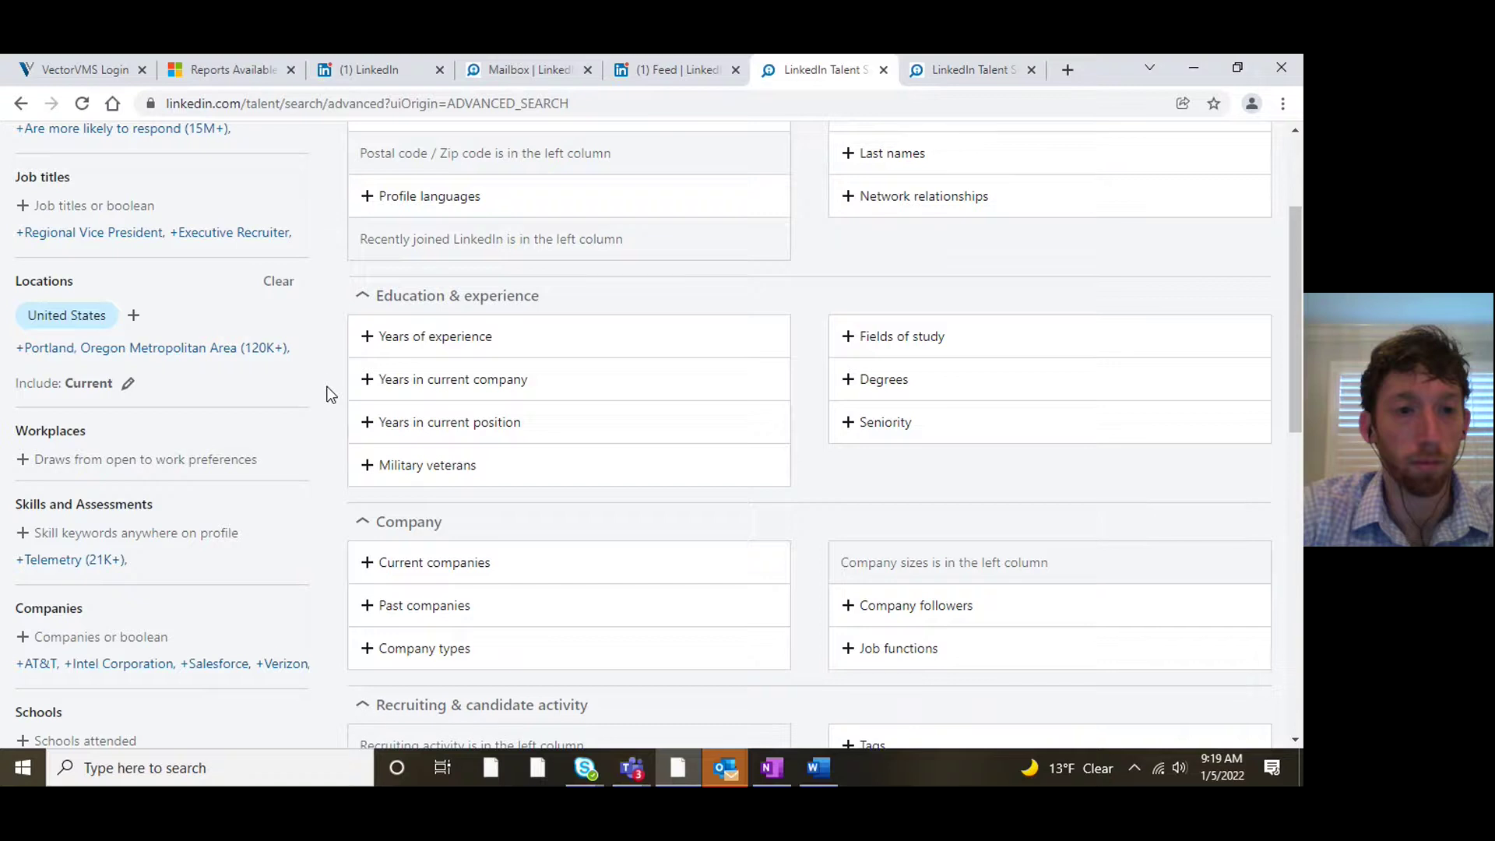
{"action": "scroll", "coordinate": [323, 391], "scroll_direction": "down", "scroll_amount": 1}
{"action": "scroll", "coordinate": [320, 384], "scroll_direction": "down", "scroll_amount": 3}
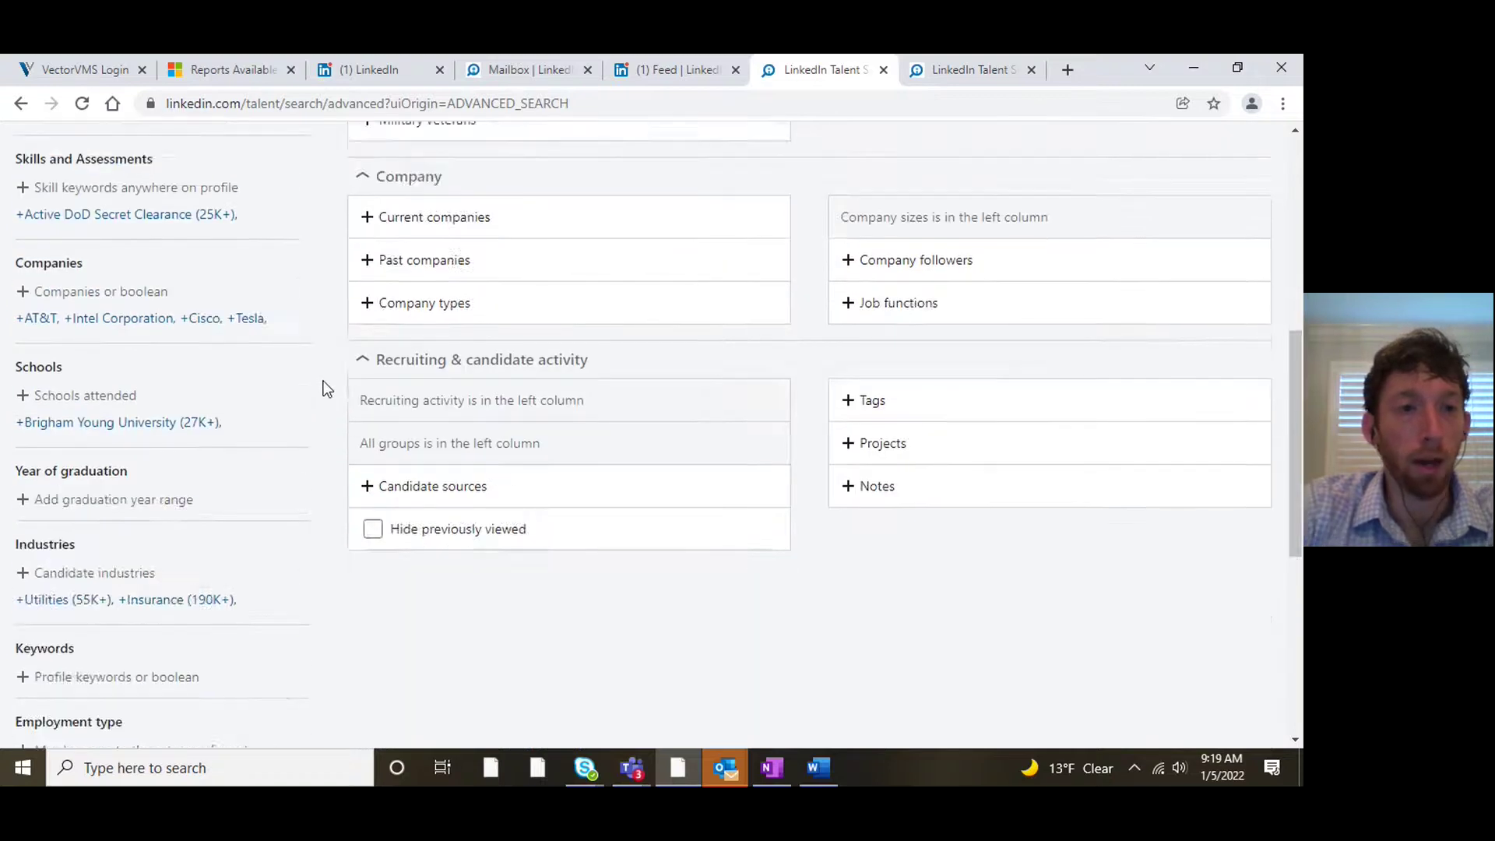
{"action": "scroll", "coordinate": [324, 387], "scroll_direction": "up", "scroll_amount": 3}
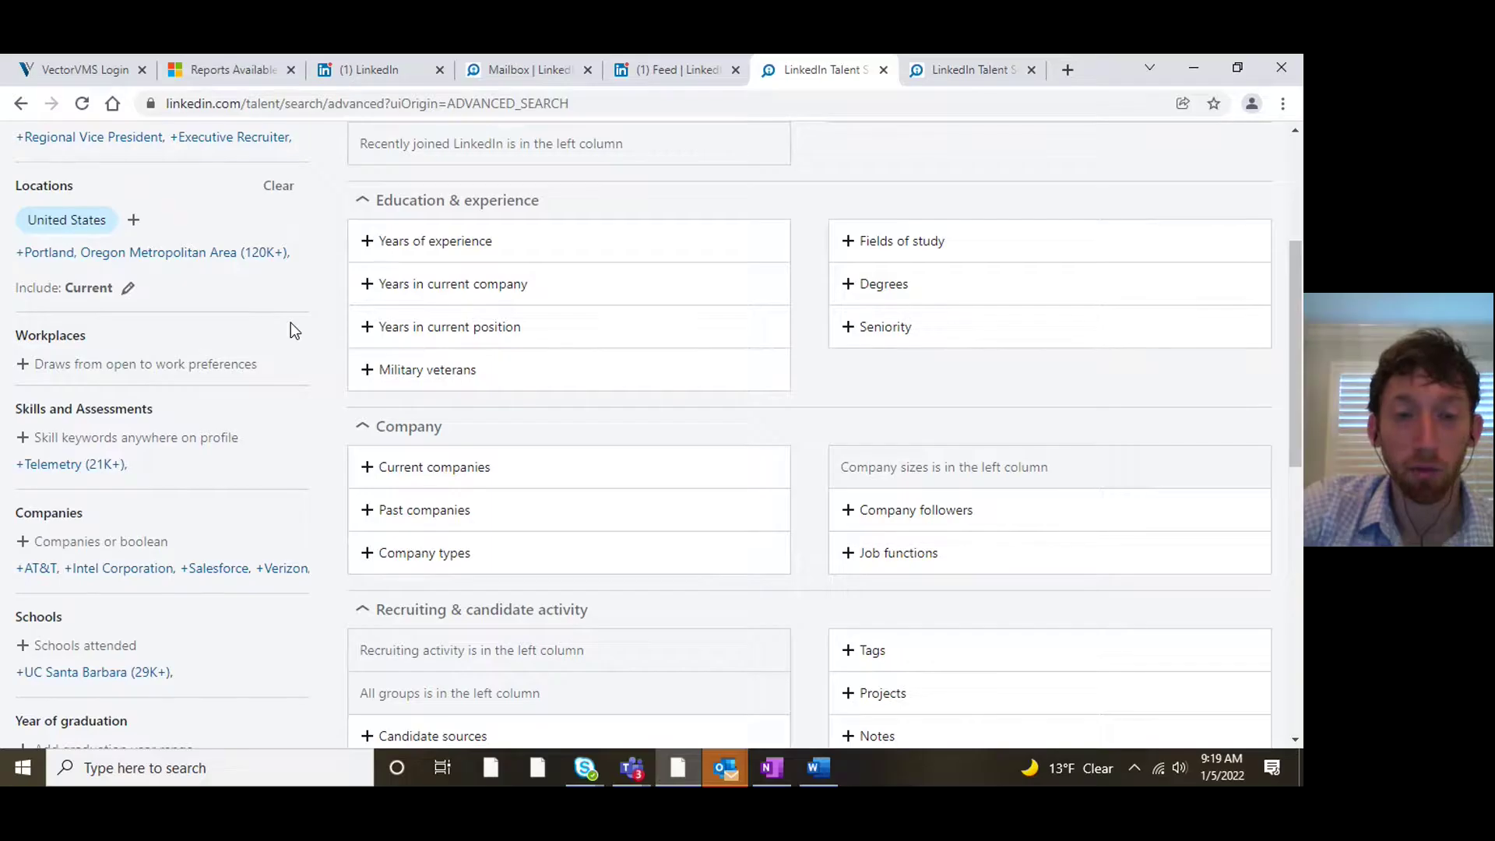
{"action": "scroll", "coordinate": [299, 322], "scroll_direction": "up", "scroll_amount": 1}
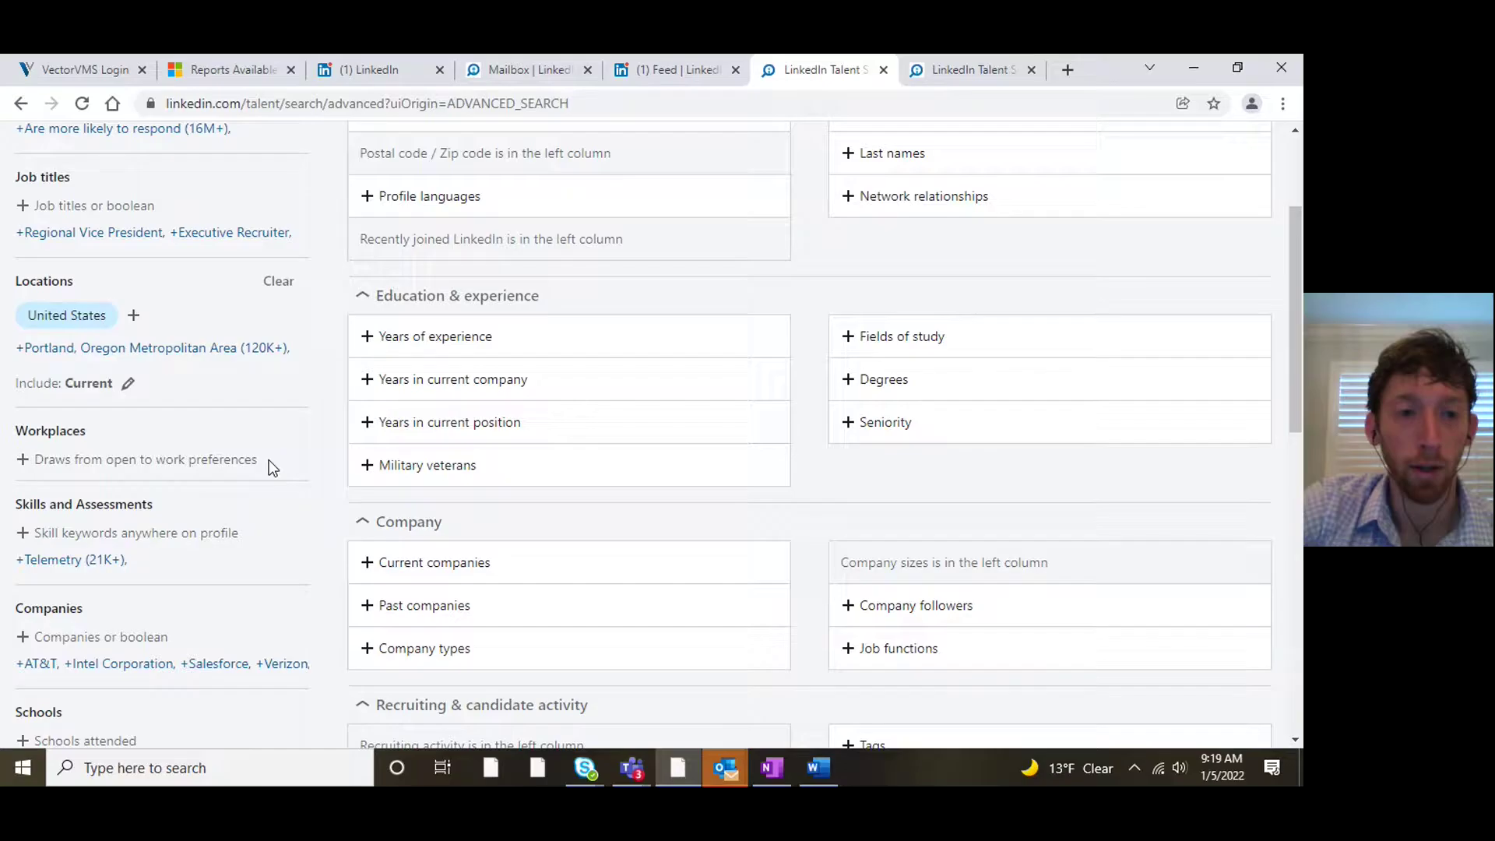
- Add iOS to the skills and assessments filter, and remove it again
{"action": "scroll", "coordinate": [320, 434], "scroll_direction": "down", "scroll_amount": 3}
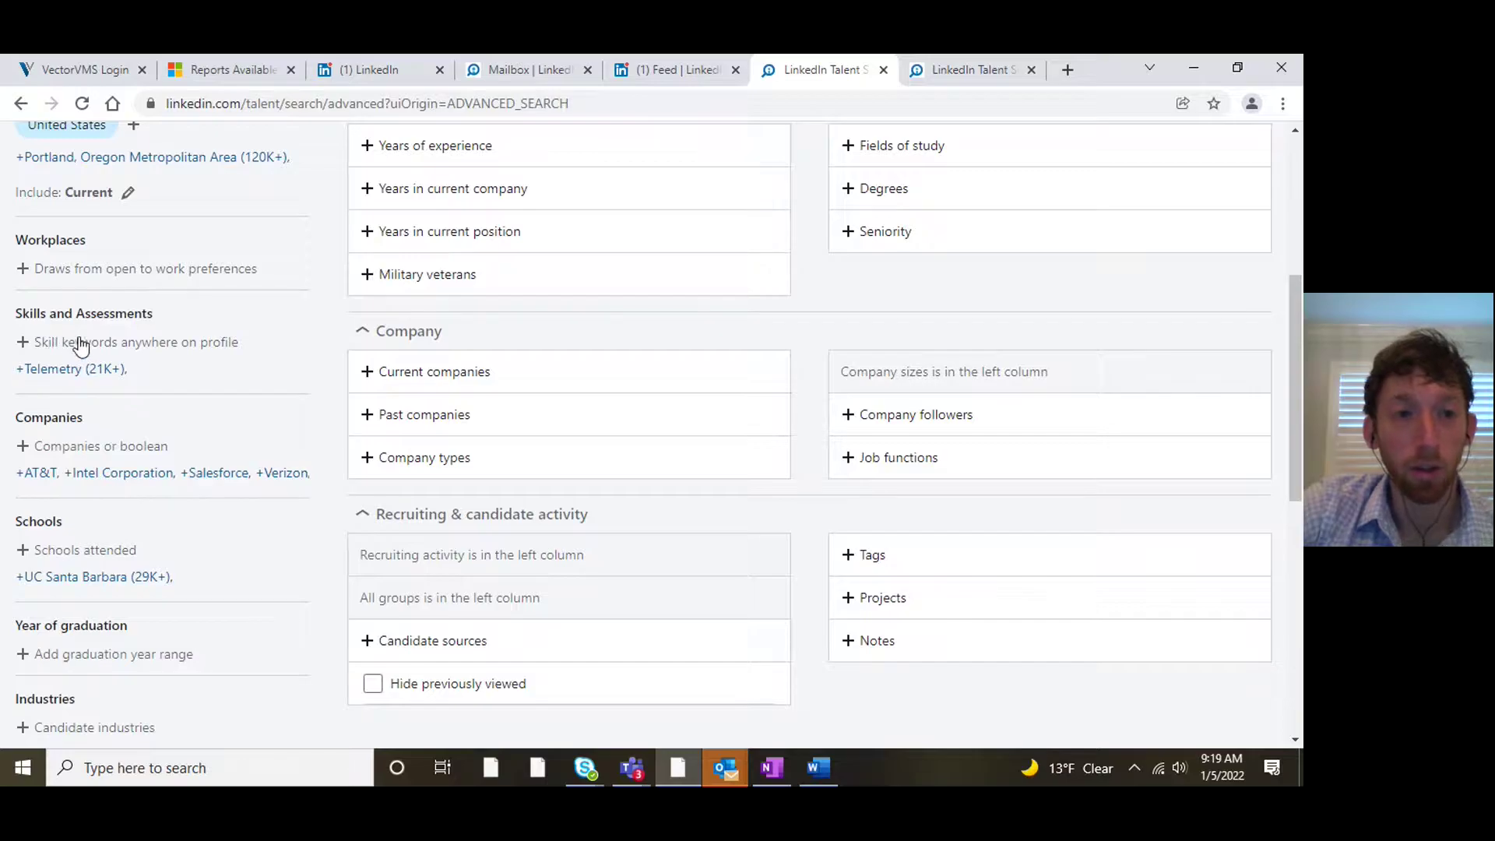
{"action": "left_click", "coordinate": [81, 341]}
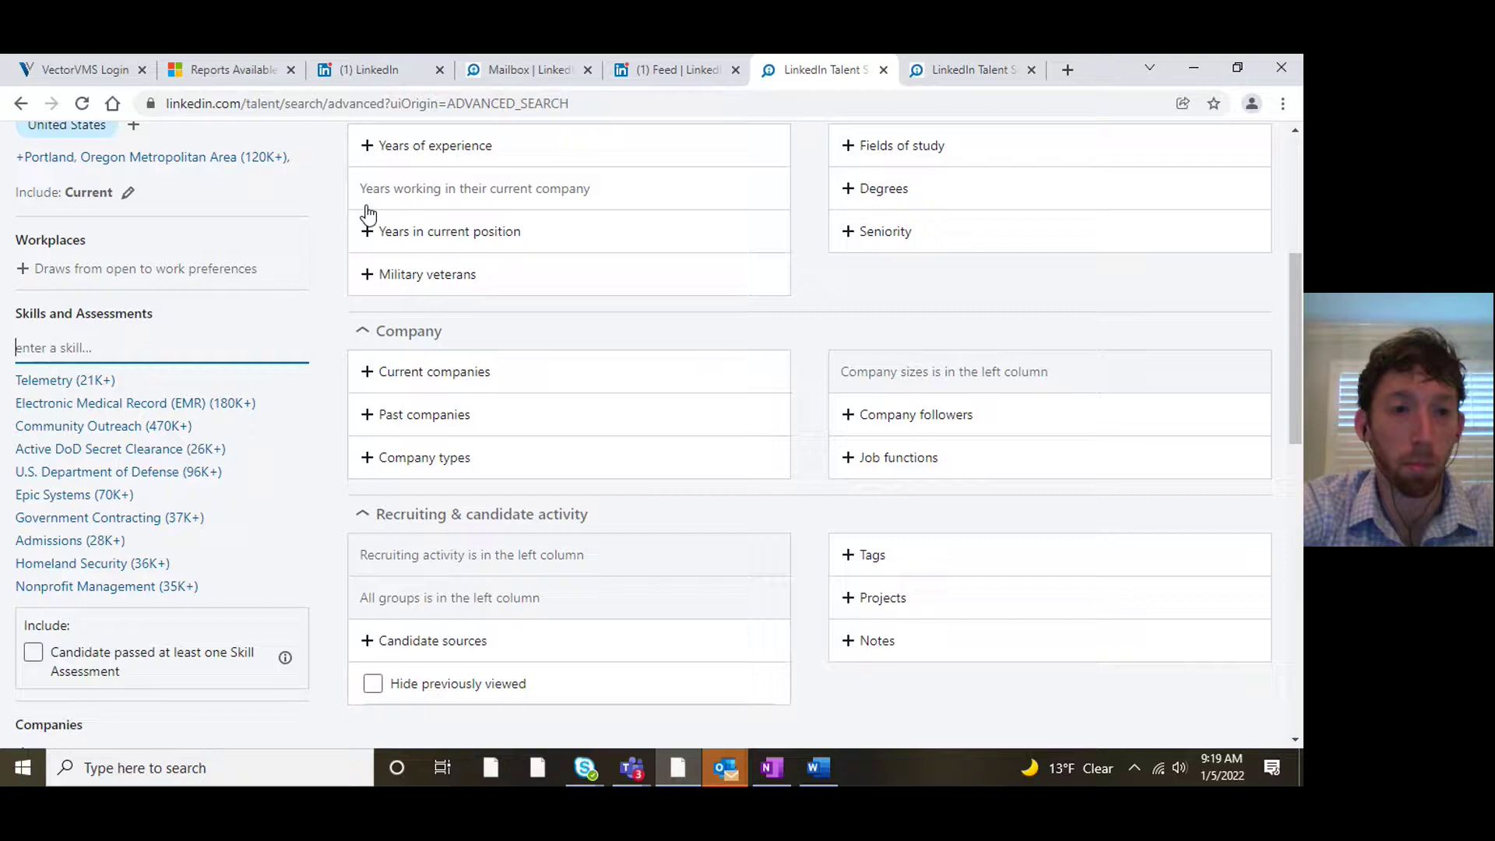
{"action": "type", "text": "ios"}
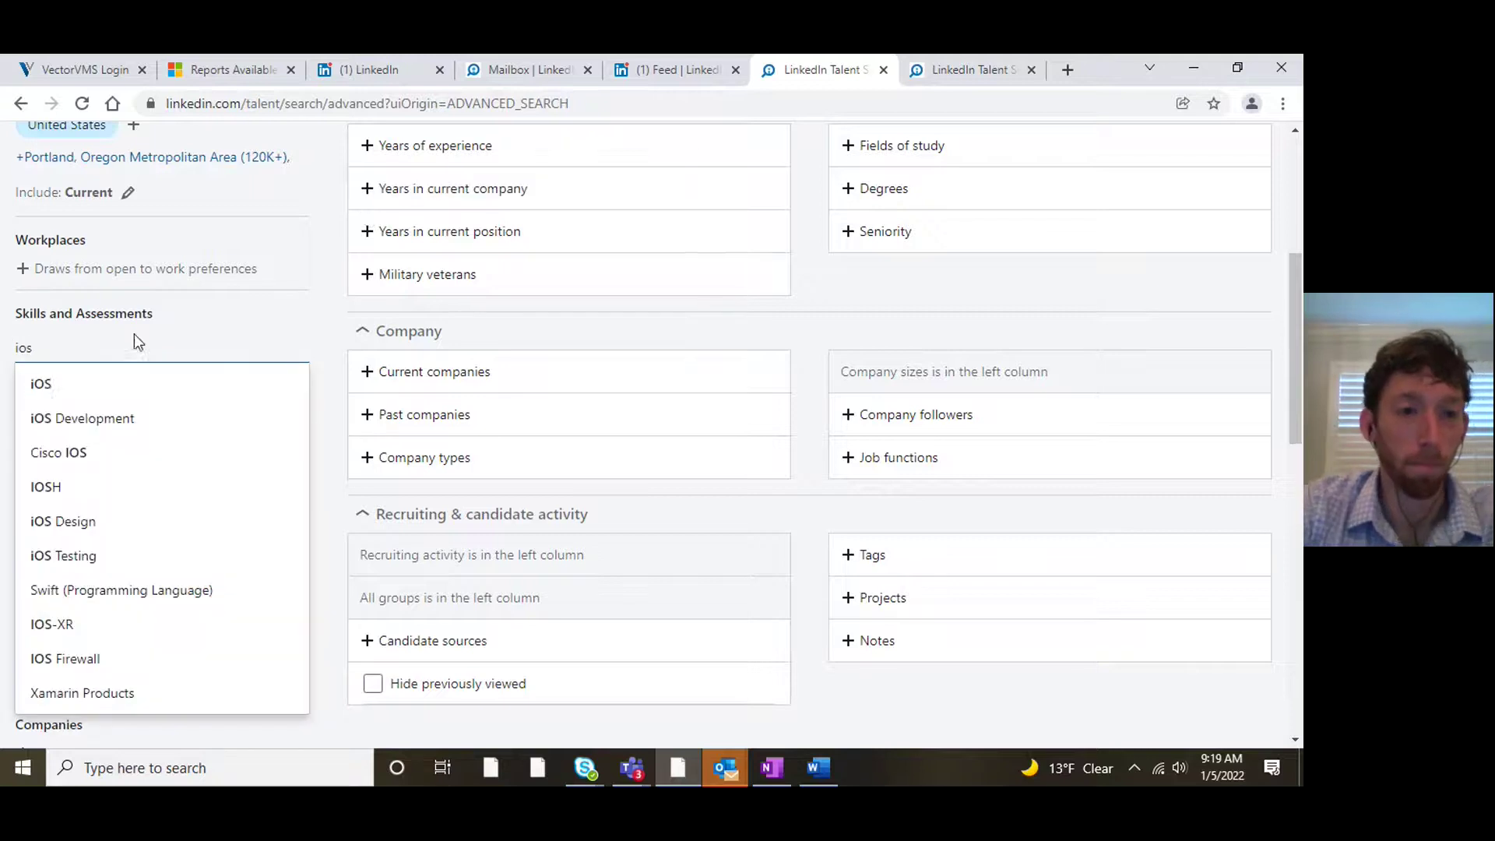
{"action": "left_click", "coordinate": [76, 378]}
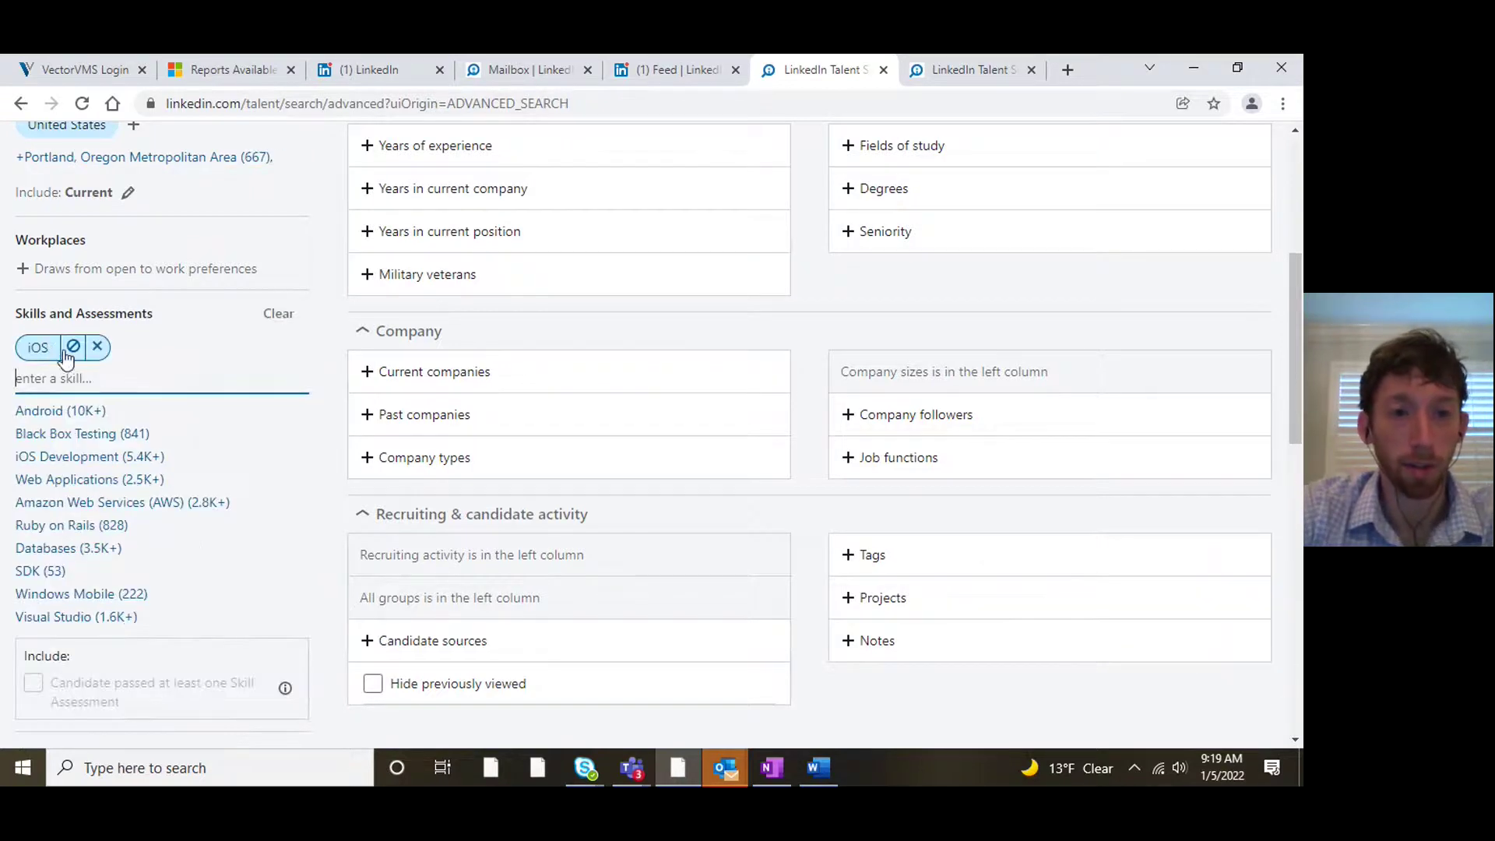
{"action": "left_click", "coordinate": [97, 347]}
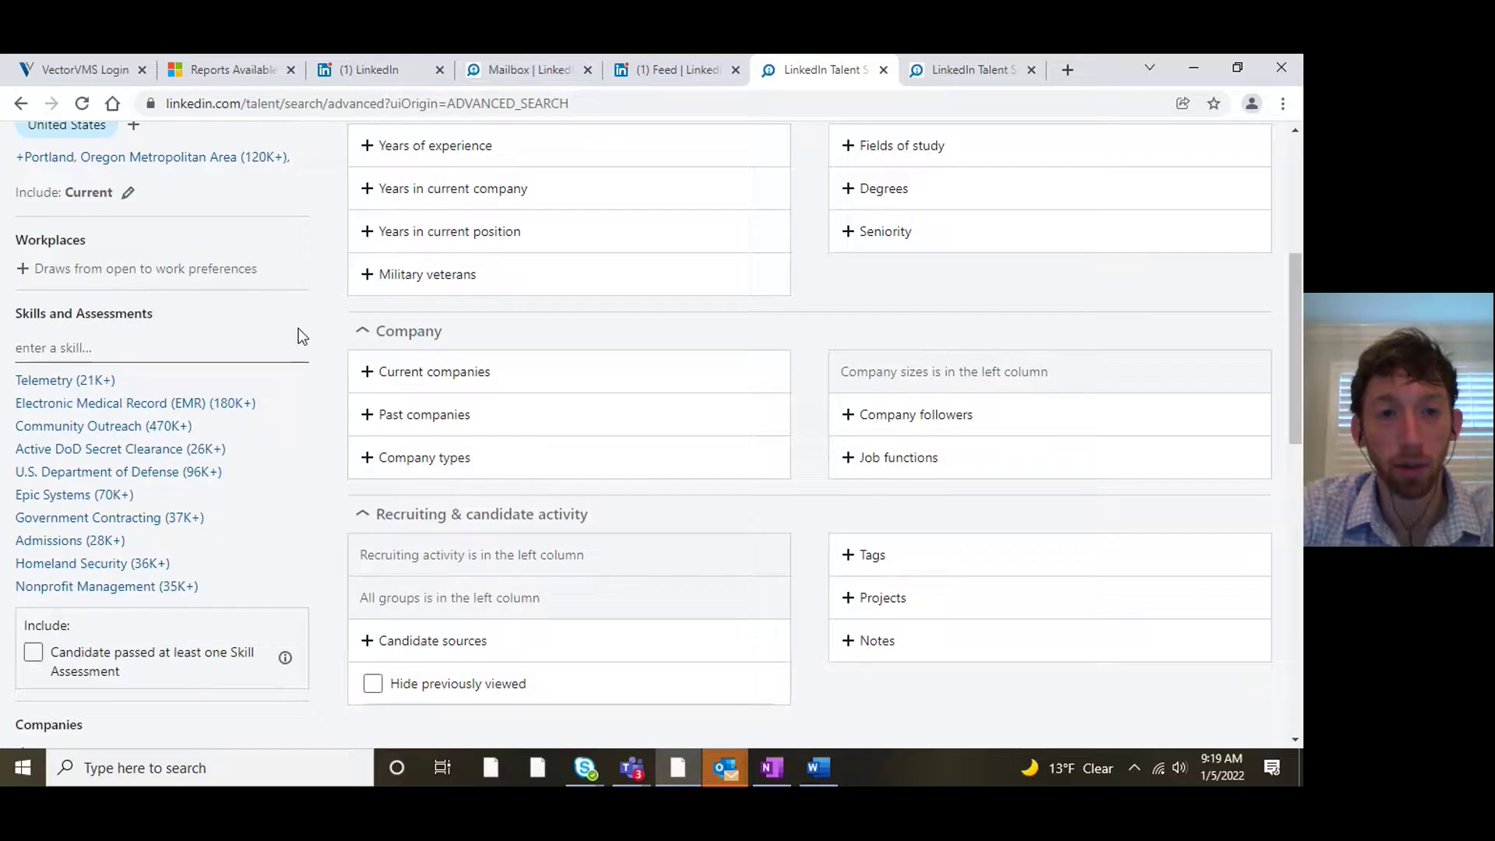
{"action": "left_click", "coordinate": [343, 331]}
- Add ios as a profile keyword in the keywords filter
{"action": "scroll", "coordinate": [125, 412], "scroll_direction": "down", "scroll_amount": 5}
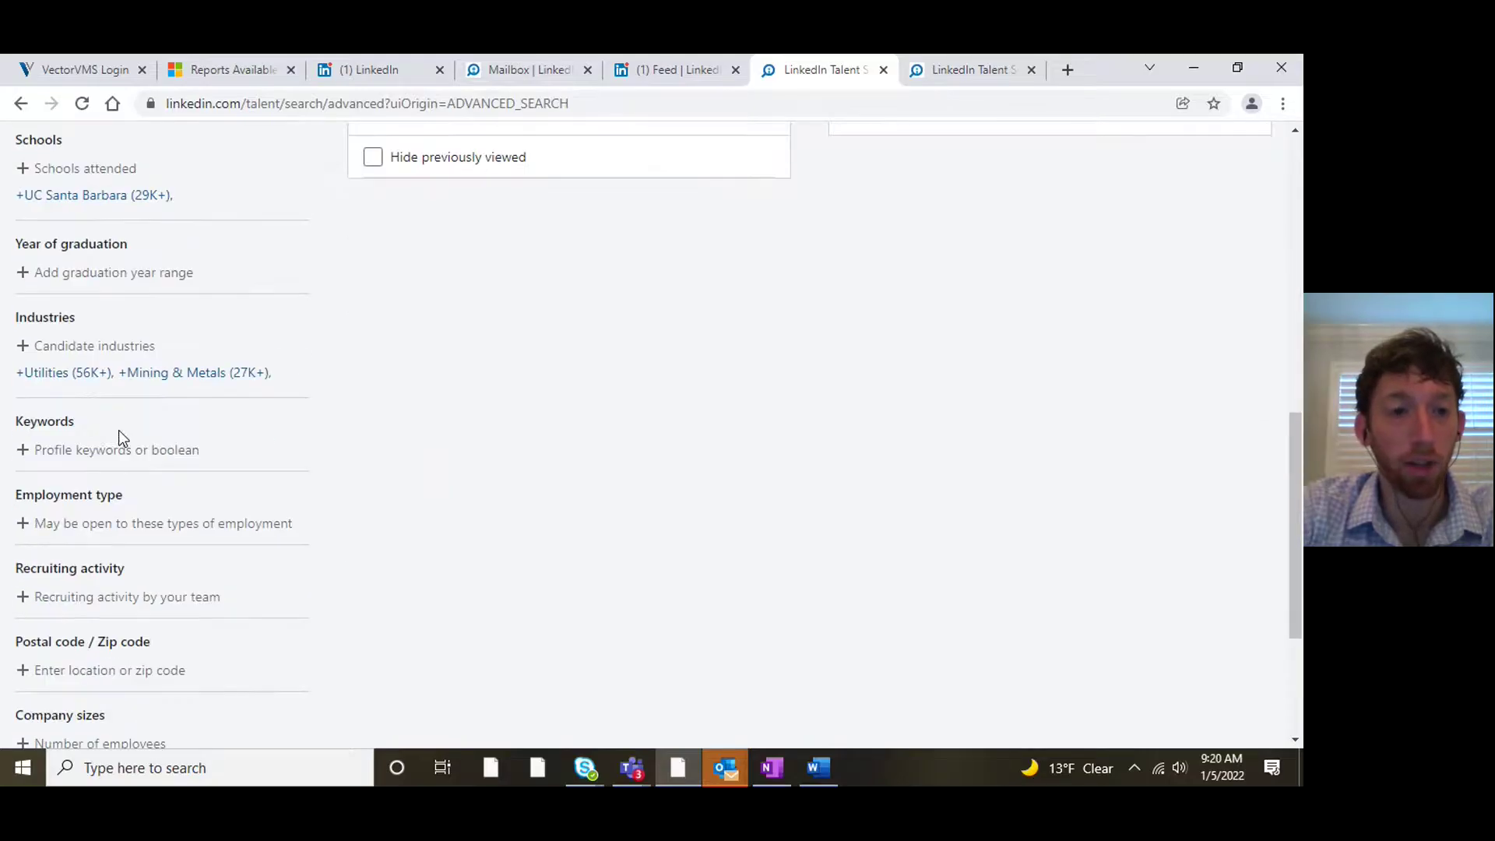
{"action": "left_click", "coordinate": [90, 461]}
{"action": "type", "text": "ios"}
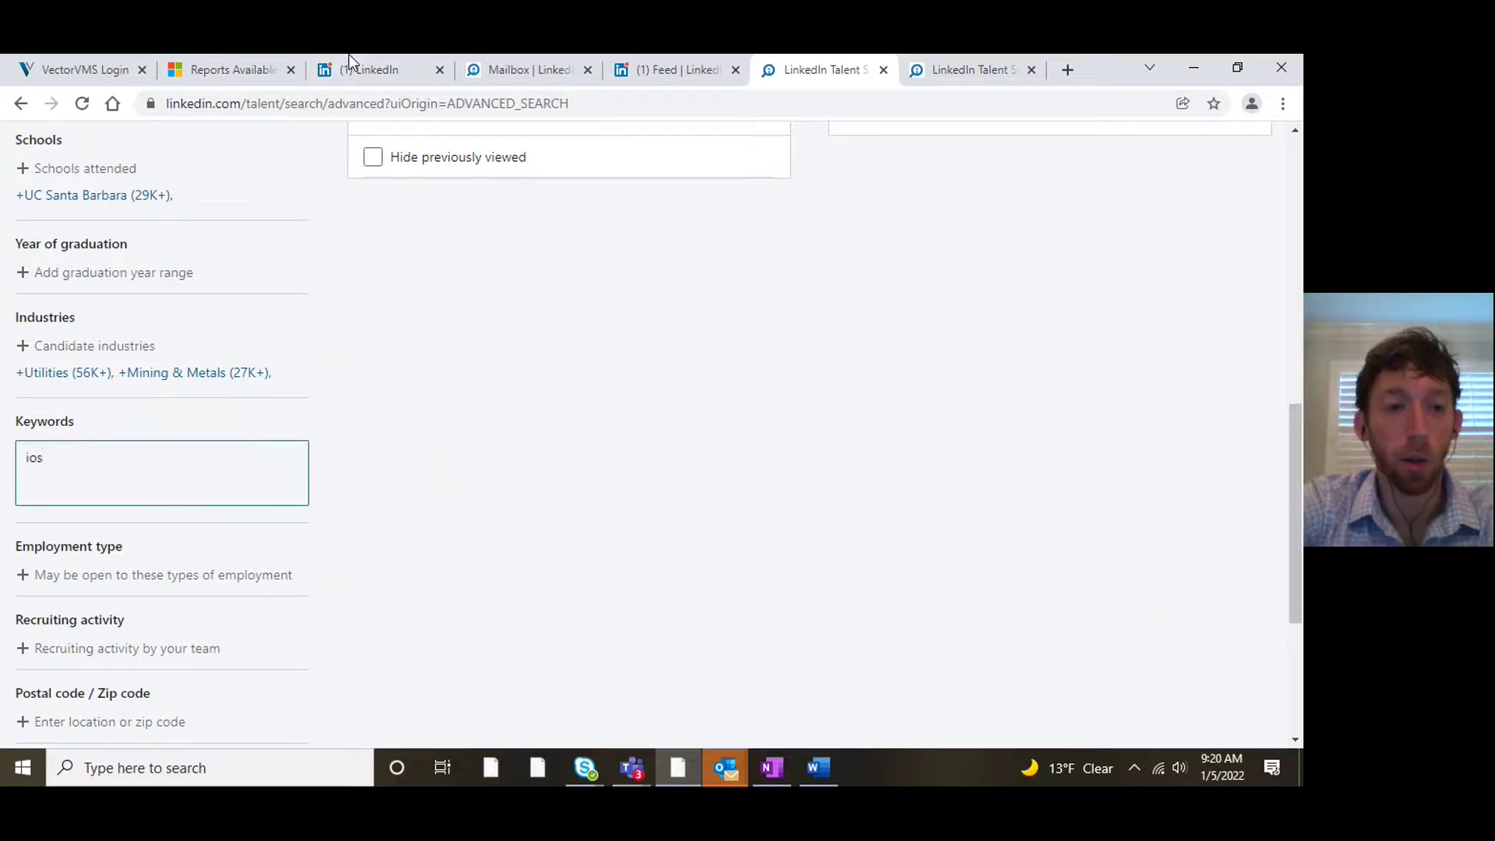
{"action": "key", "text": "Return"}
{"action": "scroll", "coordinate": [480, 508], "scroll_direction": "up", "scroll_amount": 2}
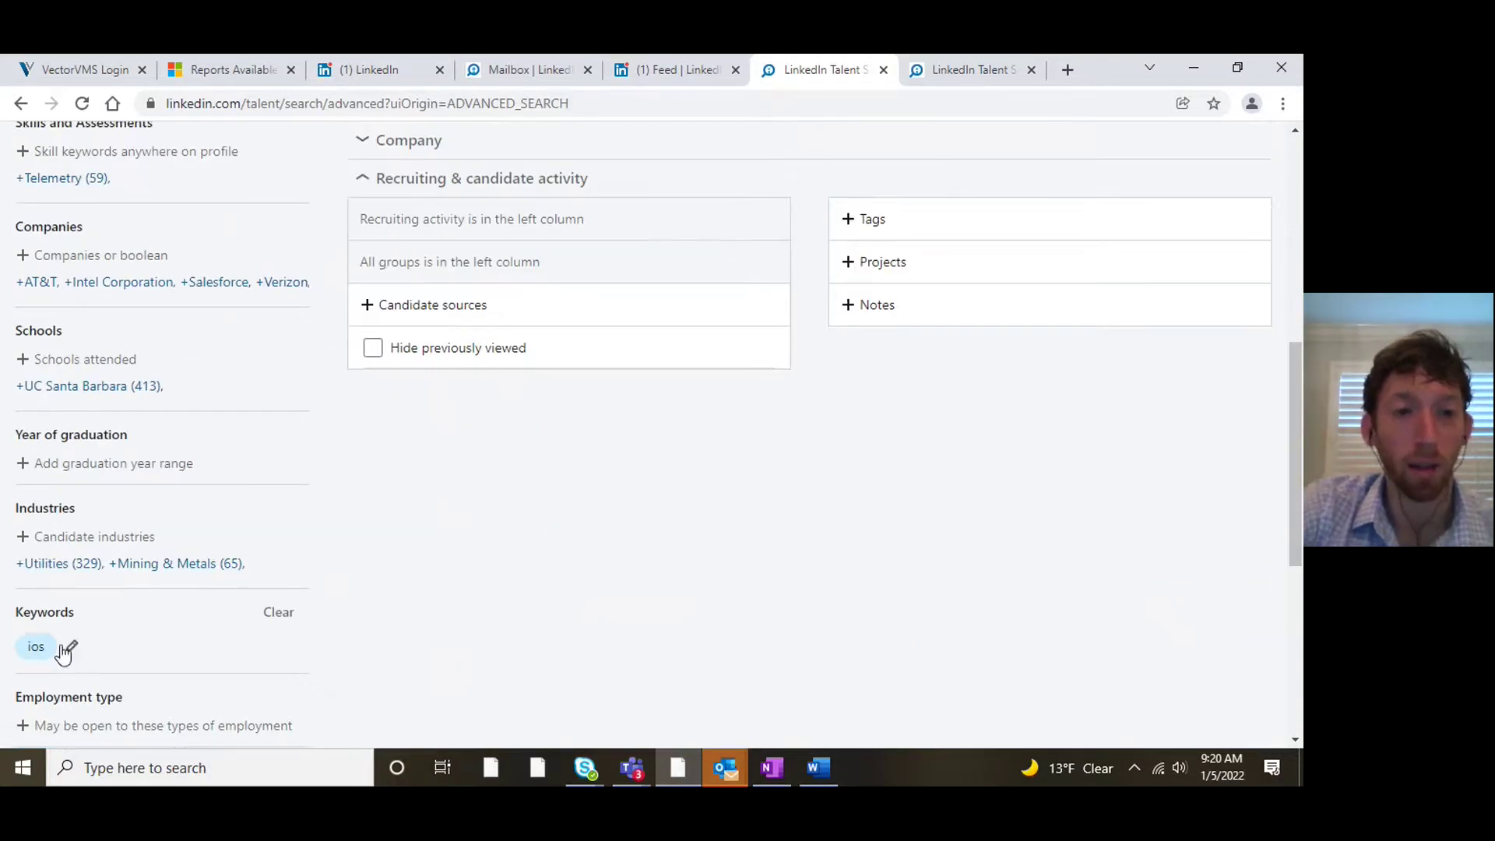
- Review how the ios entry in the keywords filter relates to the skills and assessments filter
{"action": "scroll", "coordinate": [87, 581], "scroll_direction": "up", "scroll_amount": 2}
{"action": "scroll", "coordinate": [97, 387], "scroll_direction": "down", "scroll_amount": 3}
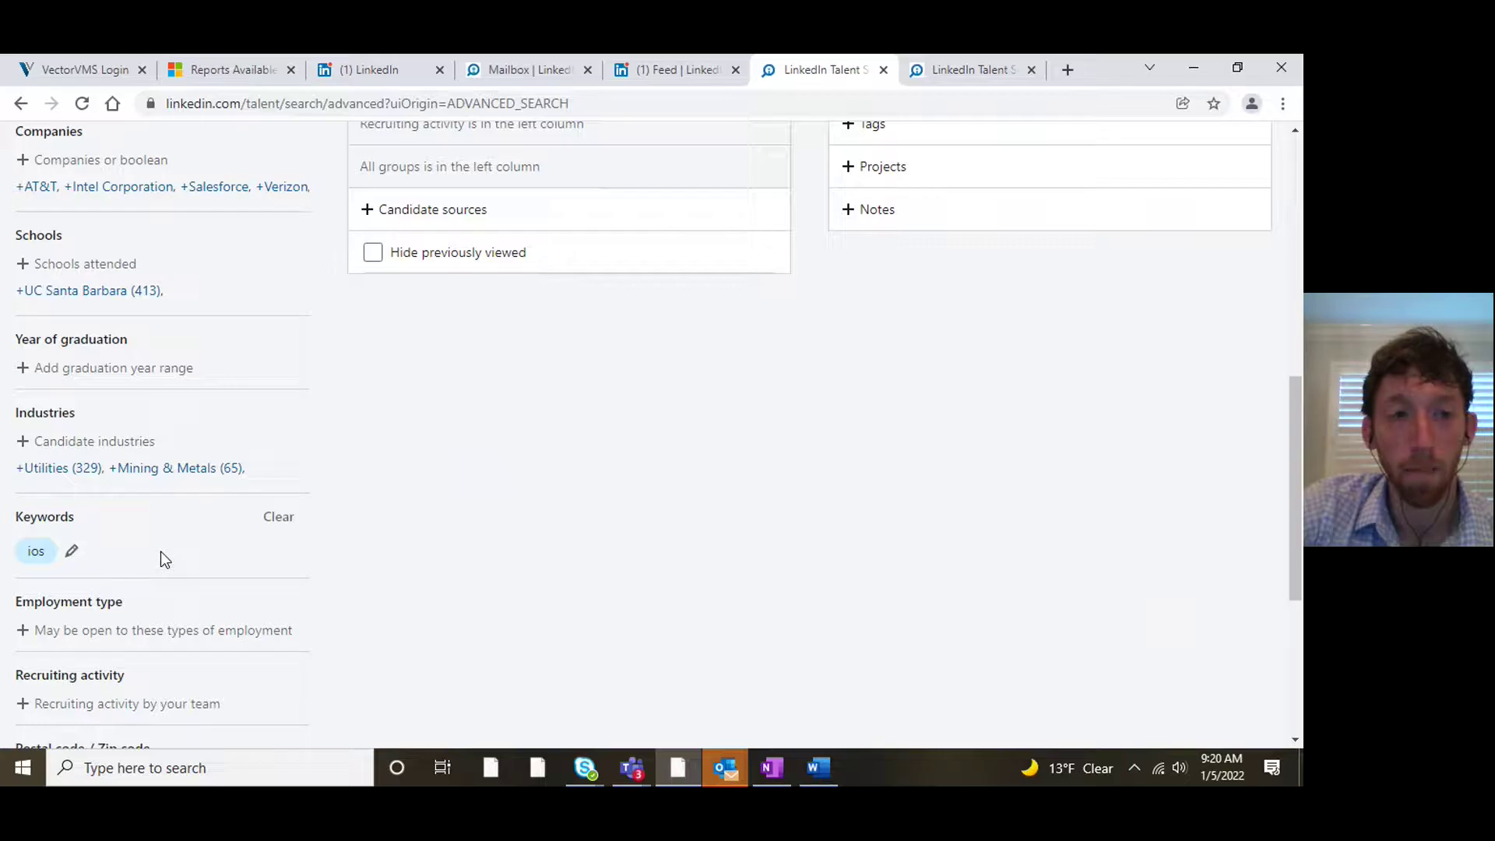
{"action": "left_click", "coordinate": [72, 551]}
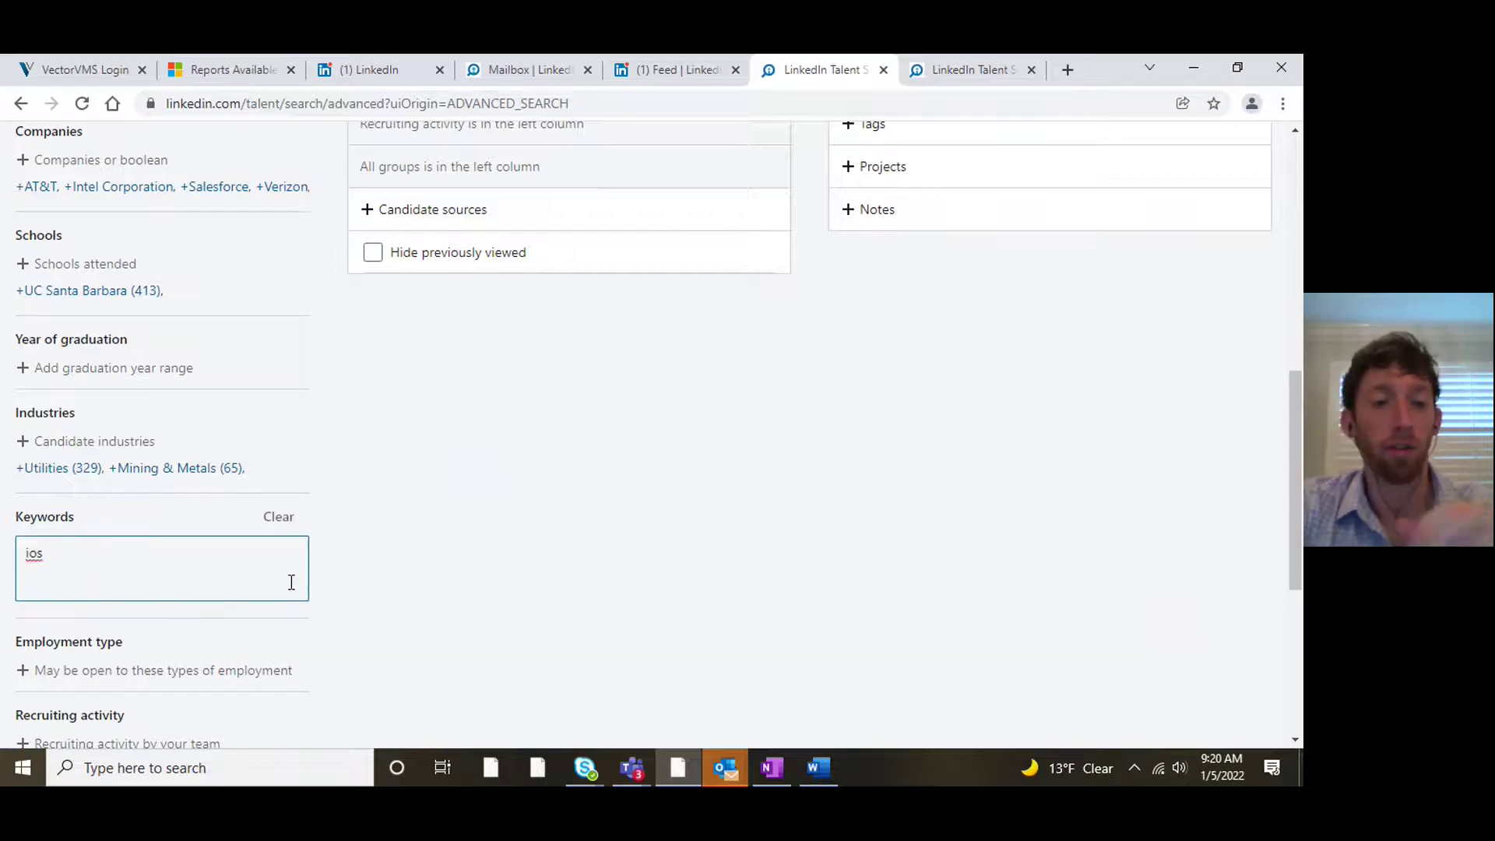
{"action": "left_click", "coordinate": [348, 575]}
{"action": "scroll", "coordinate": [63, 559], "scroll_direction": "up", "scroll_amount": 4}
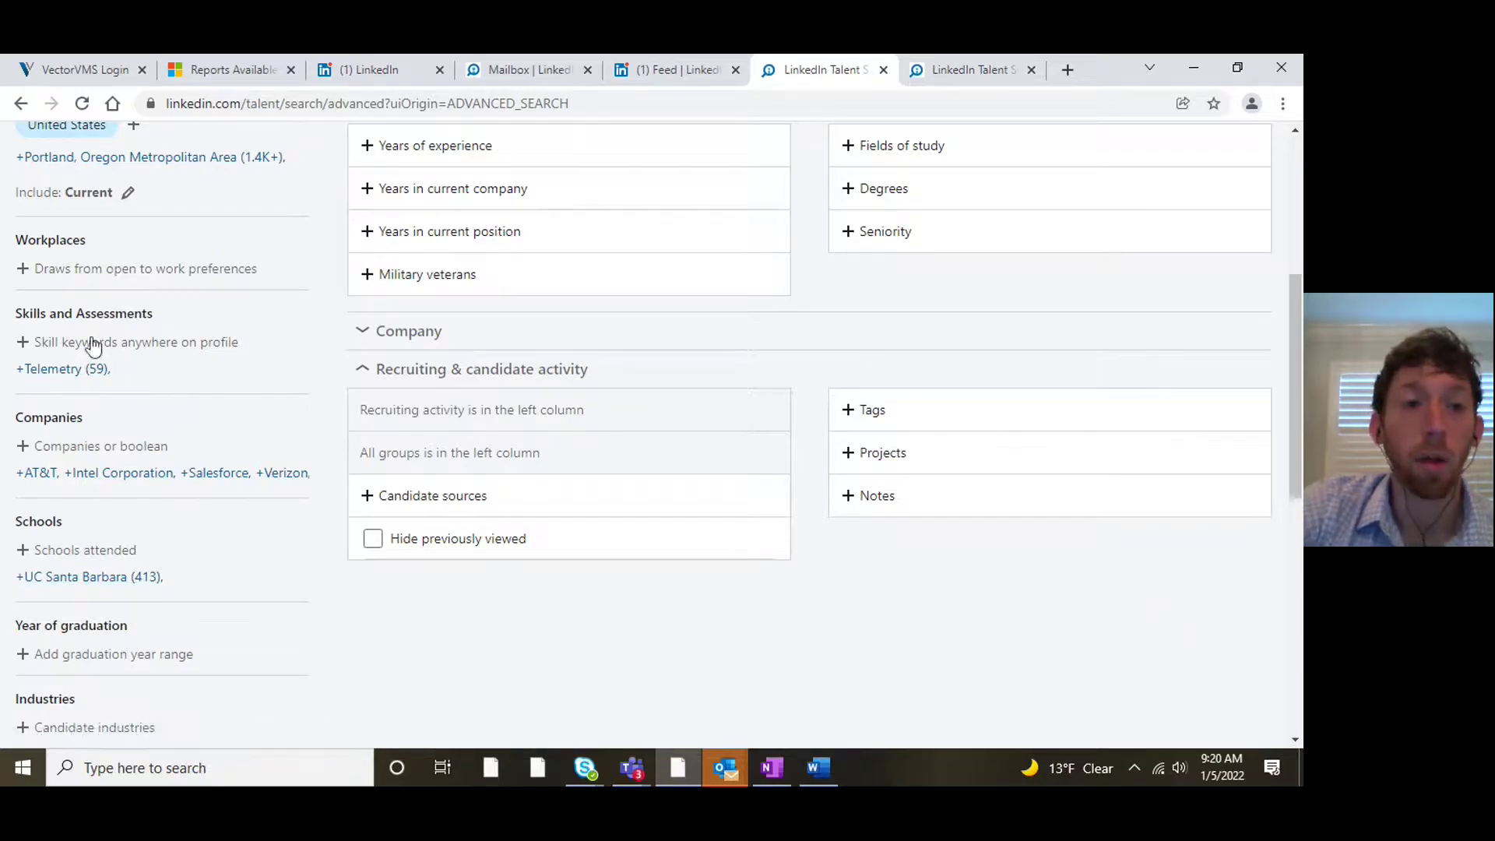
{"action": "scroll", "coordinate": [249, 437], "scroll_direction": "down", "scroll_amount": 5}
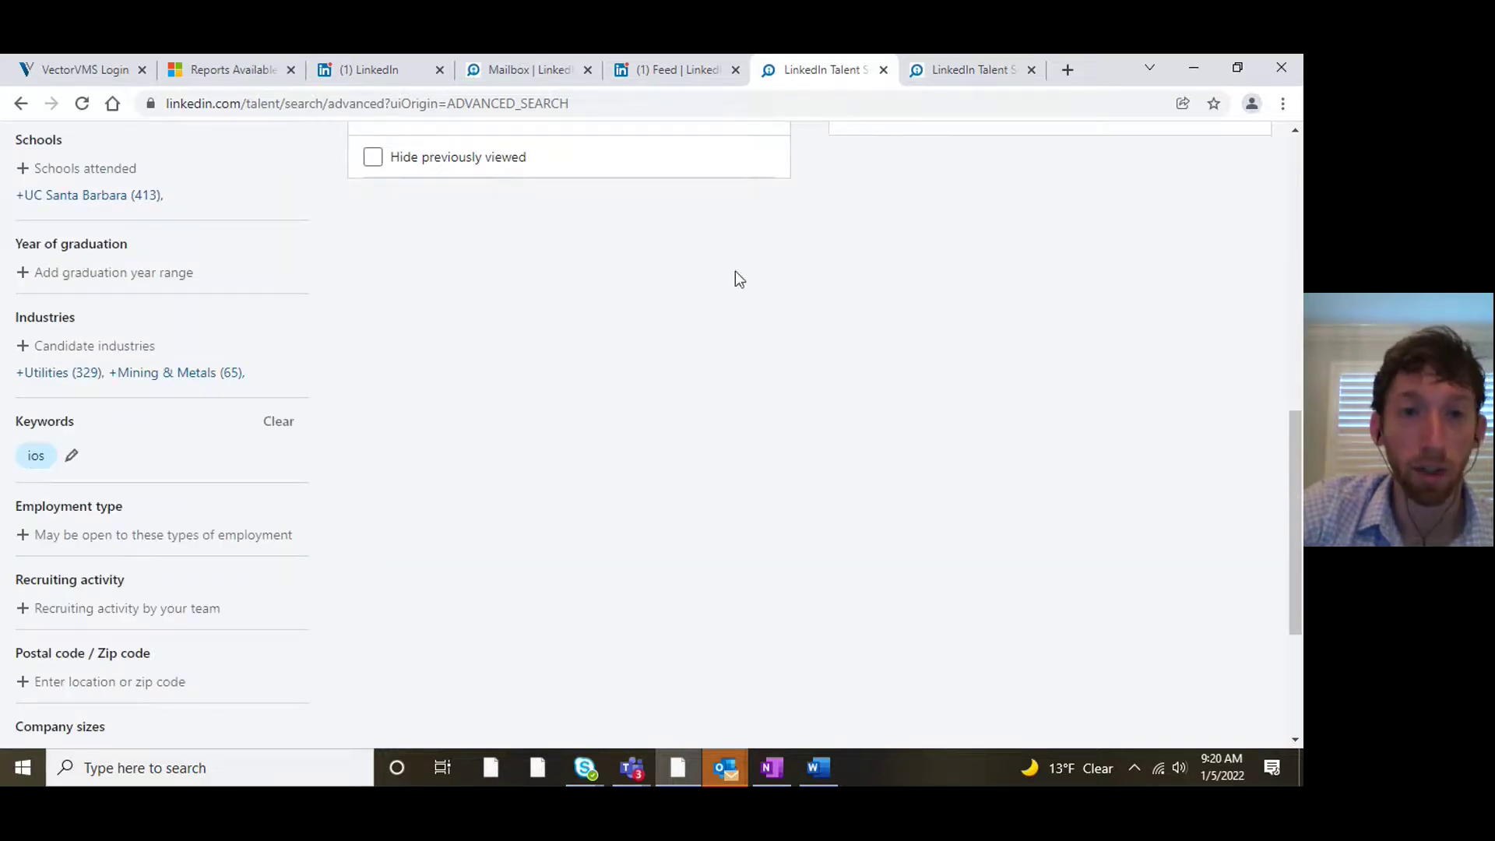
{"action": "scroll", "coordinate": [226, 457], "scroll_direction": "up", "scroll_amount": 5}
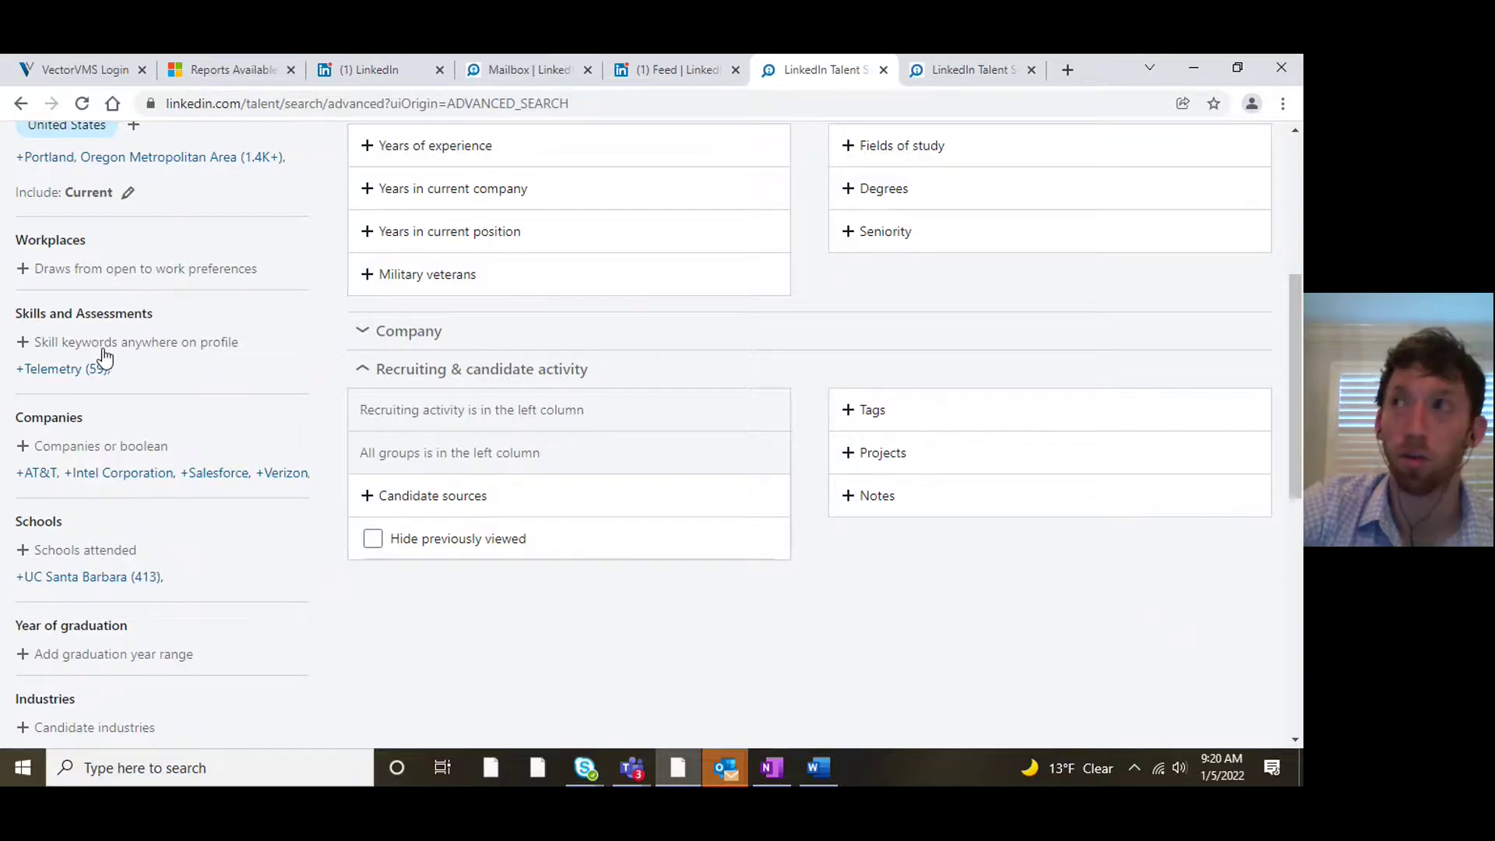
{"action": "scroll", "coordinate": [109, 351], "scroll_direction": "down", "scroll_amount": 1}
{"action": "scroll", "coordinate": [111, 352], "scroll_direction": "up", "scroll_amount": 1}
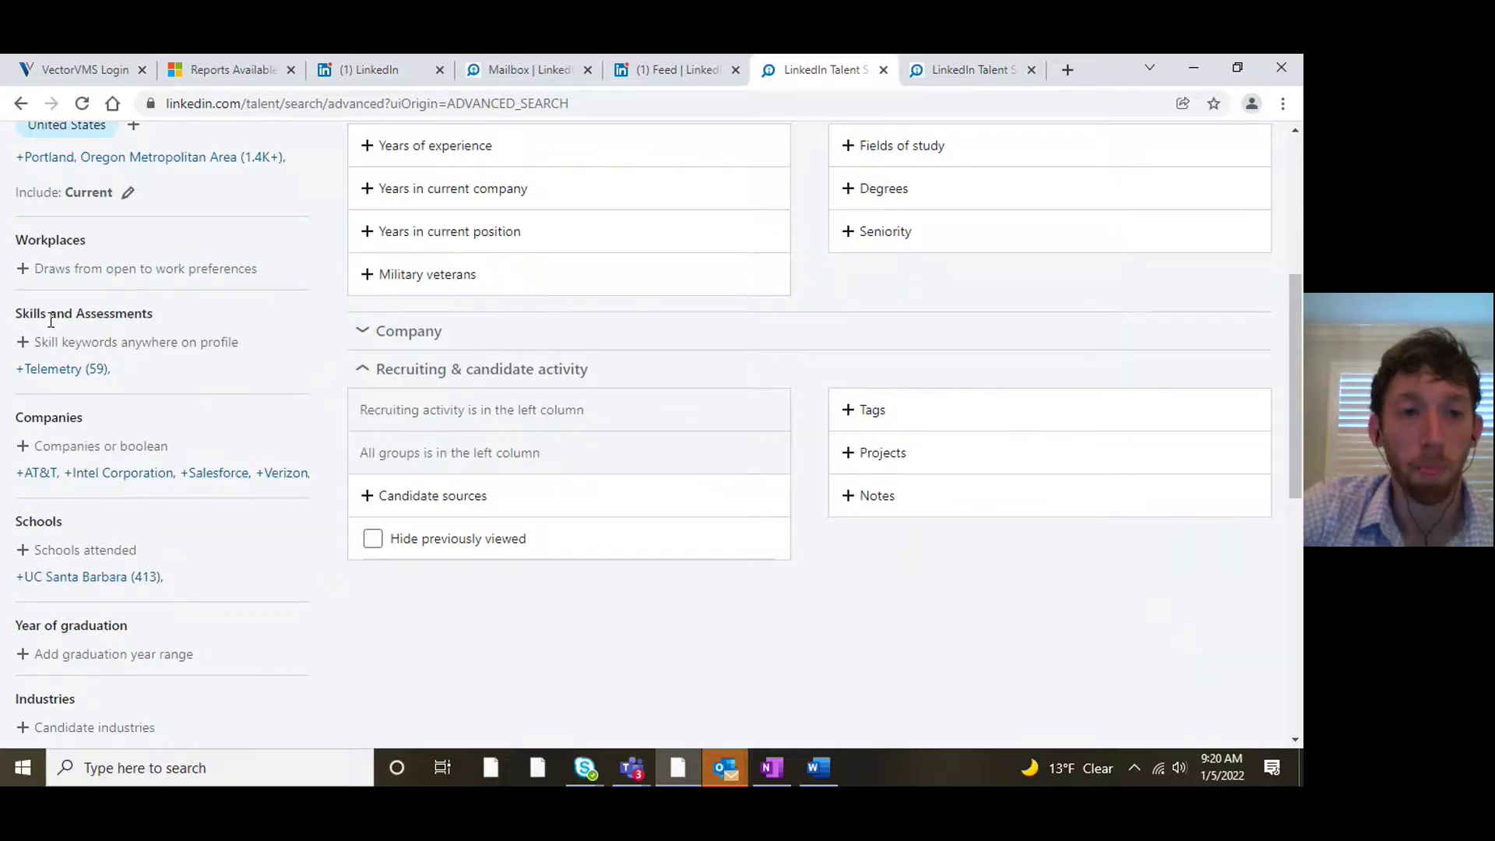
{"action": "scroll", "coordinate": [46, 342], "scroll_direction": "down", "scroll_amount": 5}
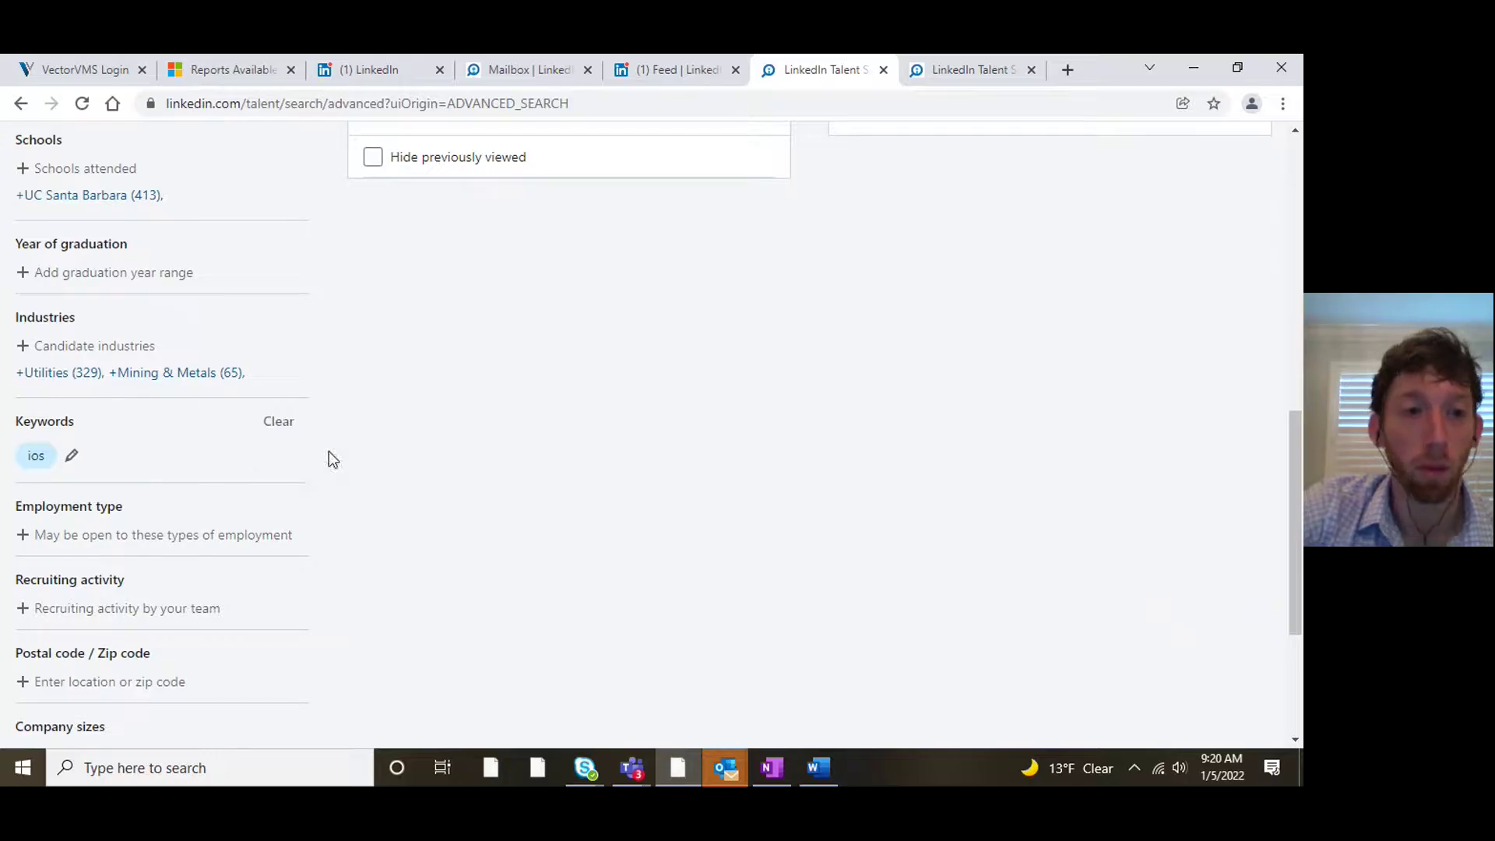
{"action": "scroll", "coordinate": [296, 457], "scroll_direction": "up", "scroll_amount": 5}
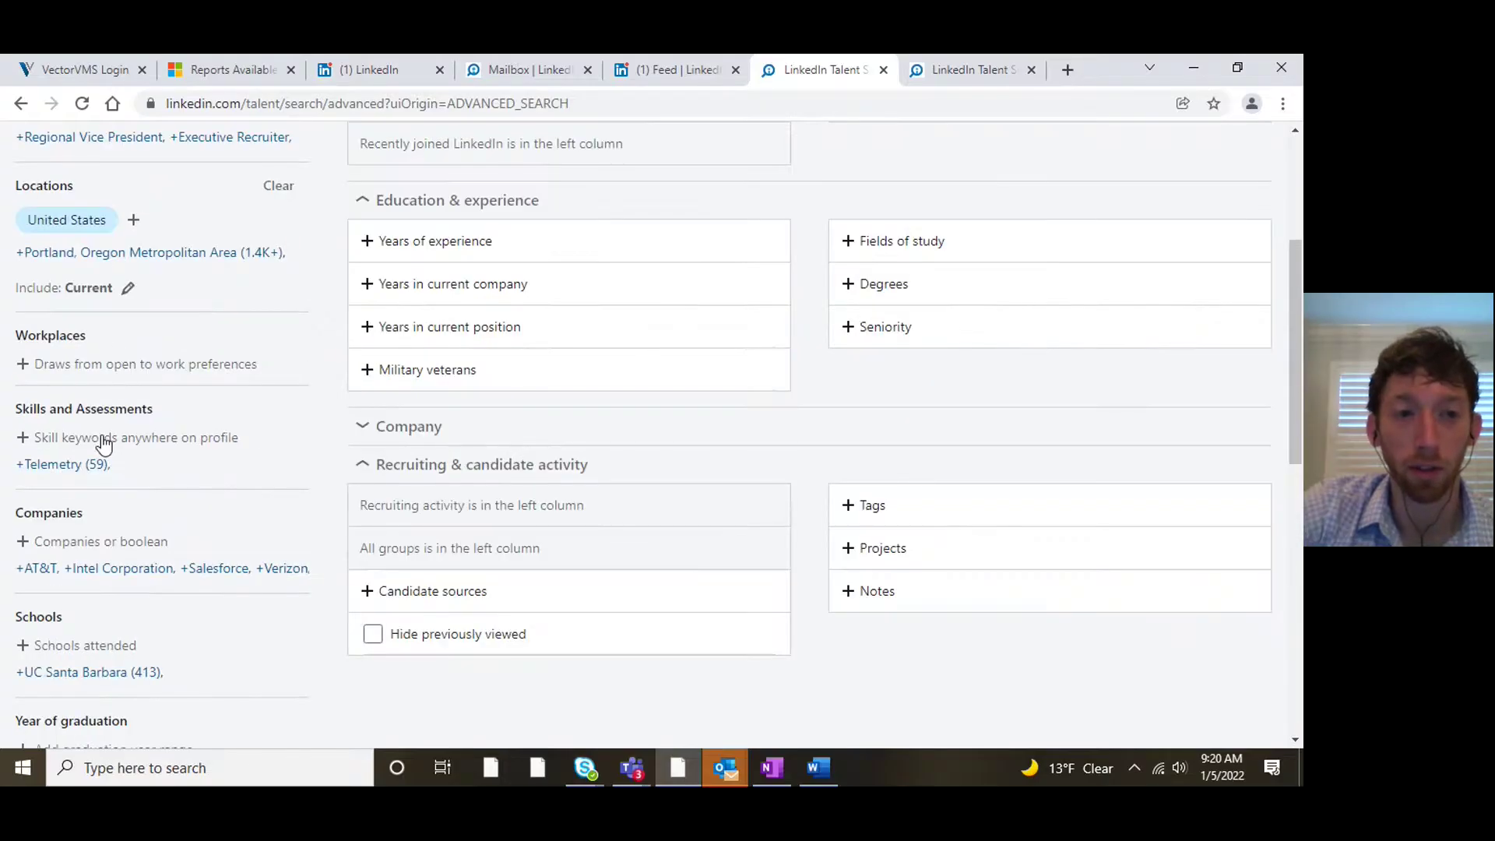
- Remove the ios entry from the keywords filter
{"action": "scroll", "coordinate": [92, 467], "scroll_direction": "down", "scroll_amount": 3}
{"action": "scroll", "coordinate": [92, 471], "scroll_direction": "down", "scroll_amount": 1}
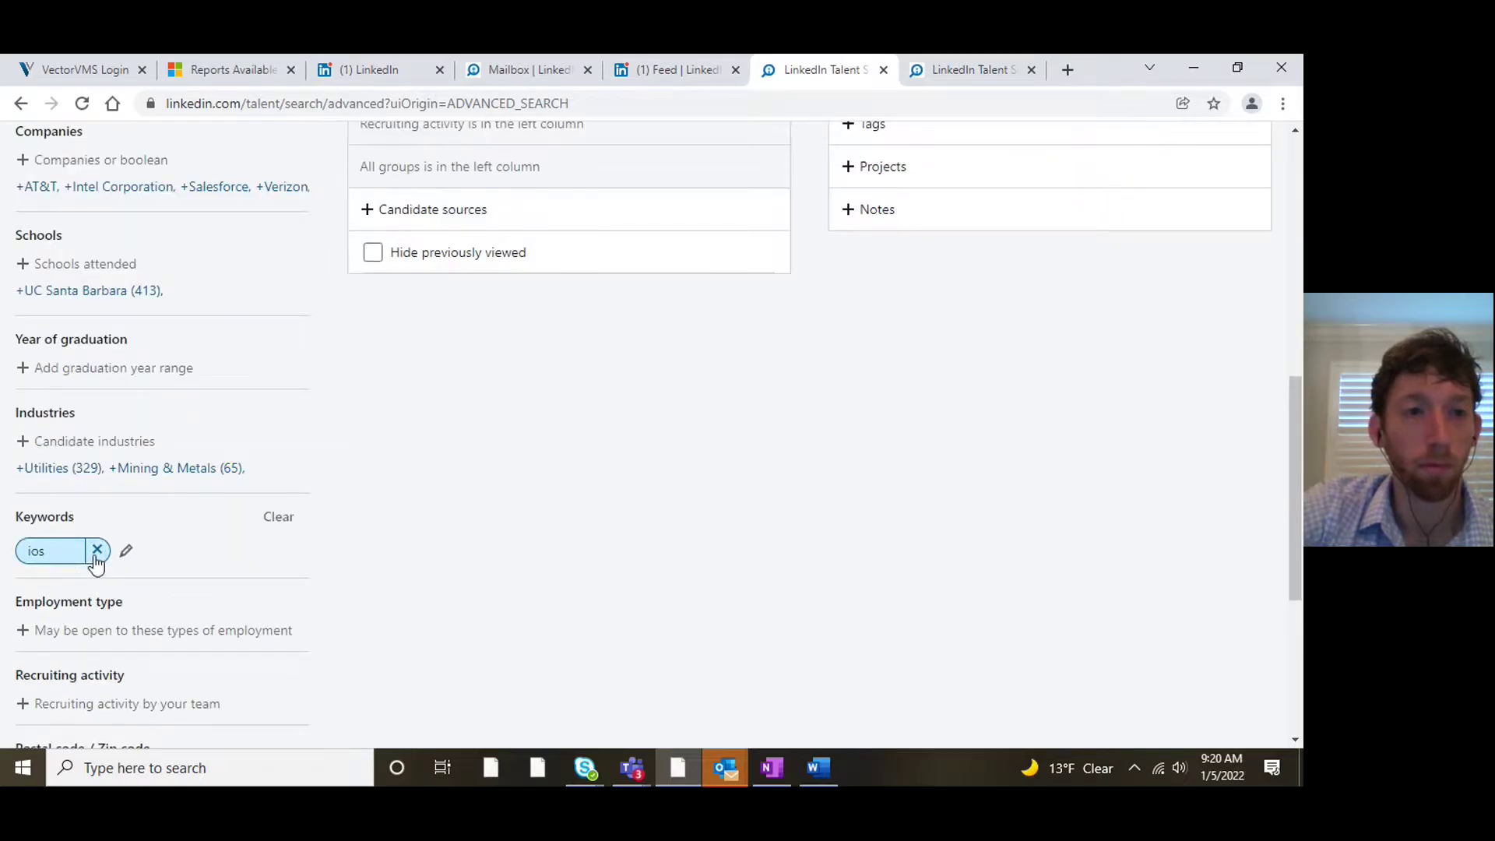
- Add Microsoft and Amazon to the companies filter as current or past employers
{"action": "scroll", "coordinate": [104, 523], "scroll_direction": "up", "scroll_amount": 4}
{"action": "scroll", "coordinate": [207, 417], "scroll_direction": "down", "scroll_amount": 2}
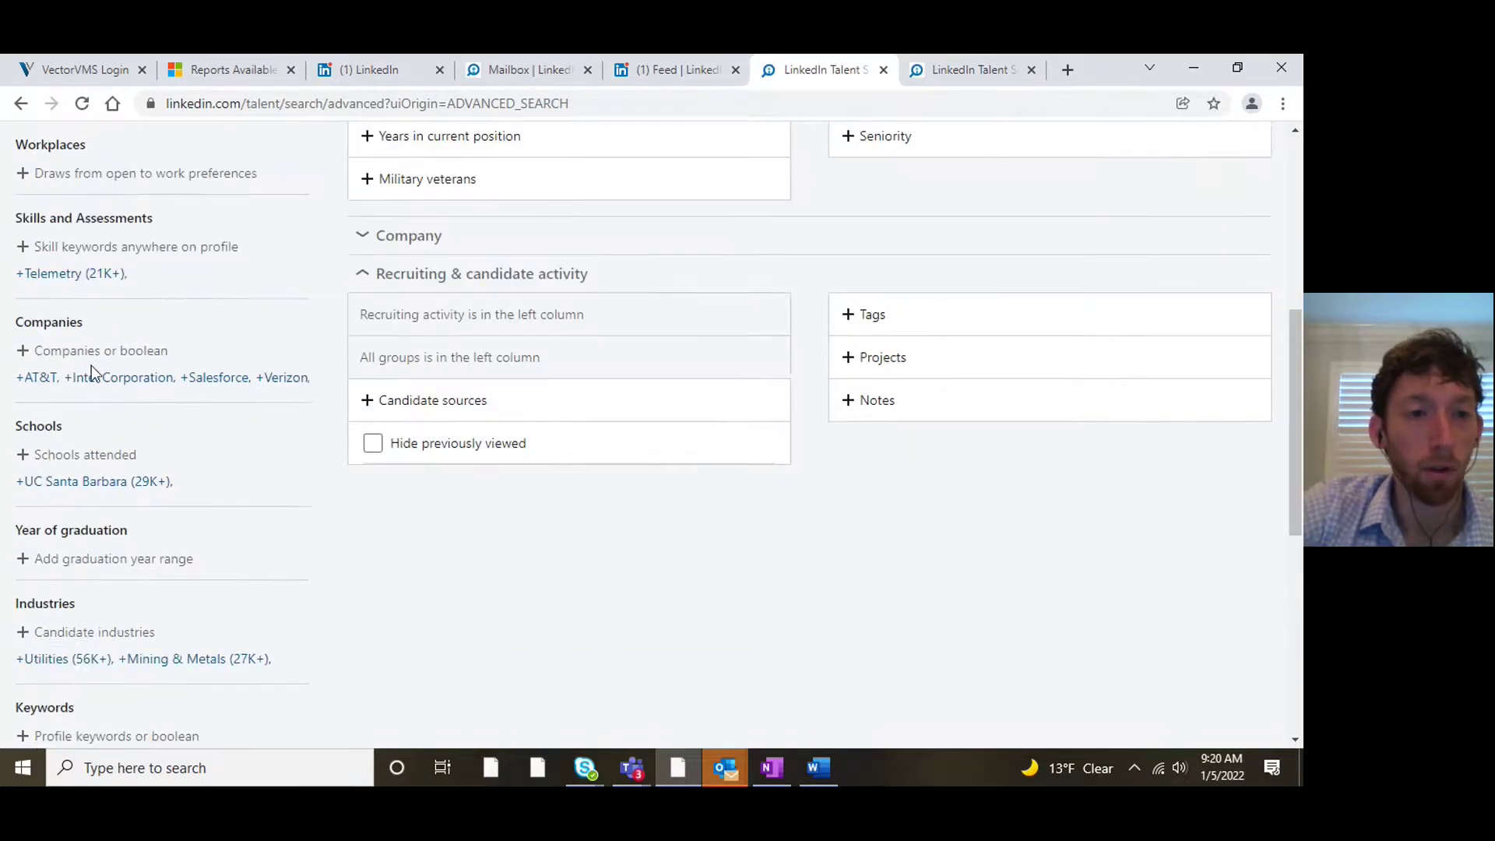
{"action": "left_click", "coordinate": [91, 352]}
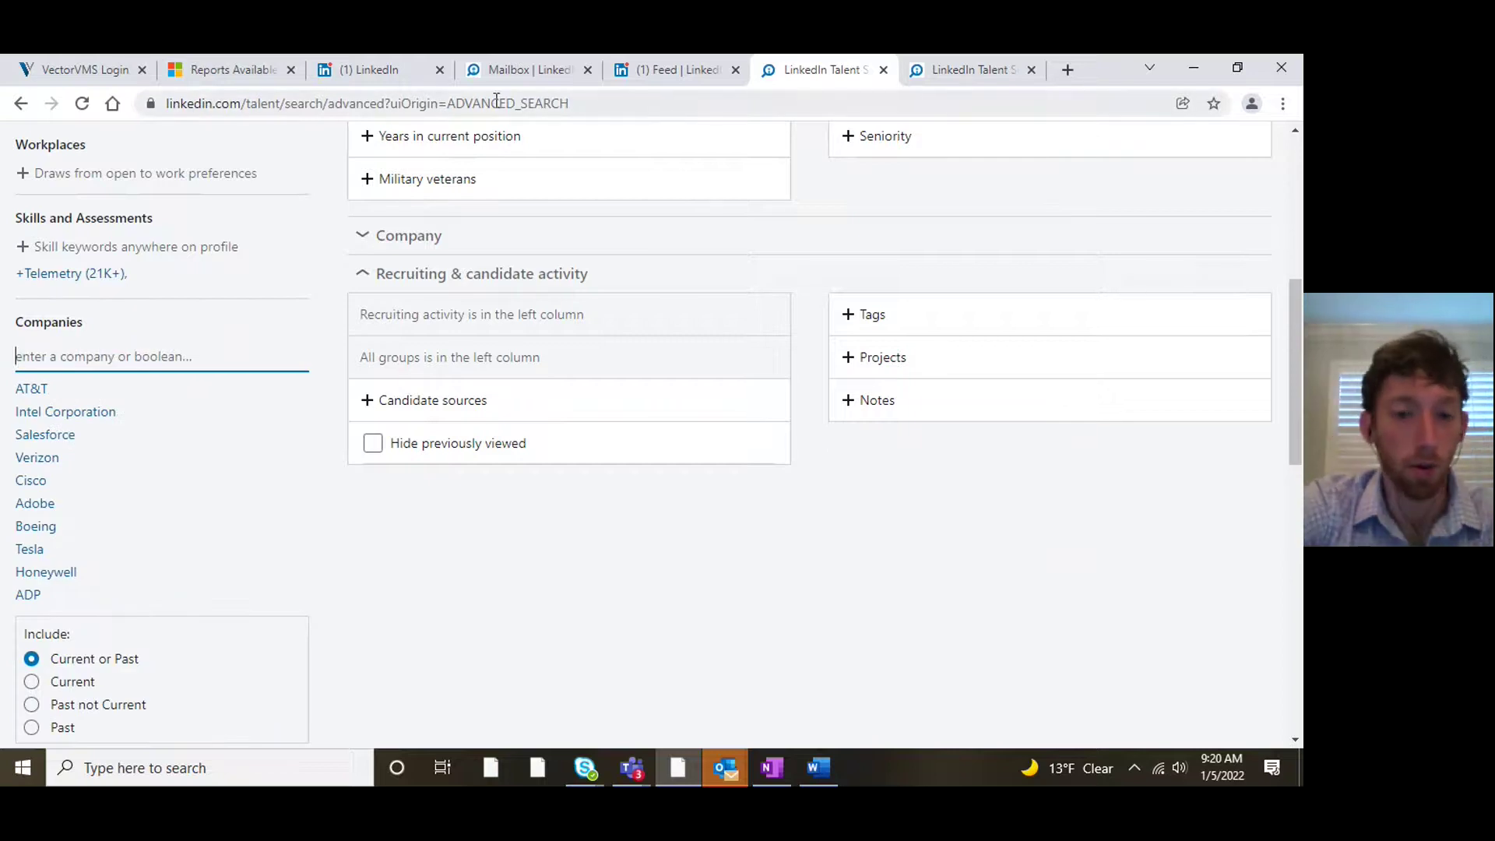
{"action": "type", "text": "microsof"}
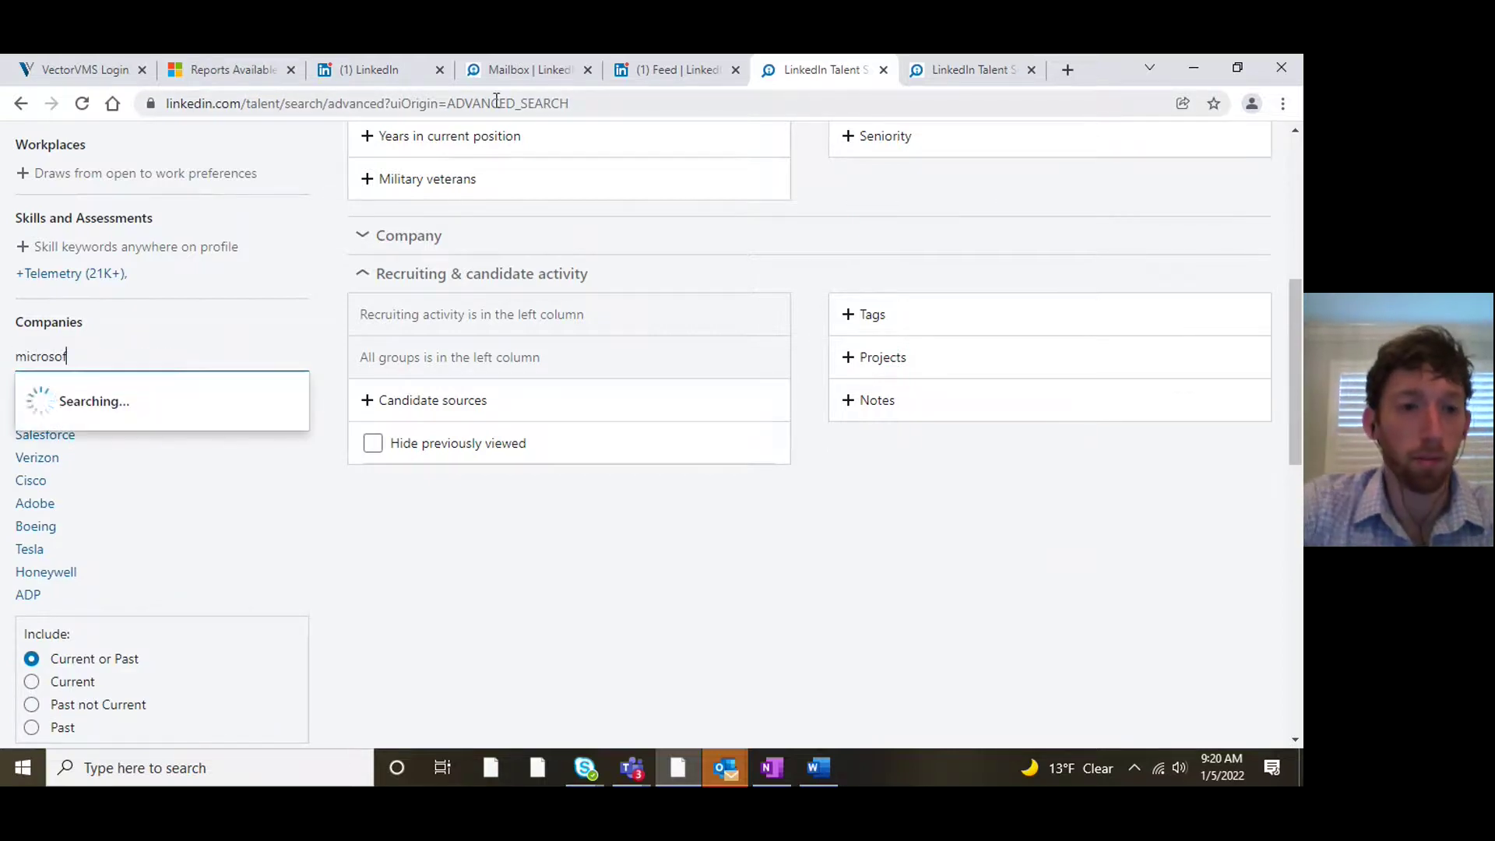
{"action": "left_click", "coordinate": [135, 398]}
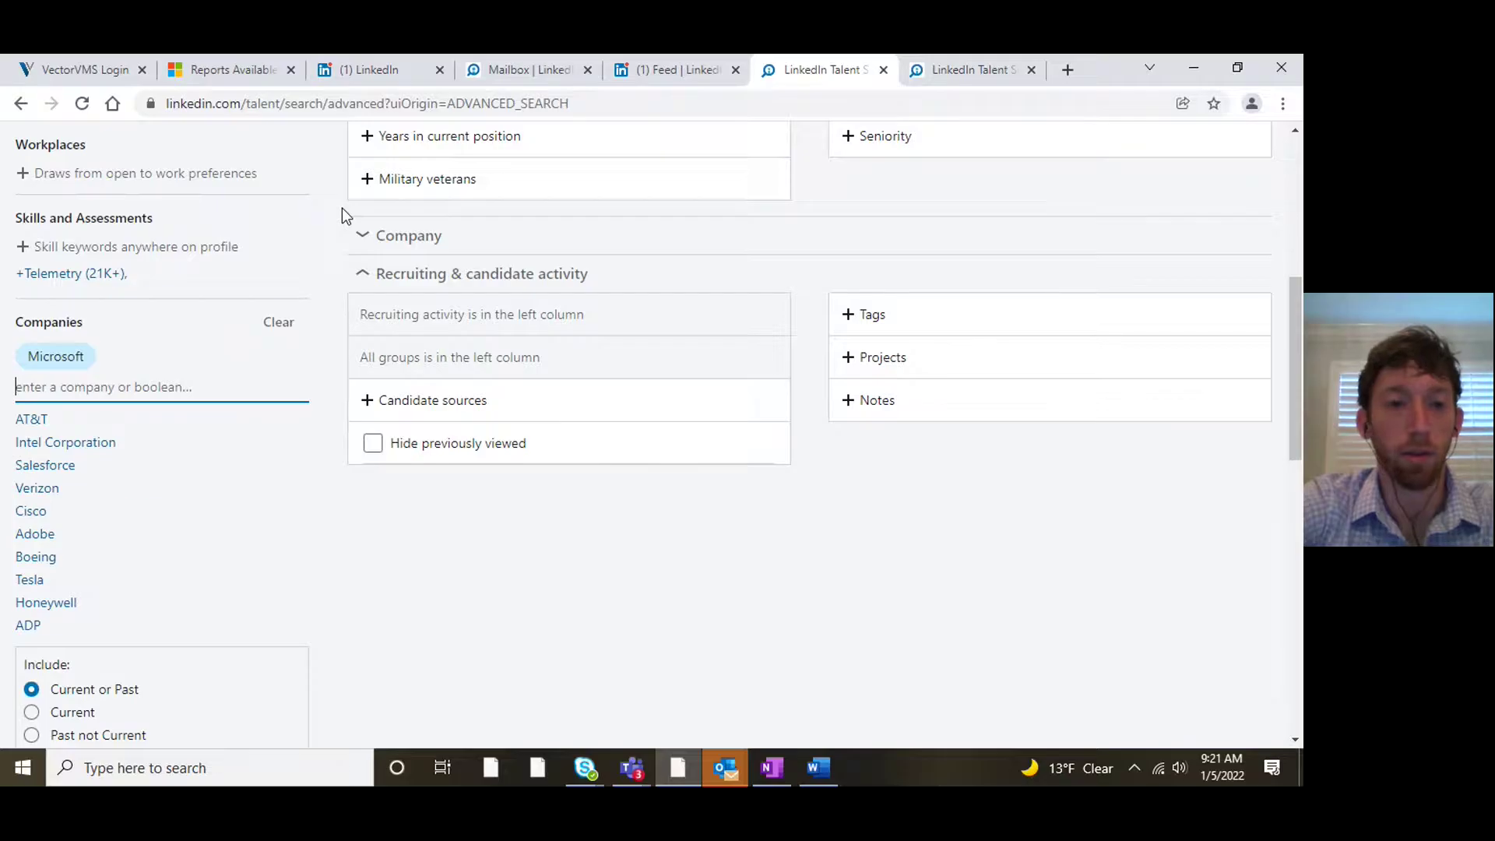
{"action": "type", "text": "amazon"}
{"action": "left_click", "coordinate": [70, 425]}
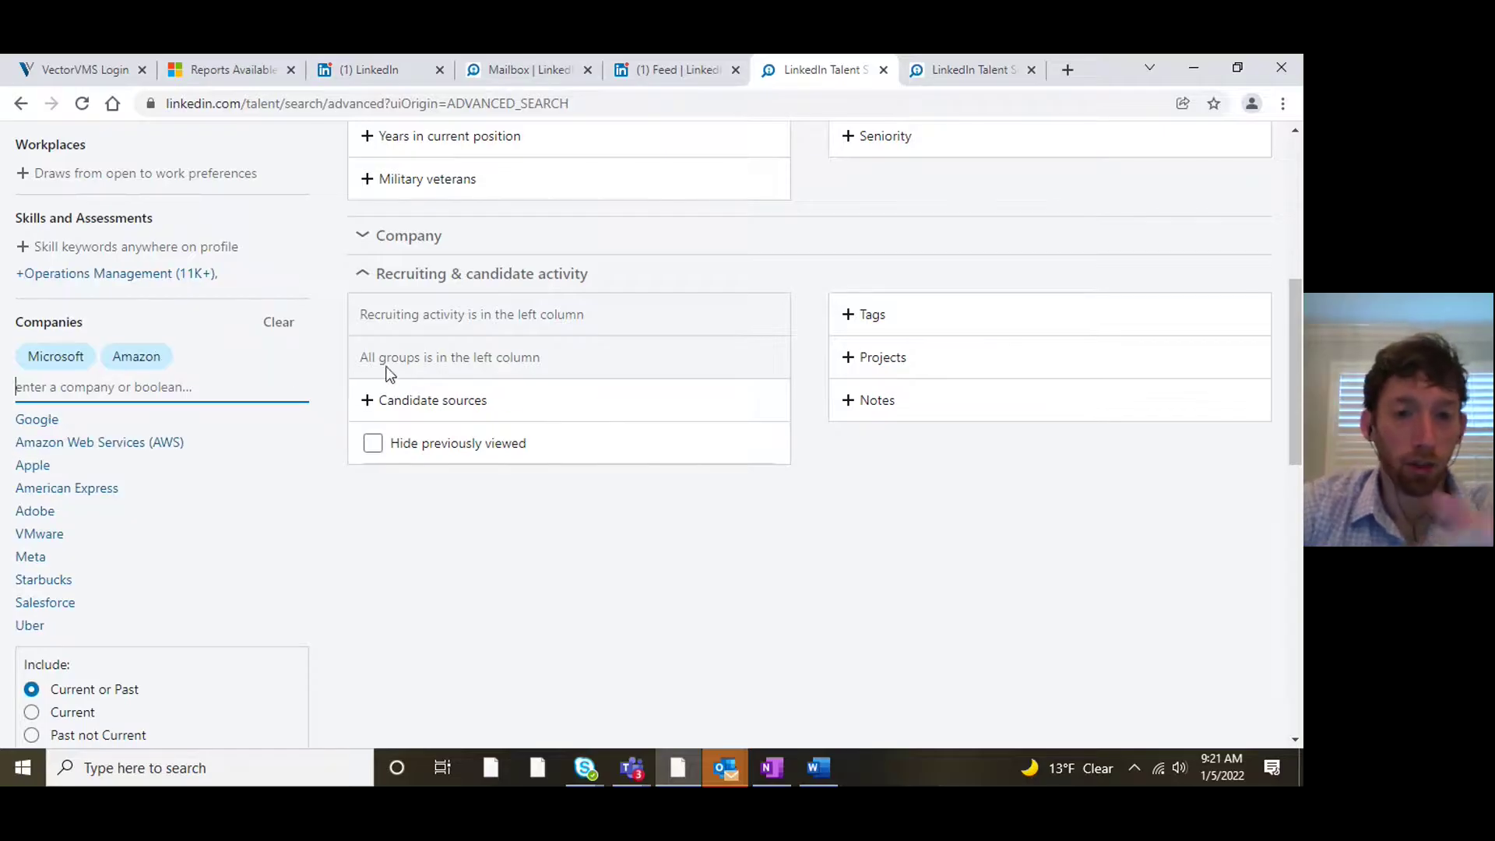
{"action": "left_click", "coordinate": [339, 367]}
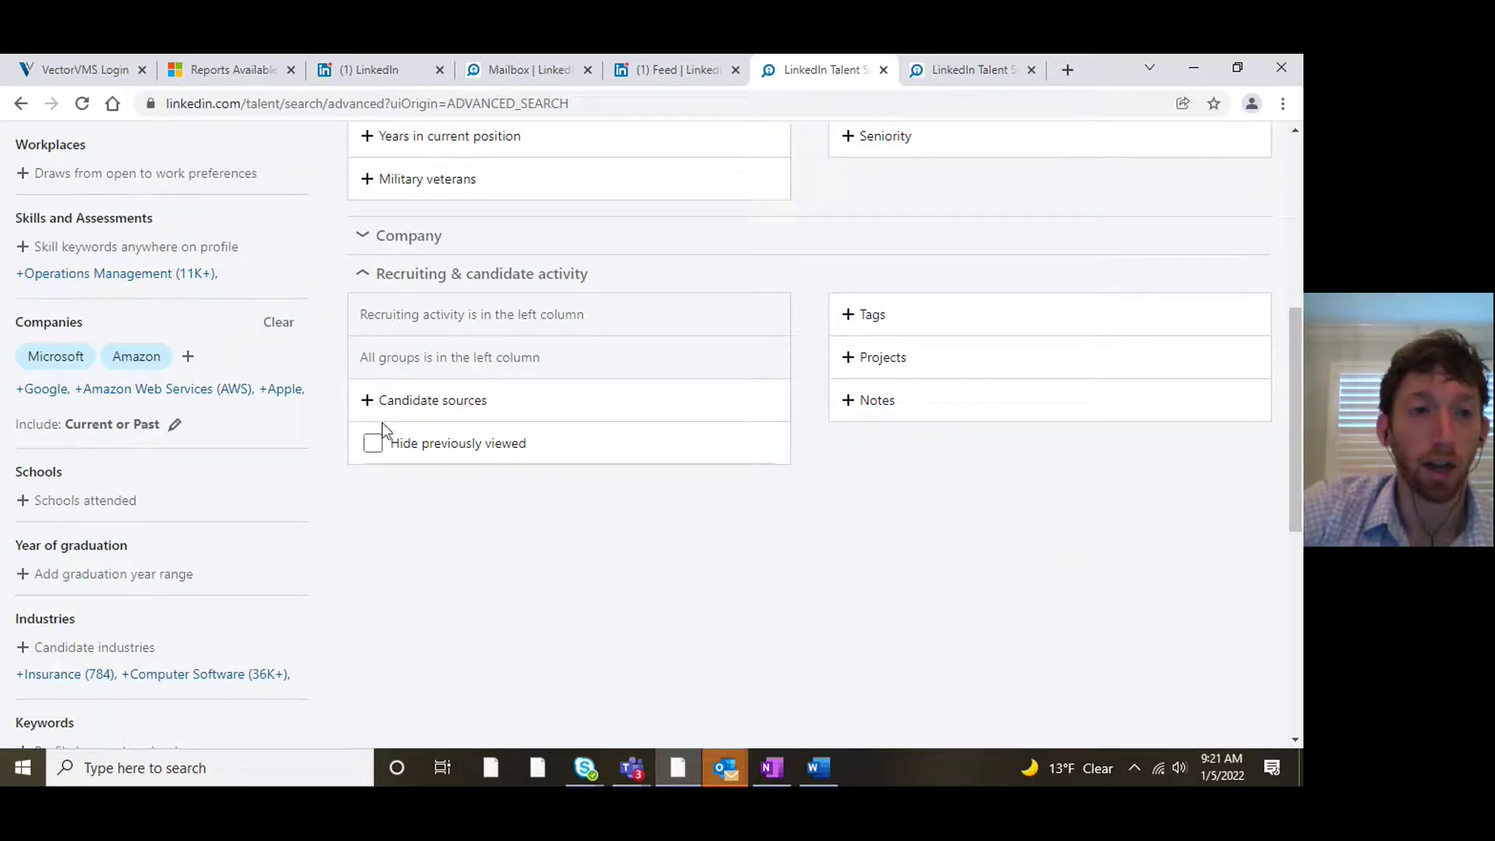
- Toggle Amazon's exclusion on and off in the companies filter, and add Amazon Robotics and remove it again
{"action": "left_click", "coordinate": [160, 356]}
{"action": "left_click", "coordinate": [159, 358]}
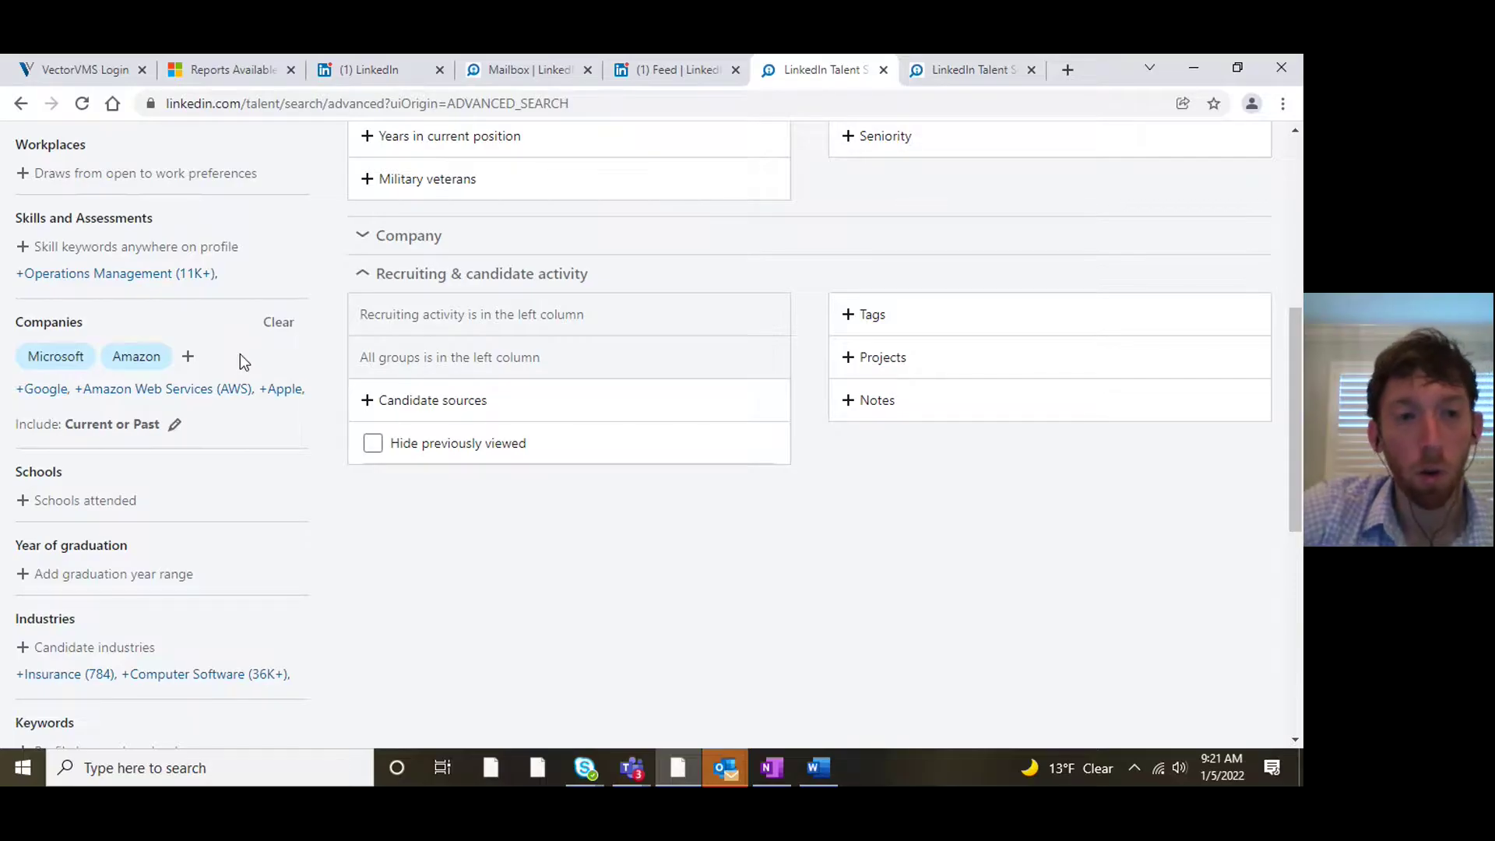
{"action": "left_click", "coordinate": [184, 359]}
{"action": "type", "text": "amazon"}
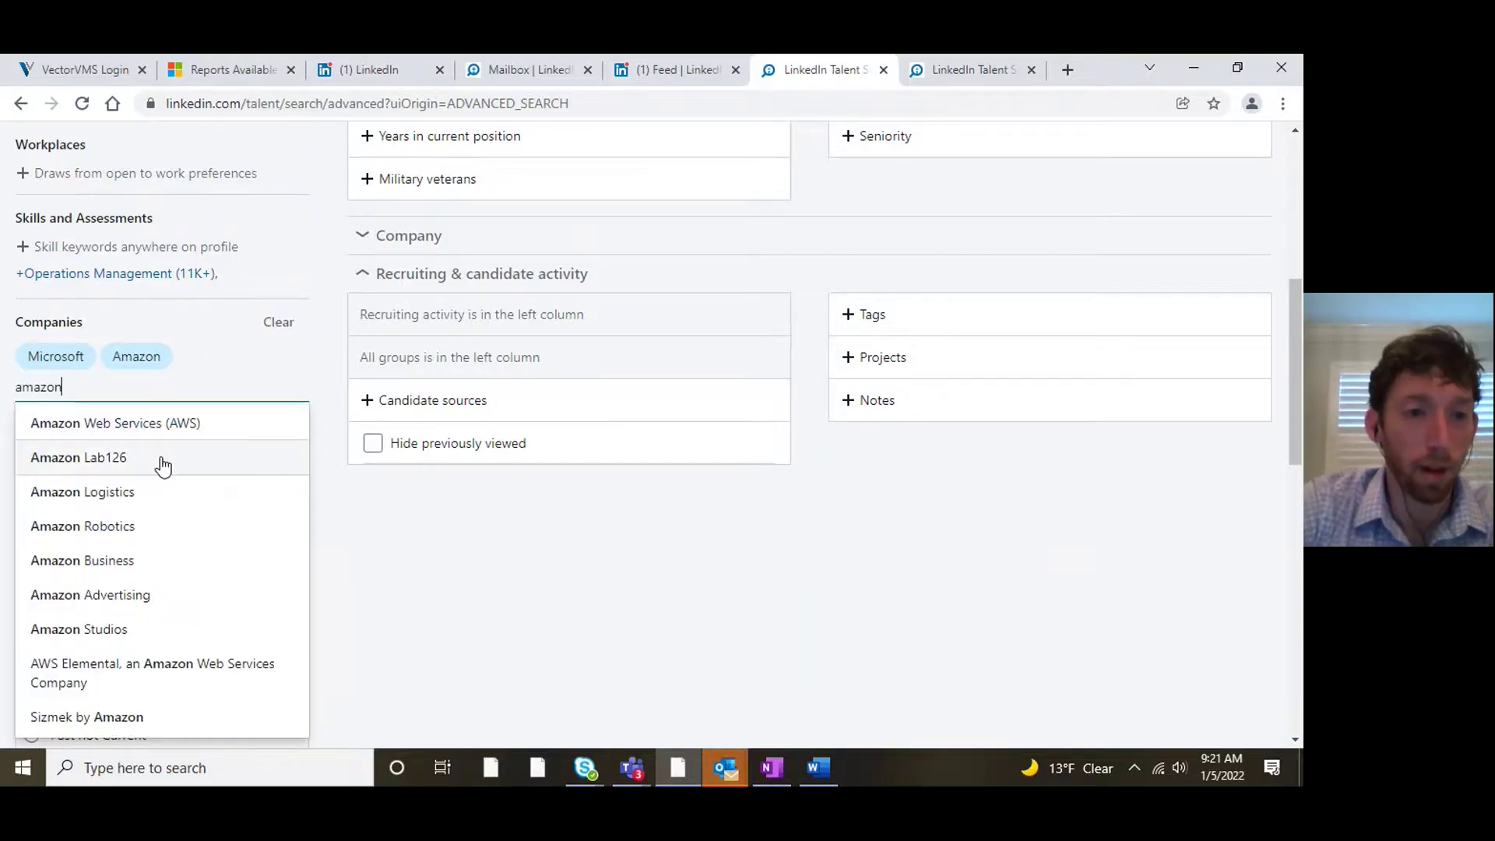
{"action": "left_click", "coordinate": [160, 526]}
{"action": "left_click", "coordinate": [290, 357]}
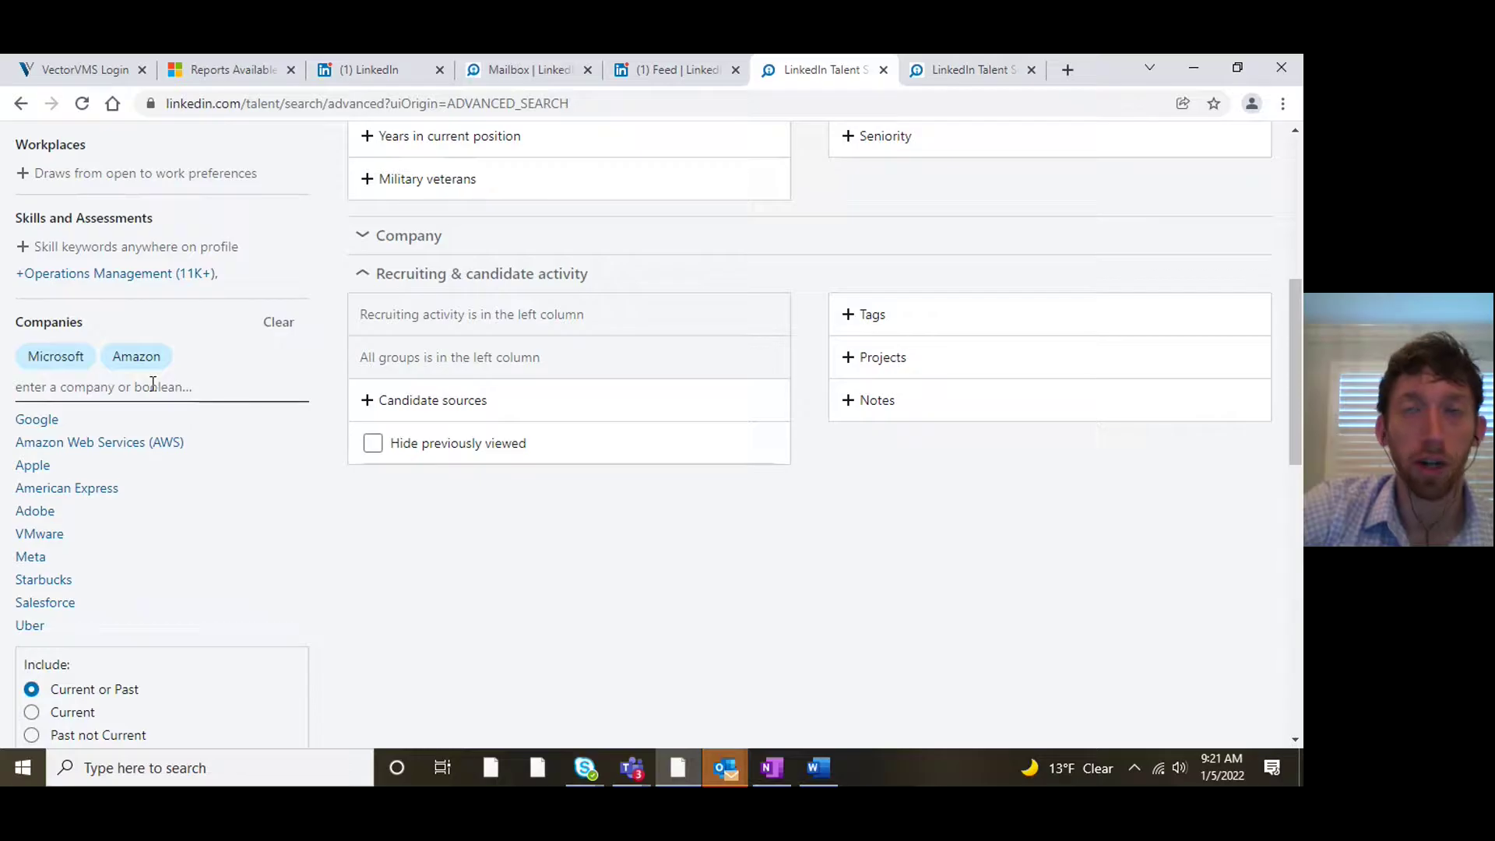
- Remove Microsoft and Amazon from the companies filter
{"action": "mouse_move", "coordinate": [143, 366]}
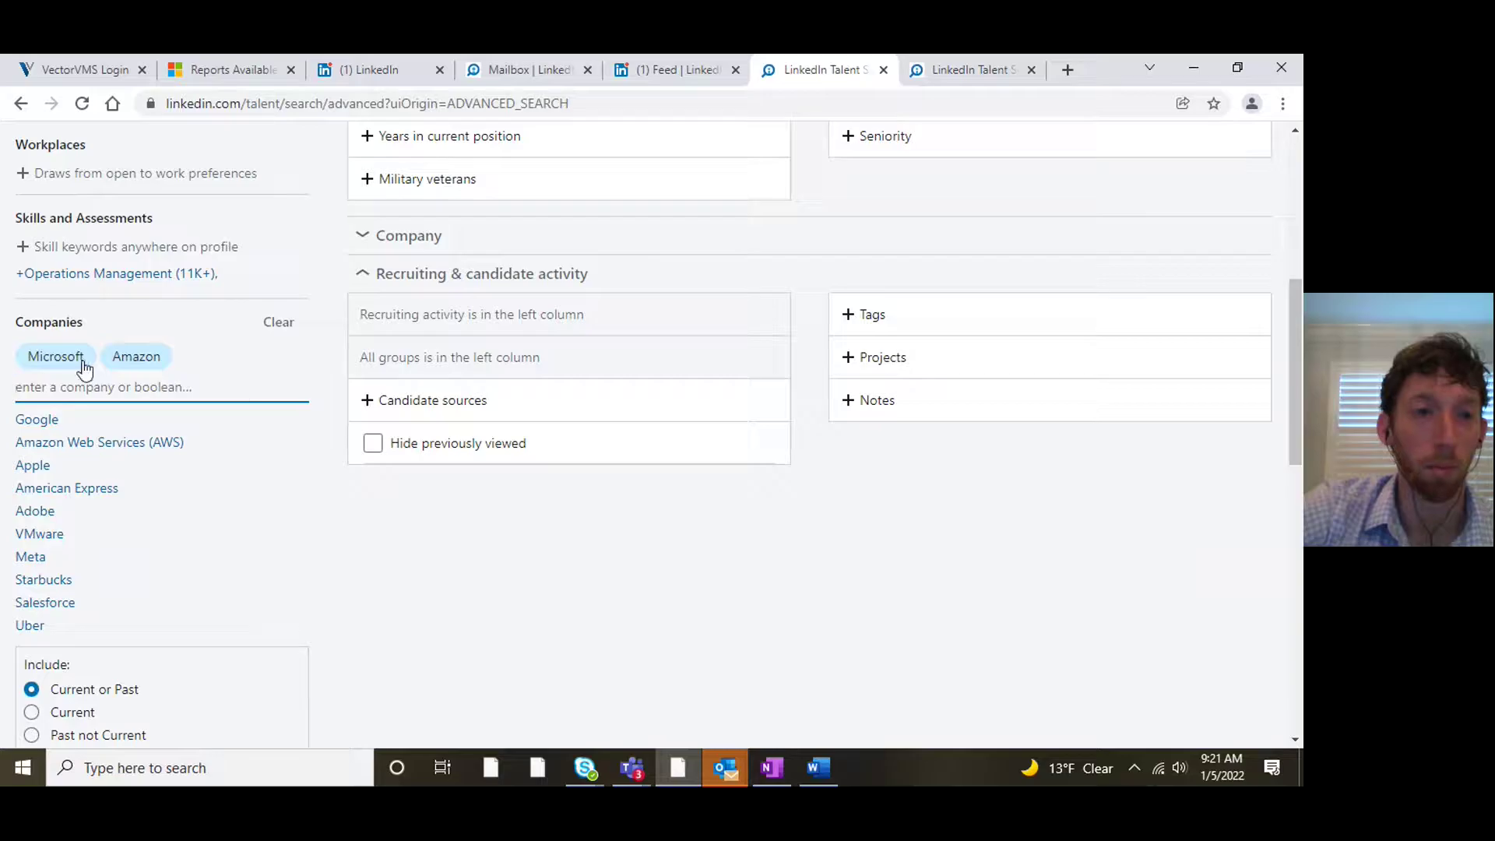
{"action": "mouse_move", "coordinate": [94, 363]}
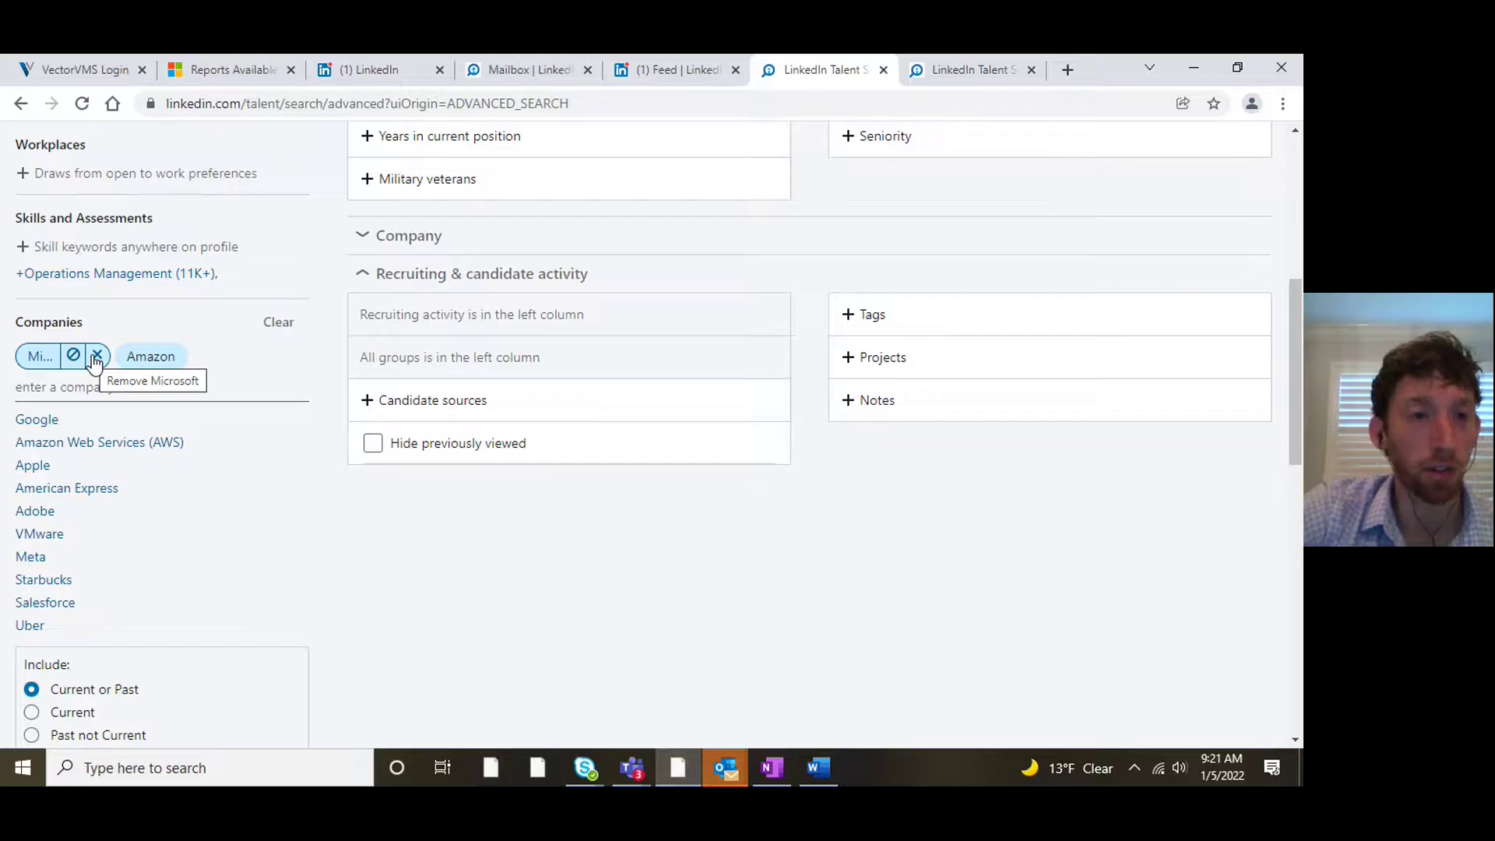
{"action": "left_click", "coordinate": [96, 358]}
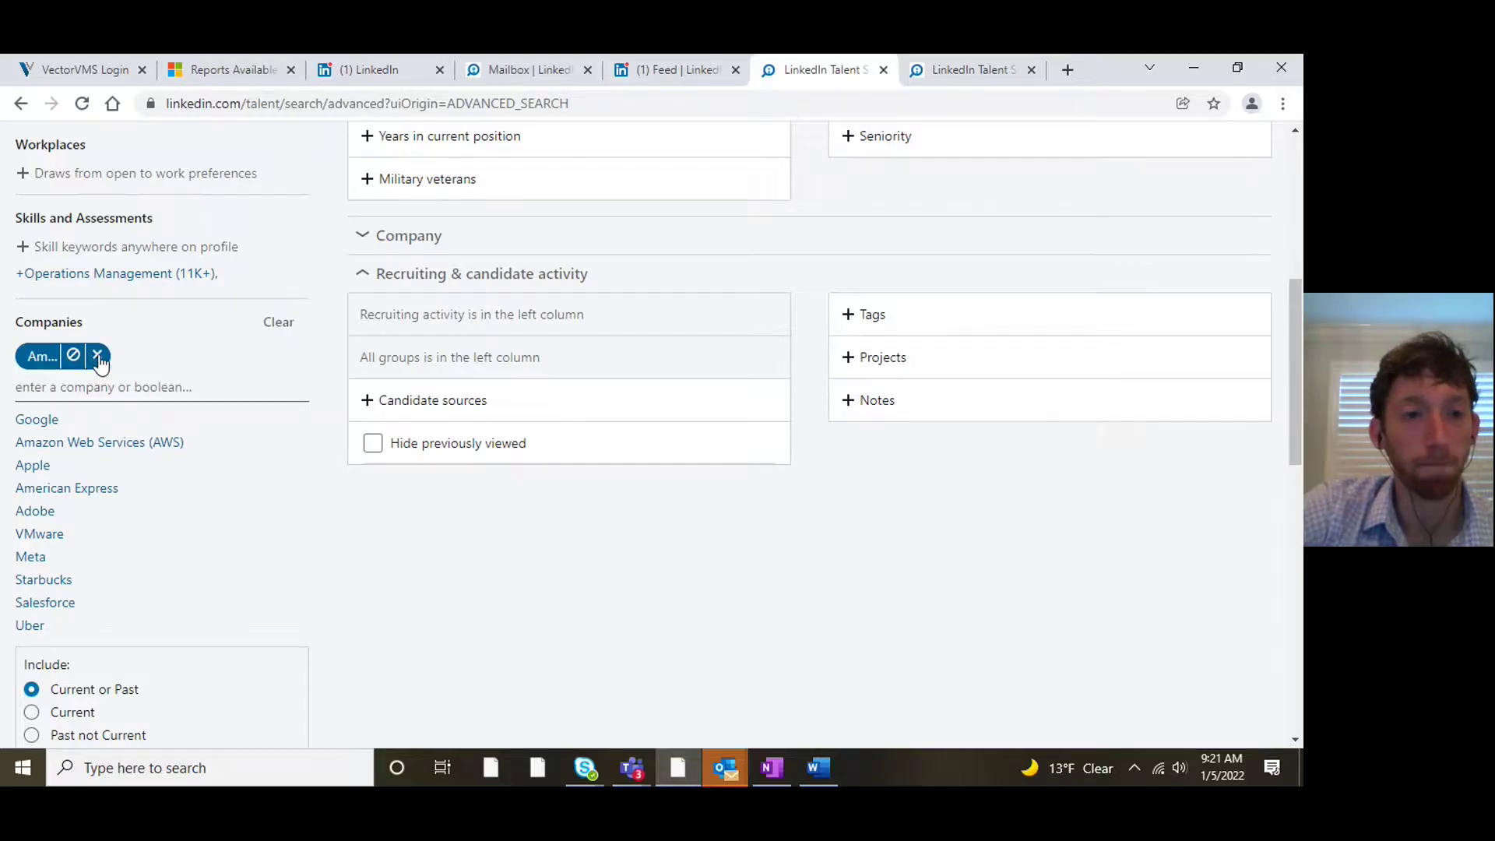
- Try UC Santa Barbara in the schools filter, and open and close the graduation year range
{"action": "scroll", "coordinate": [283, 425], "scroll_direction": "down", "scroll_amount": 1}
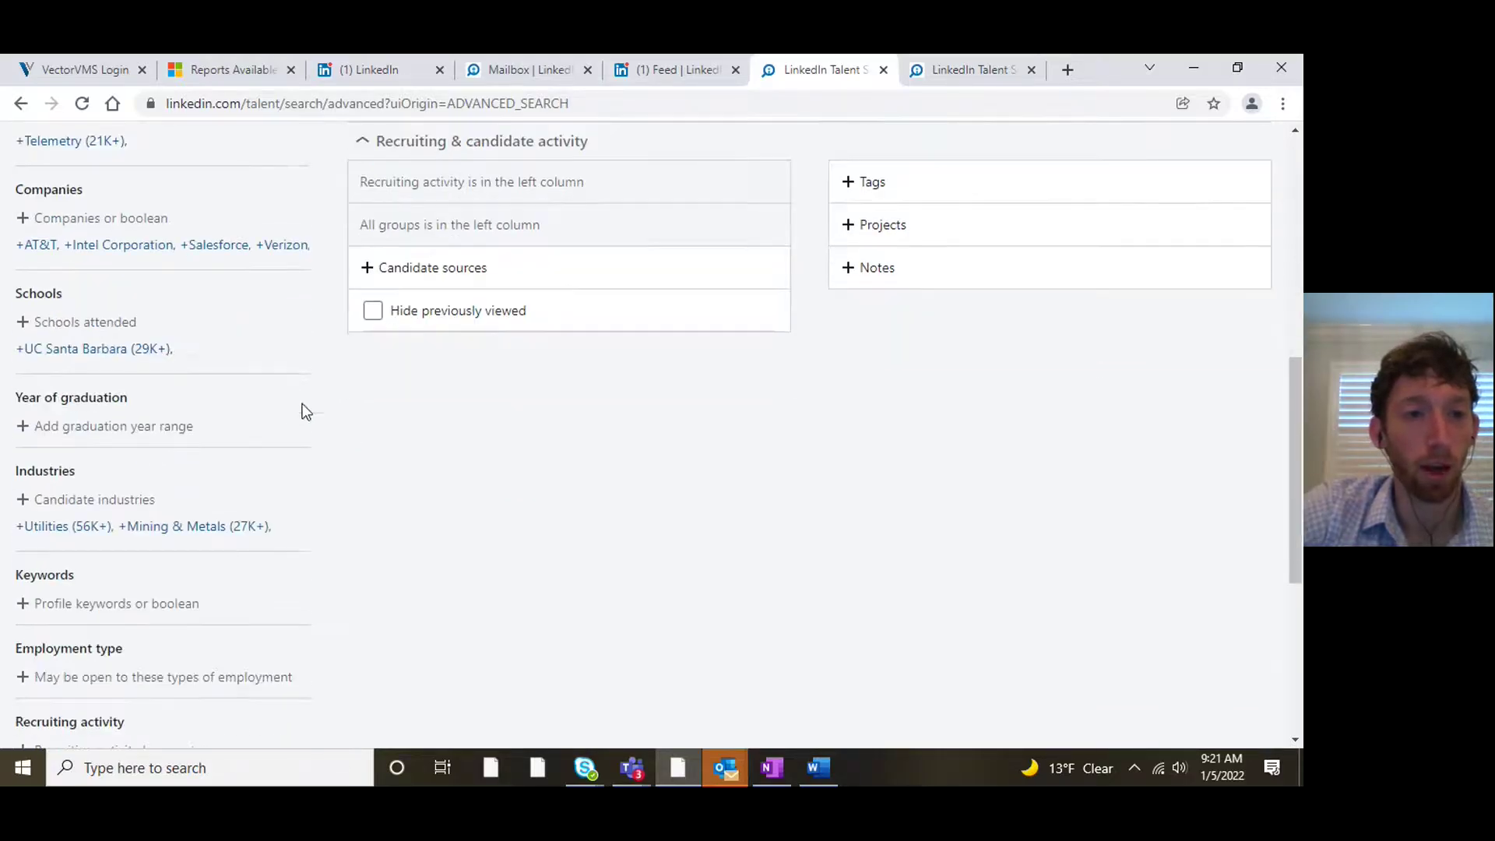
{"action": "left_click", "coordinate": [91, 323]}
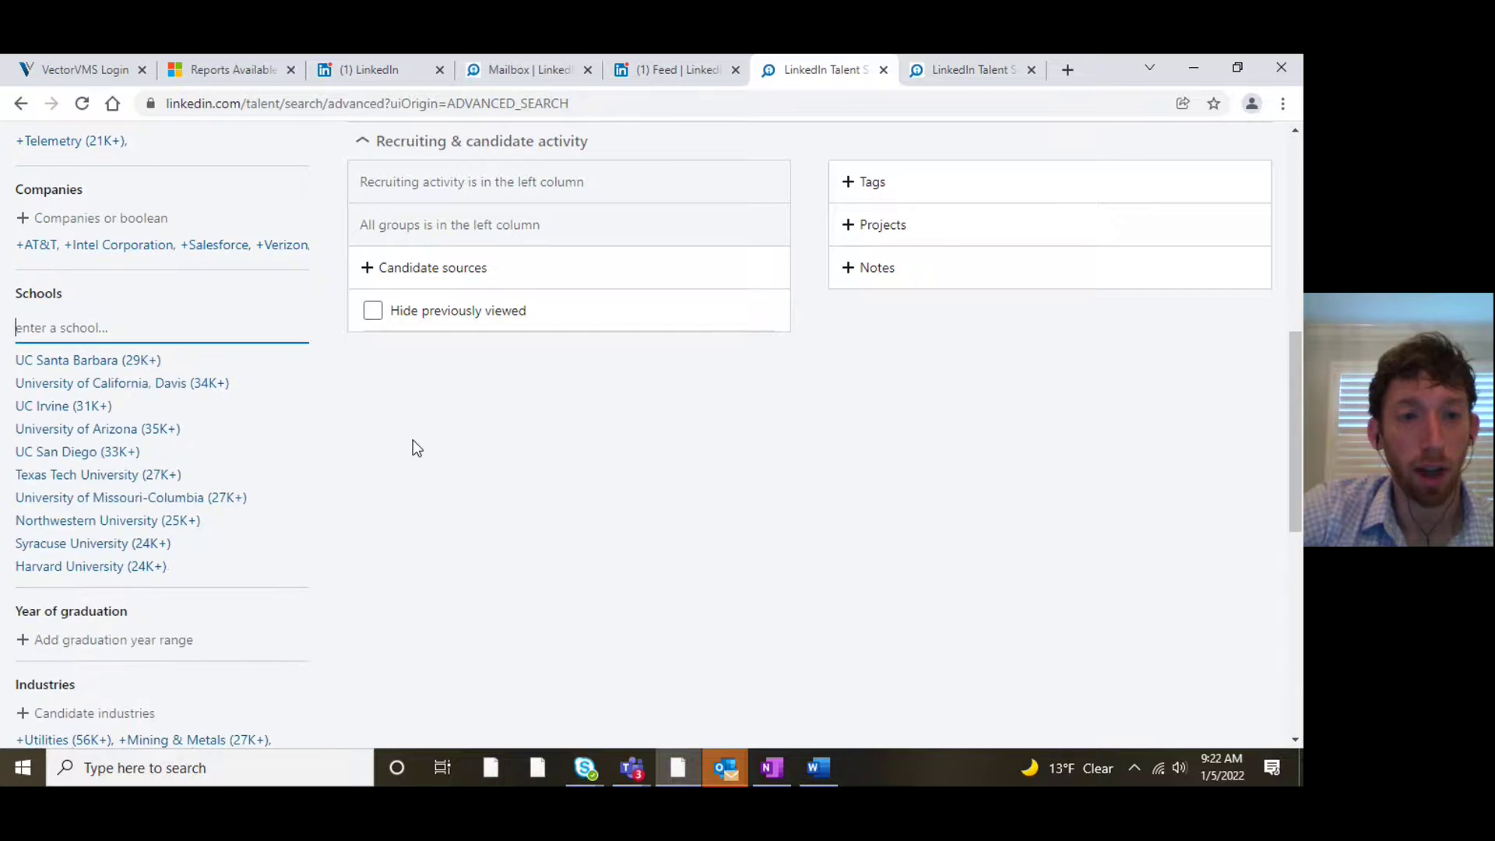
{"action": "left_click", "coordinate": [86, 360]}
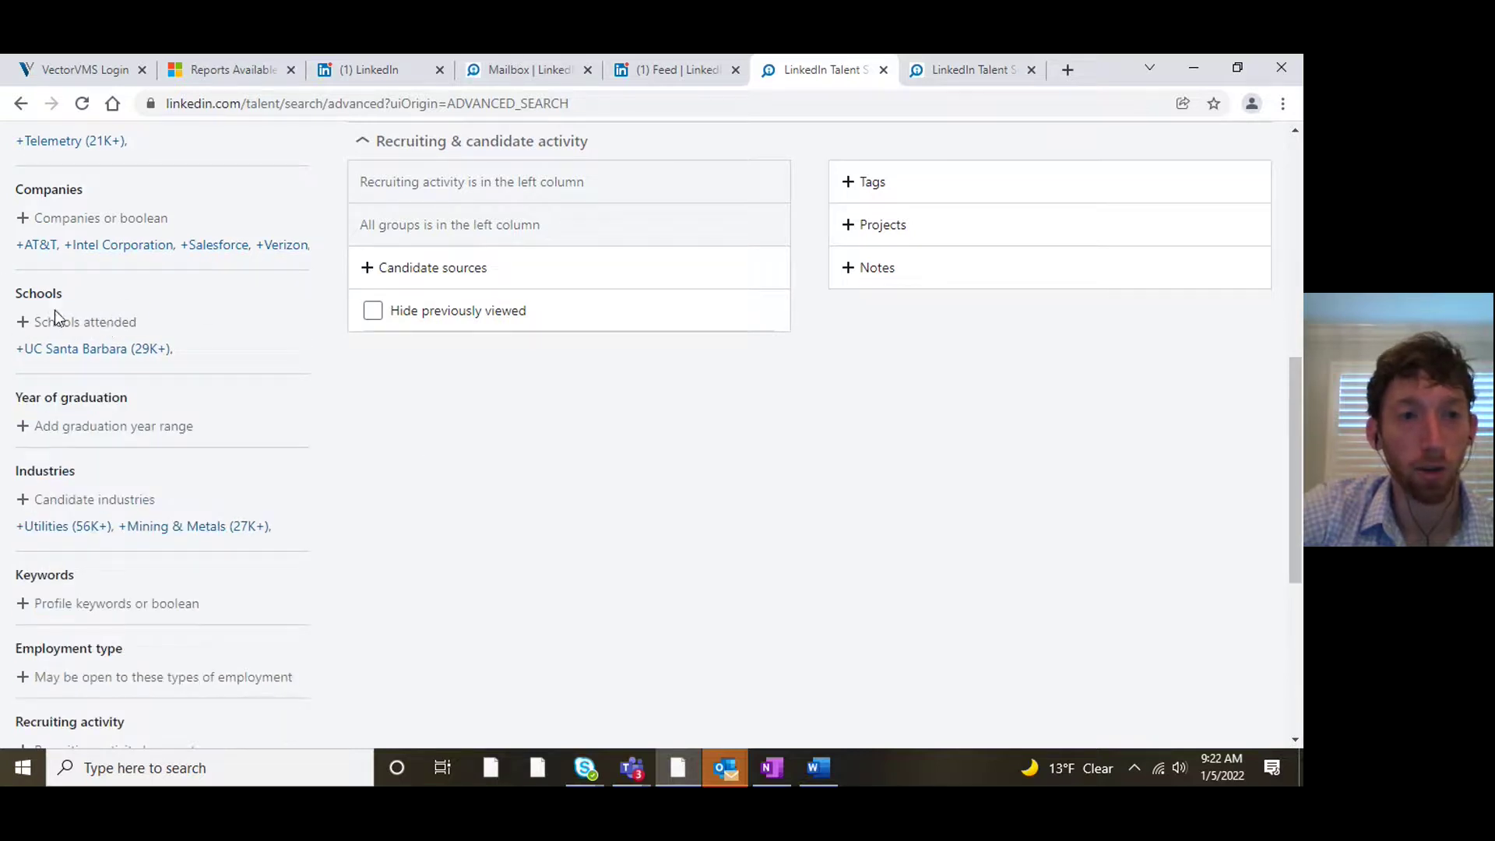
{"action": "left_click", "coordinate": [131, 429]}
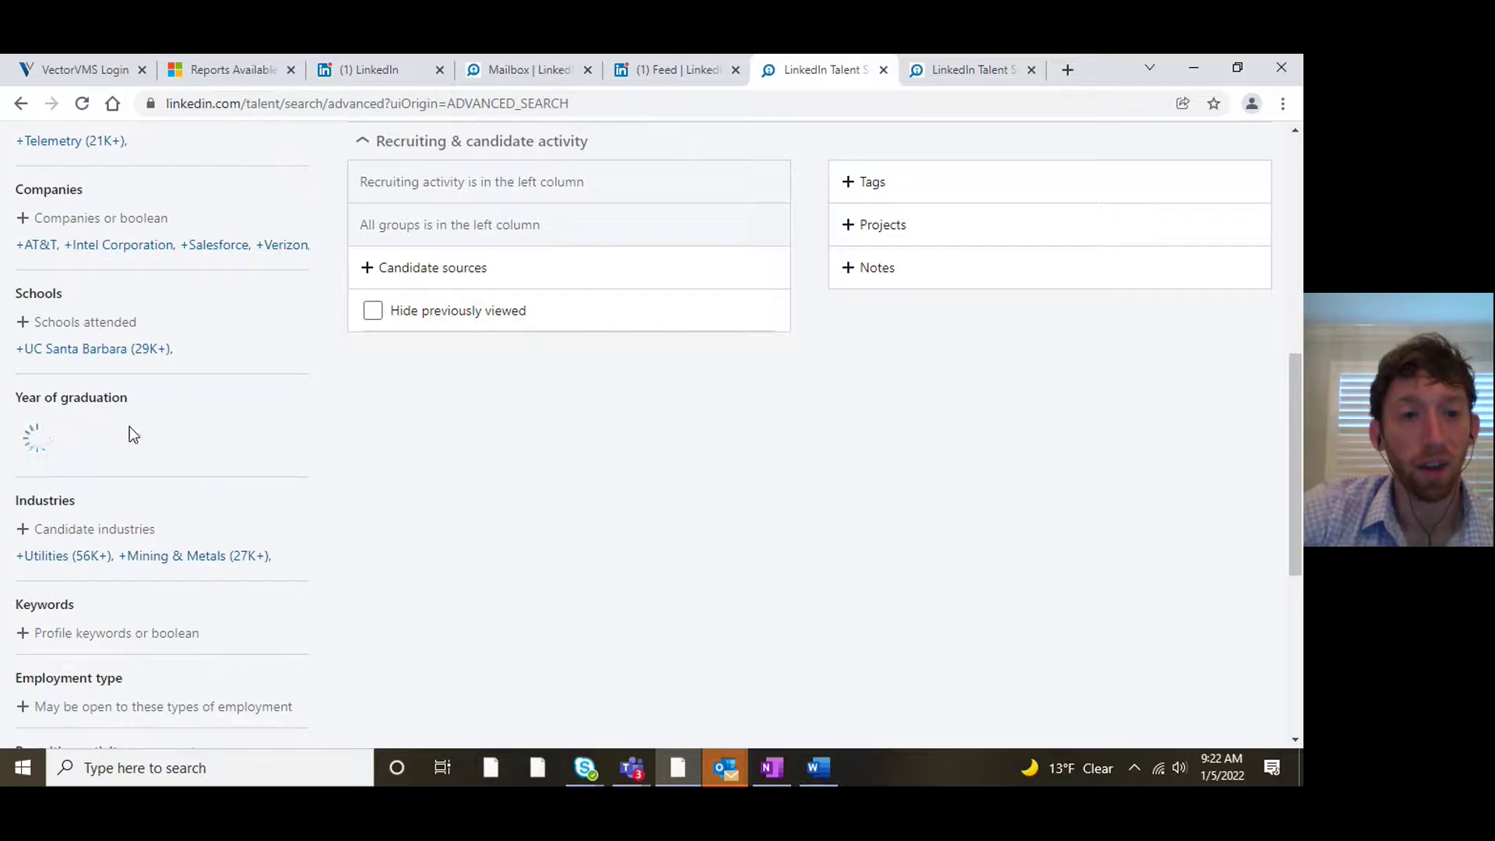
{"action": "left_click", "coordinate": [404, 484]}
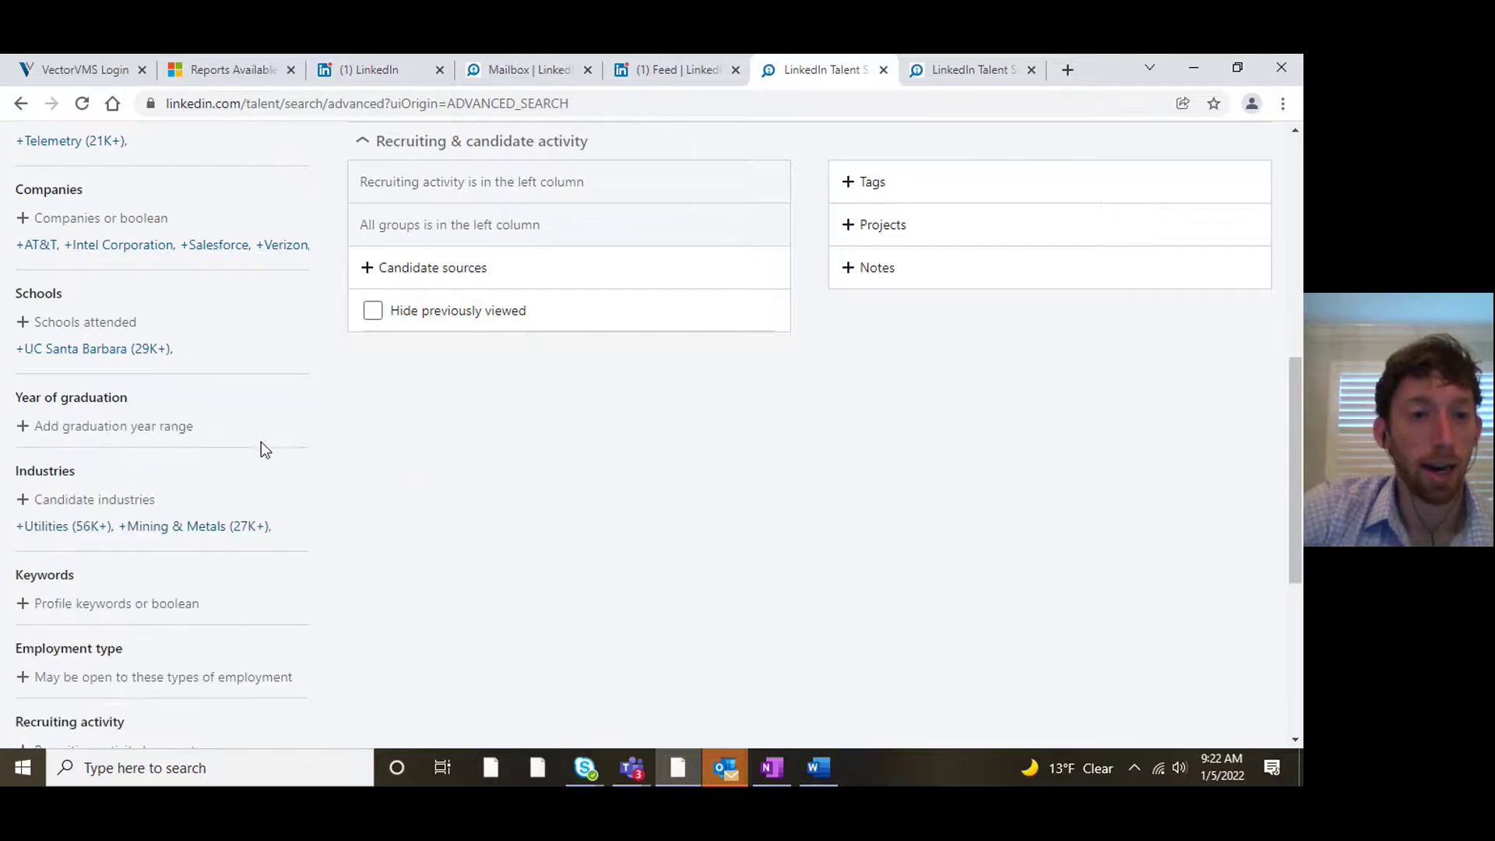
- Add Telecommunications to the candidate industries filter
{"action": "scroll", "coordinate": [177, 434], "scroll_direction": "down", "scroll_amount": 3}
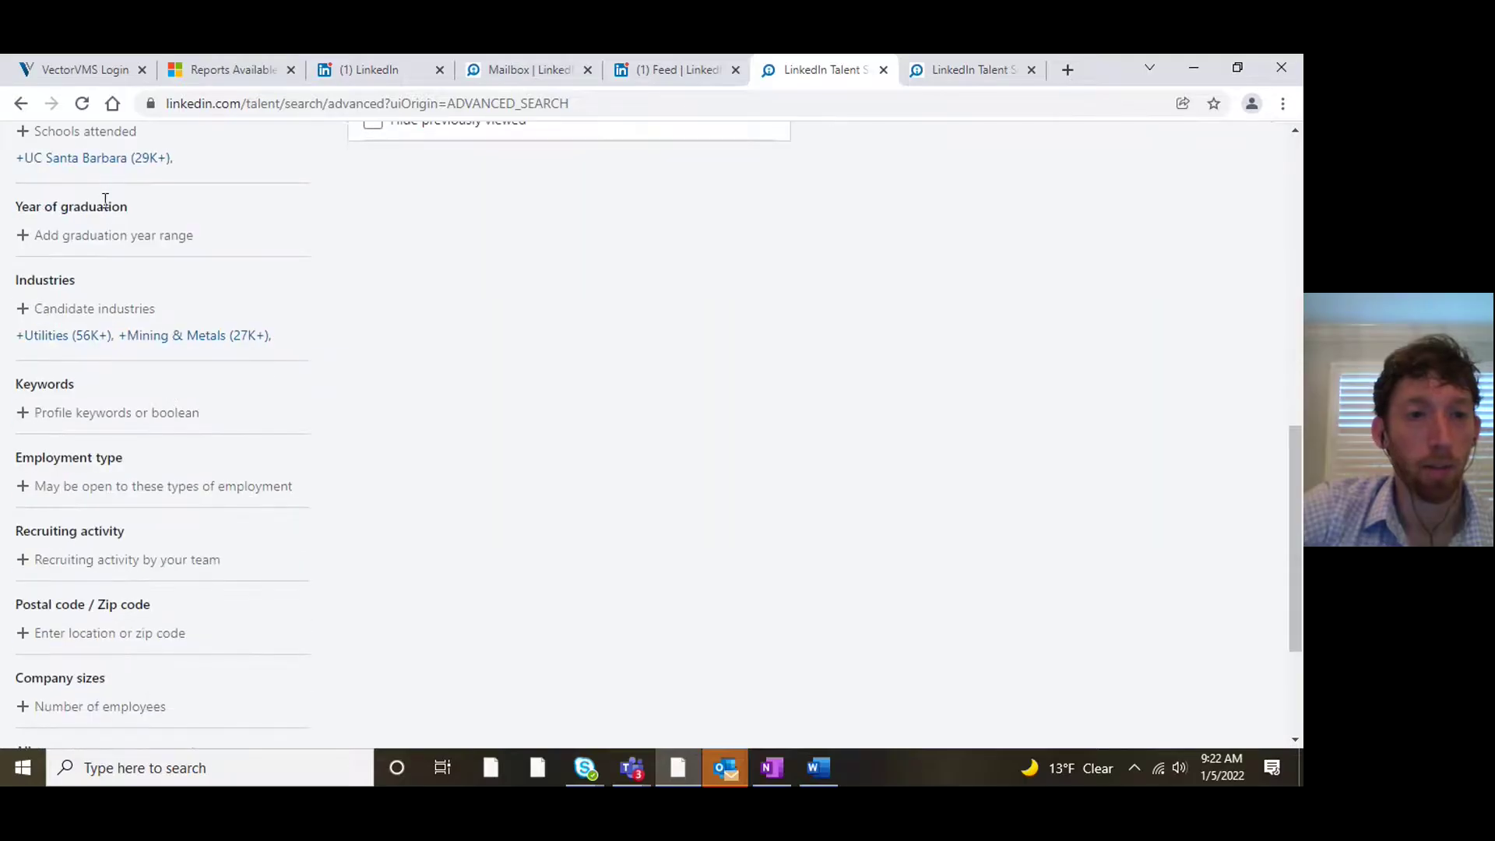
{"action": "left_click", "coordinate": [100, 306]}
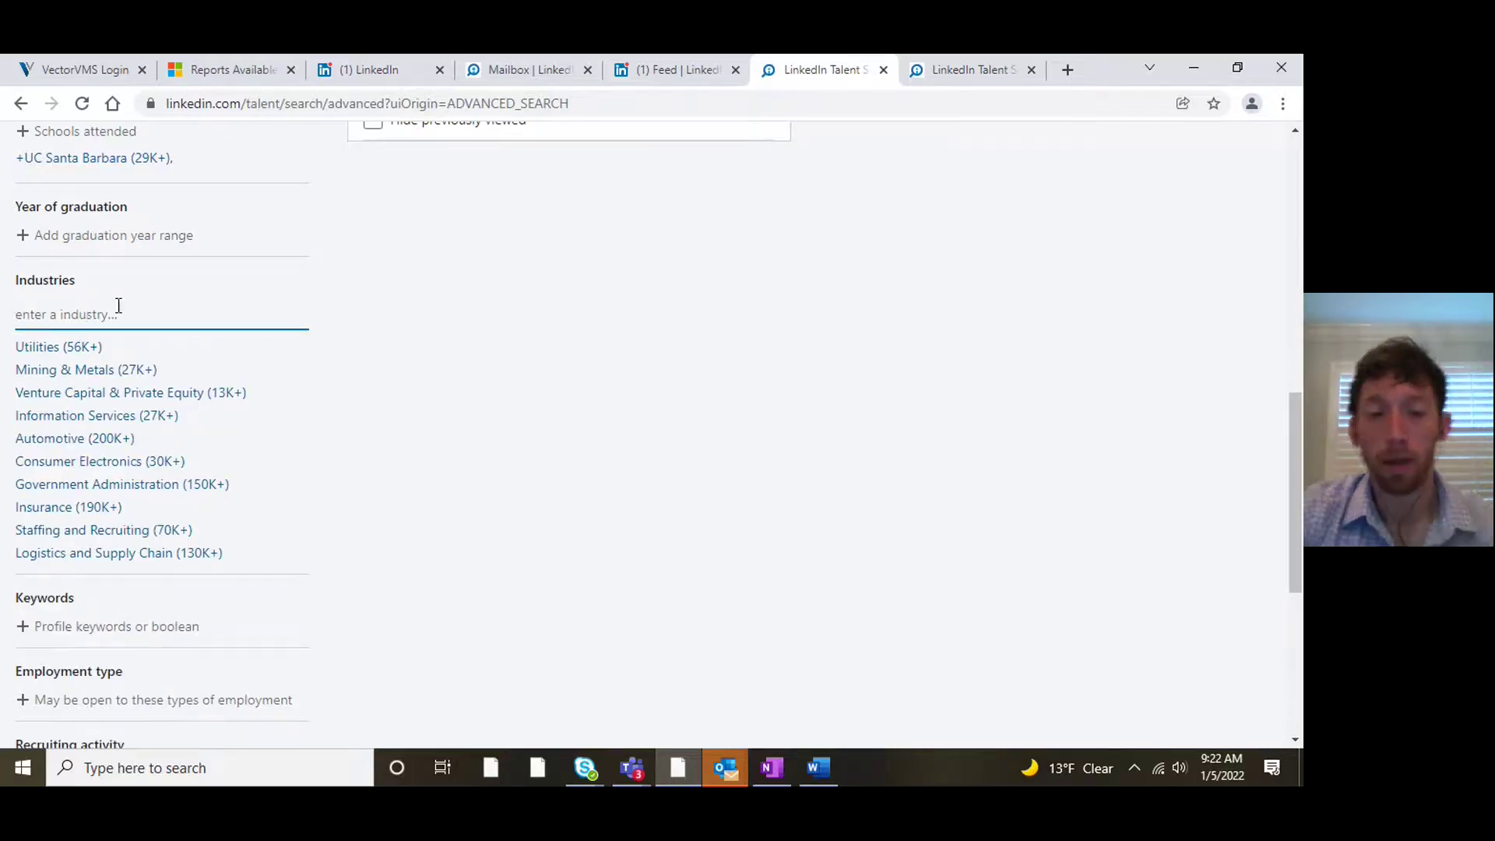
{"action": "type", "text": "telec"}
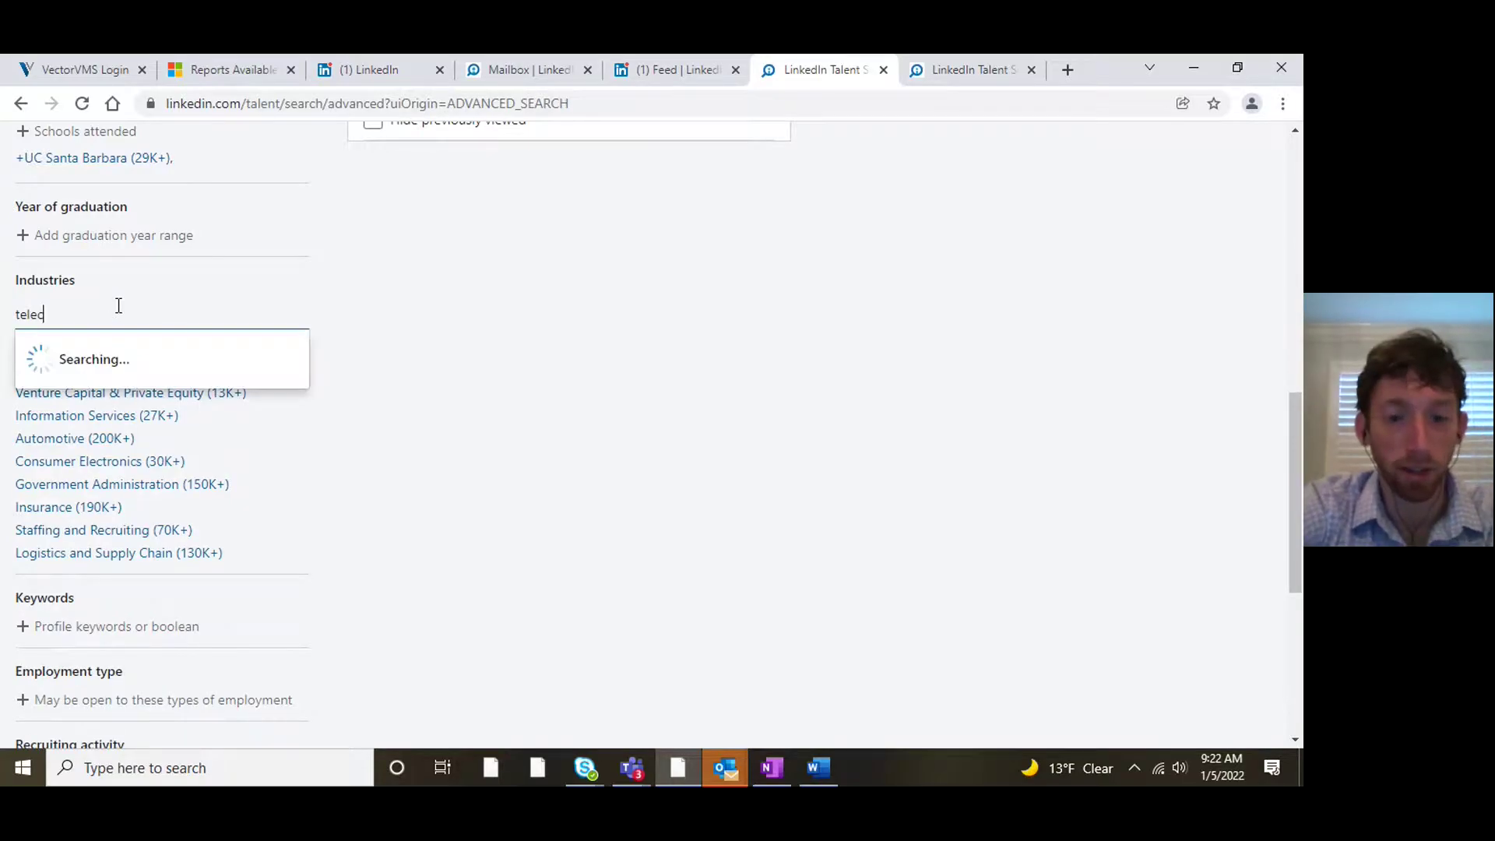
{"action": "type", "text": "om"}
{"action": "left_click", "coordinate": [160, 355]}
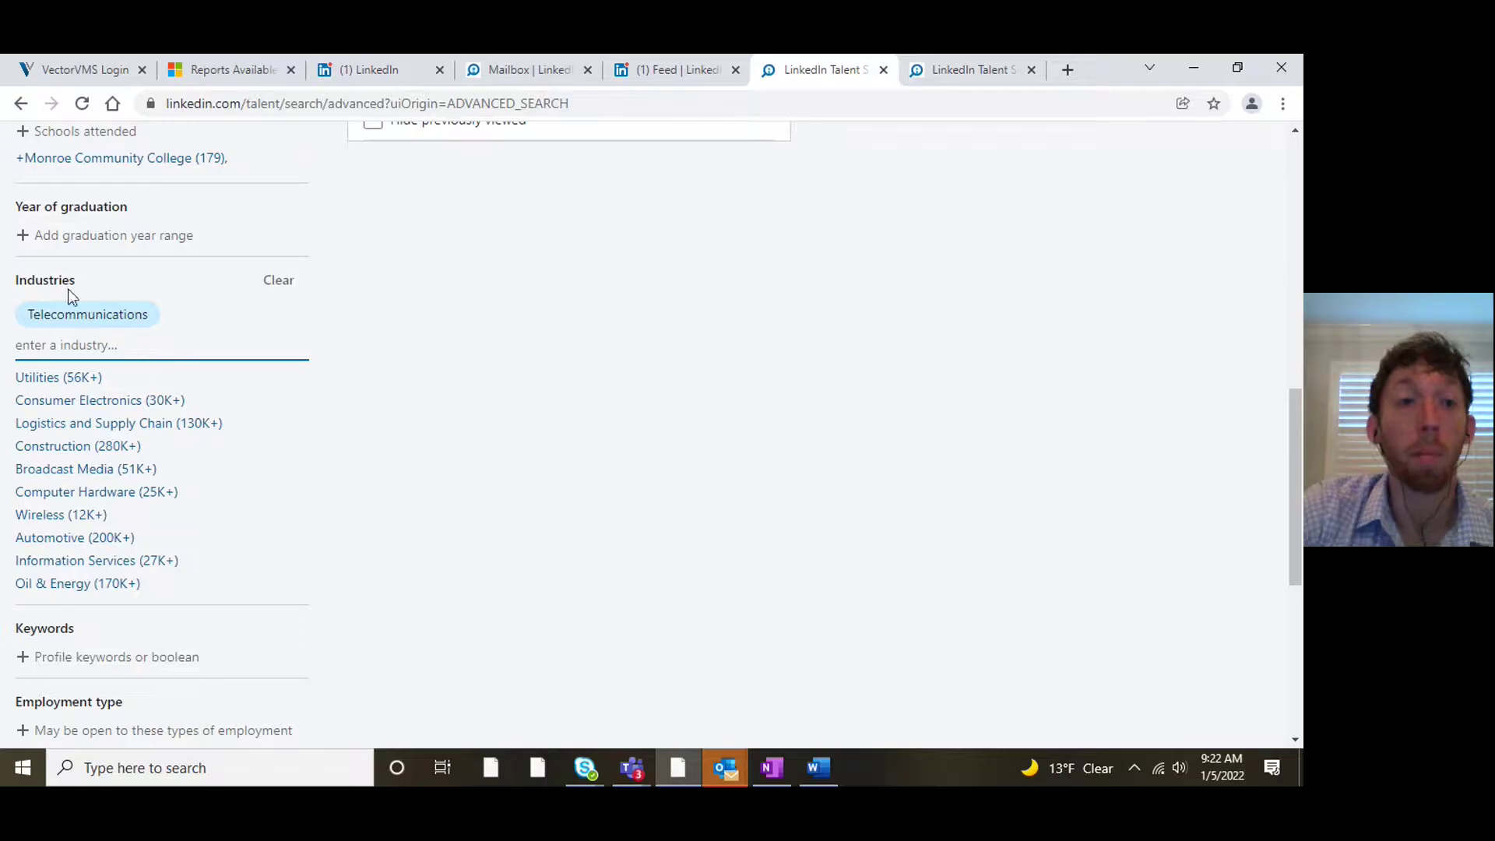
{"action": "mouse_move", "coordinate": [50, 314]}
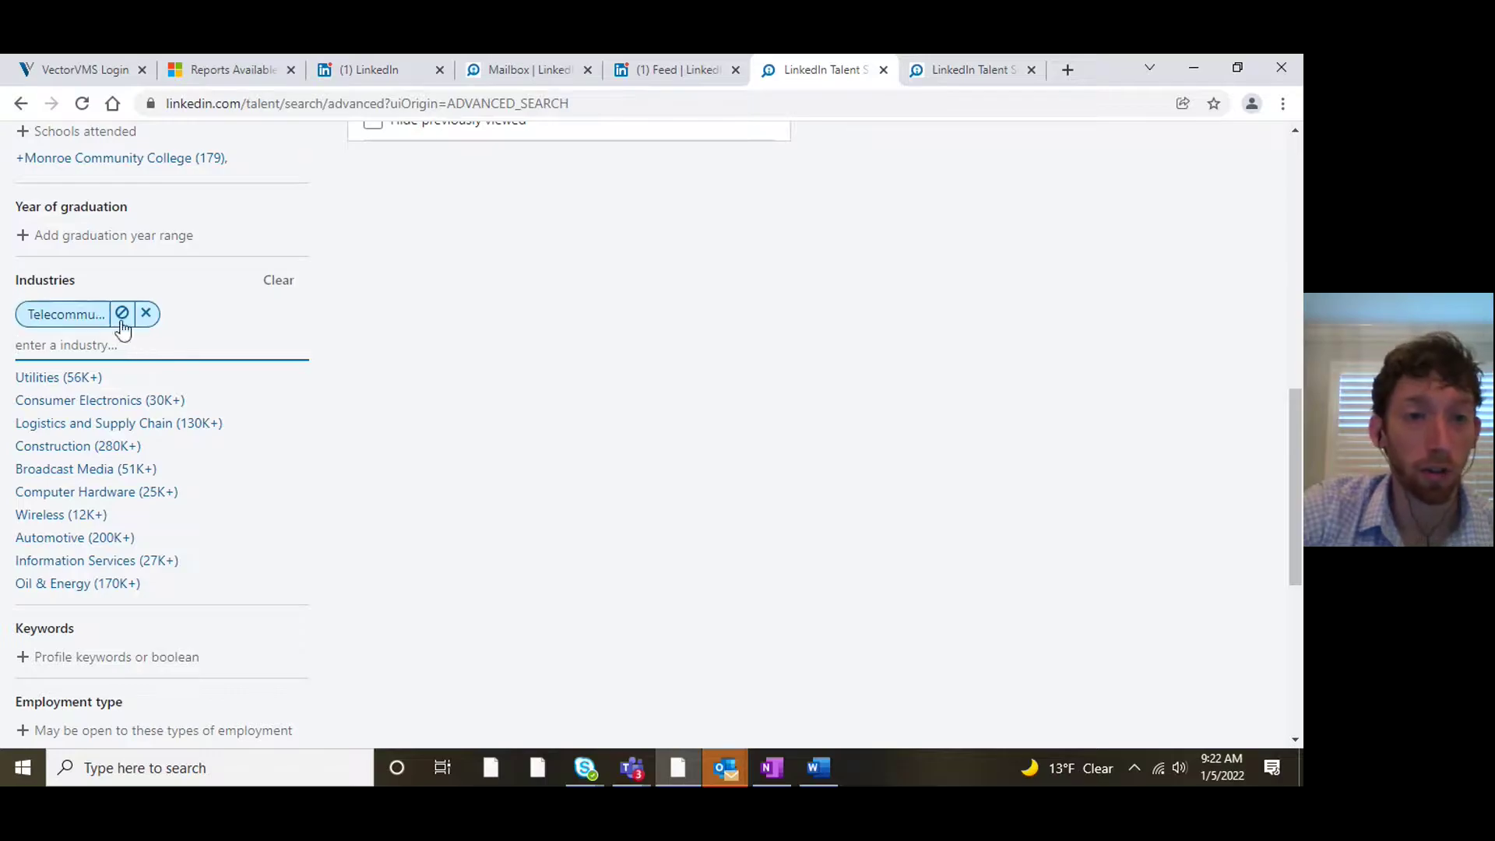
{"action": "left_click", "coordinate": [349, 333]}
- Remove Telecommunications from the candidate industries filter
{"action": "scroll", "coordinate": [160, 367], "scroll_direction": "up", "scroll_amount": 1}
{"action": "mouse_move", "coordinate": [100, 410]}
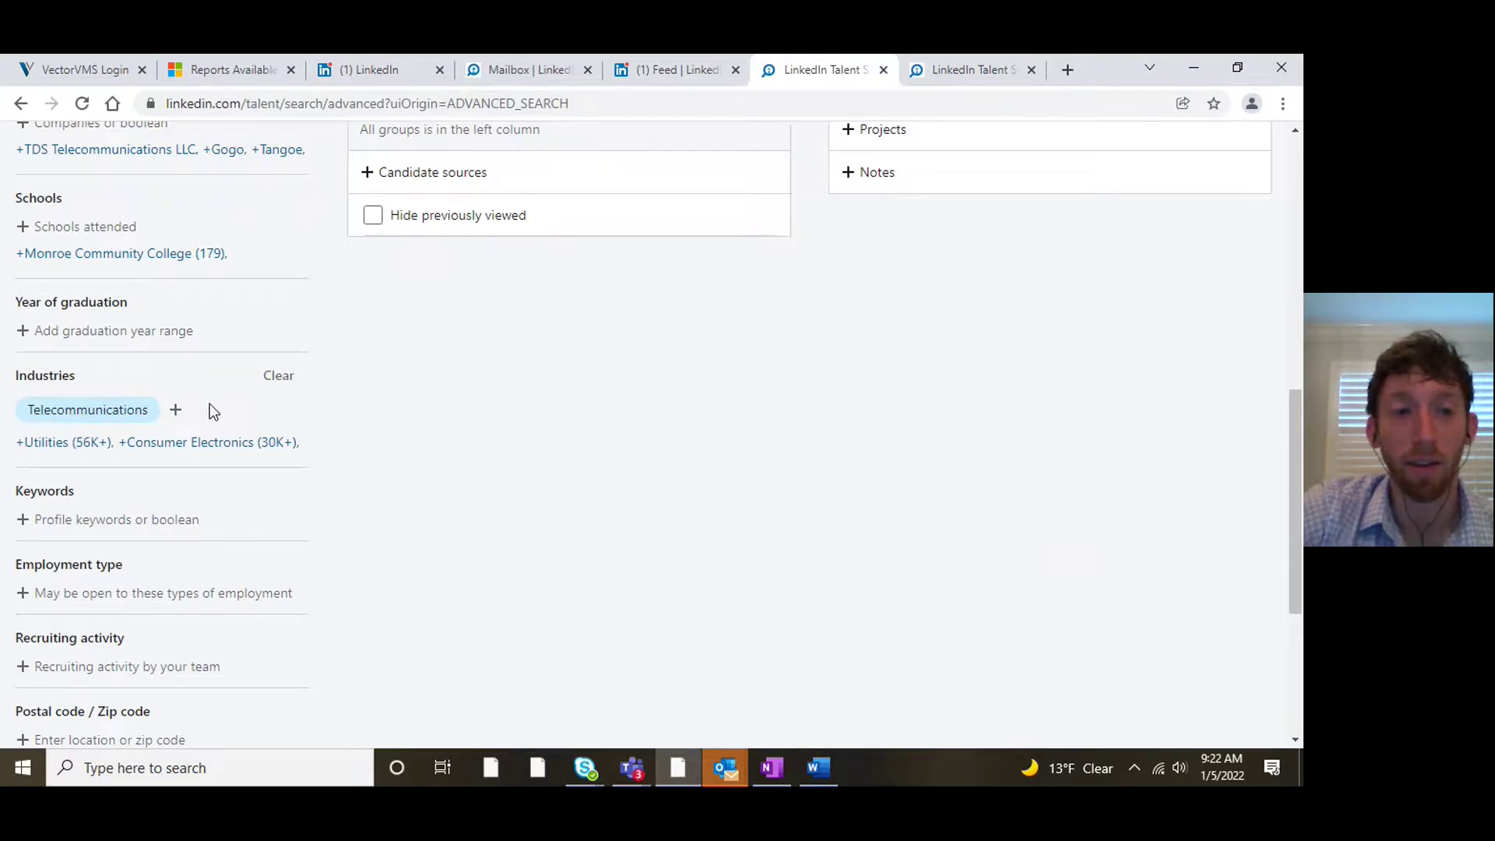
{"action": "left_click_drag", "start_coordinate": [75, 378], "coordinate": [26, 377]}
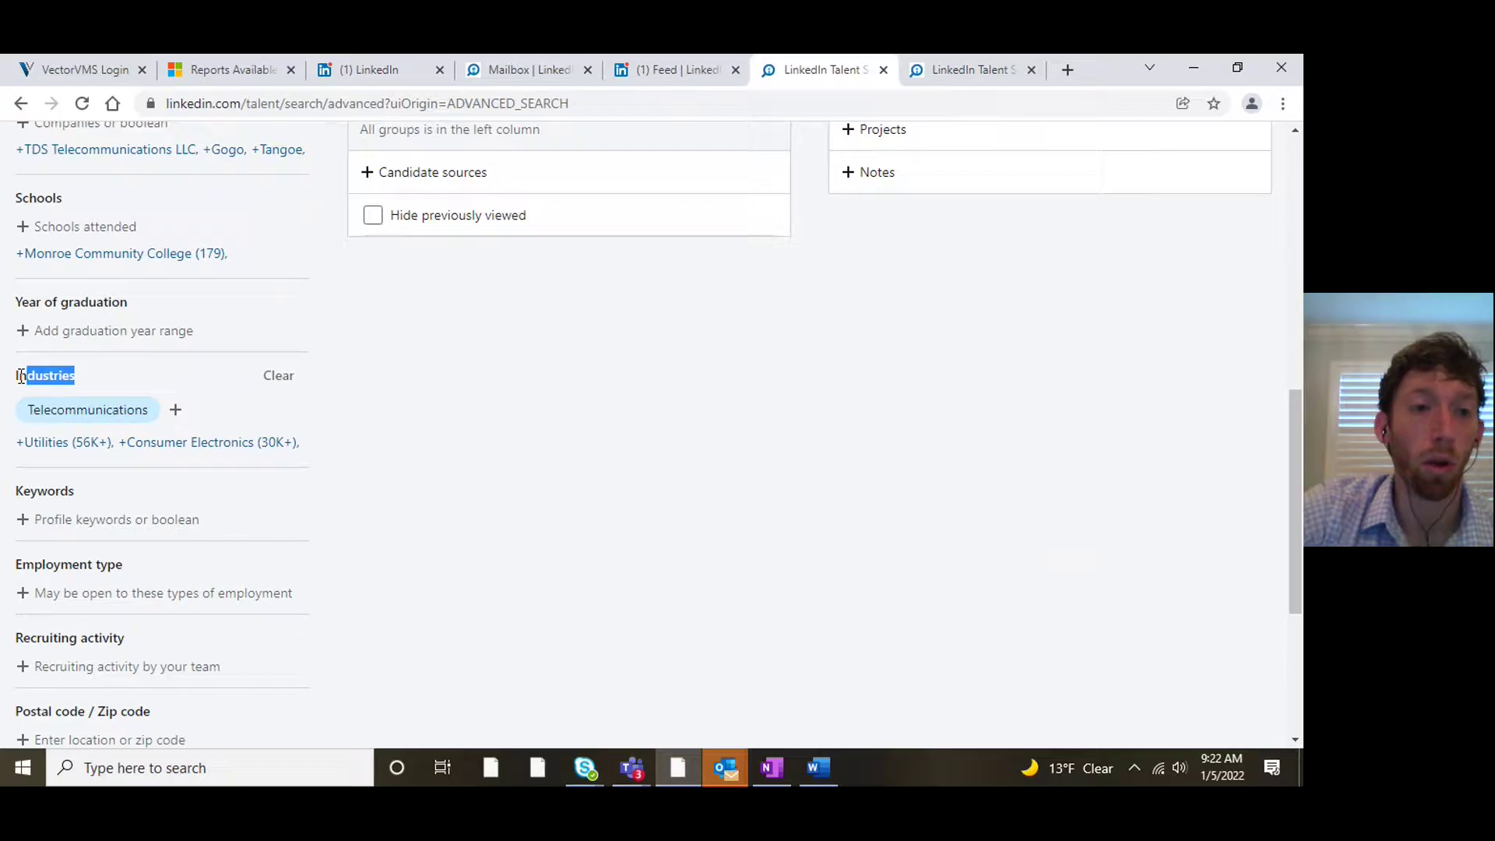
{"action": "left_click", "coordinate": [20, 377]}
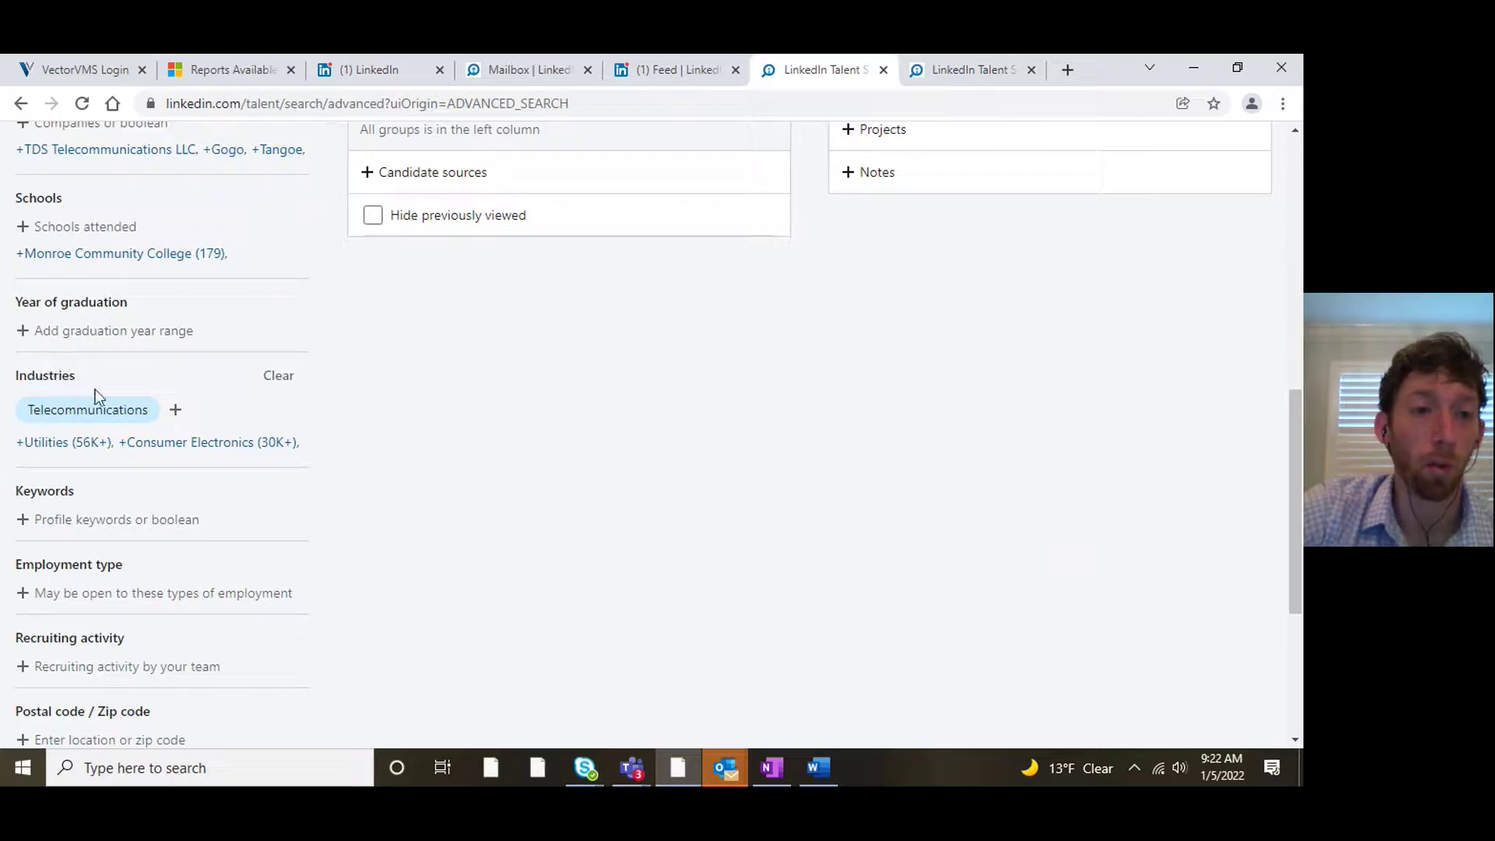
{"action": "left_click", "coordinate": [140, 408]}
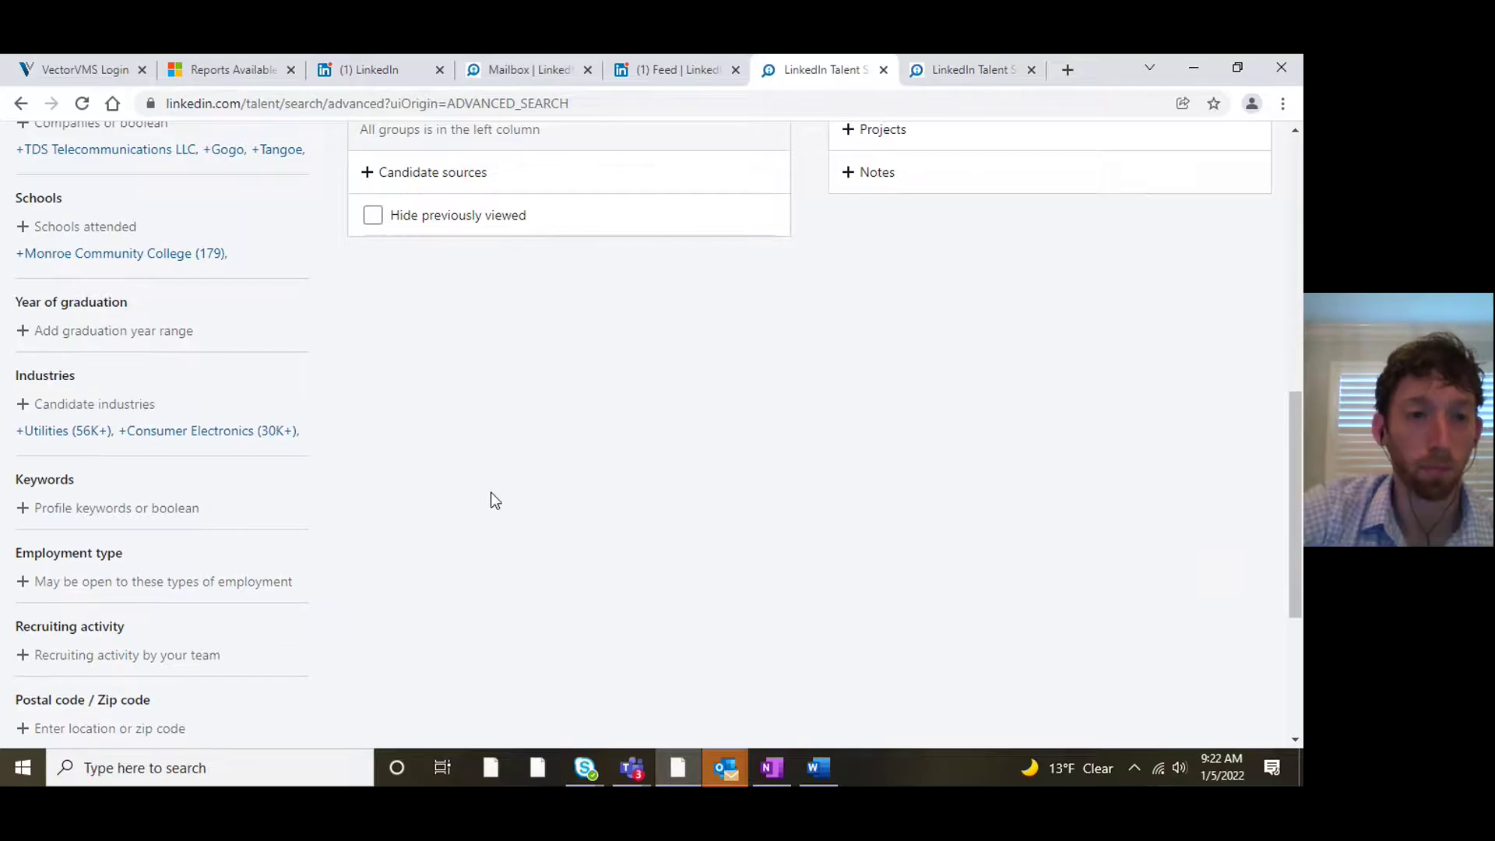
- Try "java and developer and spring and hibernate" as profile keywords, and clear the text again
{"action": "left_click", "coordinate": [145, 514]}
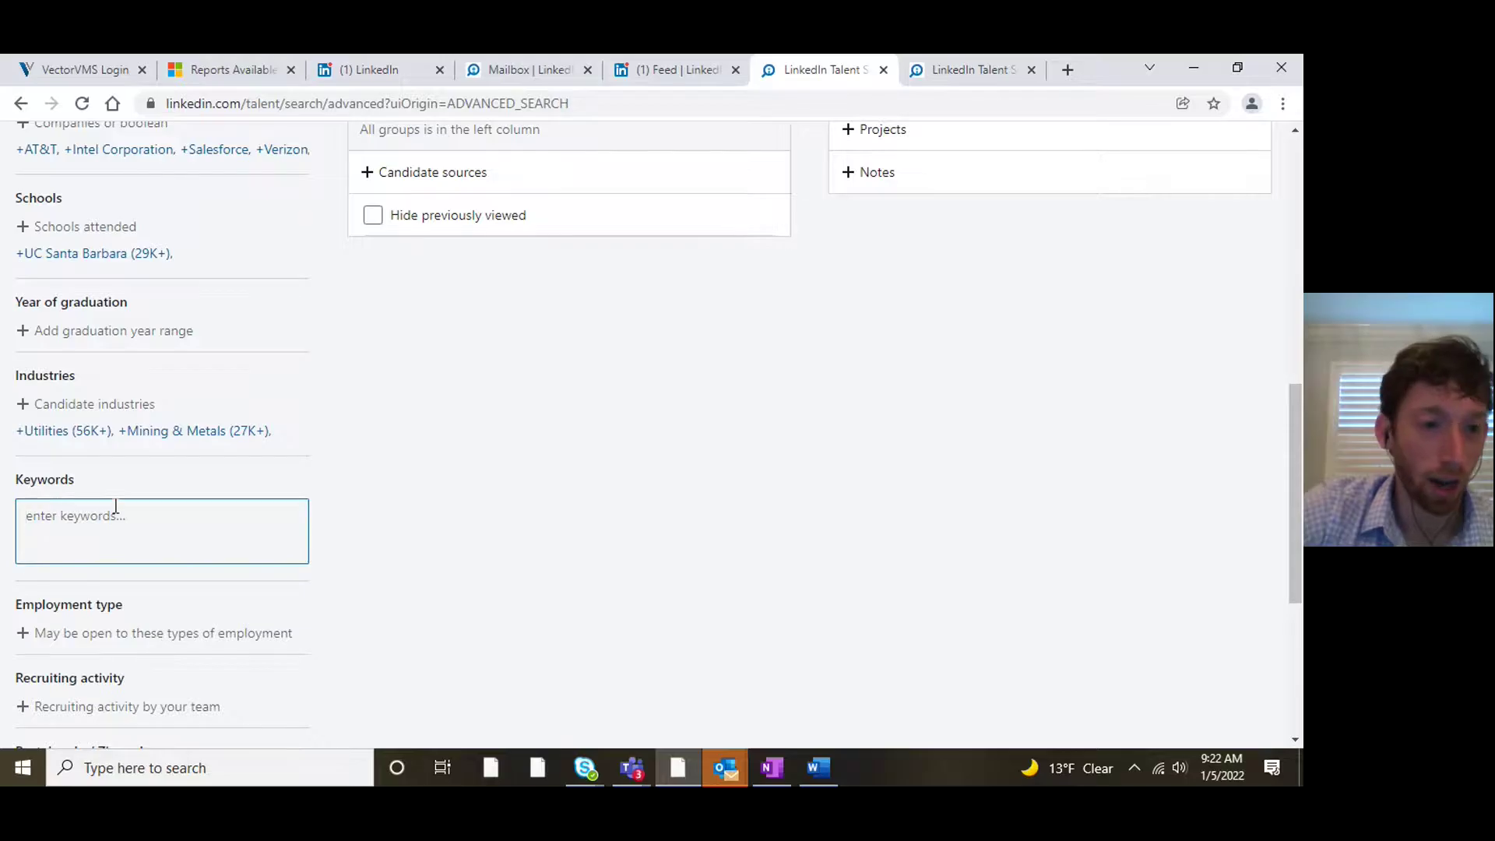
{"action": "scroll", "coordinate": [53, 500], "scroll_direction": "down", "scroll_amount": 2}
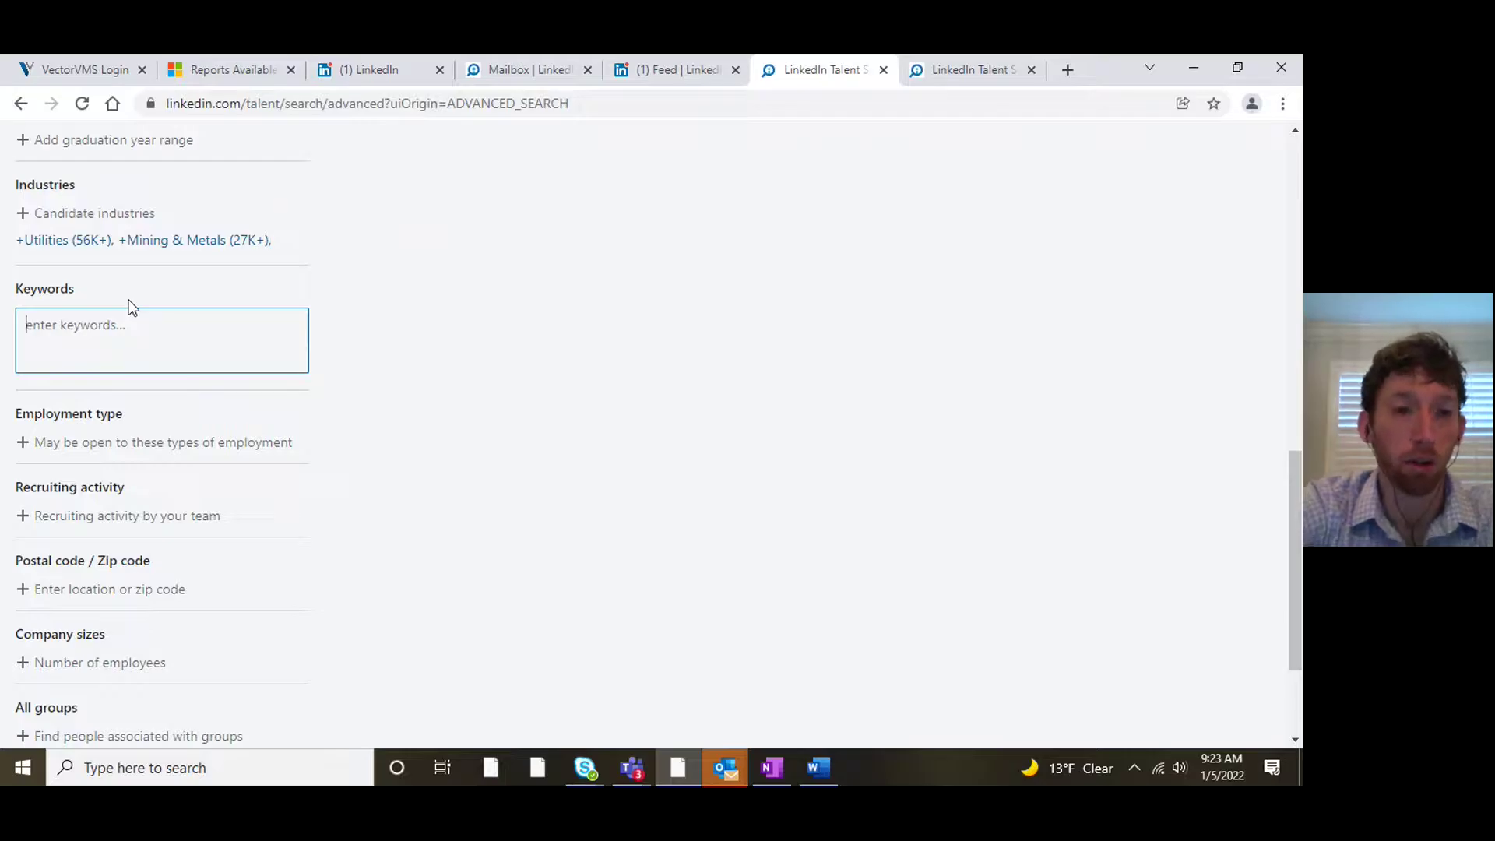
{"action": "type", "text": "java and developer and spring and hibernate"}
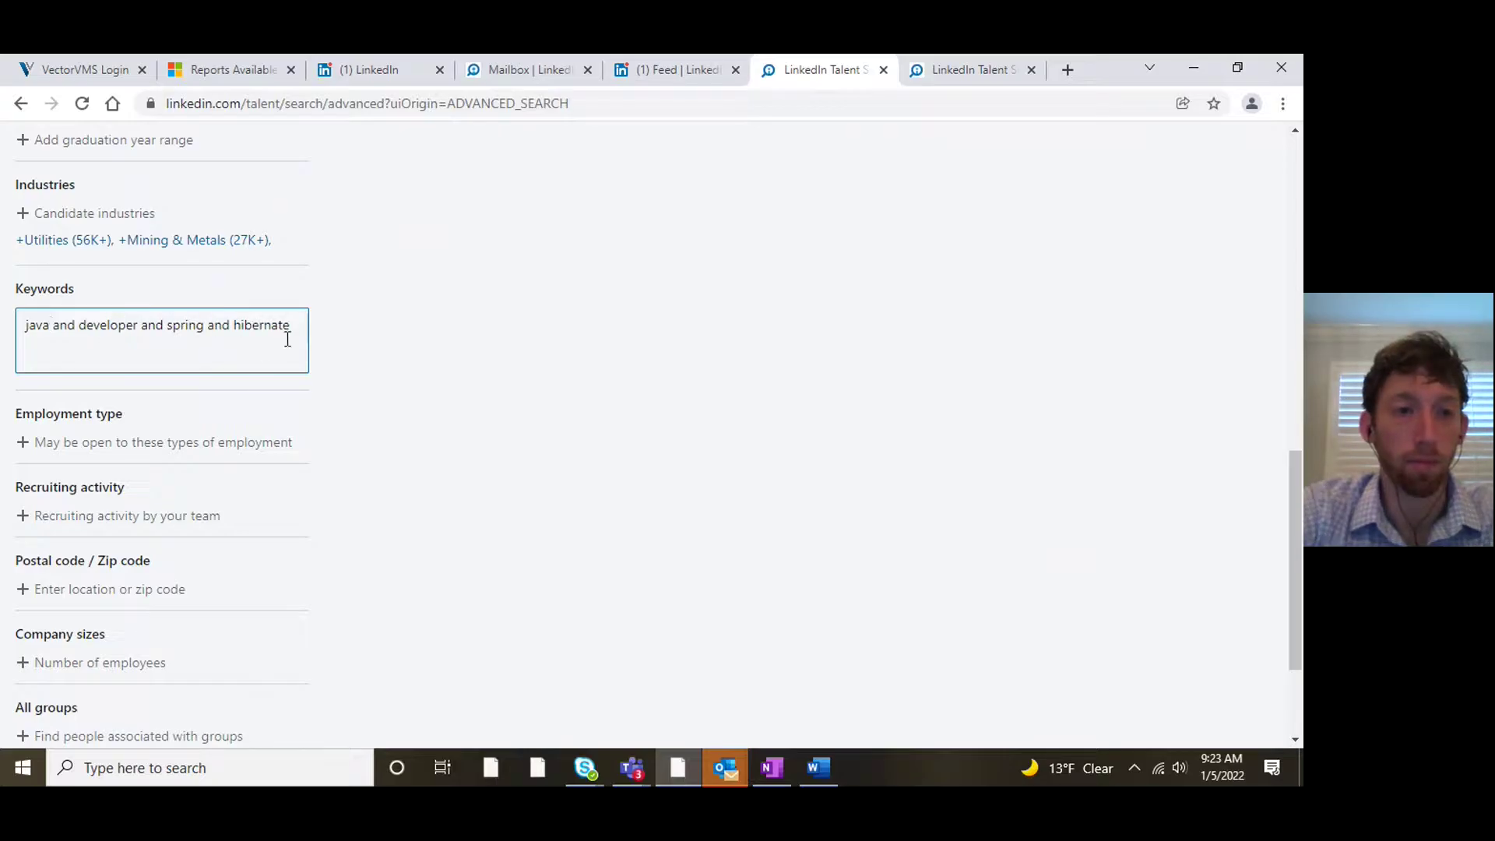
{"action": "left_click_drag", "start_coordinate": [287, 339], "coordinate": [67, 307]}
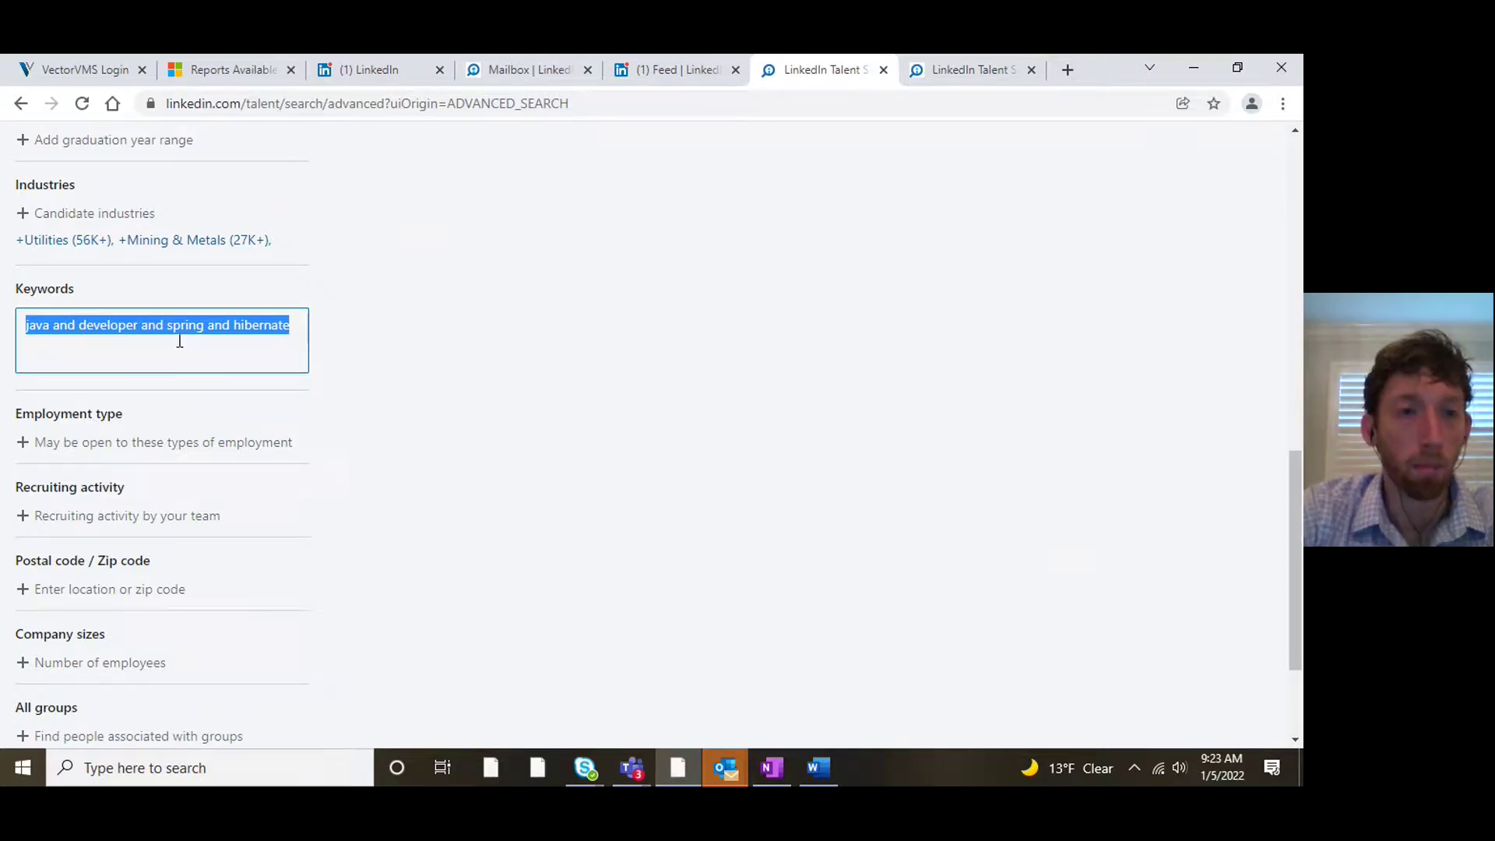
{"action": "key", "text": "BackSpace"}
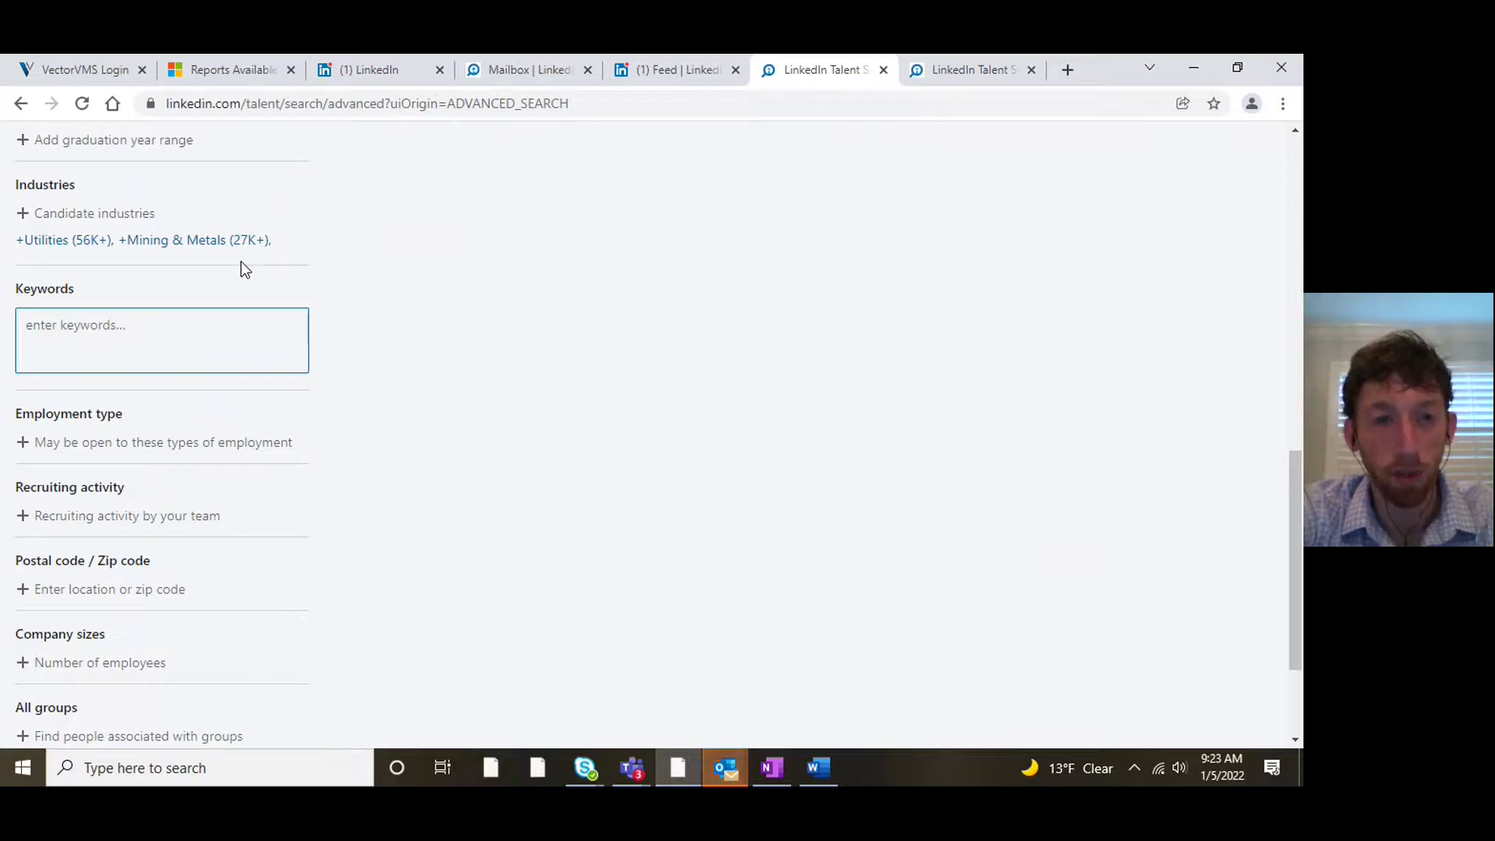
- Try the wildcard keyword "develop*" in the profile keywords filter, and remove it again
{"action": "type", "text": "develop*"}
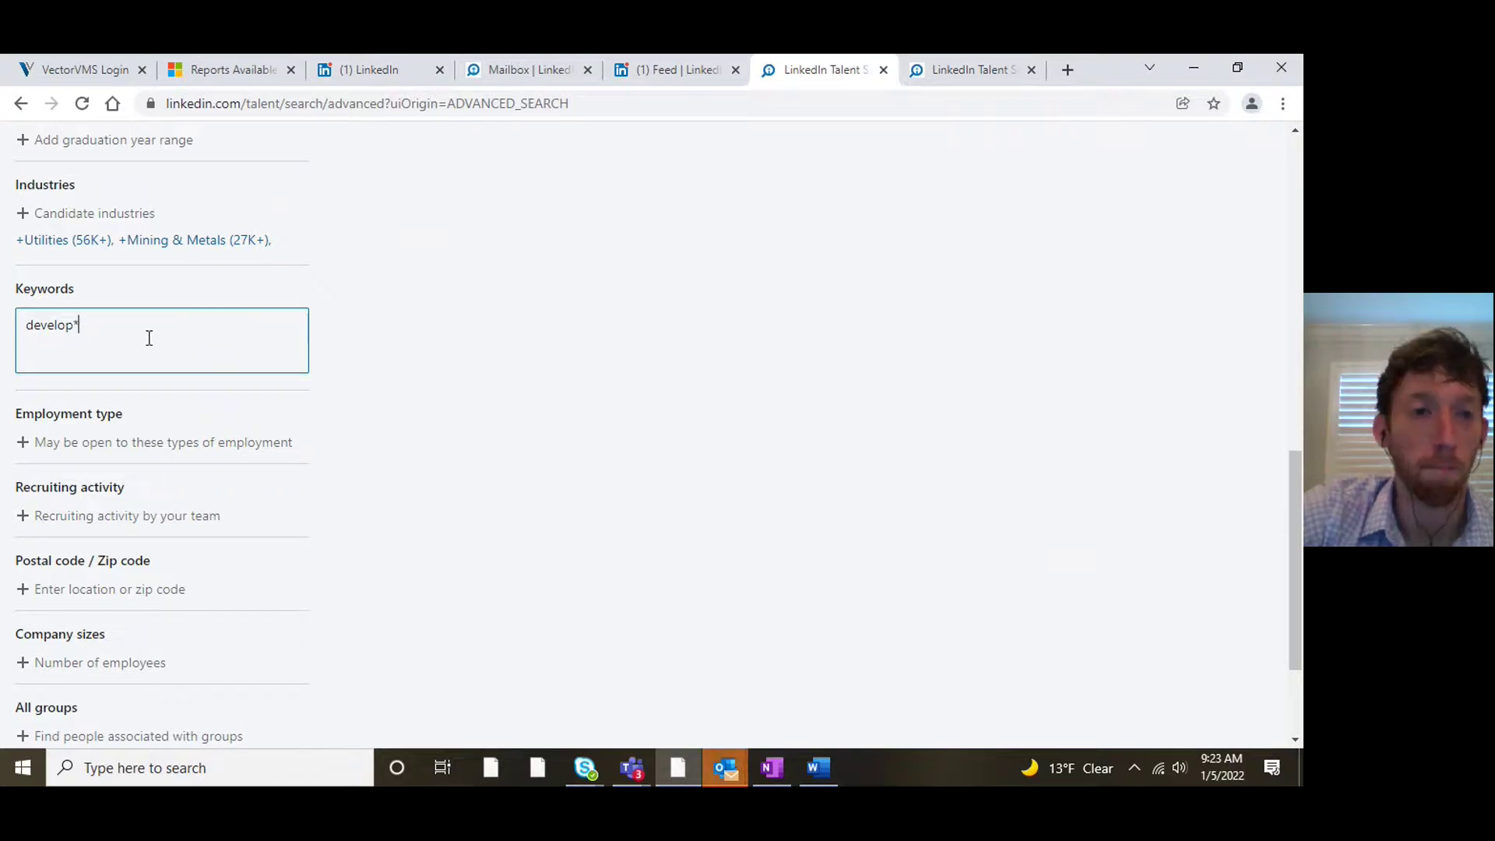
{"action": "left_click_drag", "start_coordinate": [76, 328], "coordinate": [4, 327]}
{"action": "key", "text": "BackSpace"}
{"action": "left_click", "coordinate": [436, 309]}
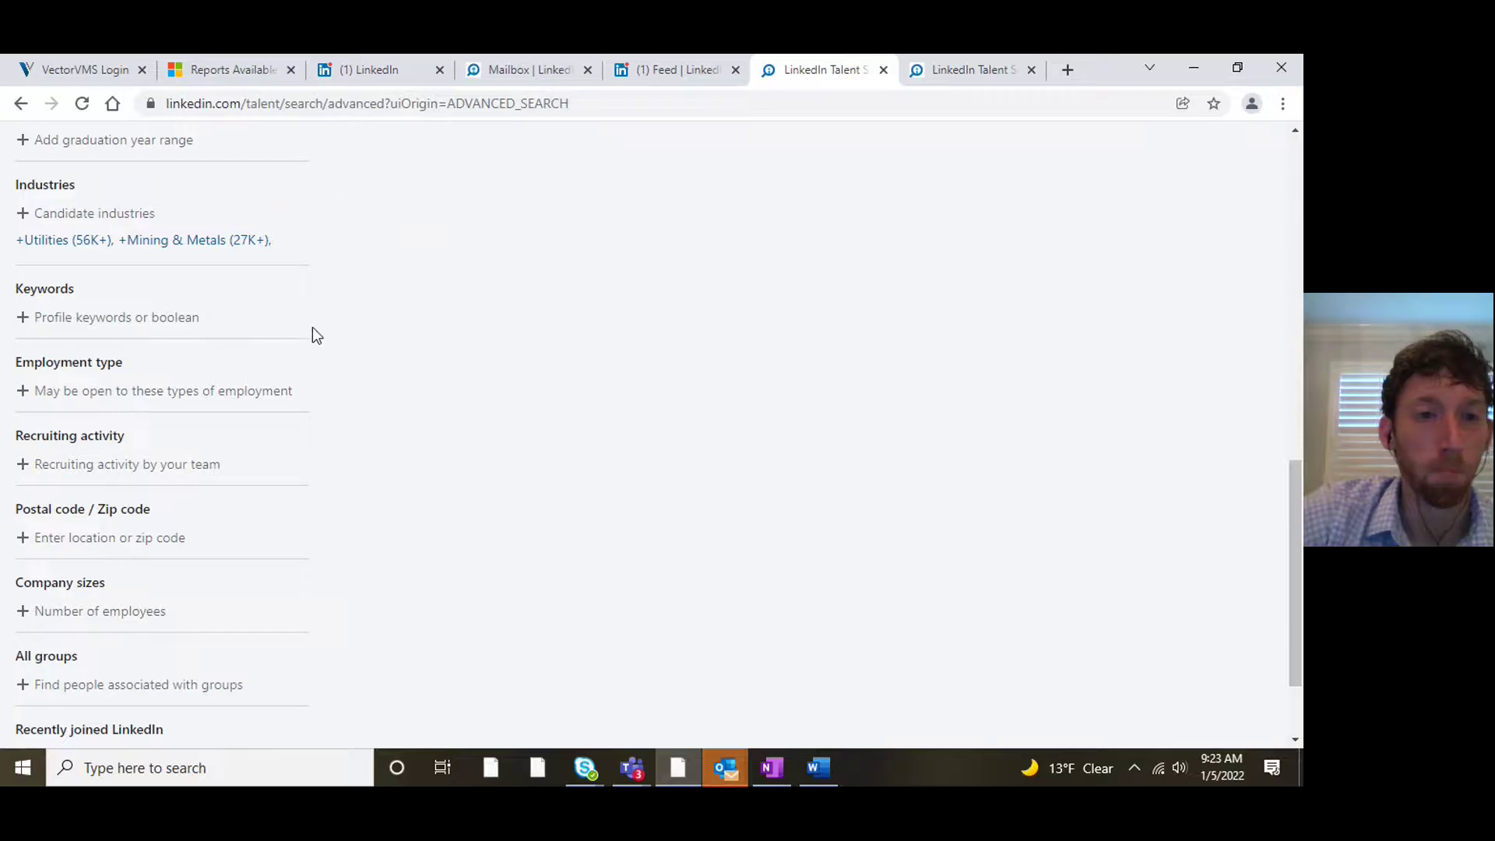
- Enter "java and spring and hibernate" in the profile keywords filter
{"action": "left_click", "coordinate": [123, 317]}
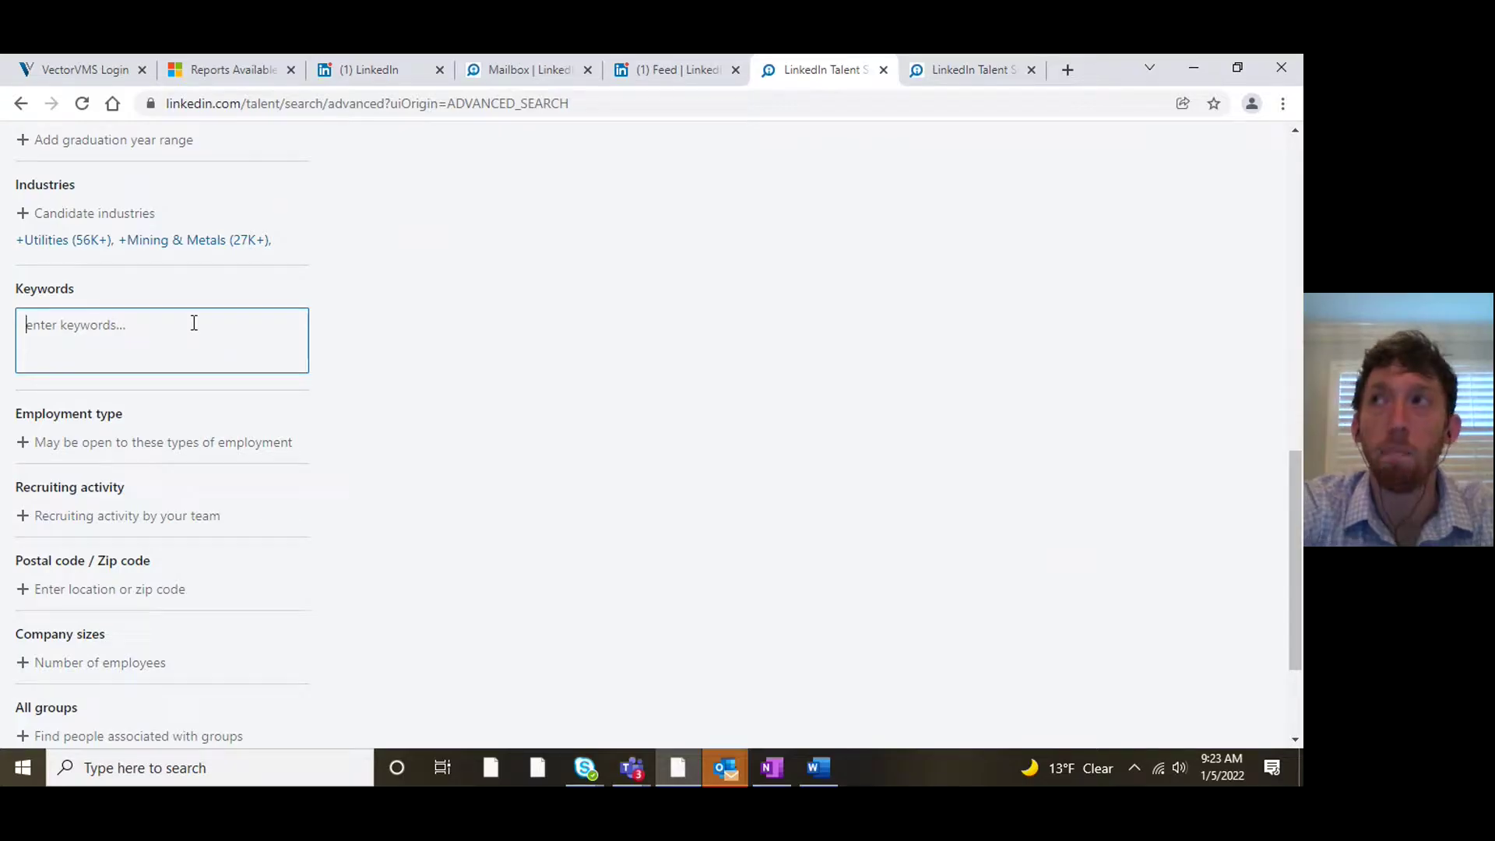
{"action": "type", "text": "and"}
{"action": "key", "text": "BackSpace"}
{"action": "key", "text": "BackSpace"}
{"action": "type", "text": "java and spring and hiberante"}
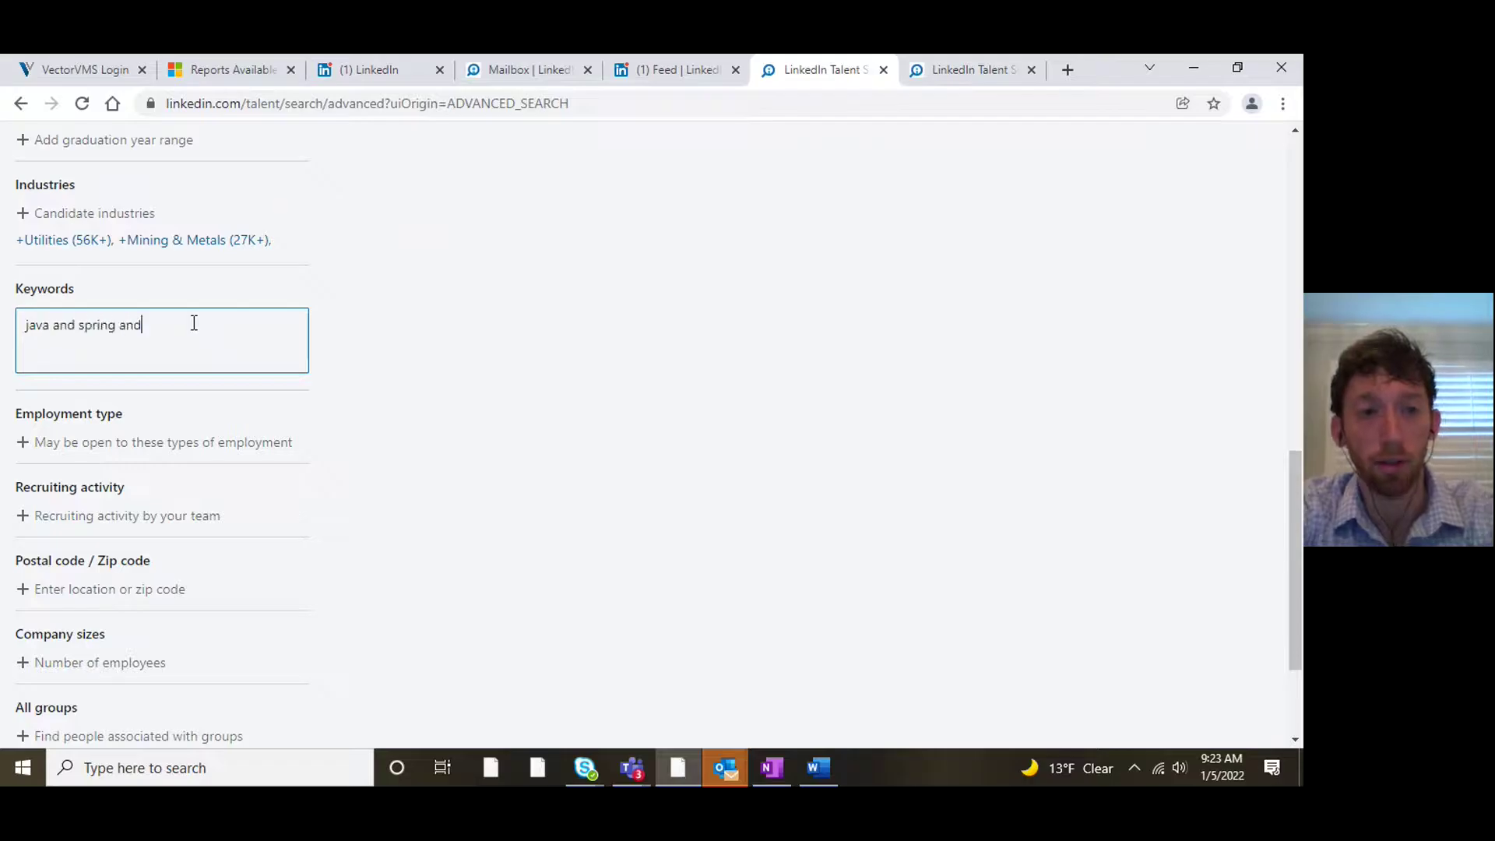
{"action": "key", "text": "BackSpace"}
{"action": "key", "text": "BackSpace"}
{"action": "key", "text": "BackSpace"}
{"action": "key", "text": "BackSpace"}
{"action": "type", "text": "nate"}
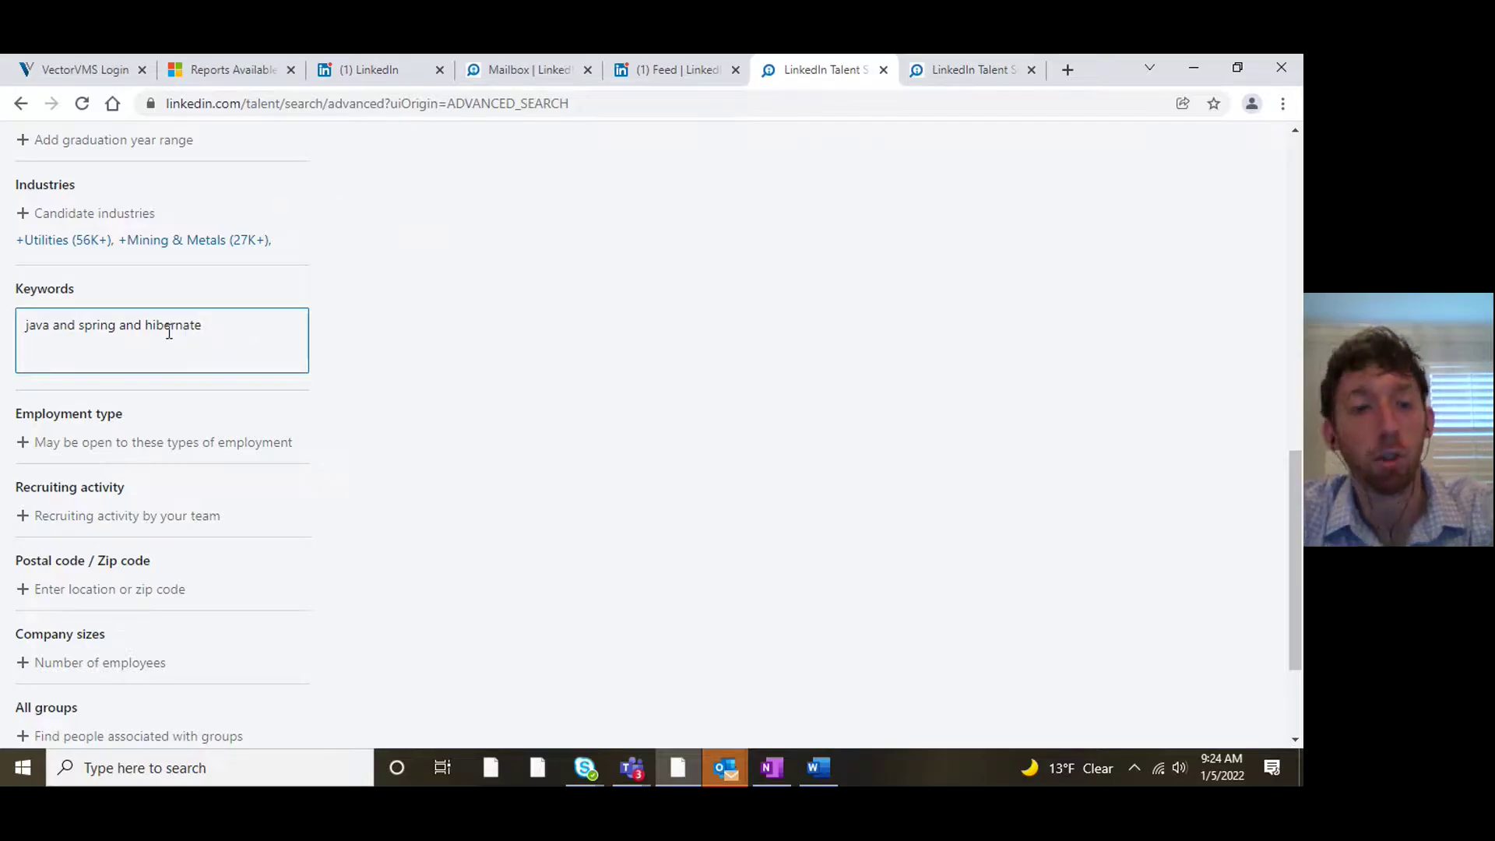
- Capitalize the Boolean operators so the keywords read "java AND spring AND hibernate"
{"action": "left_click_drag", "start_coordinate": [145, 325], "coordinate": [53, 325]}
{"action": "type", "text": "AND spring AND"}
{"action": "key", "text": "BackSpace"}
{"action": "scroll", "coordinate": [523, 413], "scroll_direction": "up", "scroll_amount": 5}
{"action": "scroll", "coordinate": [495, 518], "scroll_direction": "down", "scroll_amount": 2}
{"action": "scroll", "coordinate": [526, 530], "scroll_direction": "up", "scroll_amount": 5}
{"action": "scroll", "coordinate": [526, 529], "scroll_direction": "down", "scroll_amount": 6}
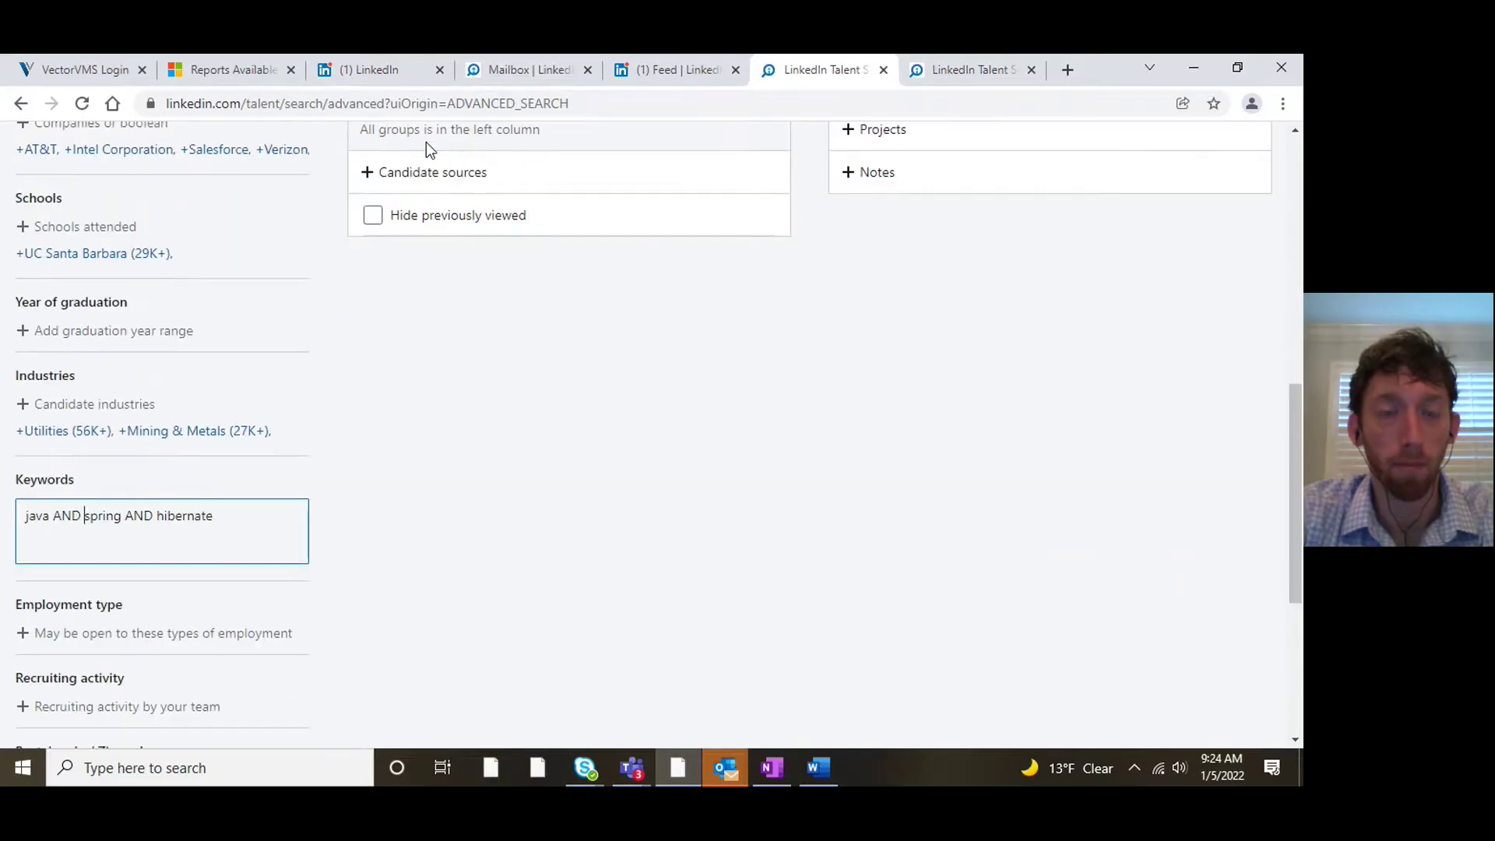
{"action": "left_click", "coordinate": [358, 165]}
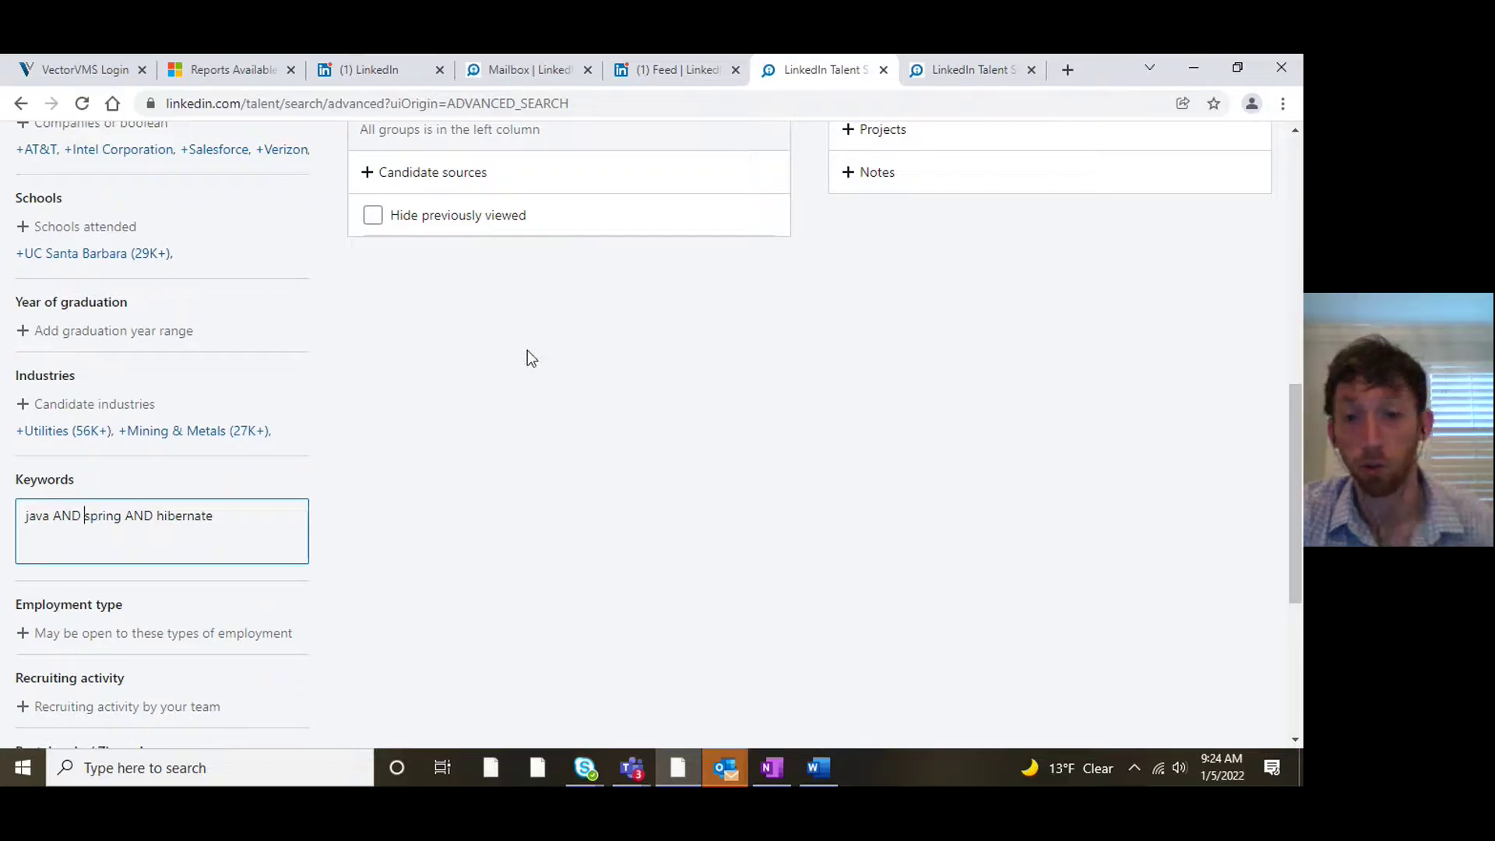
- Delete the Boolean string from the profile keywords filter and leave the filter empty
{"action": "triple_click", "coordinate": [111, 522]}
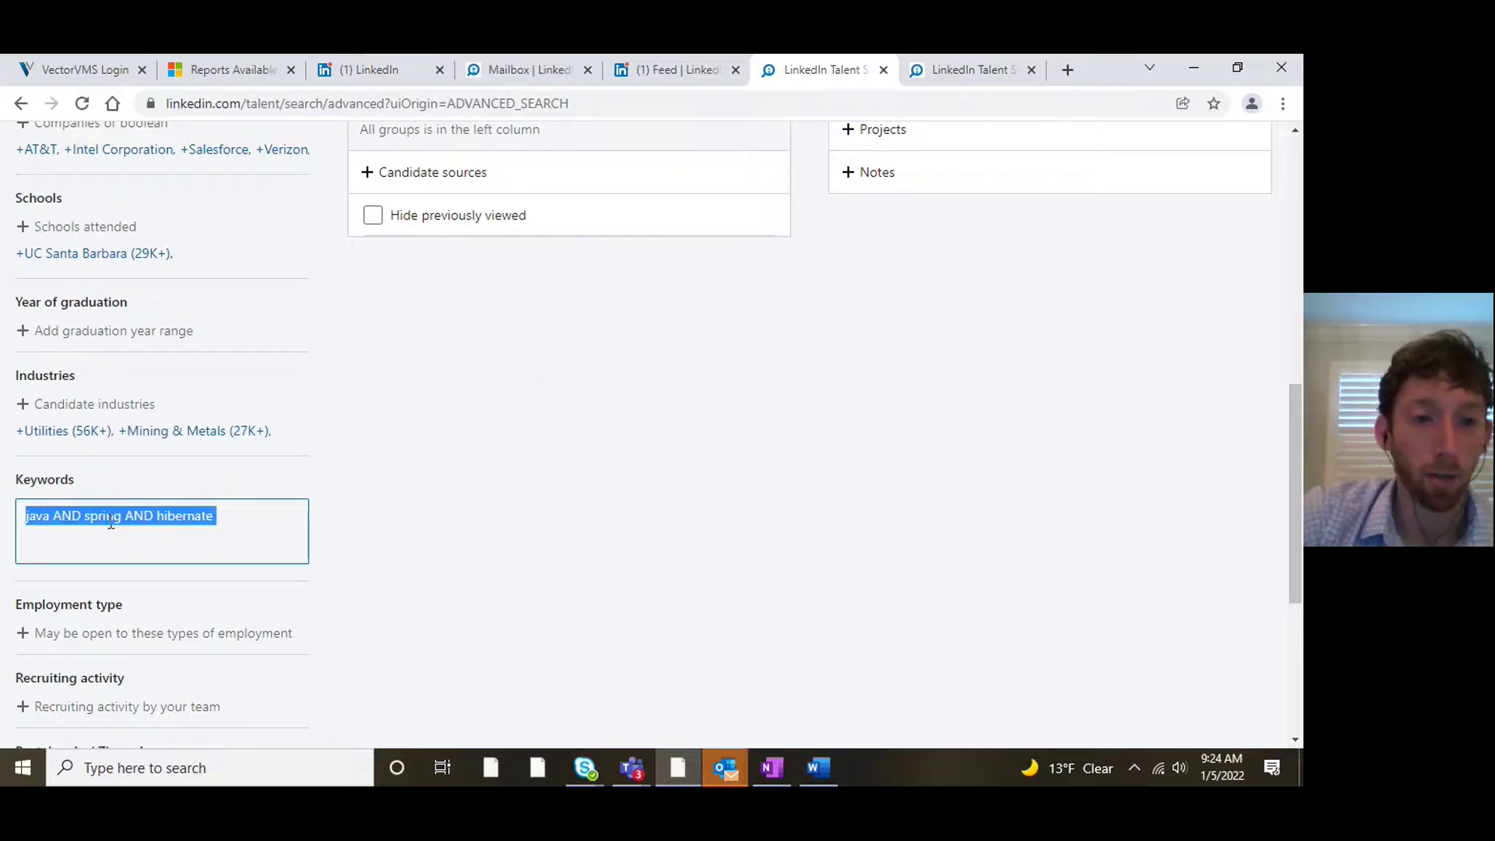
{"action": "key", "text": "BackSpace"}
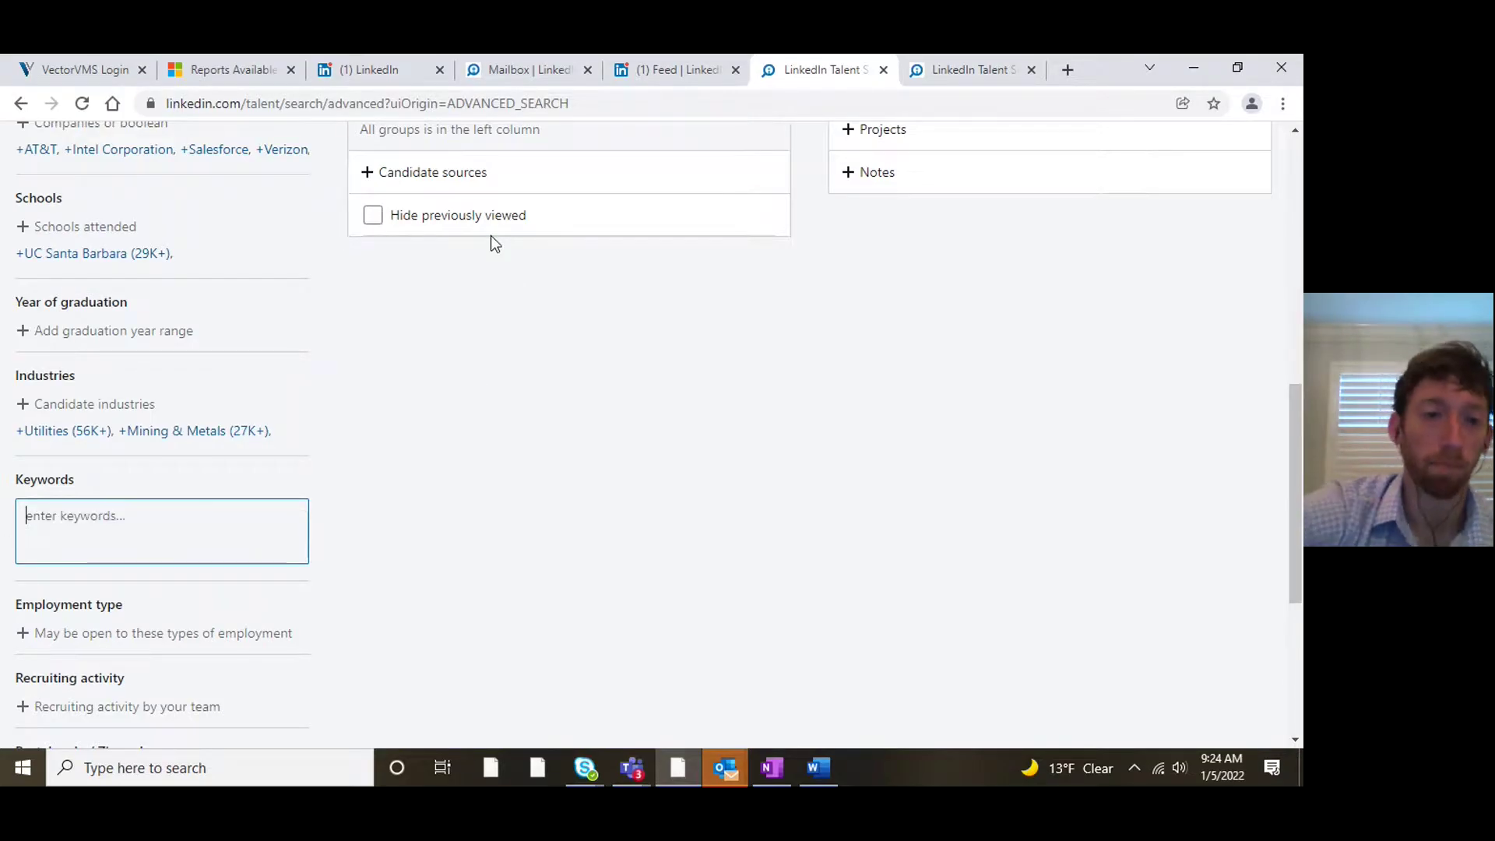
{"action": "left_click", "coordinate": [495, 461]}
- Look at the options of the employment type filter without choosing any
{"action": "scroll", "coordinate": [471, 485], "scroll_direction": "down", "scroll_amount": 2}
{"action": "left_click", "coordinate": [245, 394]}
{"action": "left_click", "coordinate": [384, 363]}
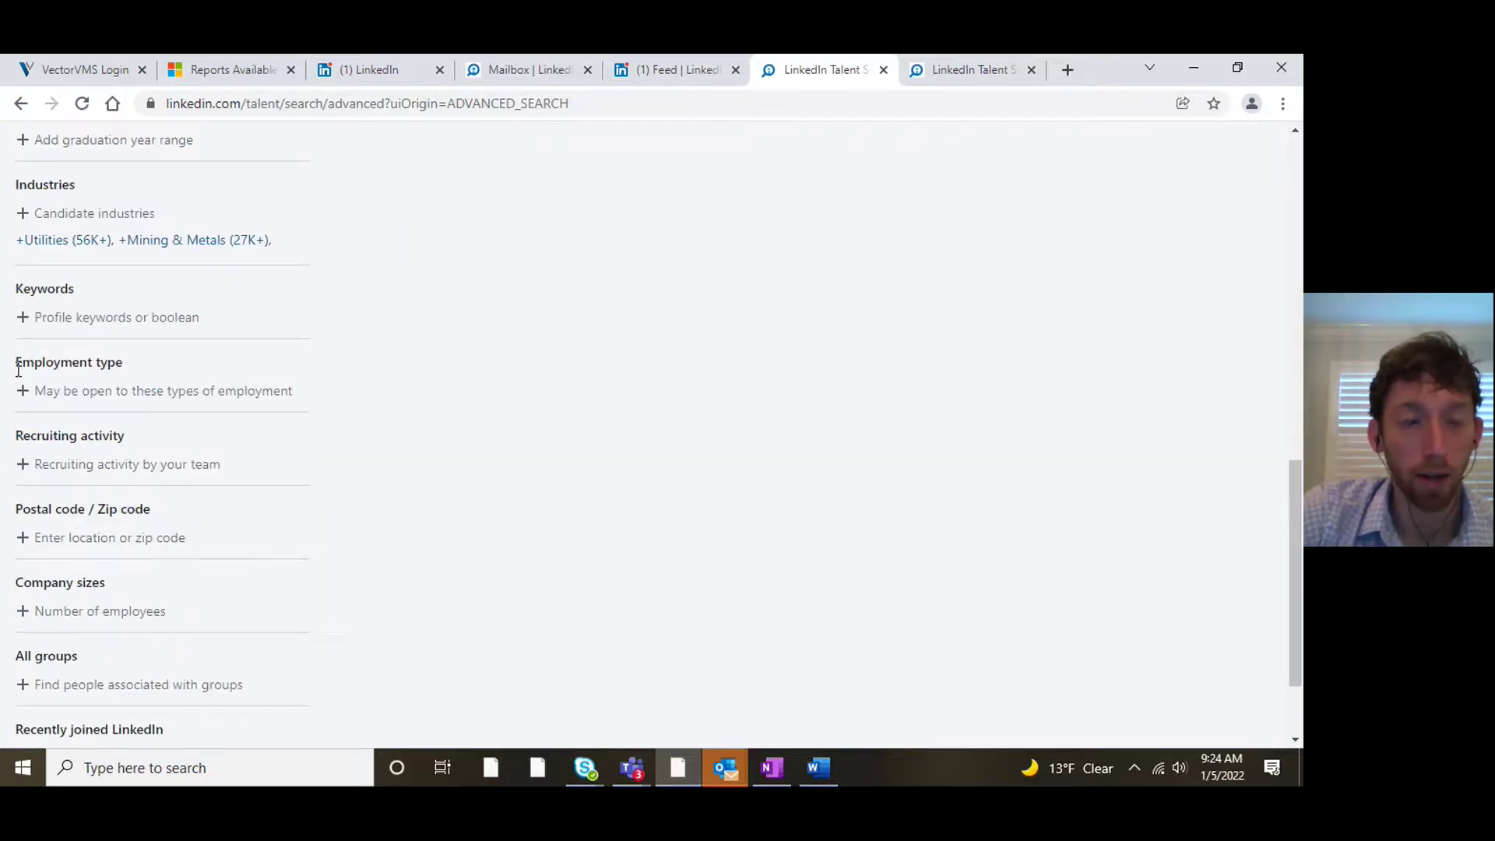
{"action": "left_click", "coordinate": [160, 394]}
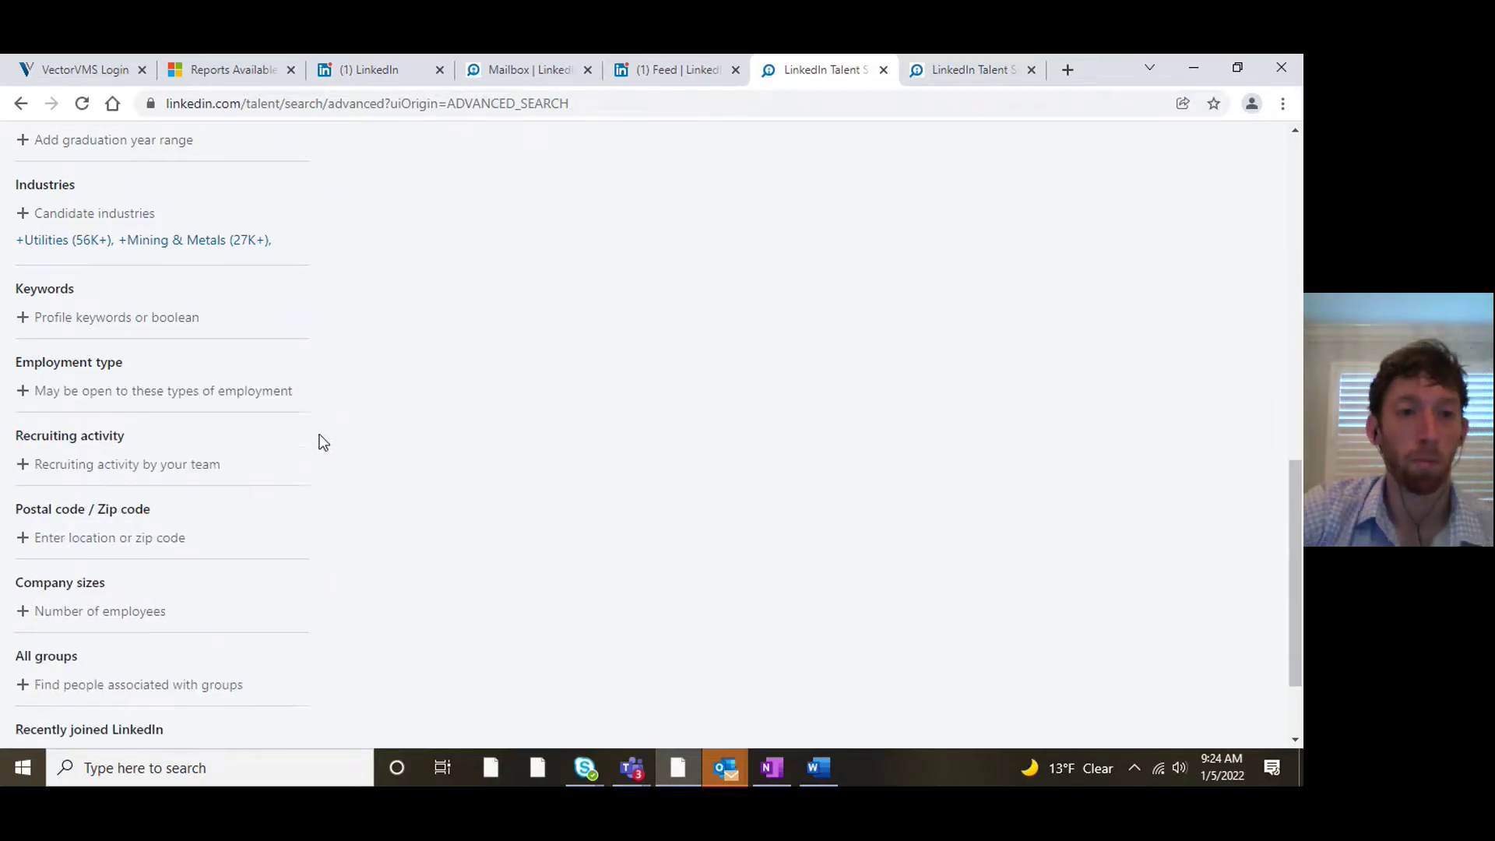
- Open the recruiting activity filter and view the activity options for People with
{"action": "scroll", "coordinate": [320, 437], "scroll_direction": "down", "scroll_amount": 3}
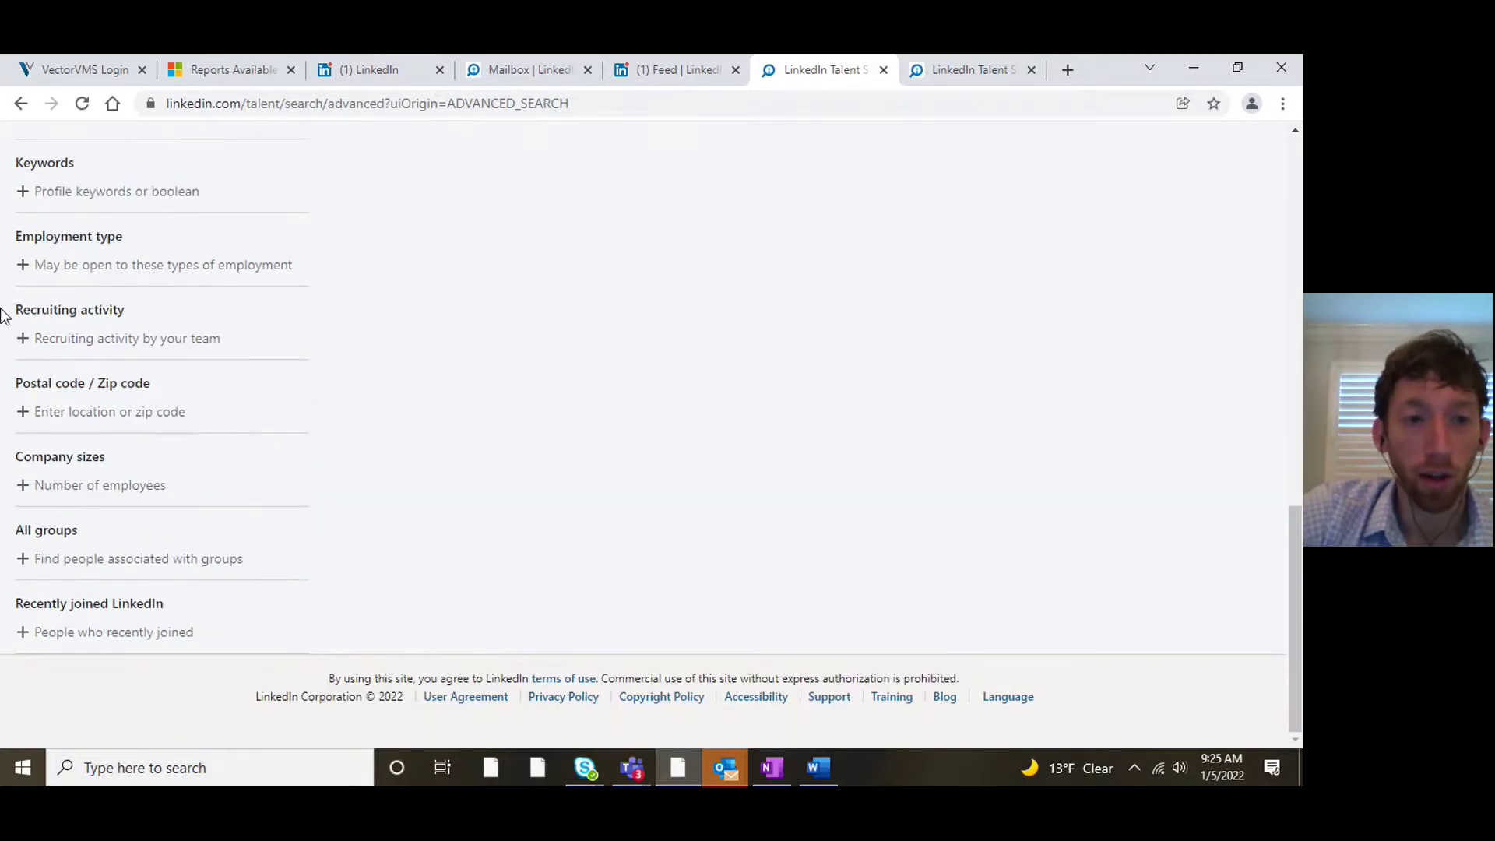
{"action": "left_click_drag", "start_coordinate": [4, 310], "coordinate": [109, 311]}
{"action": "scroll", "coordinate": [226, 401], "scroll_direction": "up", "scroll_amount": 1}
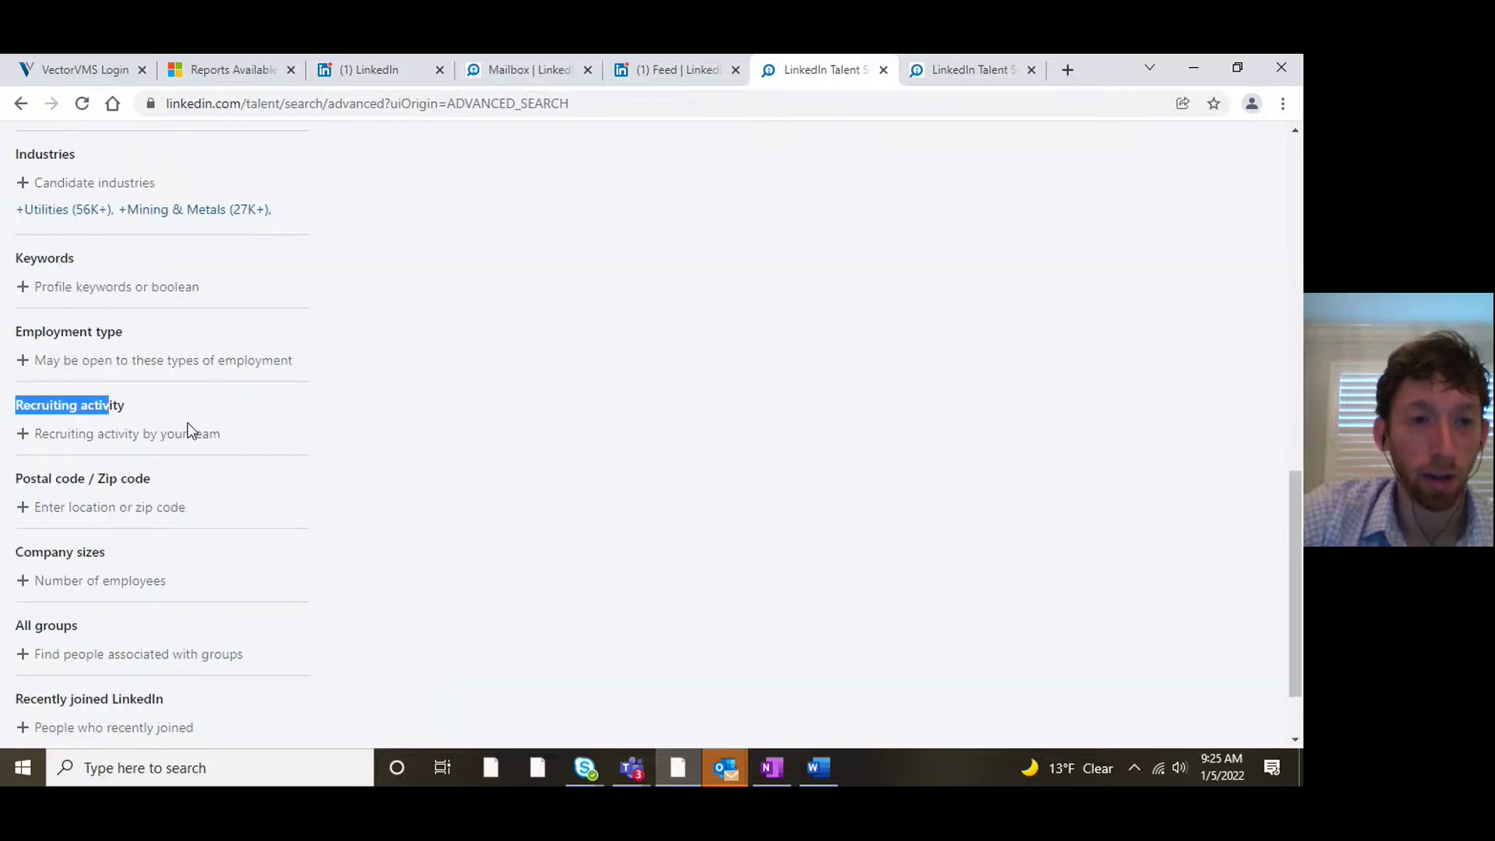
{"action": "left_click", "coordinate": [187, 432]}
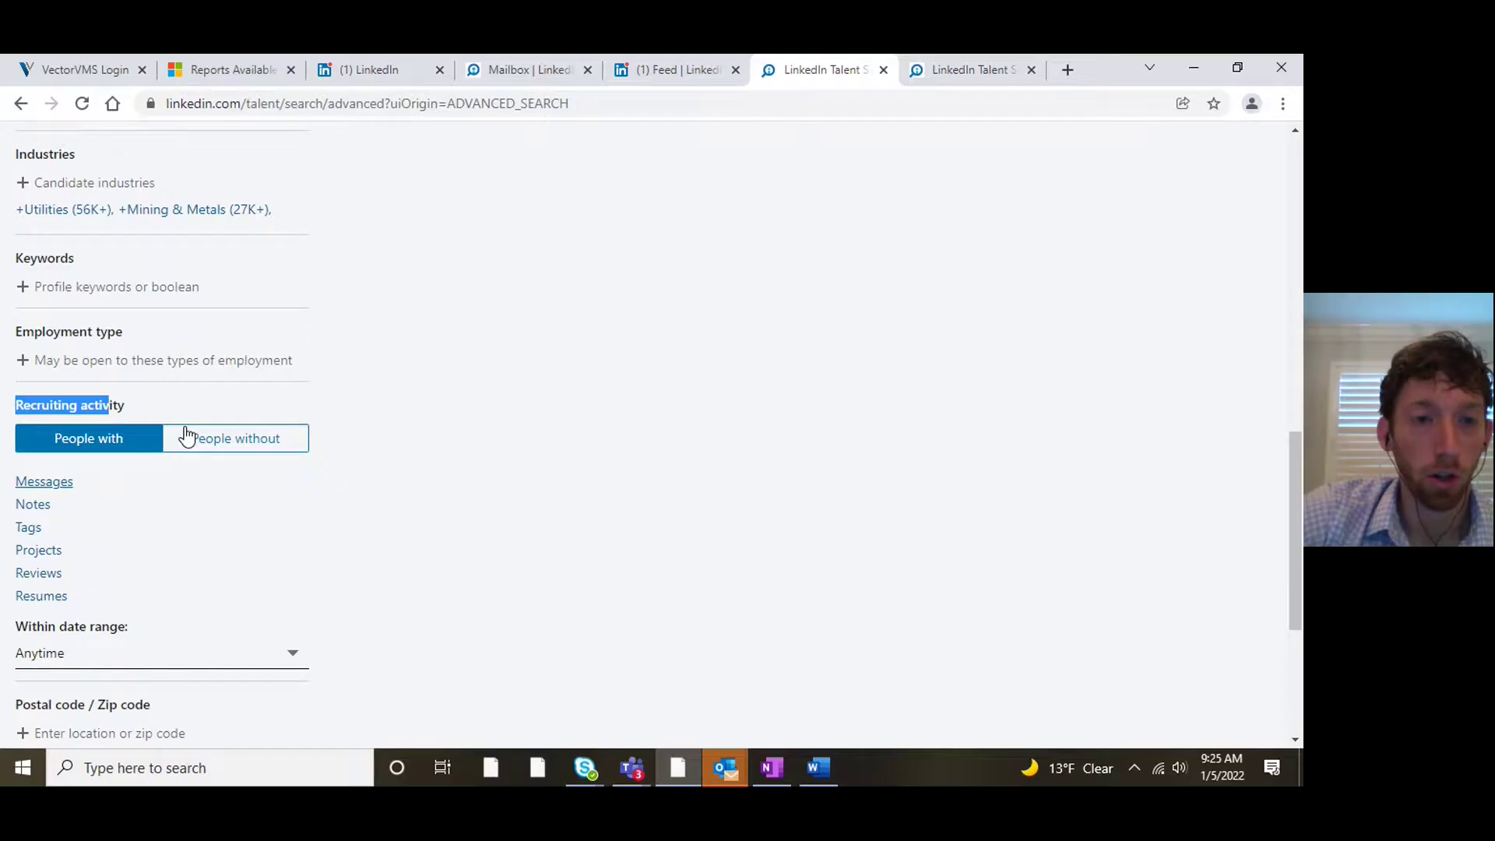
{"action": "left_click", "coordinate": [467, 498]}
{"action": "left_click", "coordinate": [78, 436]}
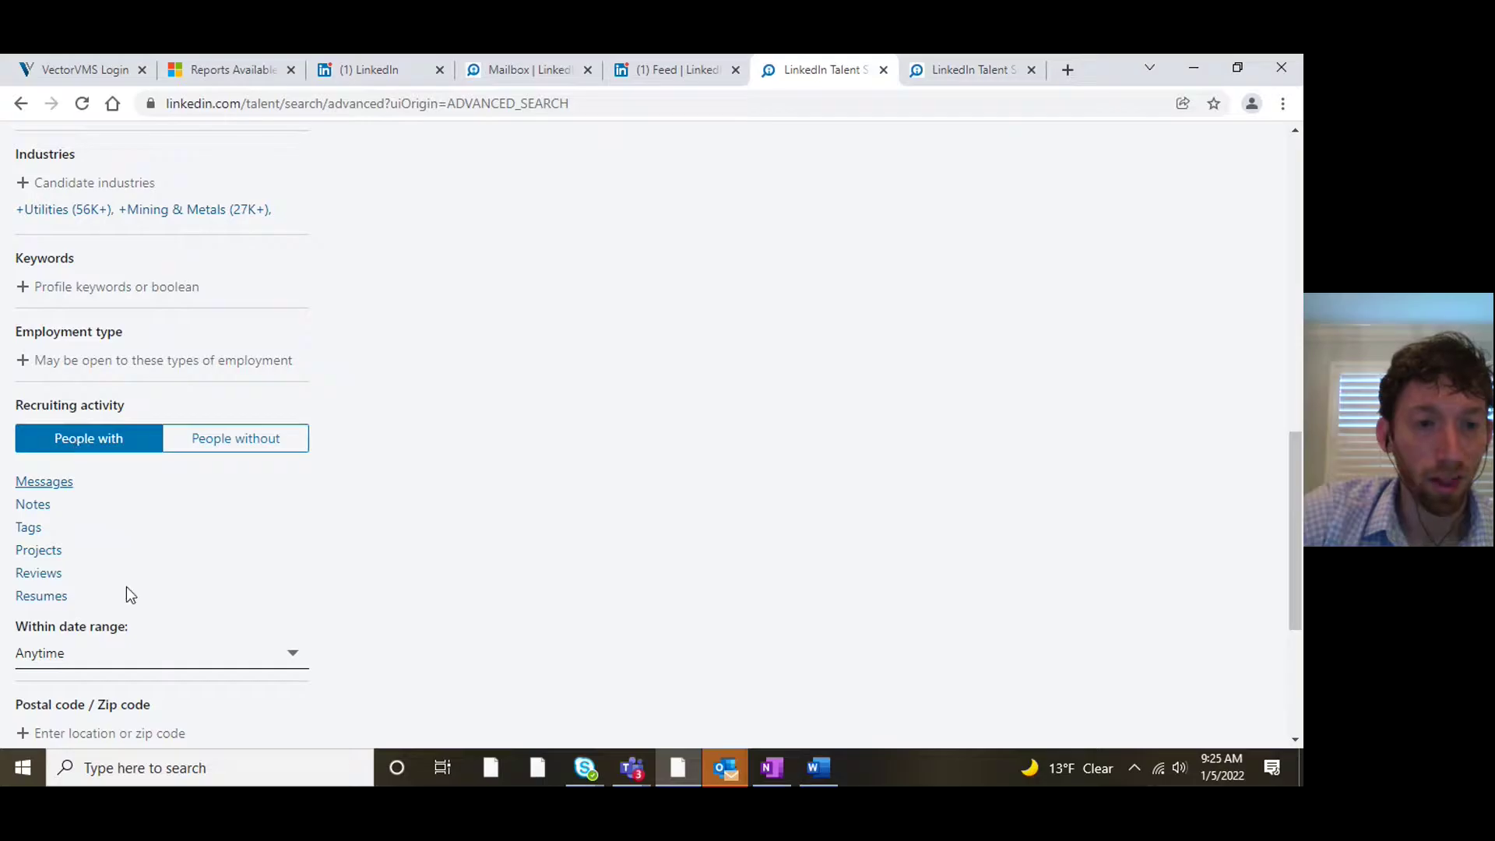
- Set the recruiting activity filter to People without Messages within the Past 1 week date range
{"action": "left_click", "coordinate": [220, 448]}
{"action": "left_click", "coordinate": [161, 653]}
{"action": "left_click", "coordinate": [160, 533]}
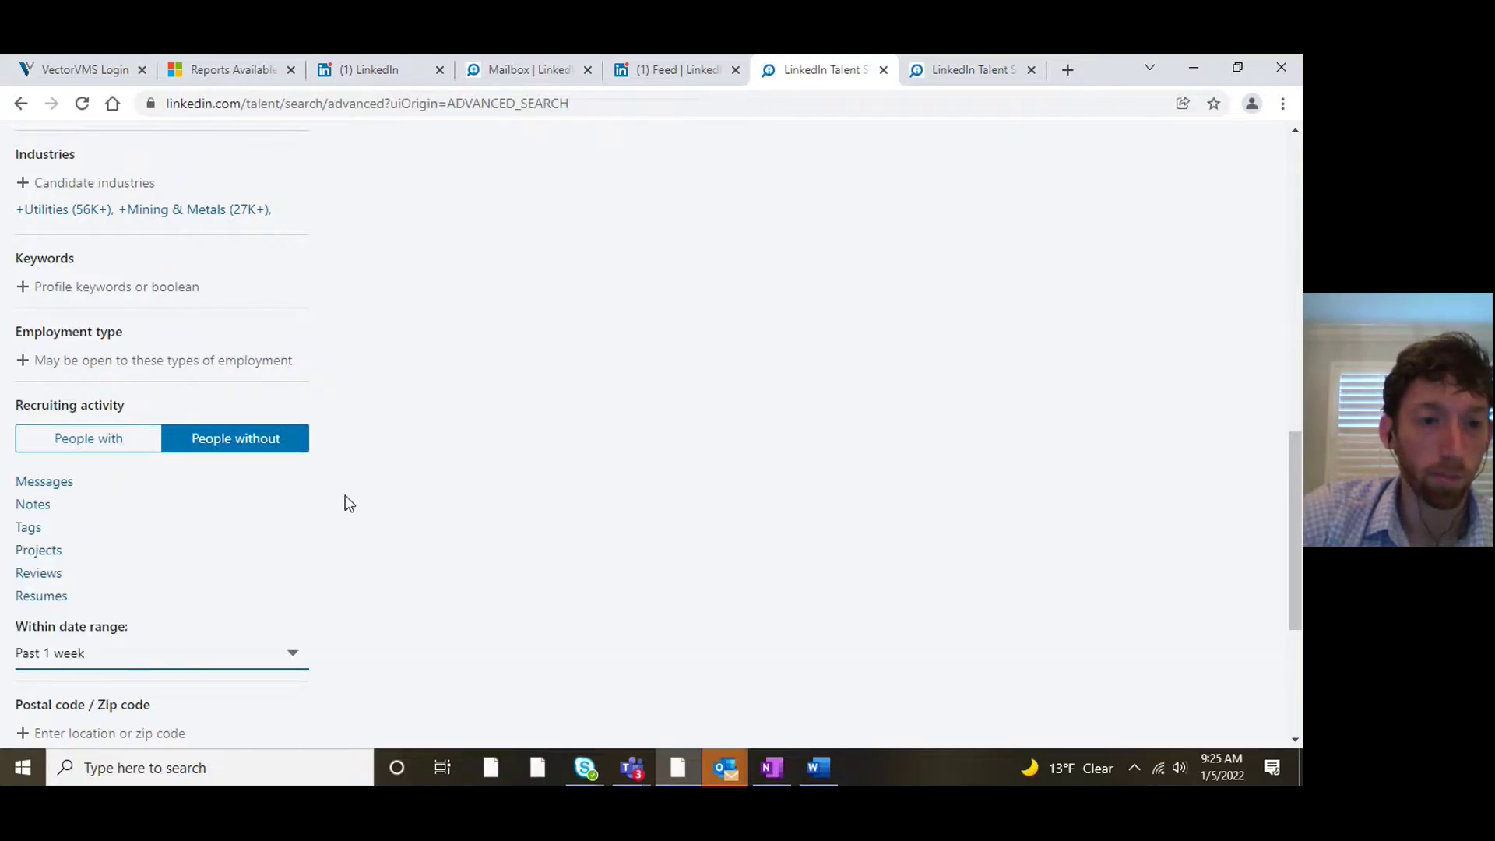
{"action": "left_click", "coordinate": [358, 502]}
{"action": "left_click", "coordinate": [158, 442]}
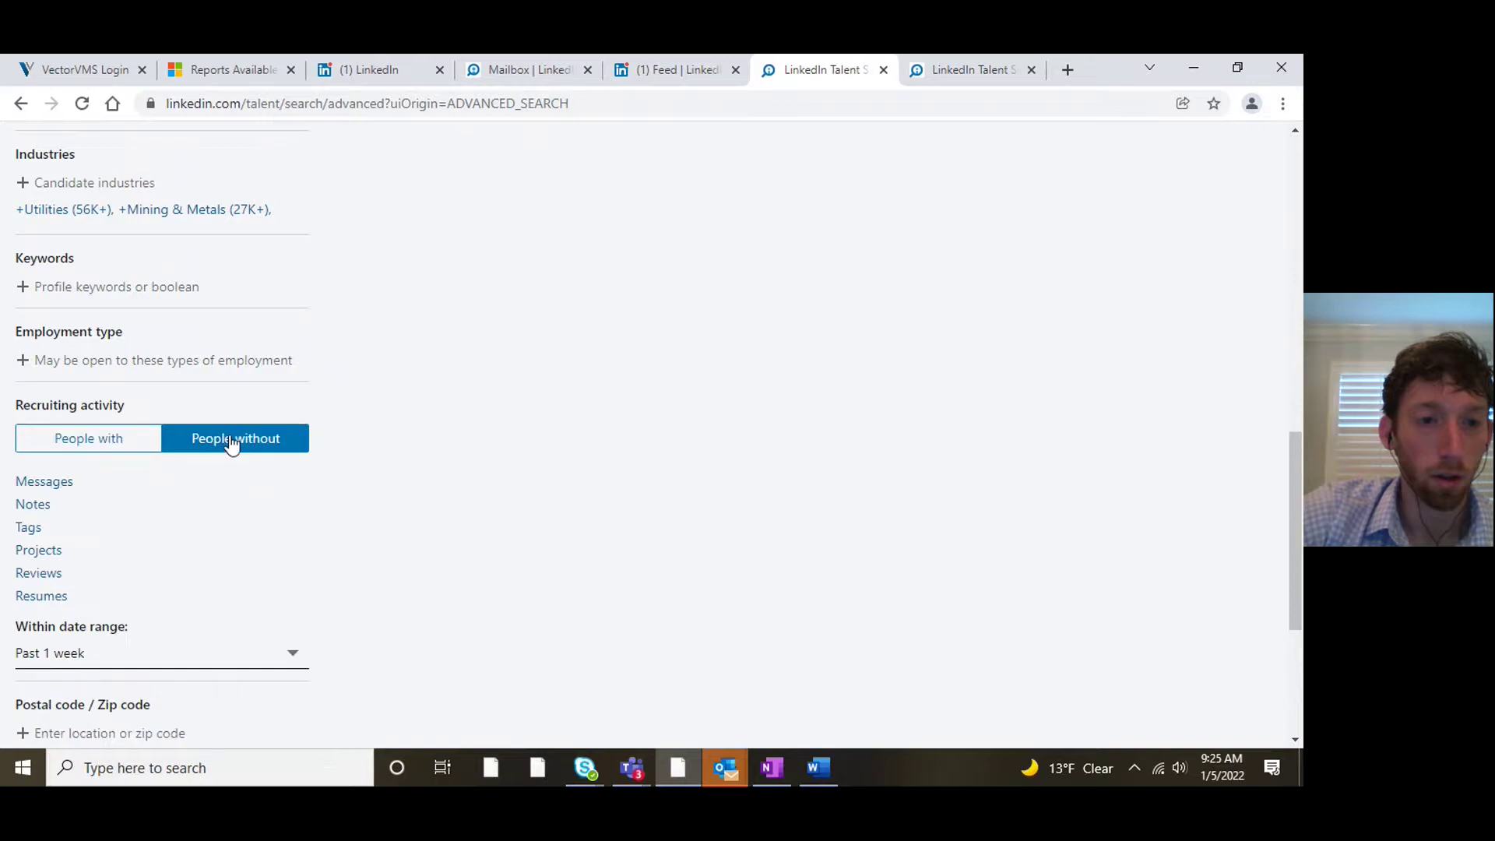
{"action": "left_click", "coordinate": [35, 481]}
{"action": "left_click", "coordinate": [381, 511]}
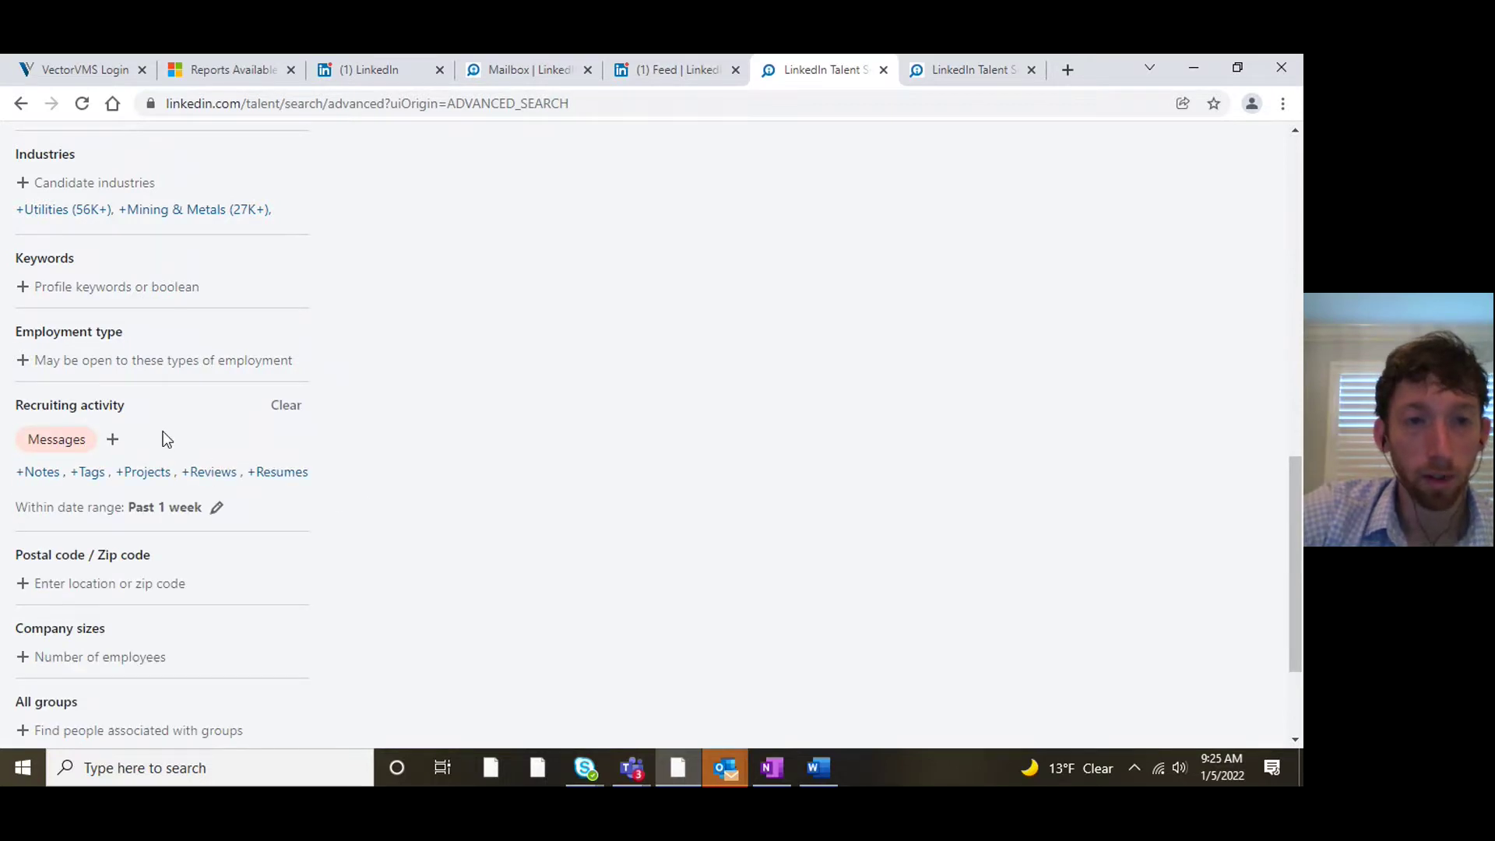
- Change the recruiting activity date range to Past year
{"action": "scroll", "coordinate": [314, 449], "scroll_direction": "up", "scroll_amount": 1}
{"action": "scroll", "coordinate": [313, 450], "scroll_direction": "down", "scroll_amount": 1}
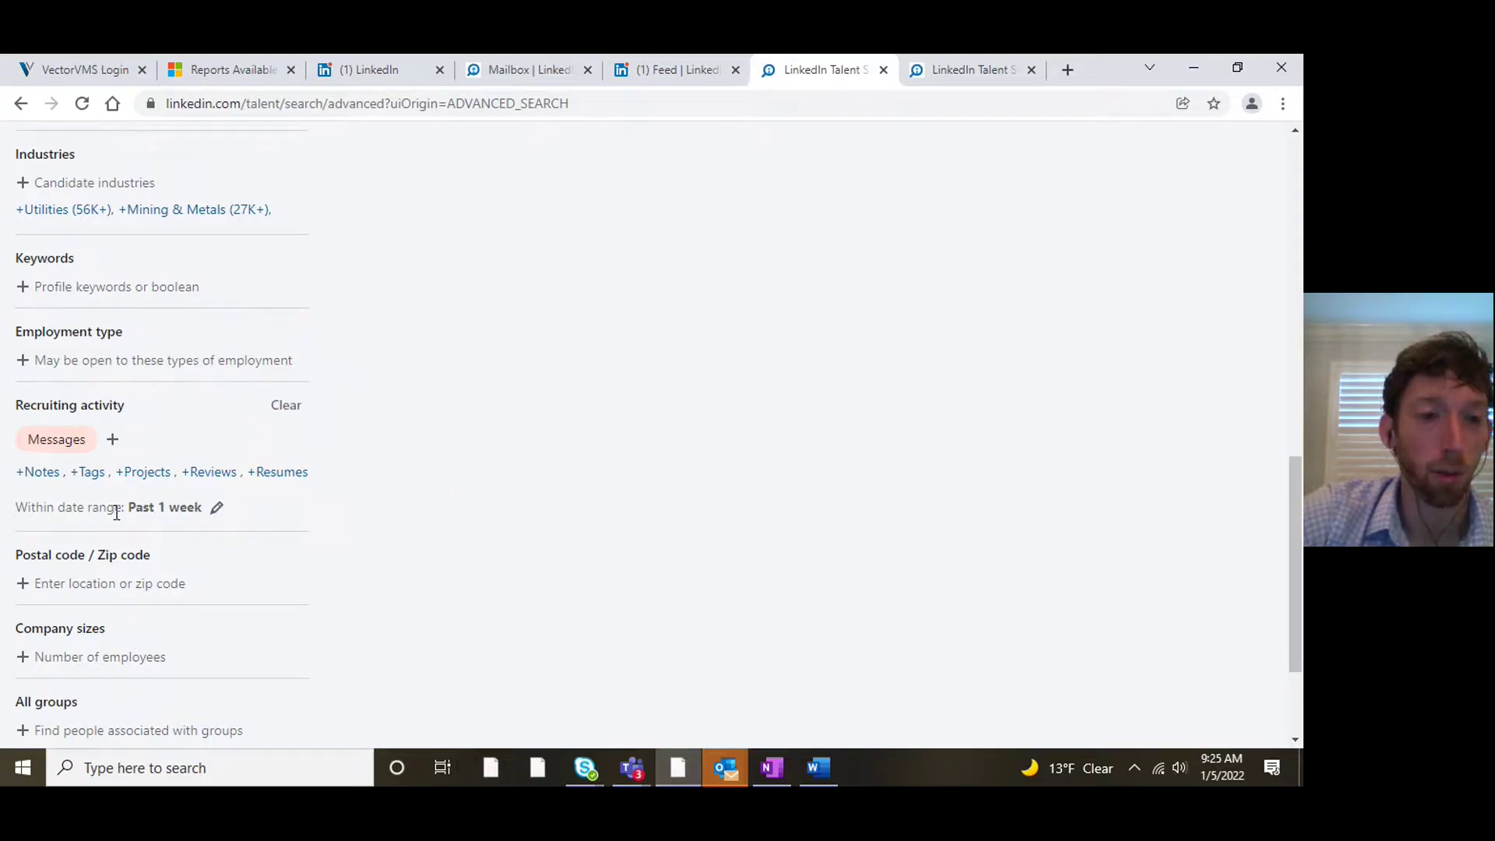
{"action": "left_click", "coordinate": [200, 507]}
{"action": "left_click", "coordinate": [198, 660]}
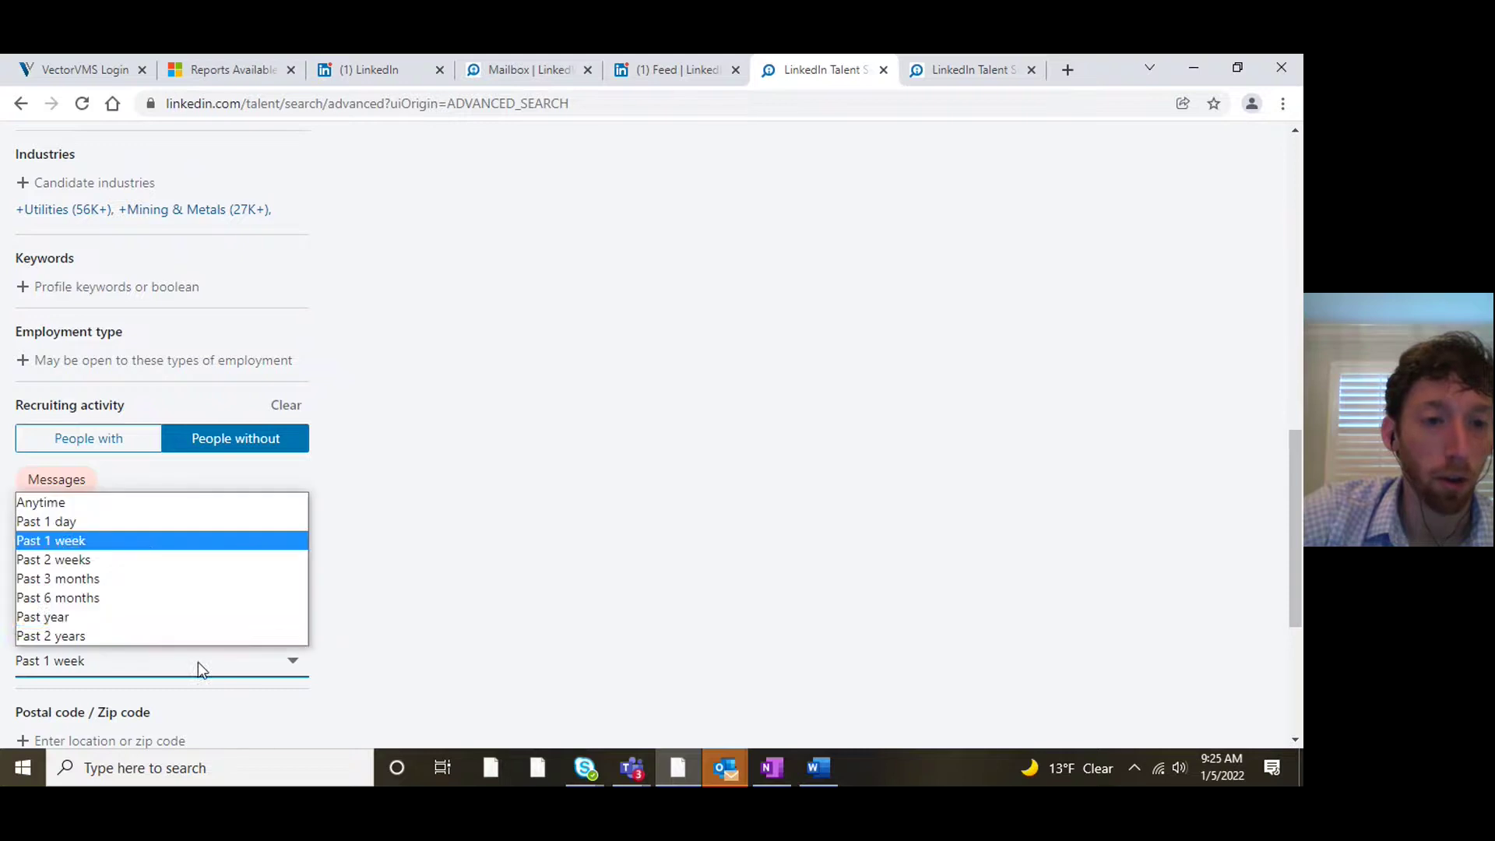
{"action": "left_click", "coordinate": [163, 623]}
{"action": "left_click", "coordinate": [410, 483]}
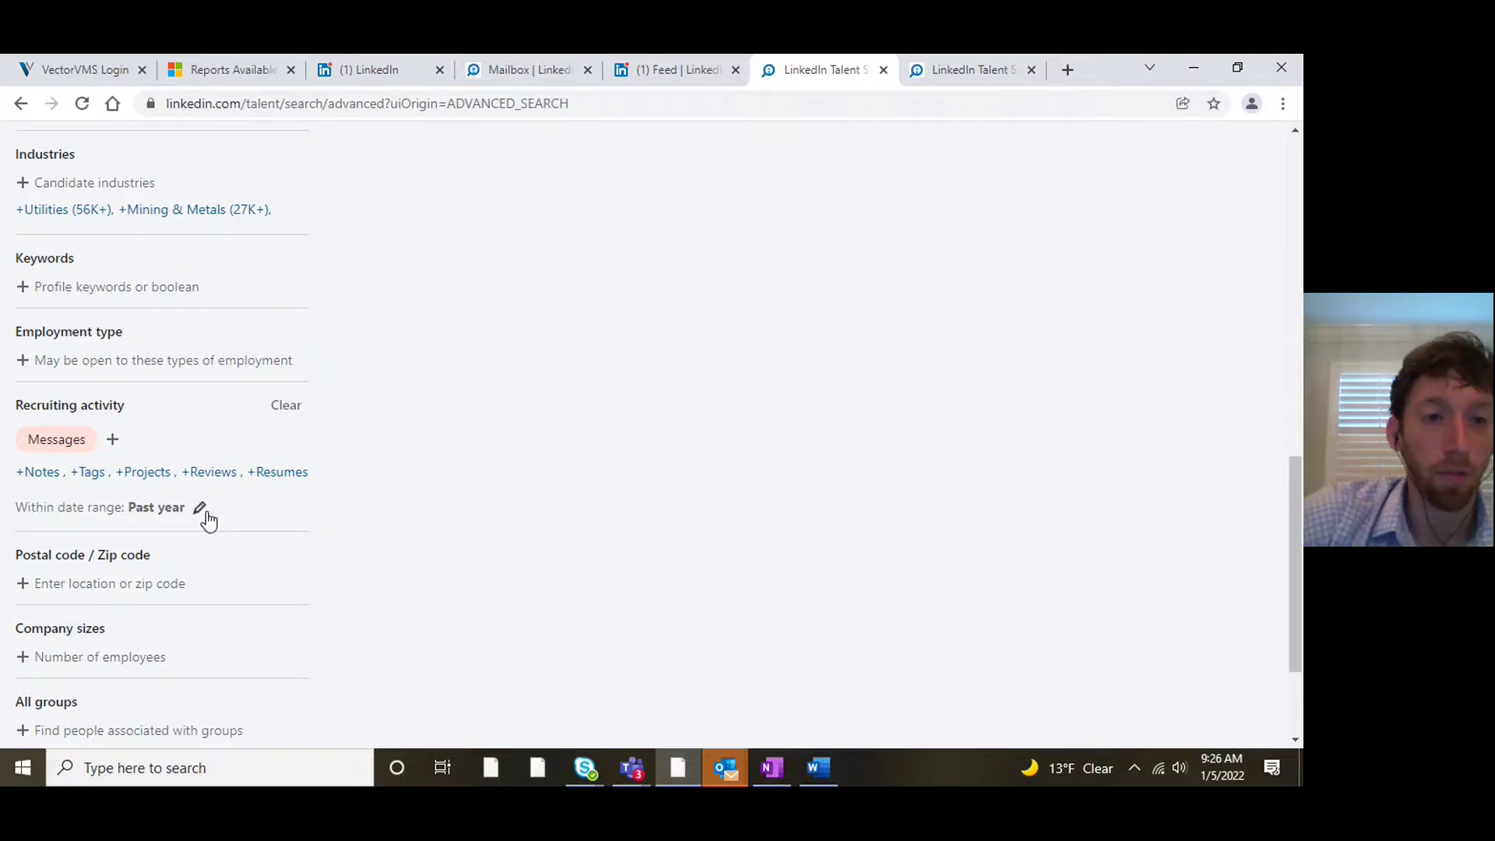
- Review the filters set for the search, from spotlights and locations down to recruiting activity
{"action": "scroll", "coordinate": [238, 514], "scroll_direction": "up", "scroll_amount": 10}
{"action": "scroll", "coordinate": [232, 484], "scroll_direction": "down", "scroll_amount": 3}
{"action": "scroll", "coordinate": [226, 498], "scroll_direction": "up", "scroll_amount": 3}
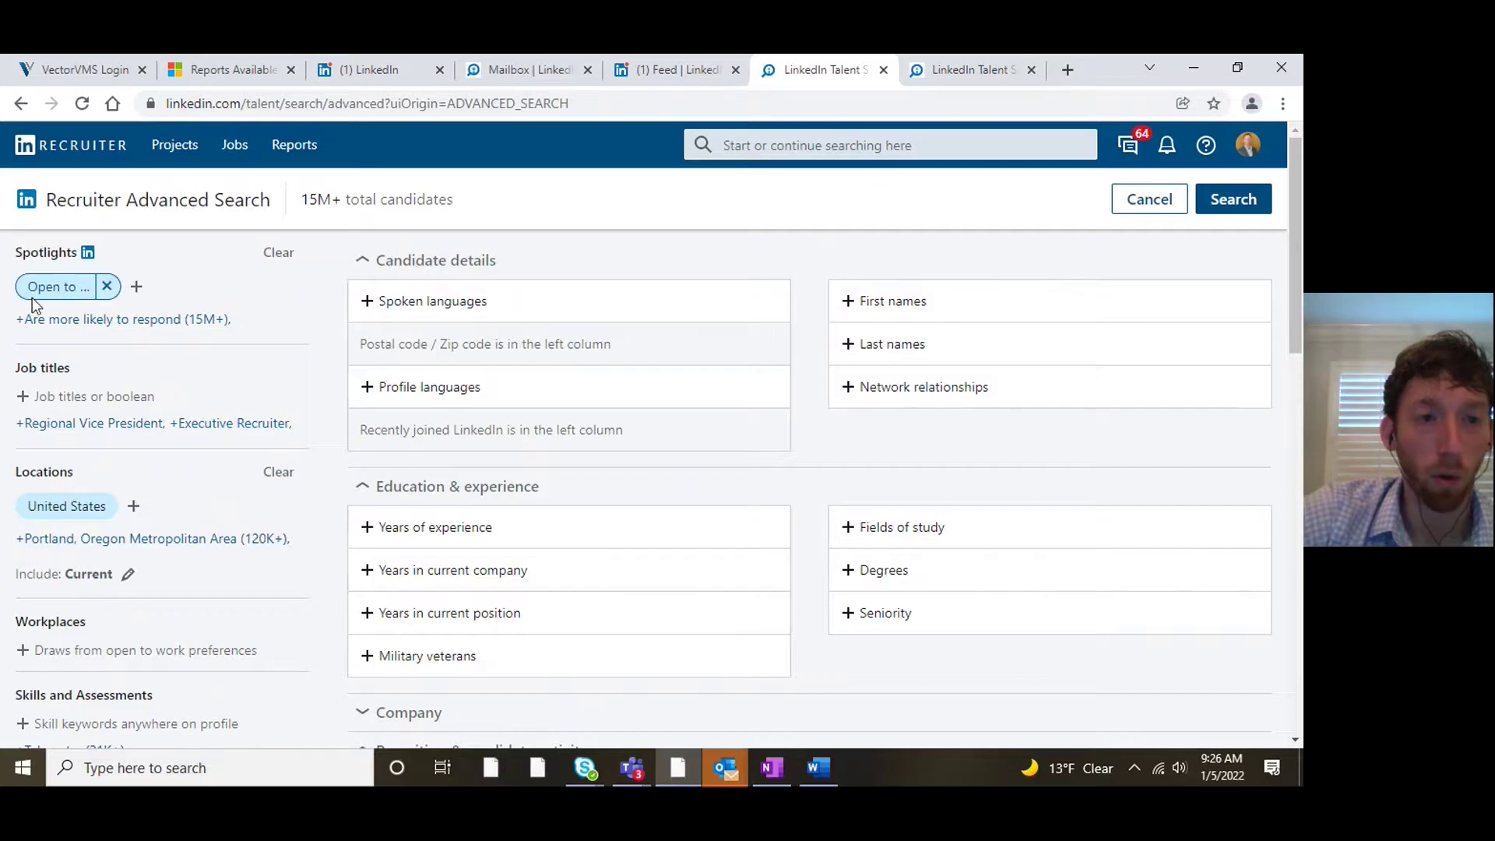
{"action": "scroll", "coordinate": [139, 408], "scroll_direction": "down", "scroll_amount": 15}
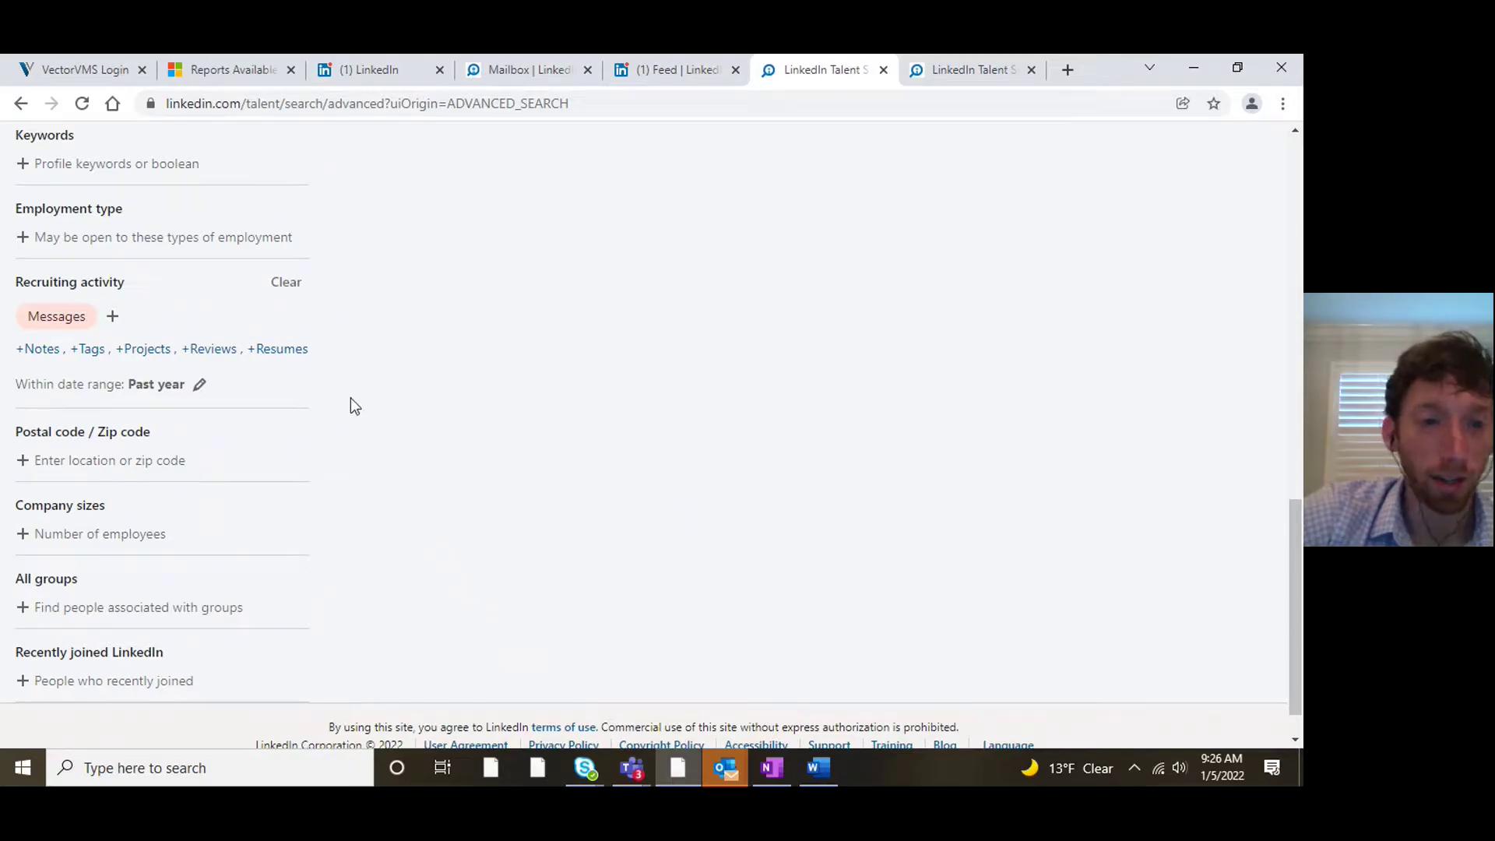
{"action": "scroll", "coordinate": [353, 397], "scroll_direction": "up", "scroll_amount": 10}
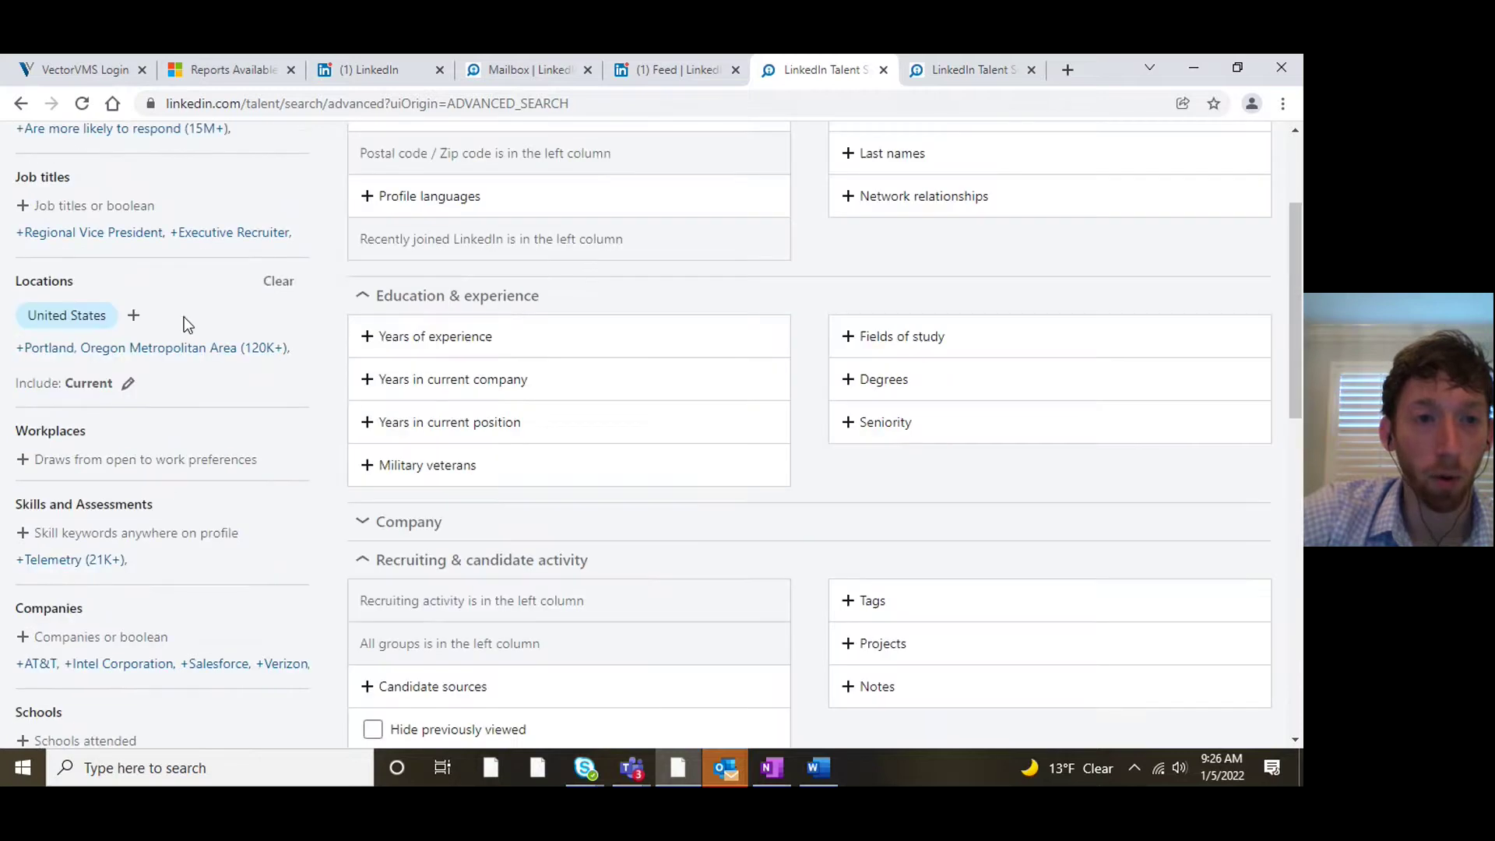
{"action": "scroll", "coordinate": [127, 290], "scroll_direction": "up", "scroll_amount": 3}
{"action": "scroll", "coordinate": [125, 359], "scroll_direction": "down", "scroll_amount": 10}
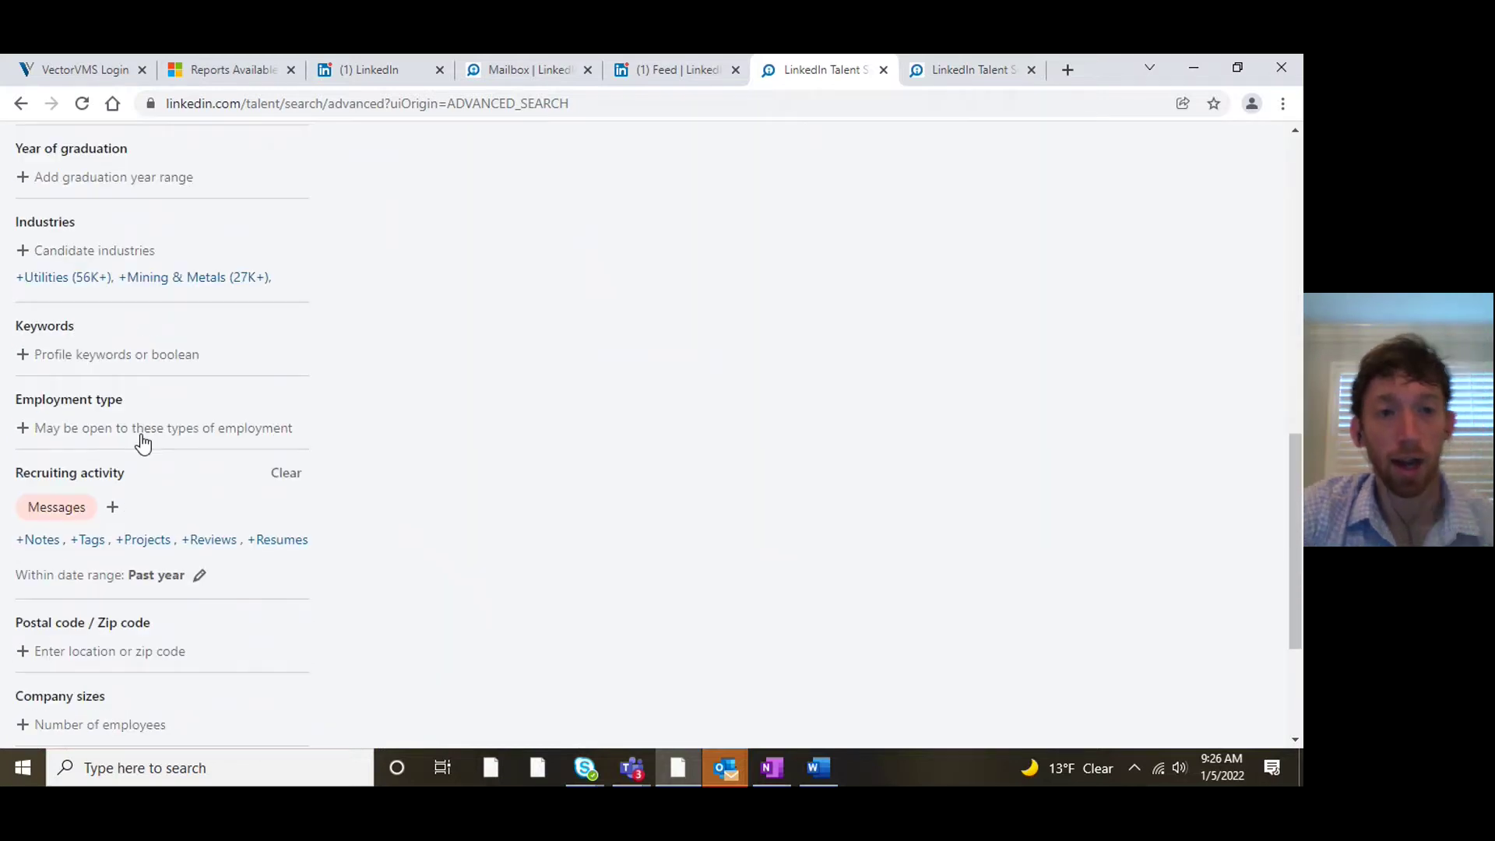
- Add the exact phrase "ios developer" with quotation marks as a profile keyword
{"action": "left_click", "coordinate": [114, 355]}
{"action": "type", "text": "iOS"}
{"action": "key", "text": "BackSpace"}
{"action": "key", "text": "BackSpace"}
{"action": "key", "text": "BackSpace"}
{"action": "key", "text": "BackSpace"}
{"action": "type", "text": "\"ios de"}
{"action": "type", "text": "velopr"}
{"action": "type", "text": "r\""}
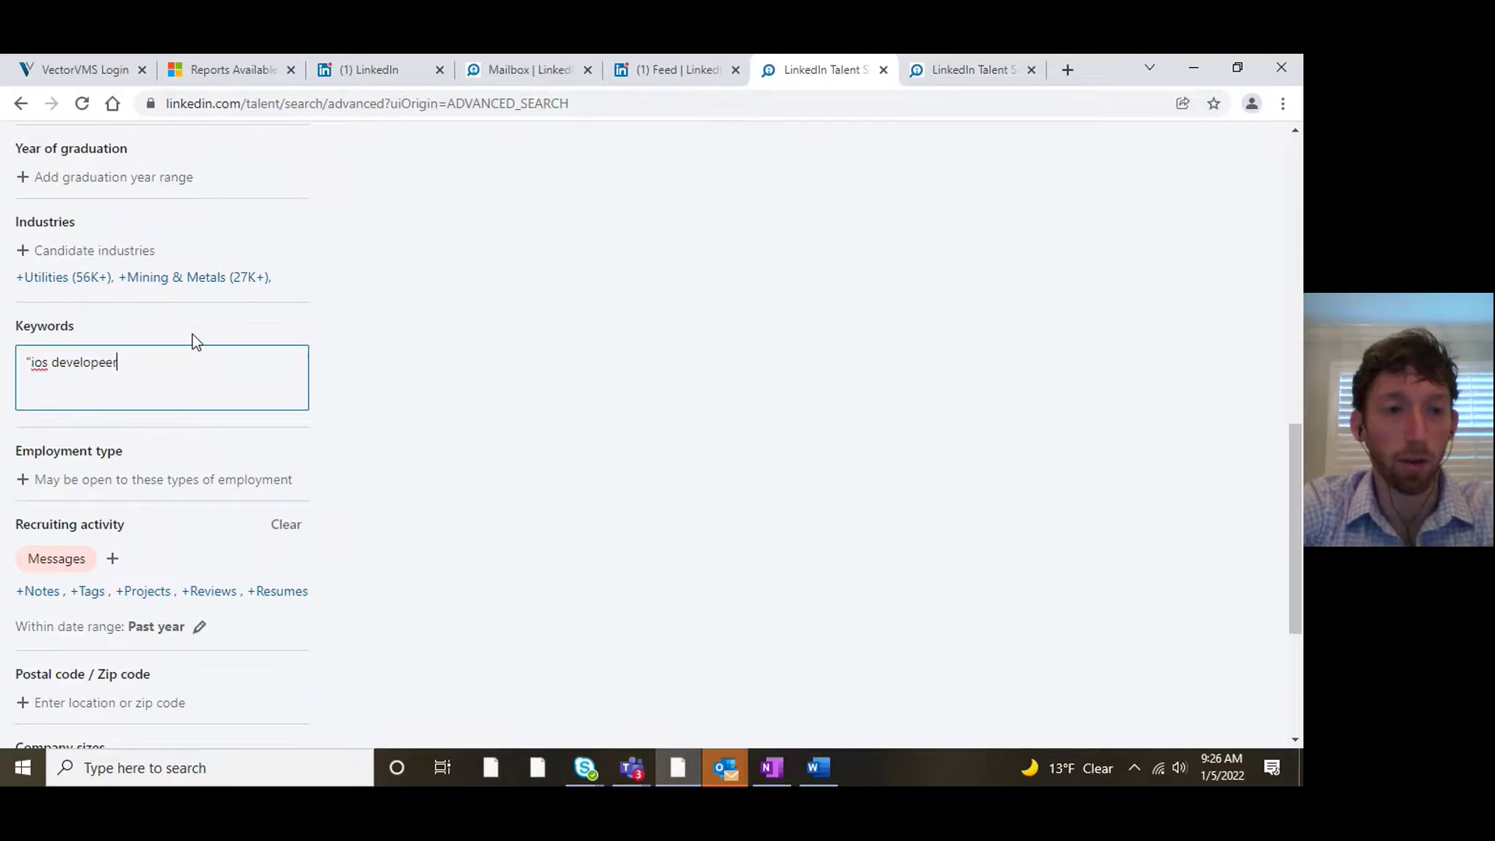
{"action": "key", "text": "Return"}
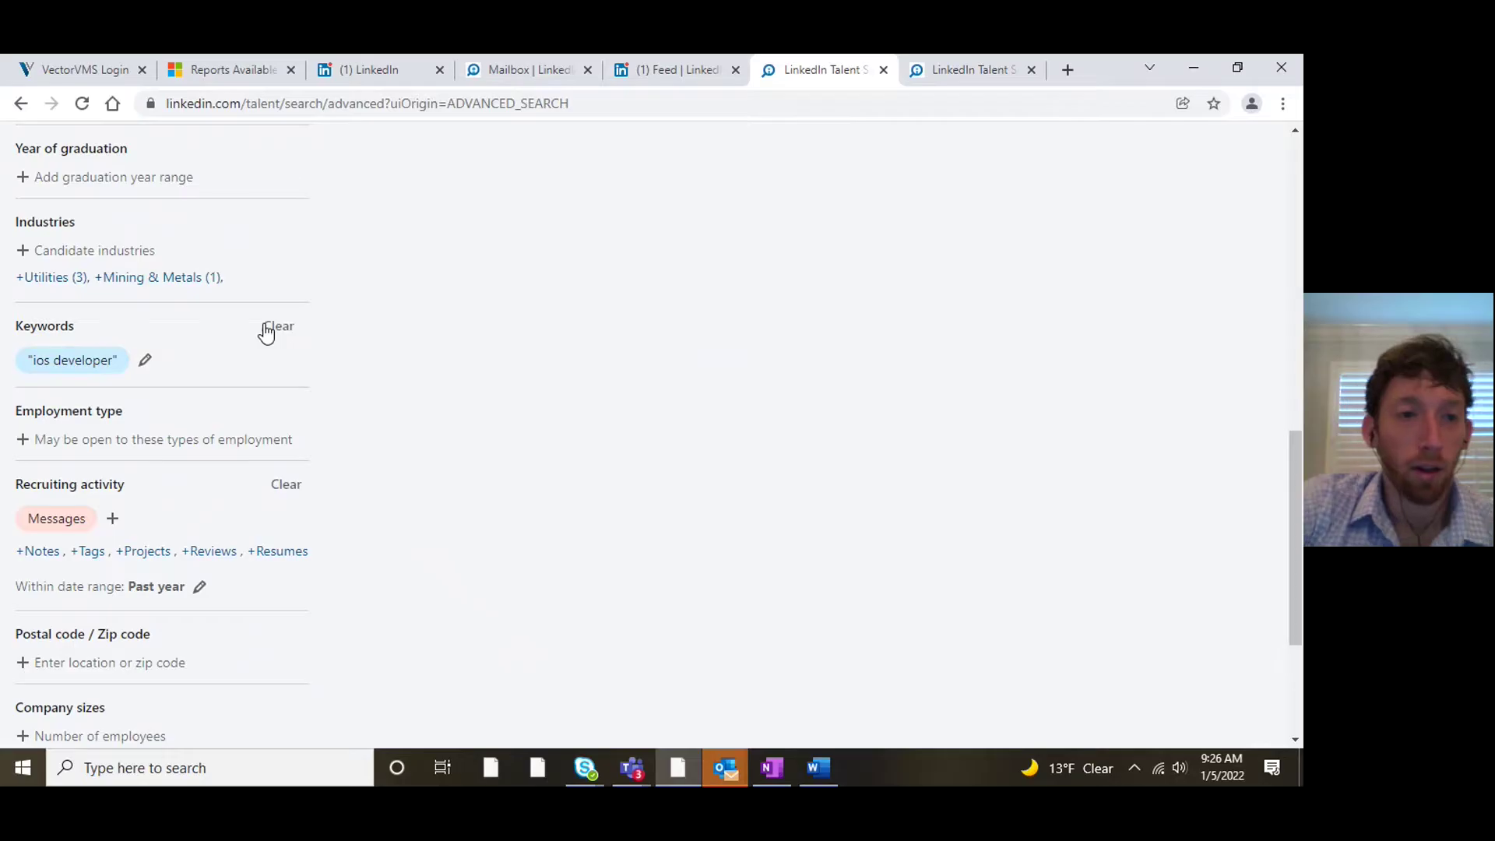
- Check the total candidates and the active filters with the keyword phrase applied
{"action": "scroll", "coordinate": [156, 264], "scroll_direction": "up", "scroll_amount": 10}
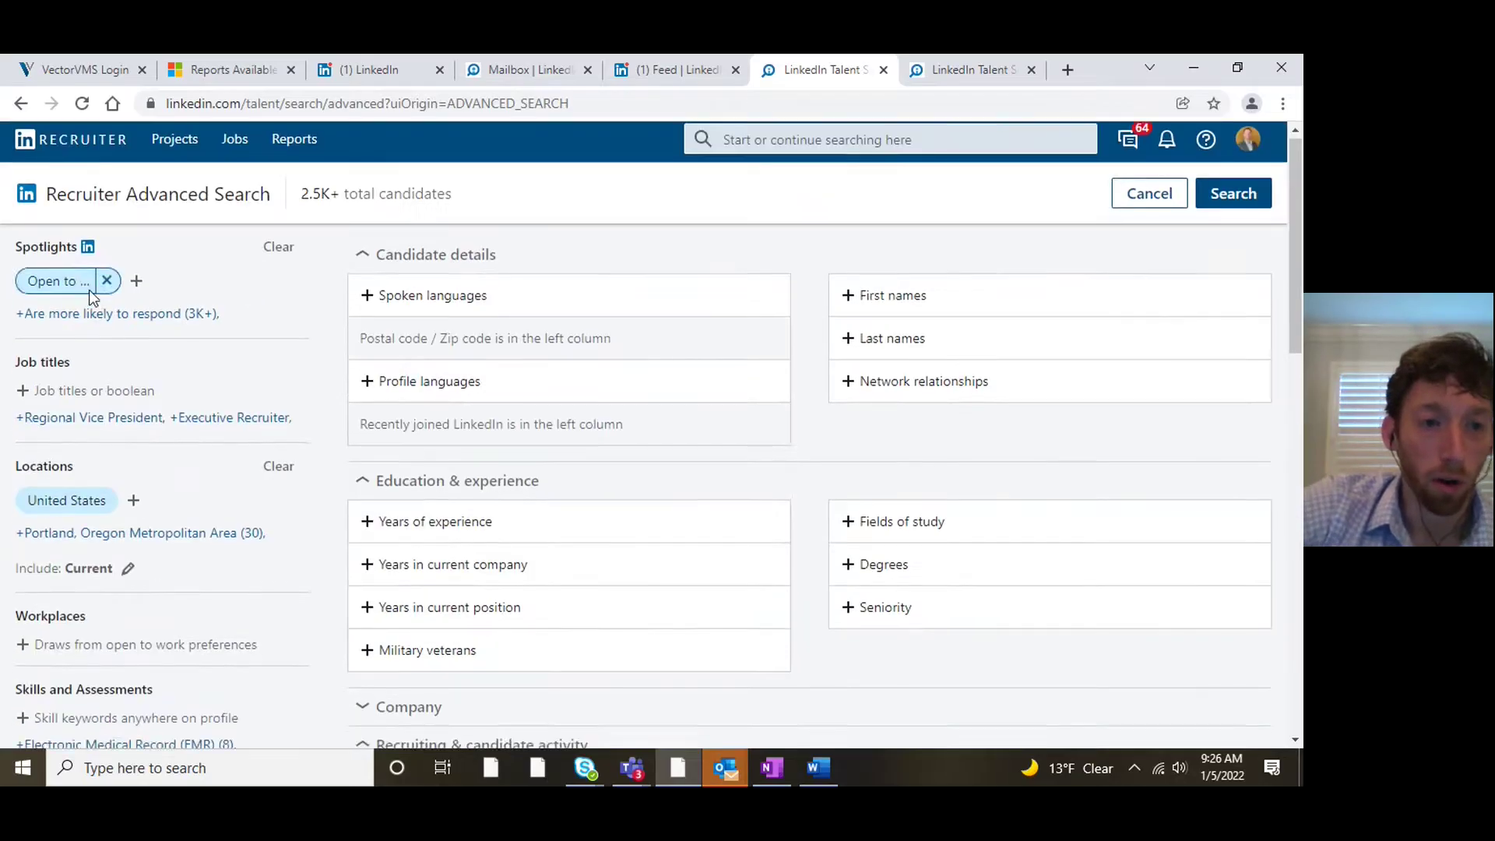
{"action": "scroll", "coordinate": [94, 304], "scroll_direction": "down", "scroll_amount": 10}
{"action": "scroll", "coordinate": [227, 506], "scroll_direction": "down", "scroll_amount": 4}
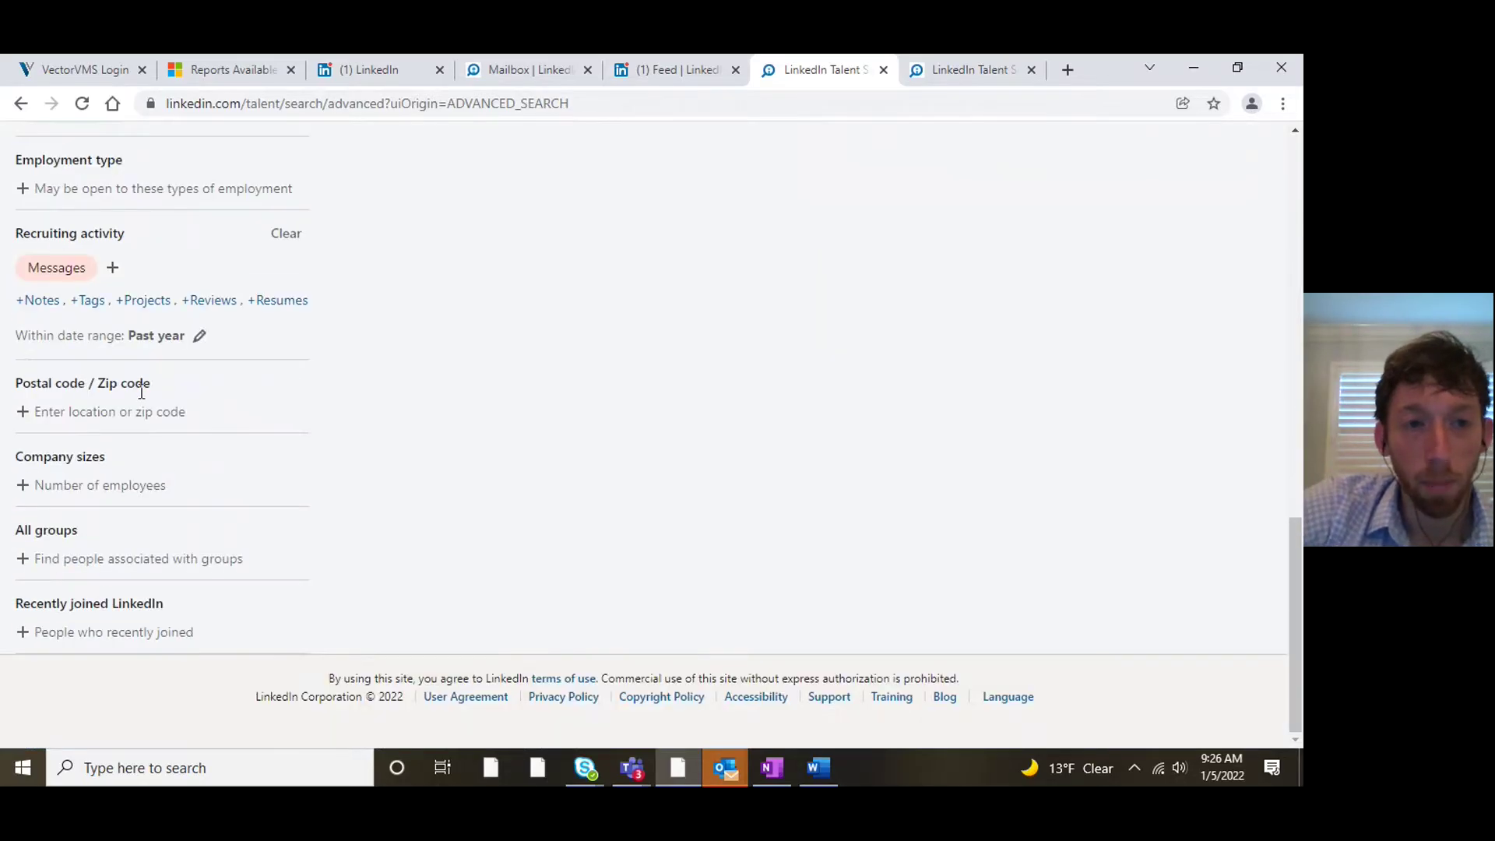
{"action": "scroll", "coordinate": [481, 350], "scroll_direction": "up", "scroll_amount": 10}
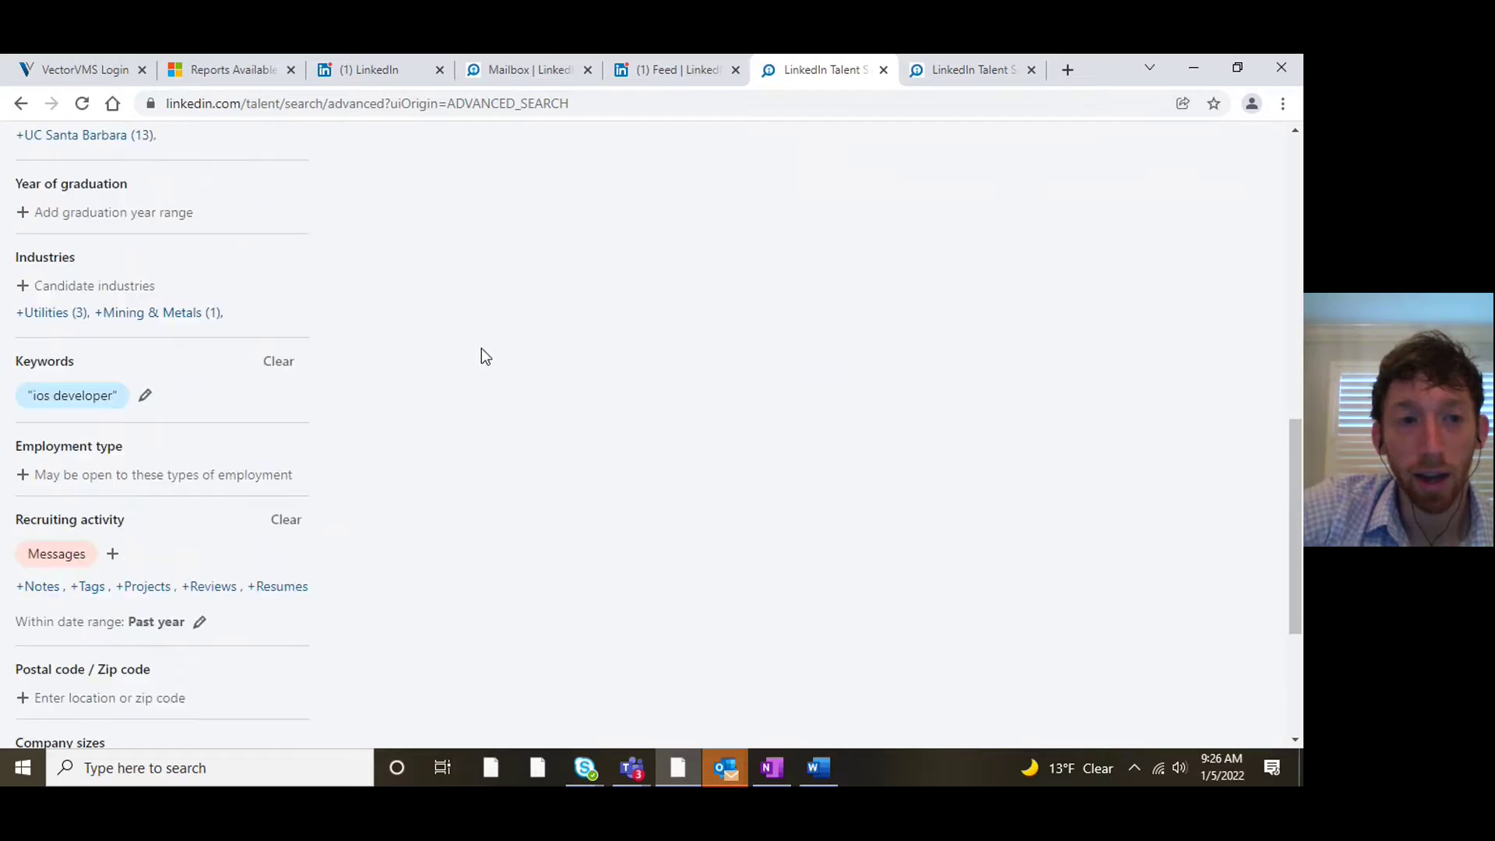
- Remove the Messages recruiting activity filter and the "ios developer" keyword from the search
{"action": "scroll", "coordinate": [115, 246], "scroll_direction": "up", "scroll_amount": 3}
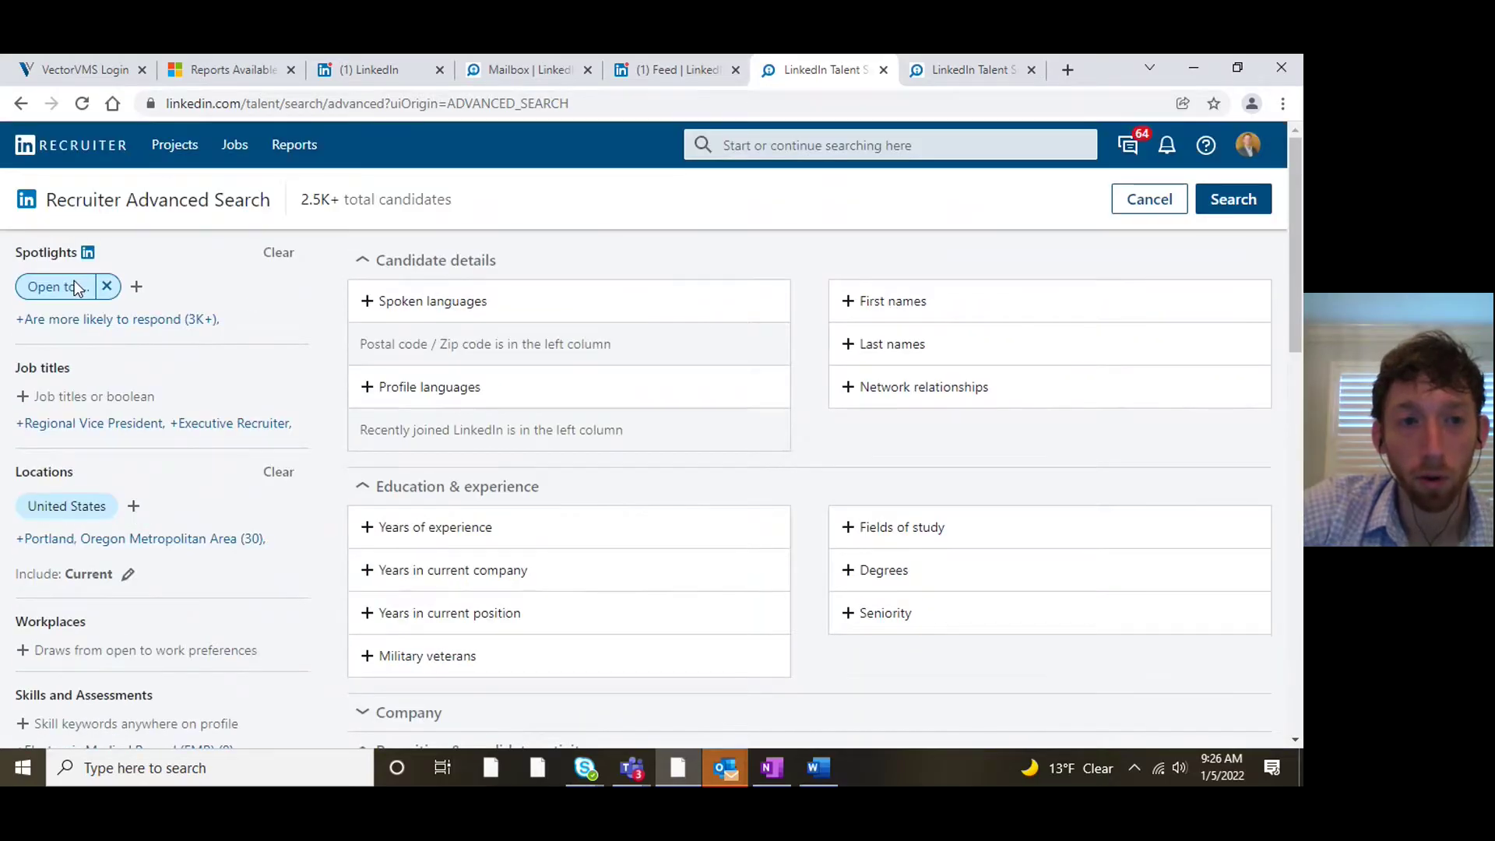
{"action": "scroll", "coordinate": [428, 520], "scroll_direction": "down", "scroll_amount": 15}
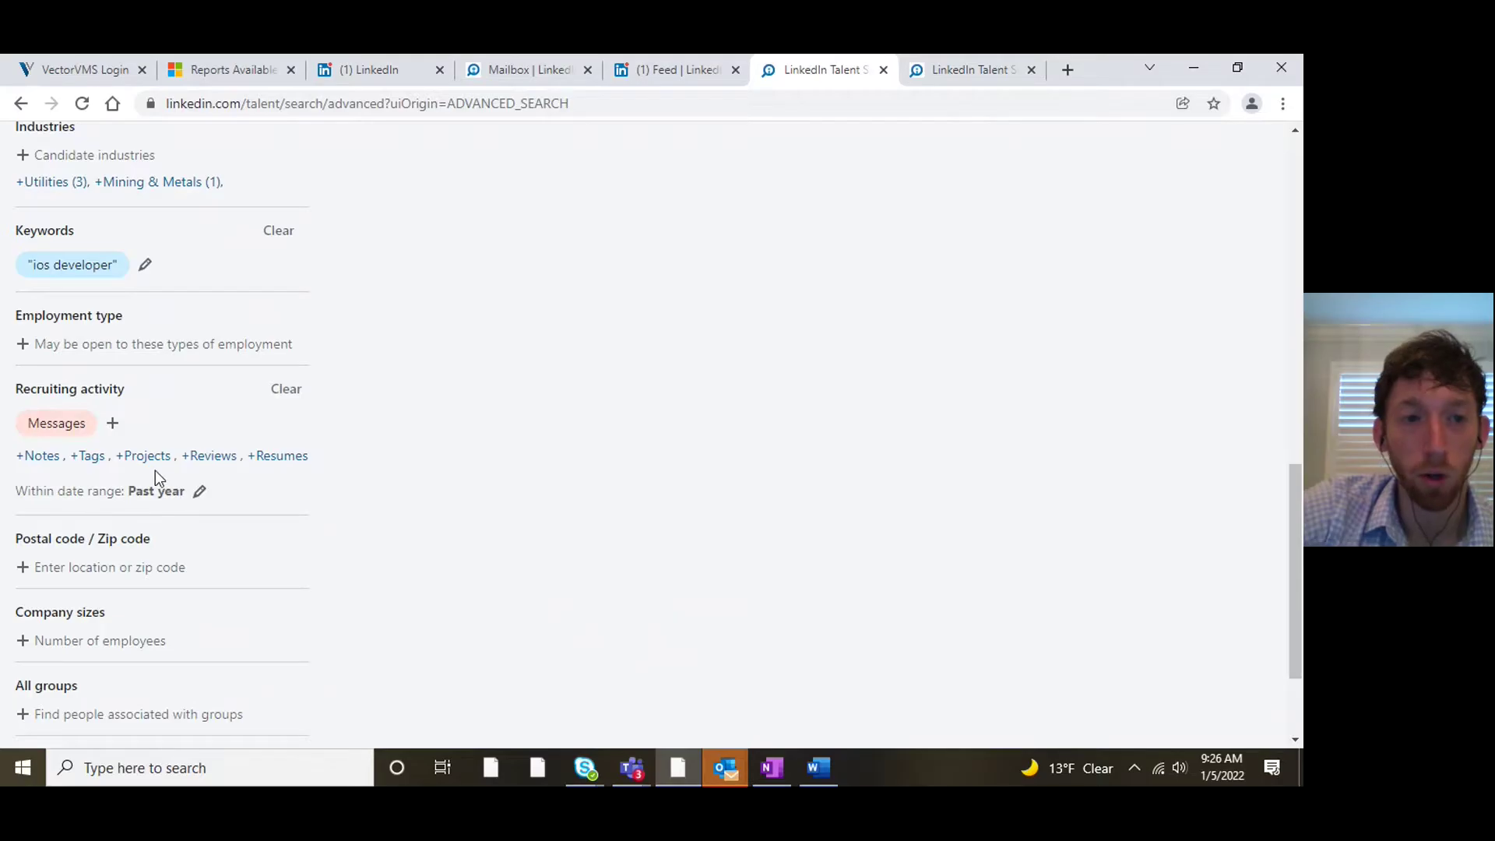
{"action": "scroll", "coordinate": [156, 471], "scroll_direction": "up", "scroll_amount": 10}
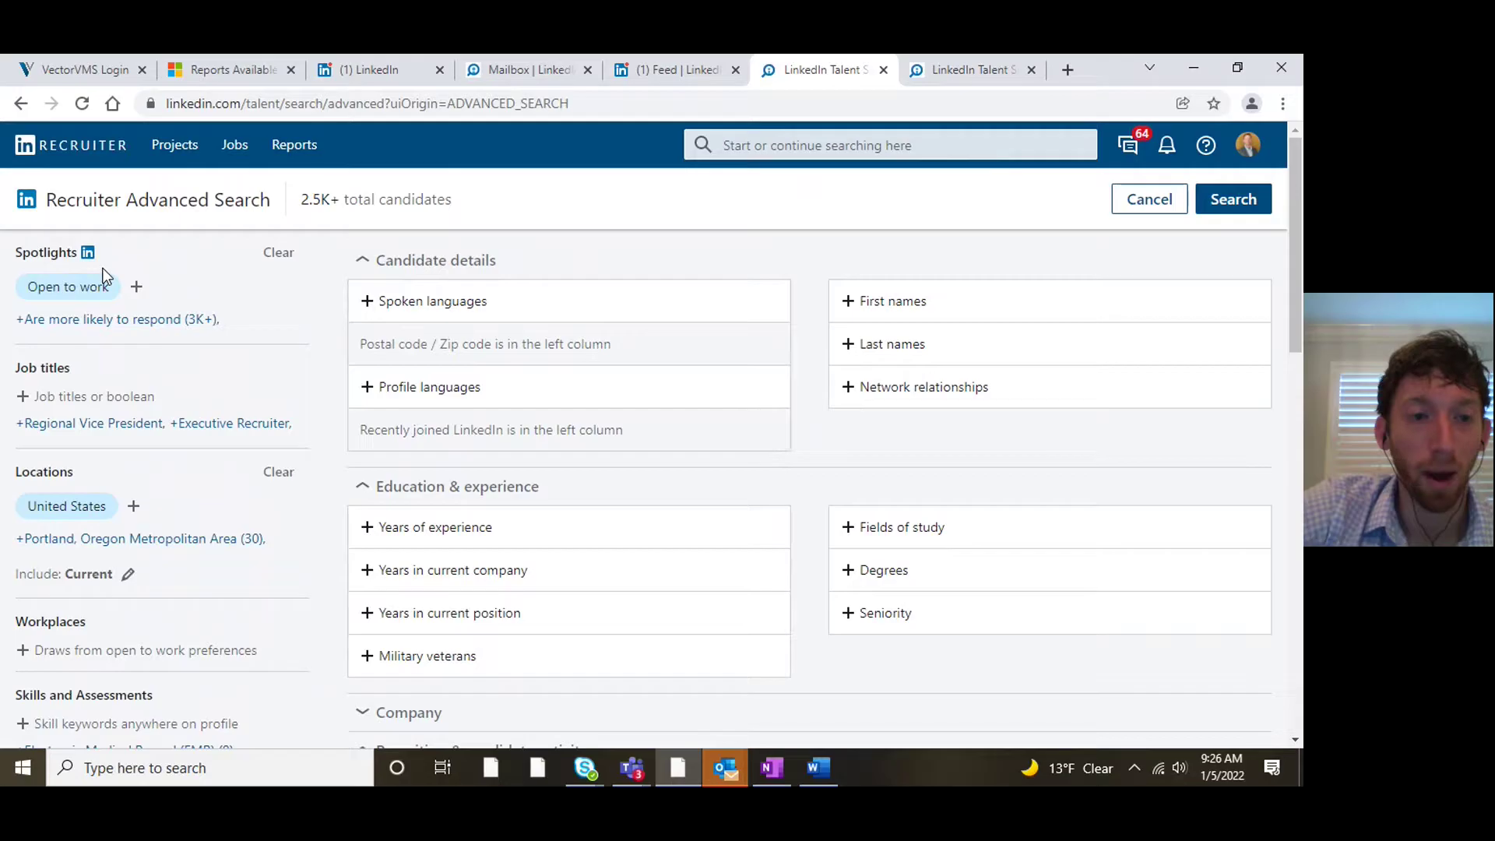
{"action": "scroll", "coordinate": [117, 374], "scroll_direction": "down", "scroll_amount": 10}
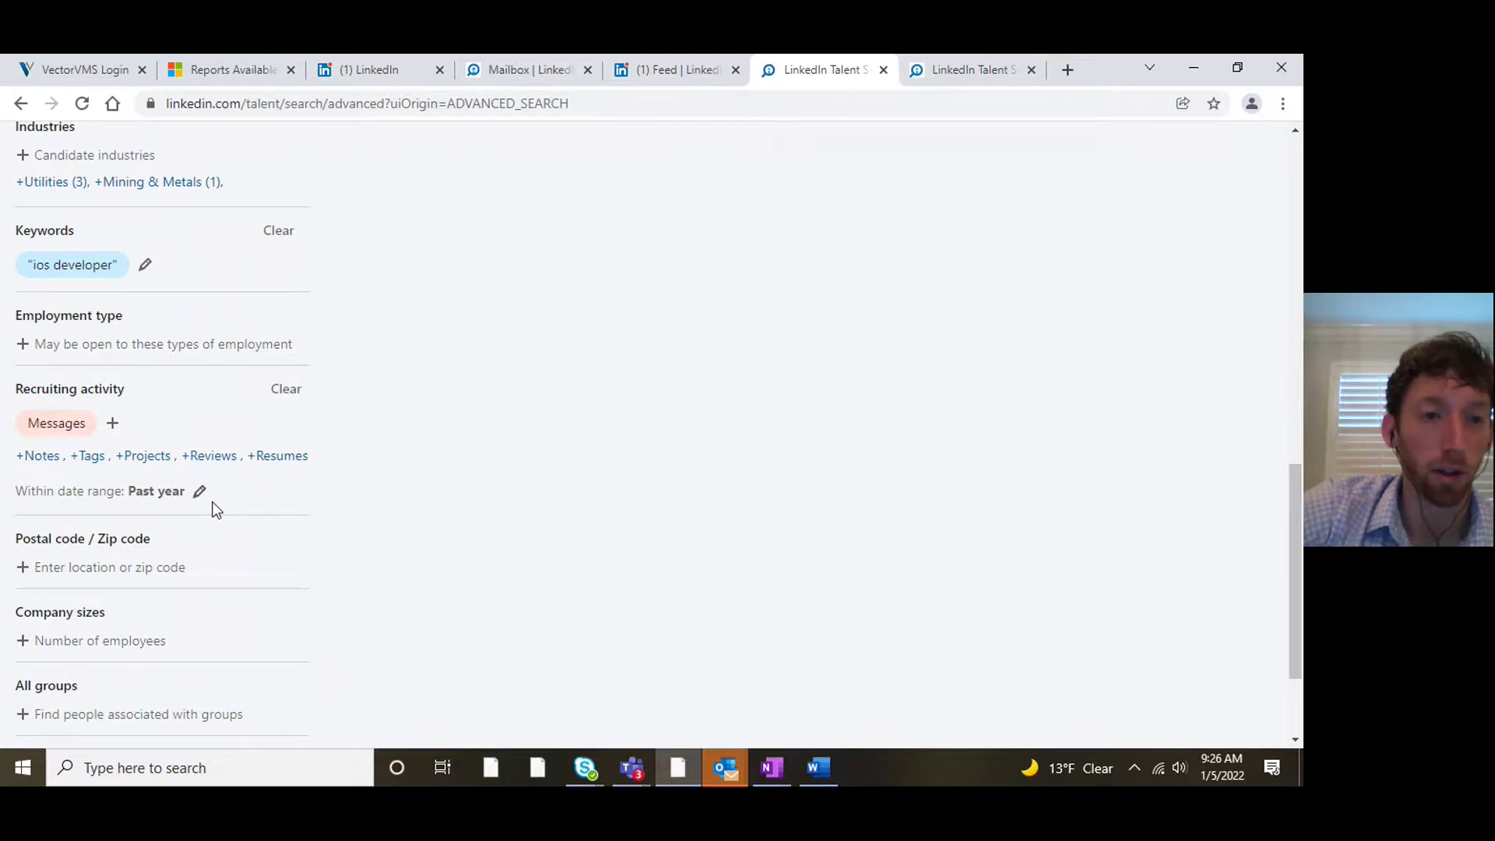
{"action": "left_click", "coordinate": [96, 431]}
{"action": "scroll", "coordinate": [117, 434], "scroll_direction": "up", "scroll_amount": 10}
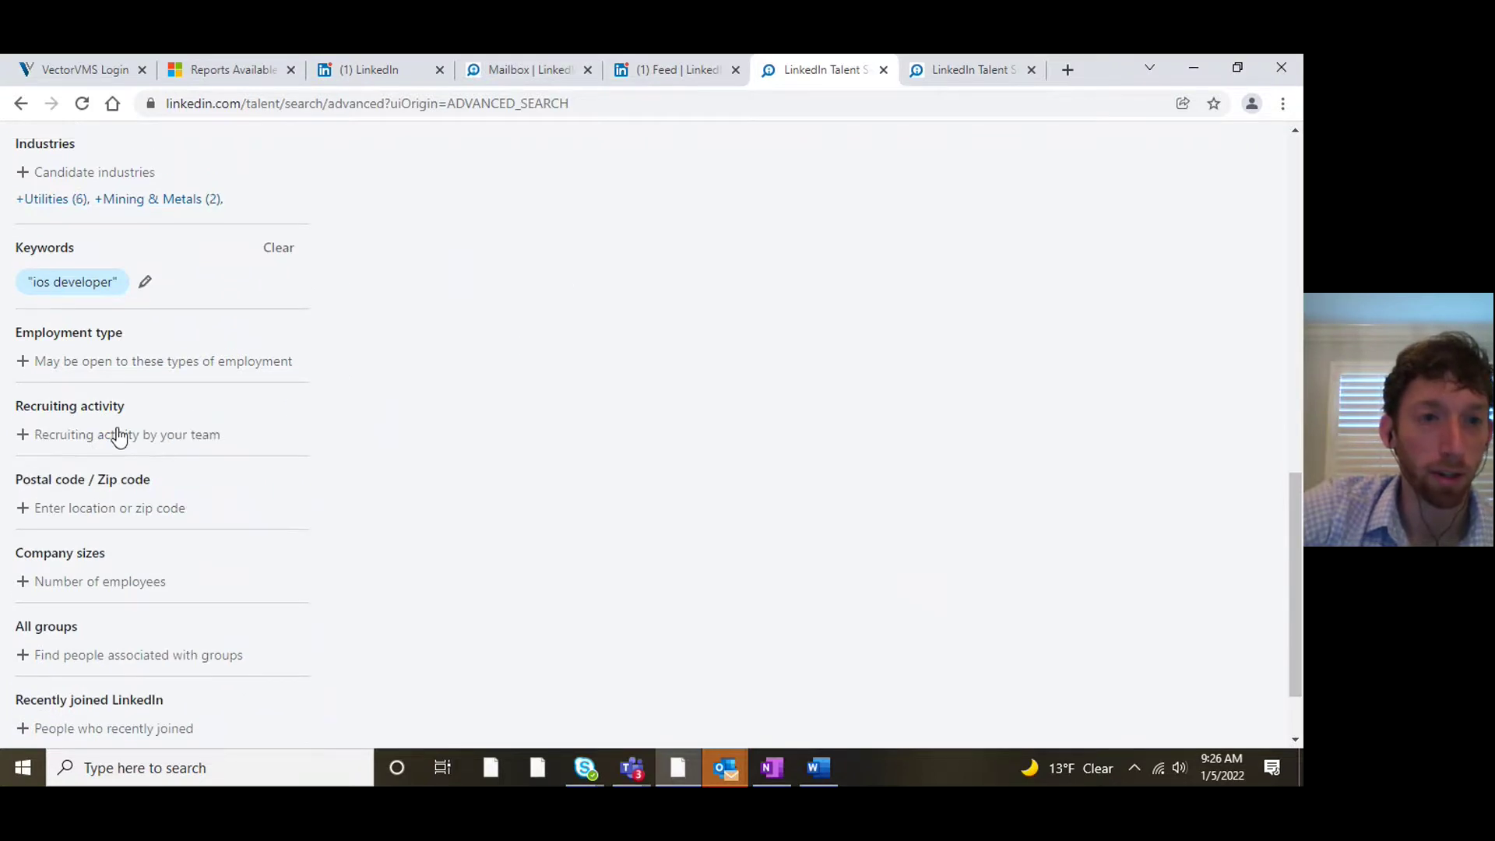
{"action": "scroll", "coordinate": [125, 387], "scroll_direction": "down", "scroll_amount": 10}
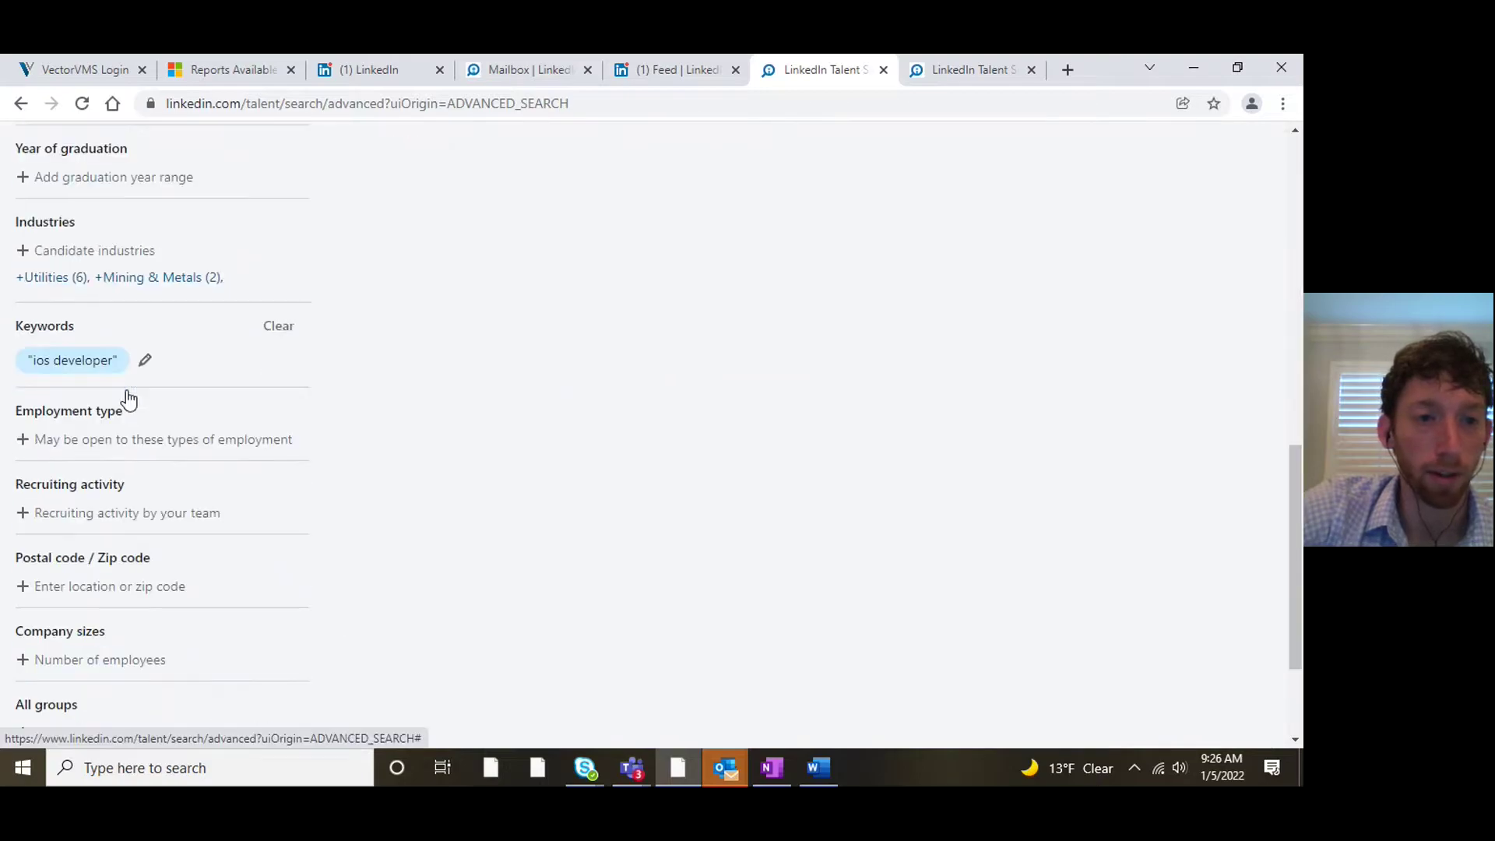
{"action": "left_click", "coordinate": [116, 368]}
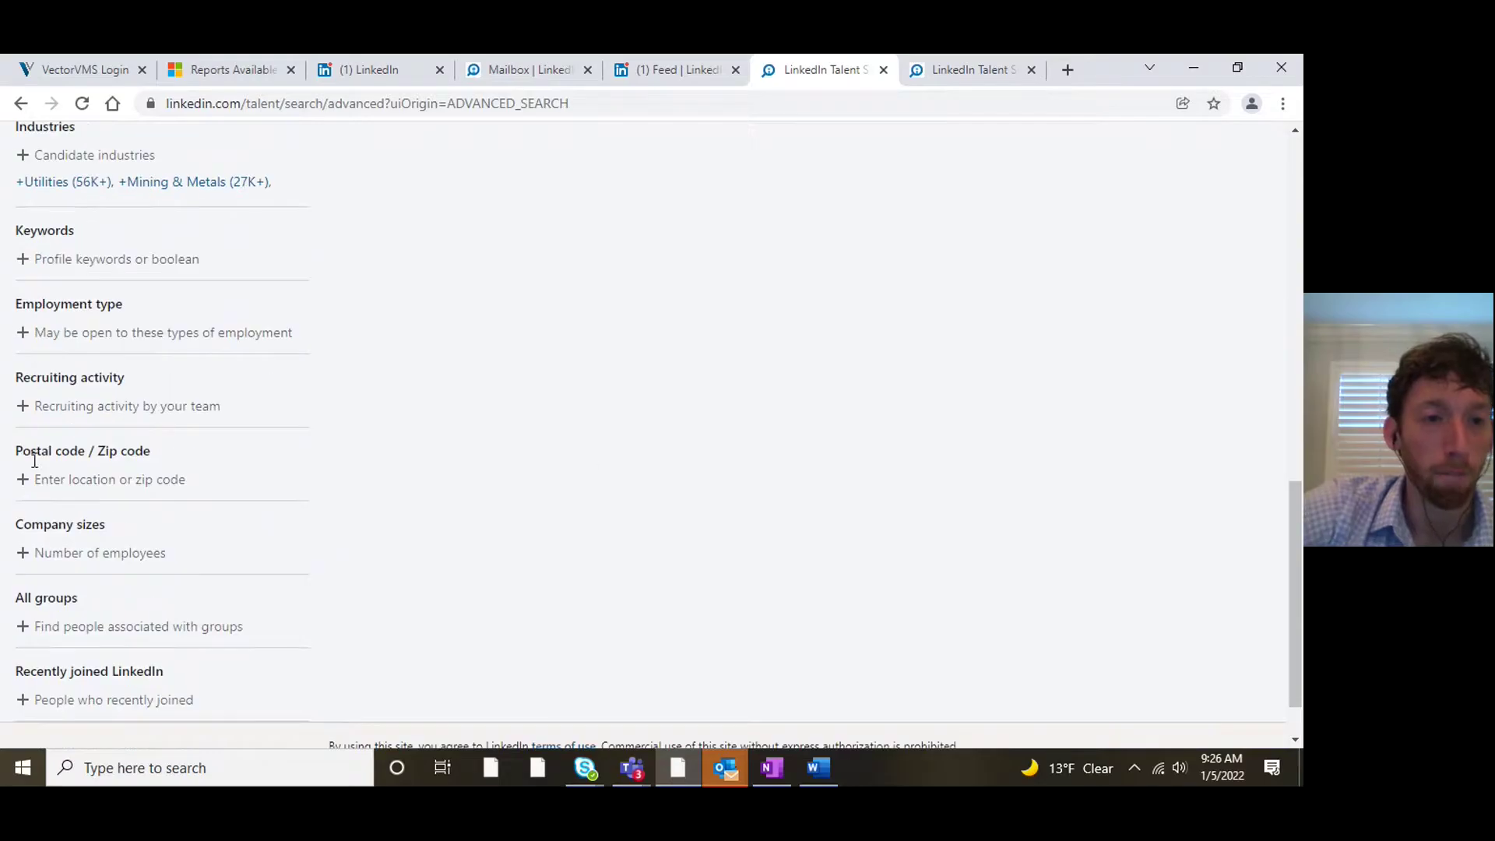
- Filter candidates by company sizes 1001-5000, 5001-10,000 and 10,000+ employees
{"action": "scroll", "coordinate": [104, 464], "scroll_direction": "down", "scroll_amount": 1}
{"action": "left_click", "coordinate": [153, 483]}
{"action": "left_click", "coordinate": [109, 676]}
{"action": "left_click", "coordinate": [103, 680]}
{"action": "left_click", "coordinate": [103, 675]}
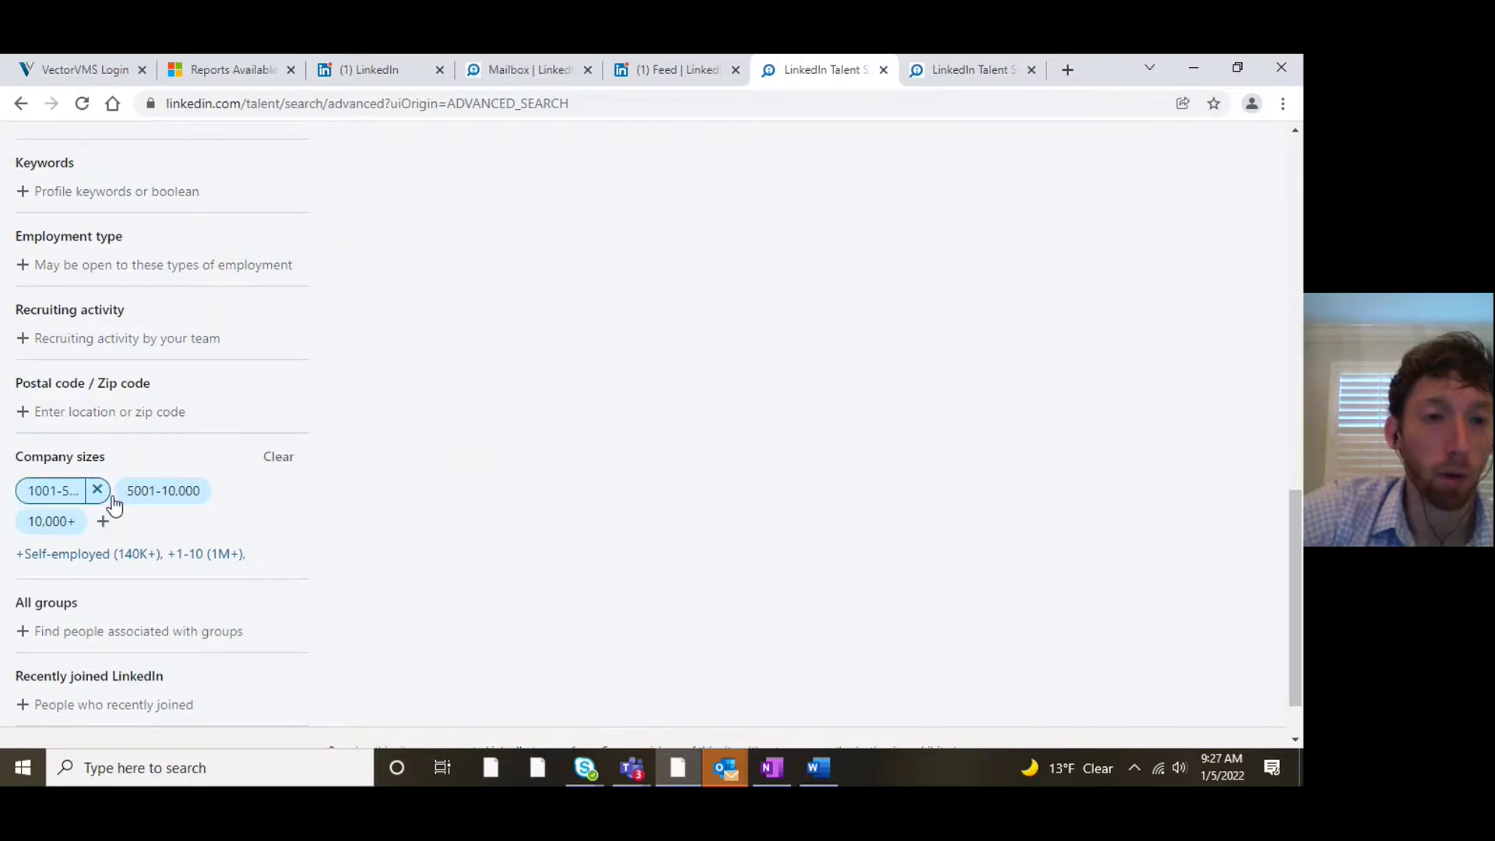
- Remove all three company size filters from the search
{"action": "mouse_move", "coordinate": [98, 496]}
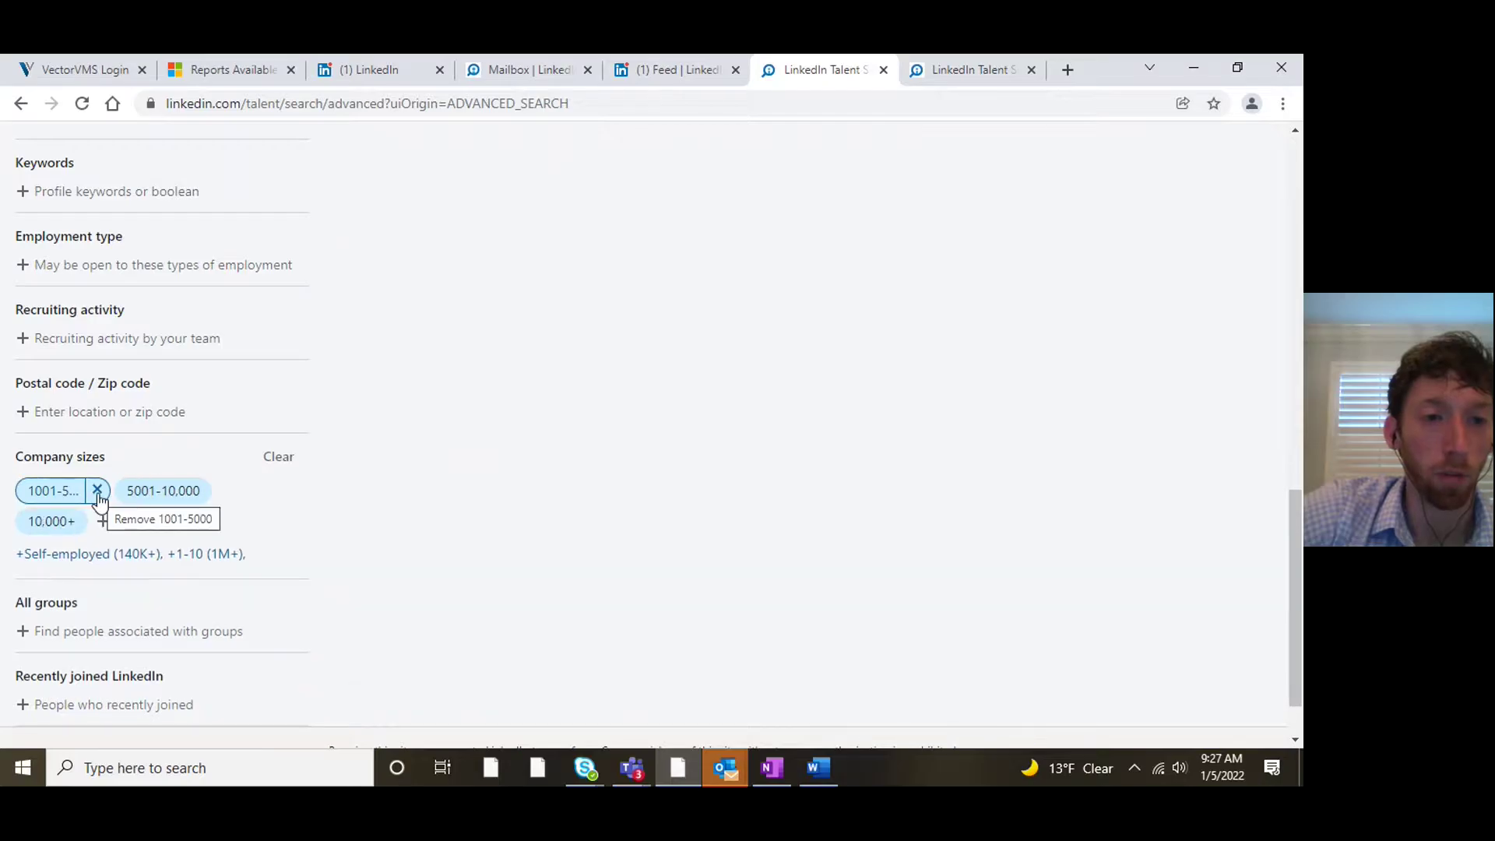
{"action": "left_click", "coordinate": [97, 491]}
{"action": "left_click", "coordinate": [97, 491]}
{"action": "left_click", "coordinate": [97, 491]}
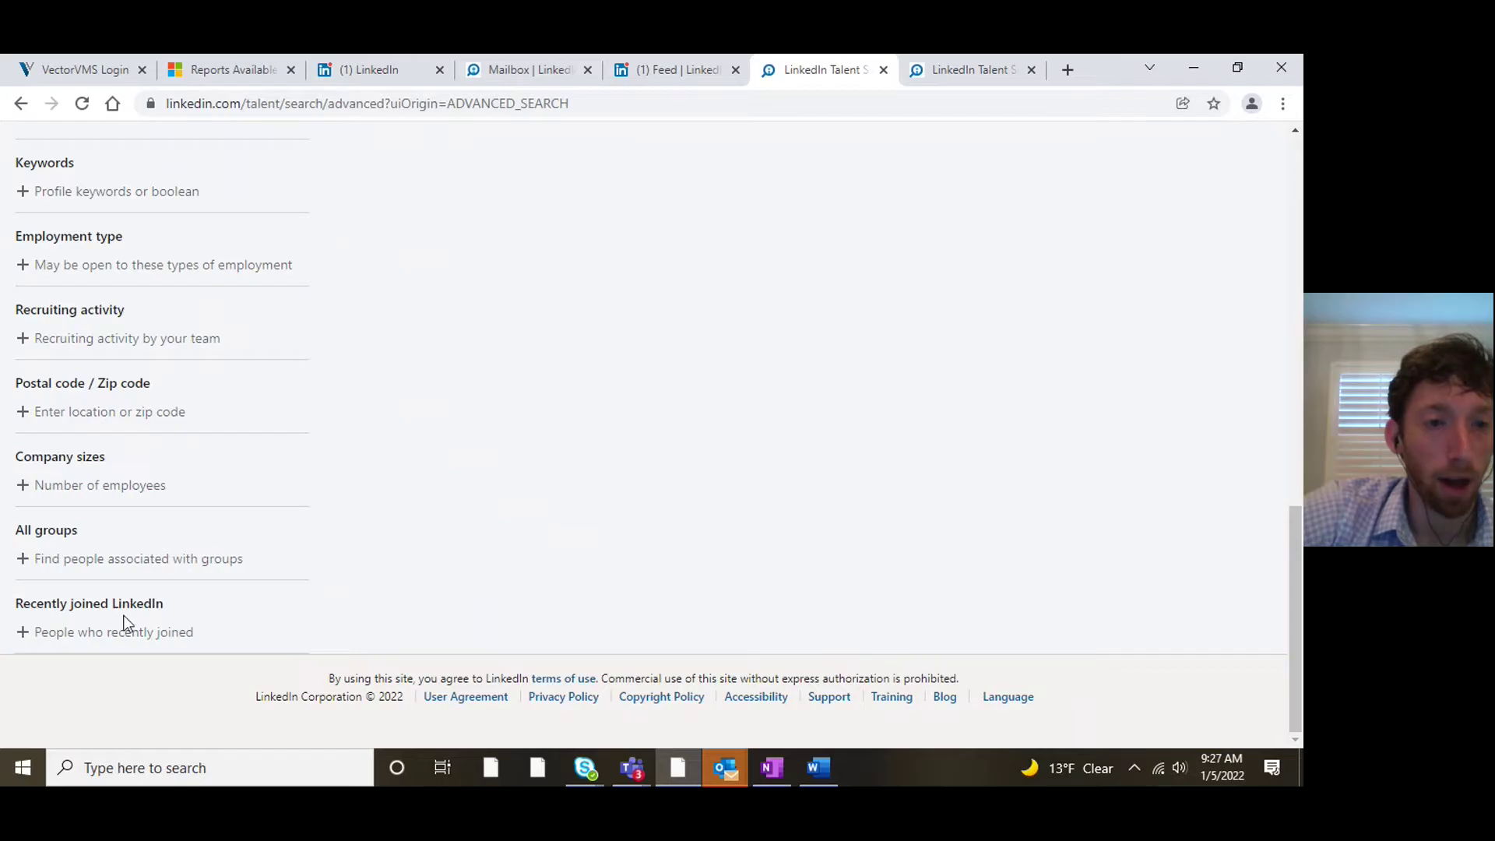
- Filter for people who joined LinkedIn 1 day, 2-7 days, 8-14 days, 15-30 days and 1-3 months ago
{"action": "scroll", "coordinate": [834, 331], "scroll_direction": "up", "scroll_amount": 5}
{"action": "scroll", "coordinate": [834, 330], "scroll_direction": "up", "scroll_amount": 5}
{"action": "scroll", "coordinate": [698, 354], "scroll_direction": "down", "scroll_amount": 10}
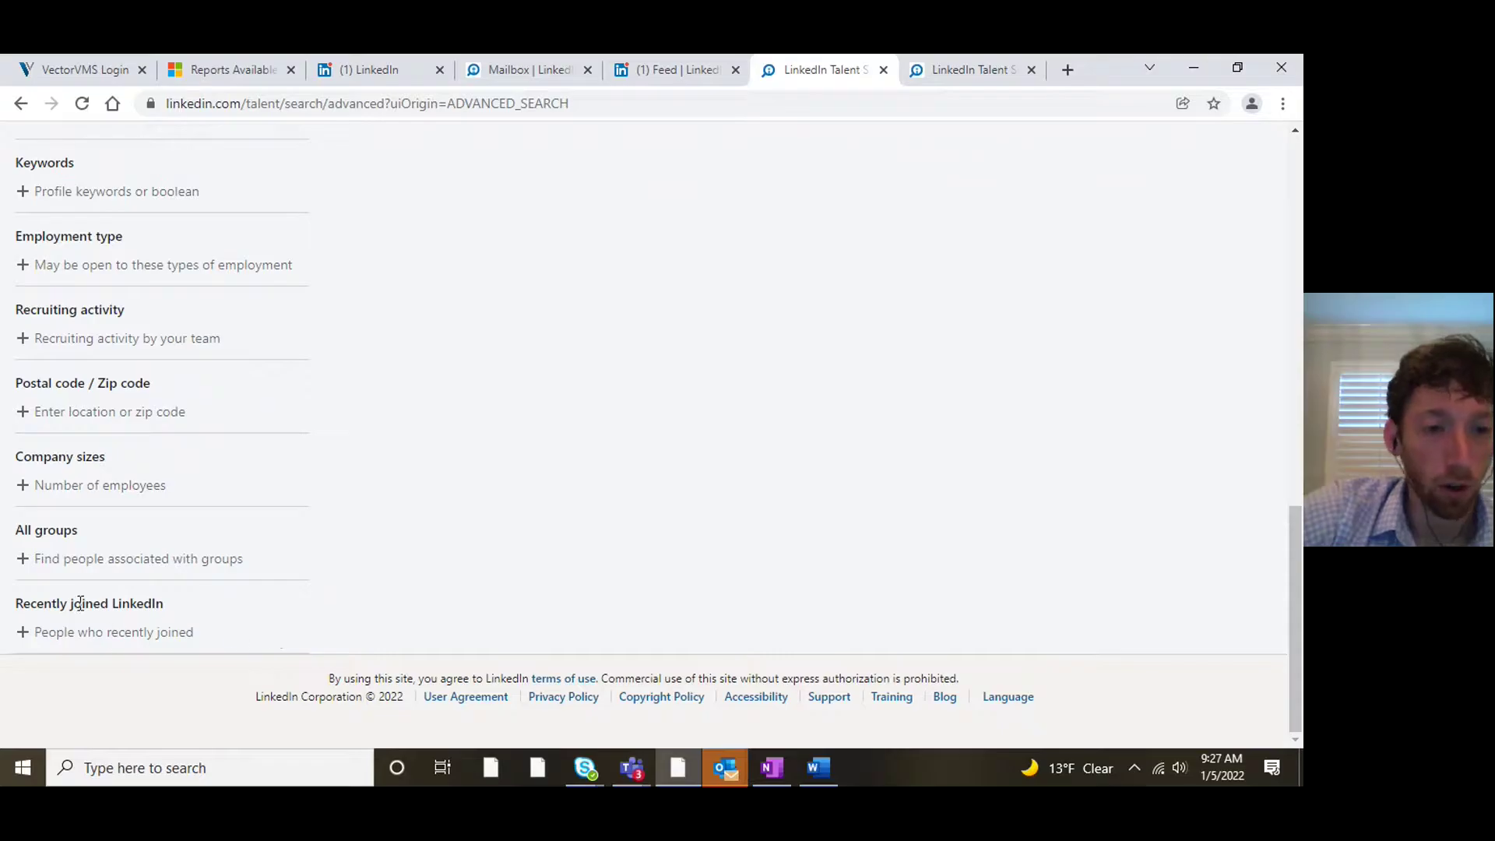
{"action": "left_click", "coordinate": [132, 632]}
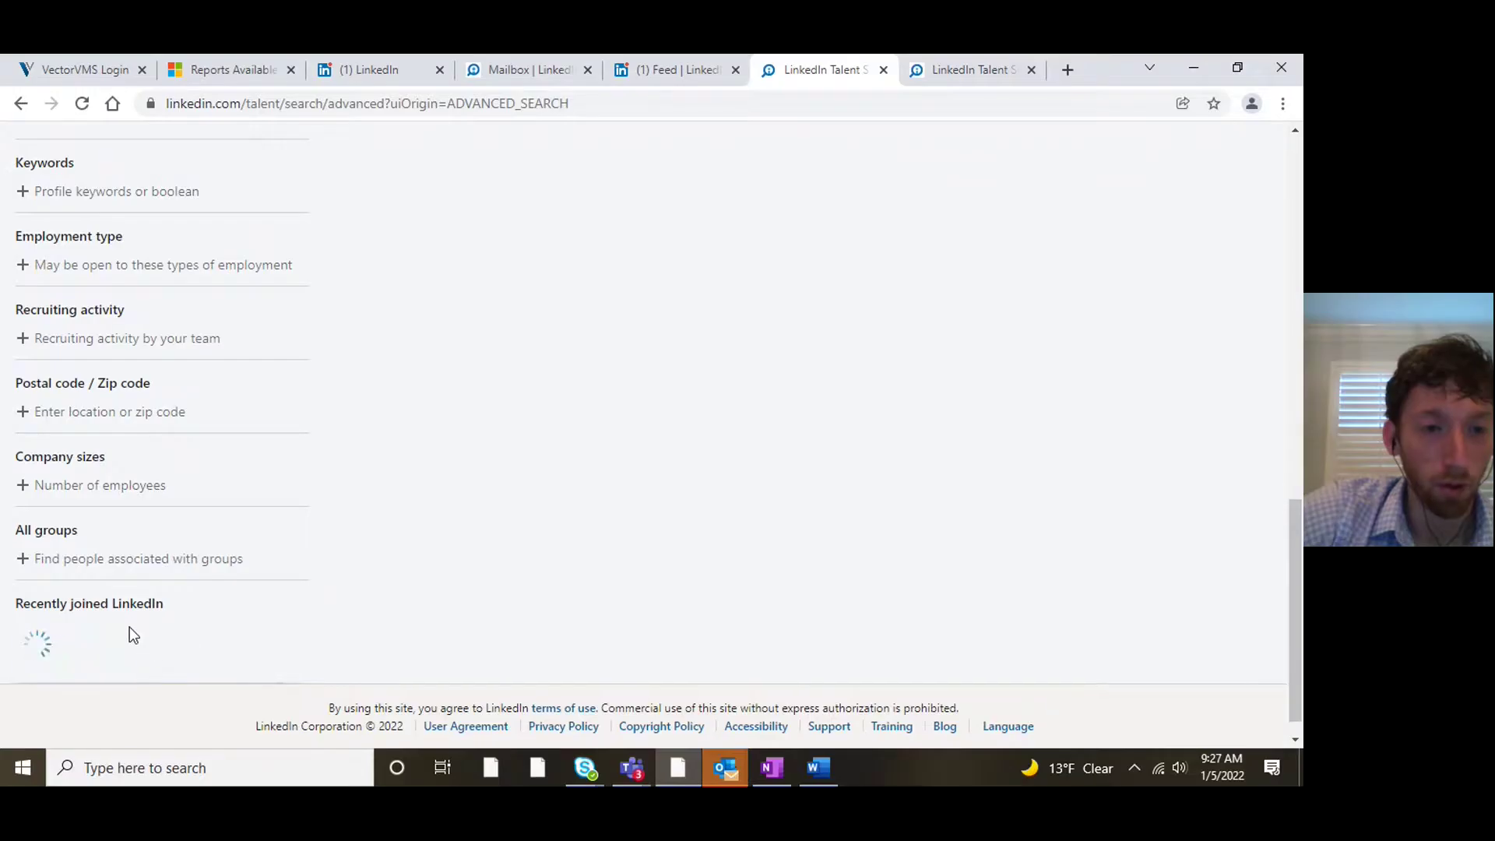
{"action": "scroll", "coordinate": [138, 632], "scroll_direction": "down", "scroll_amount": 1}
{"action": "left_click", "coordinate": [138, 642]}
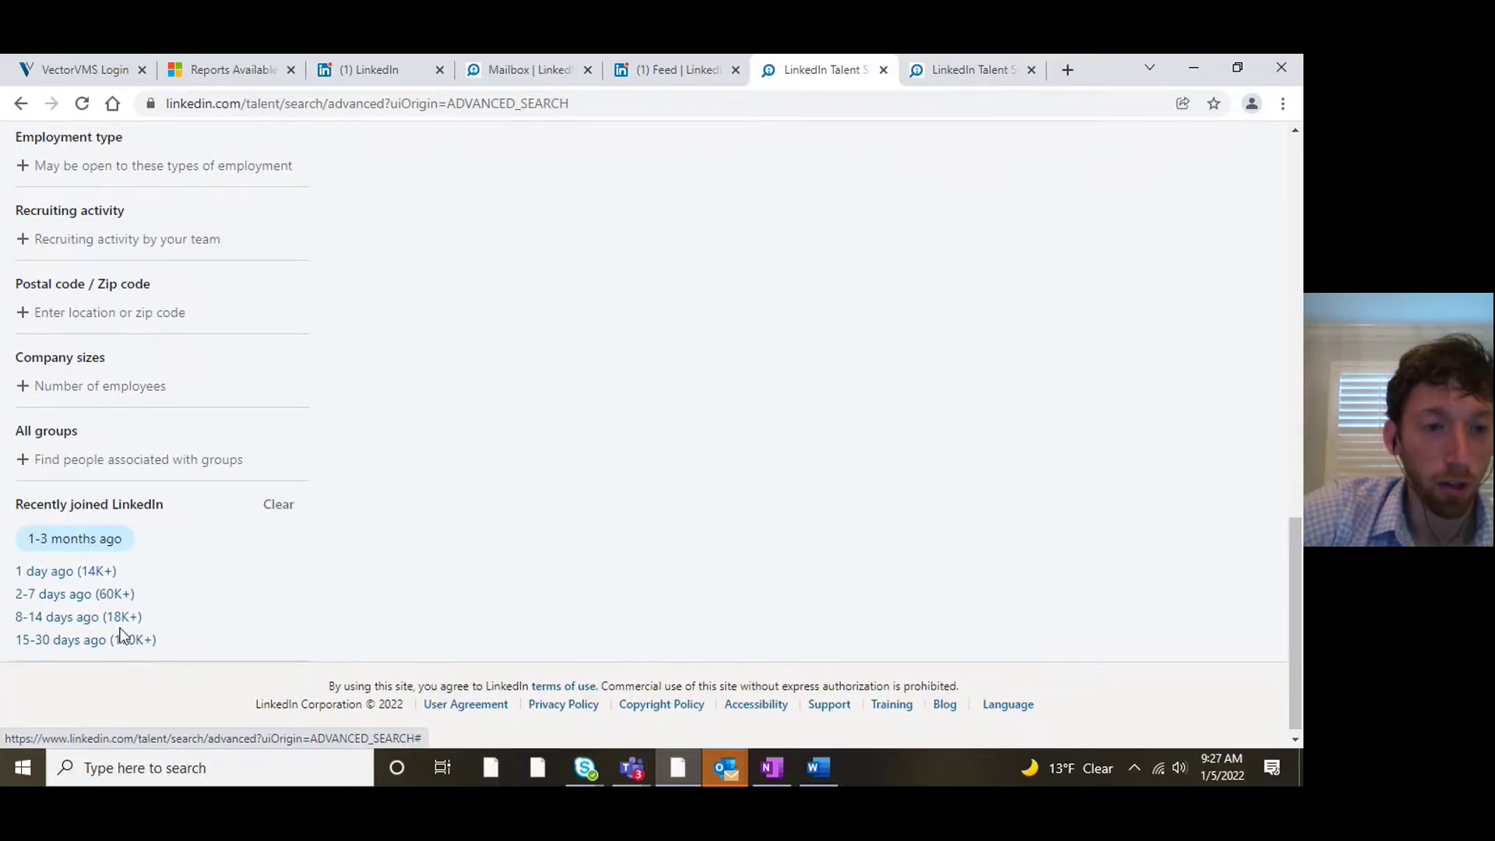
{"action": "left_click", "coordinate": [113, 632]}
{"action": "left_click", "coordinate": [106, 631]}
{"action": "left_click", "coordinate": [104, 615]}
{"action": "left_click", "coordinate": [102, 634]}
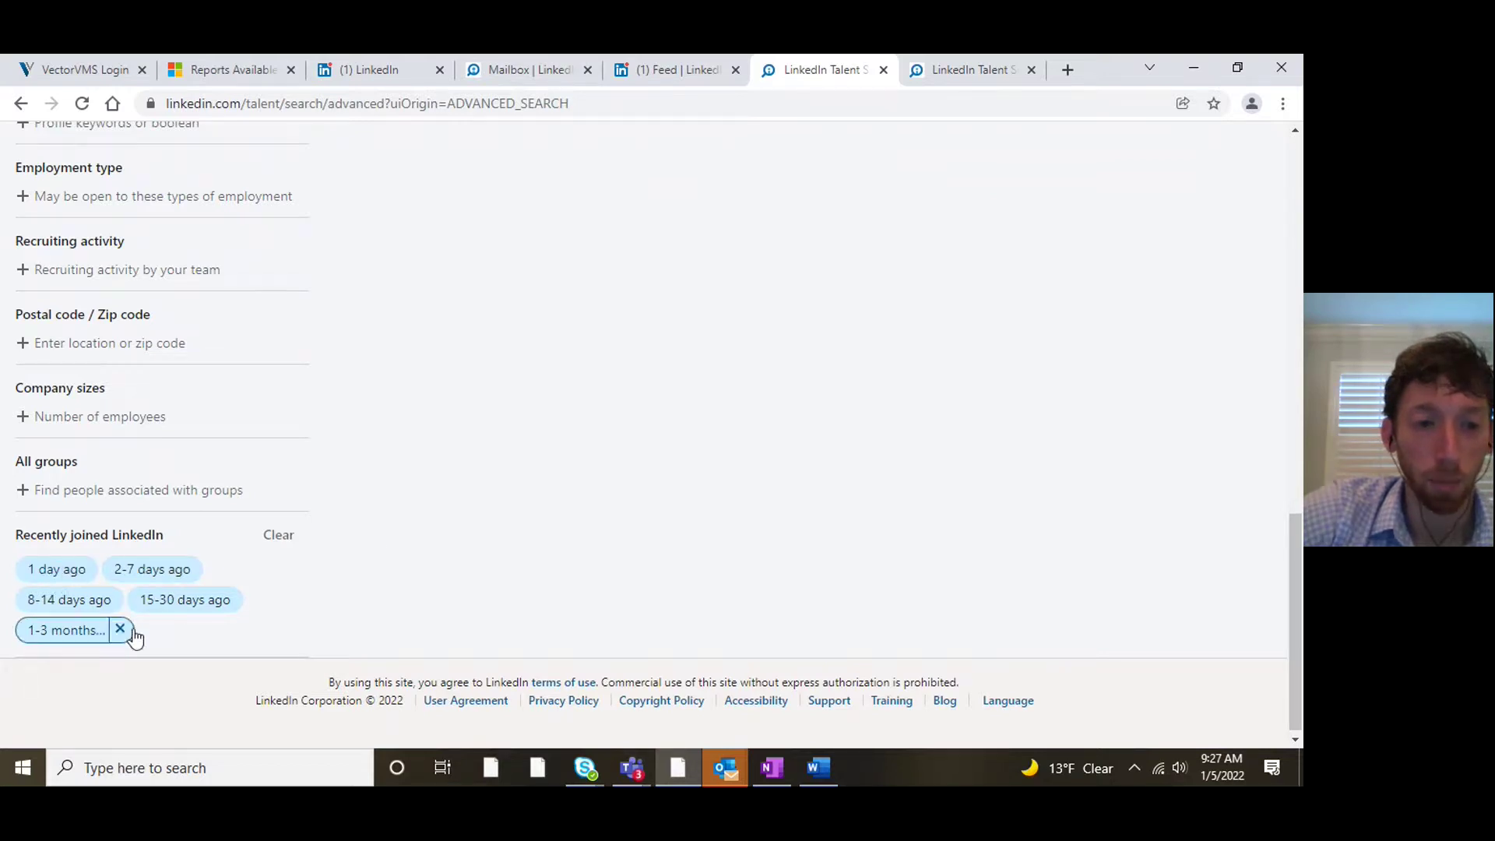
- Remove every selected range from the Recently joined LinkedIn filter
{"action": "left_click", "coordinate": [123, 630]}
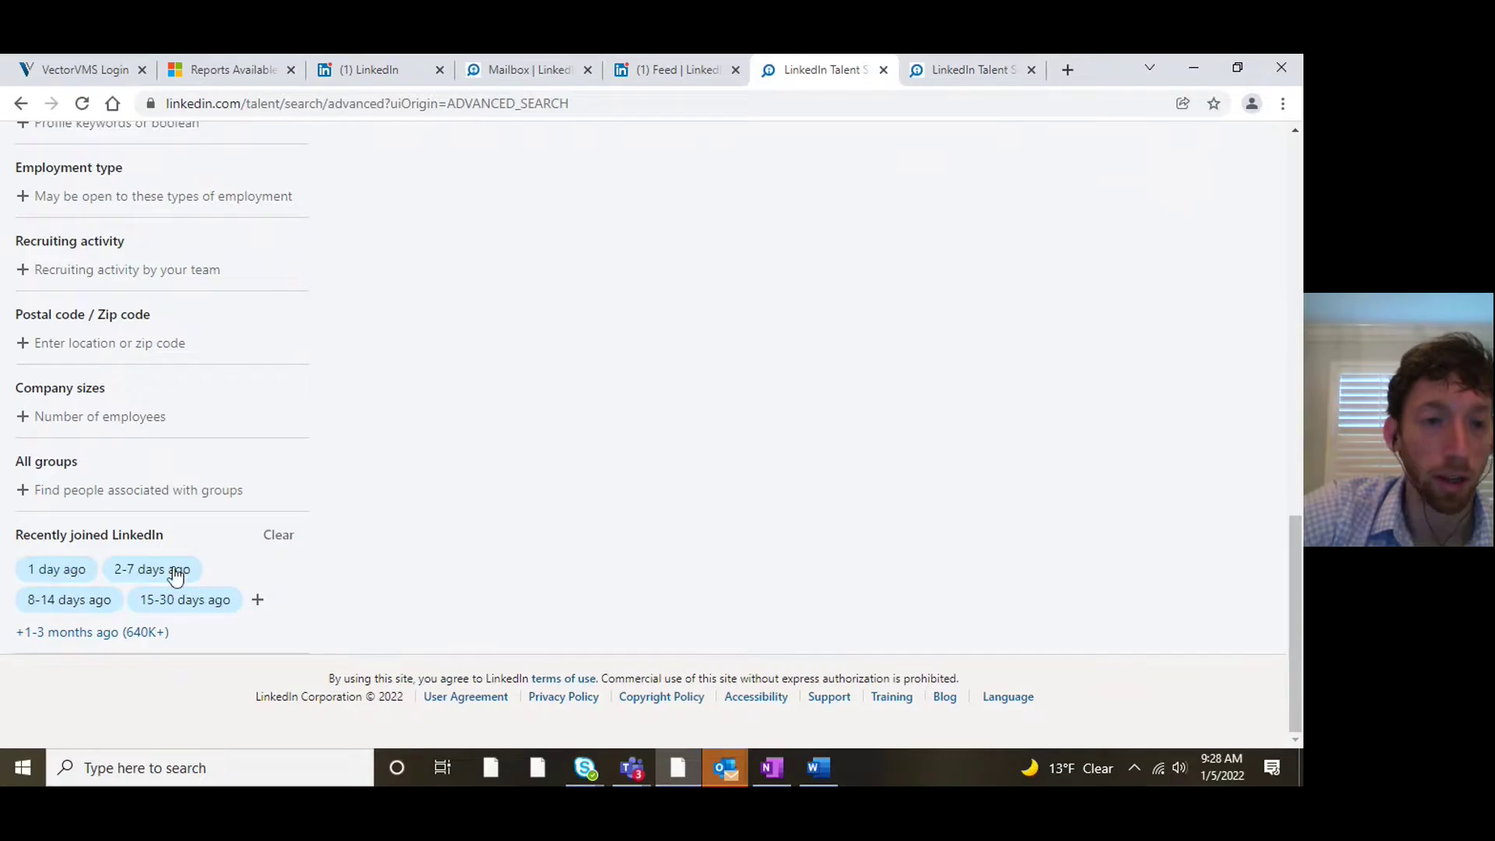
{"action": "left_click", "coordinate": [229, 599]}
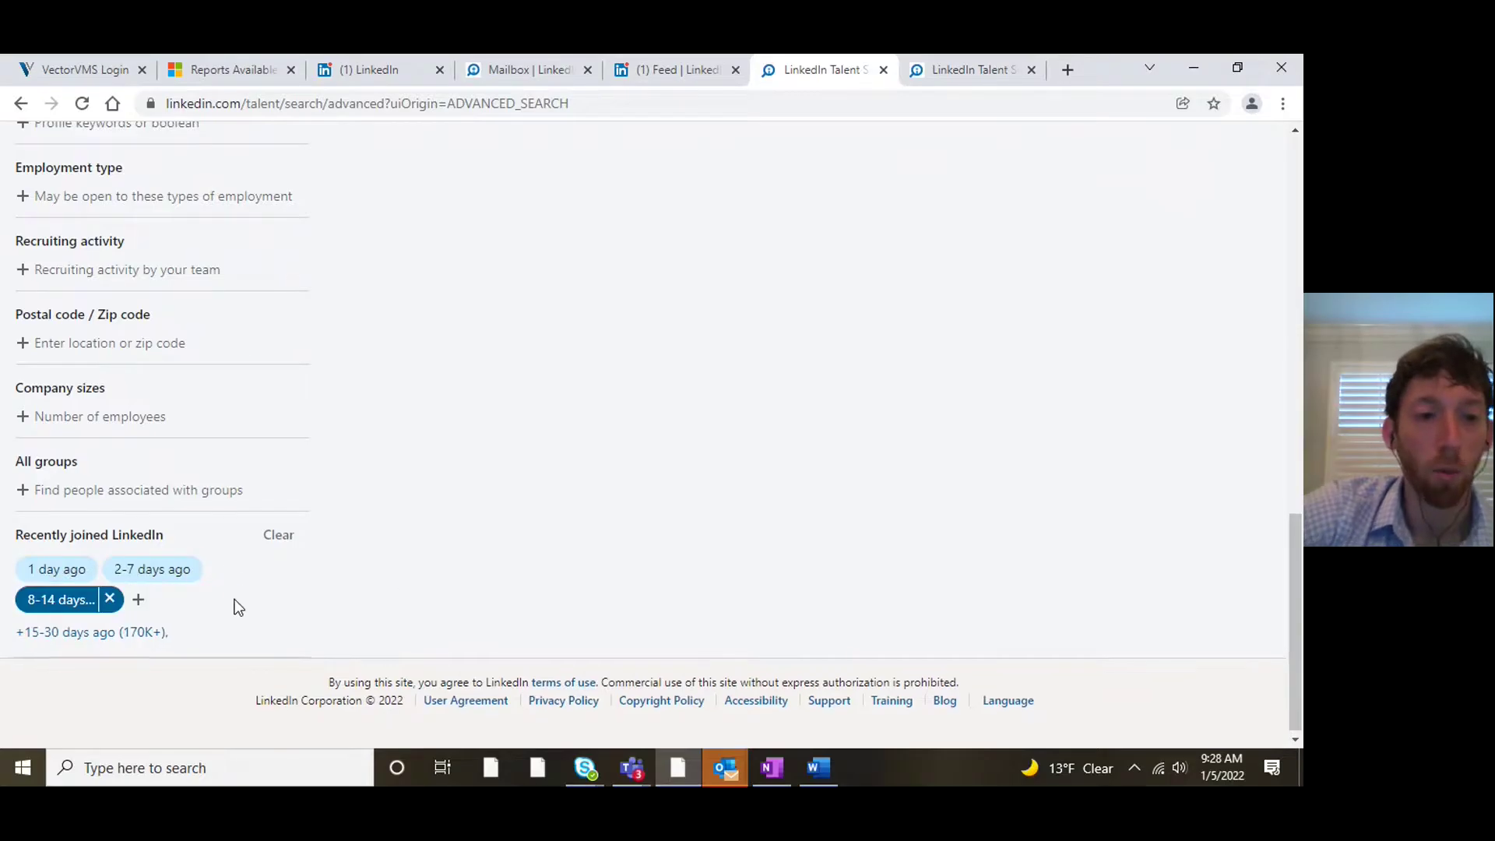
{"action": "left_click", "coordinate": [86, 568]}
{"action": "left_click", "coordinate": [100, 596]}
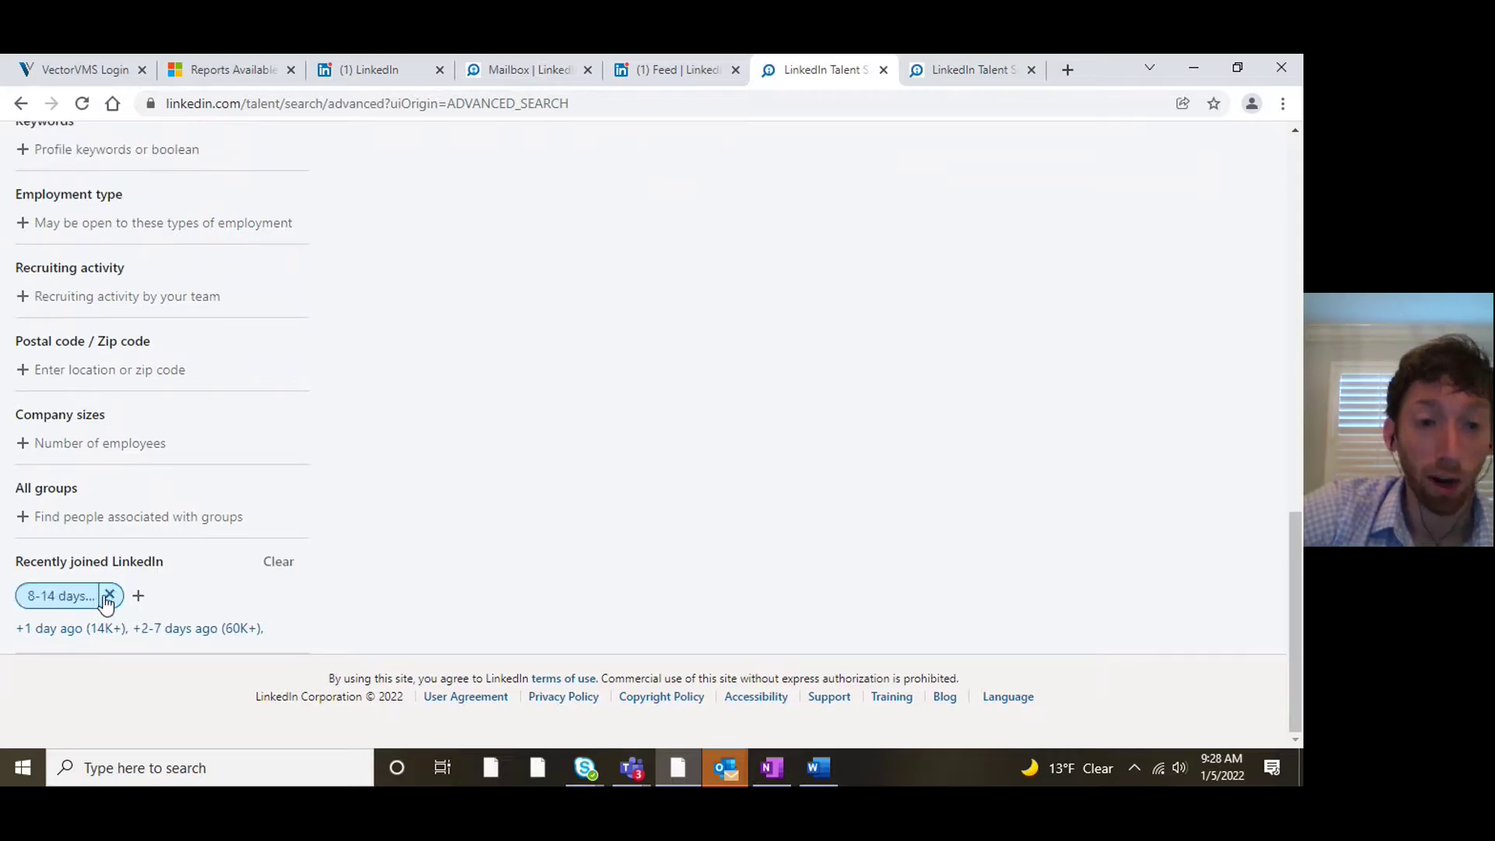
{"action": "left_click", "coordinate": [100, 598]}
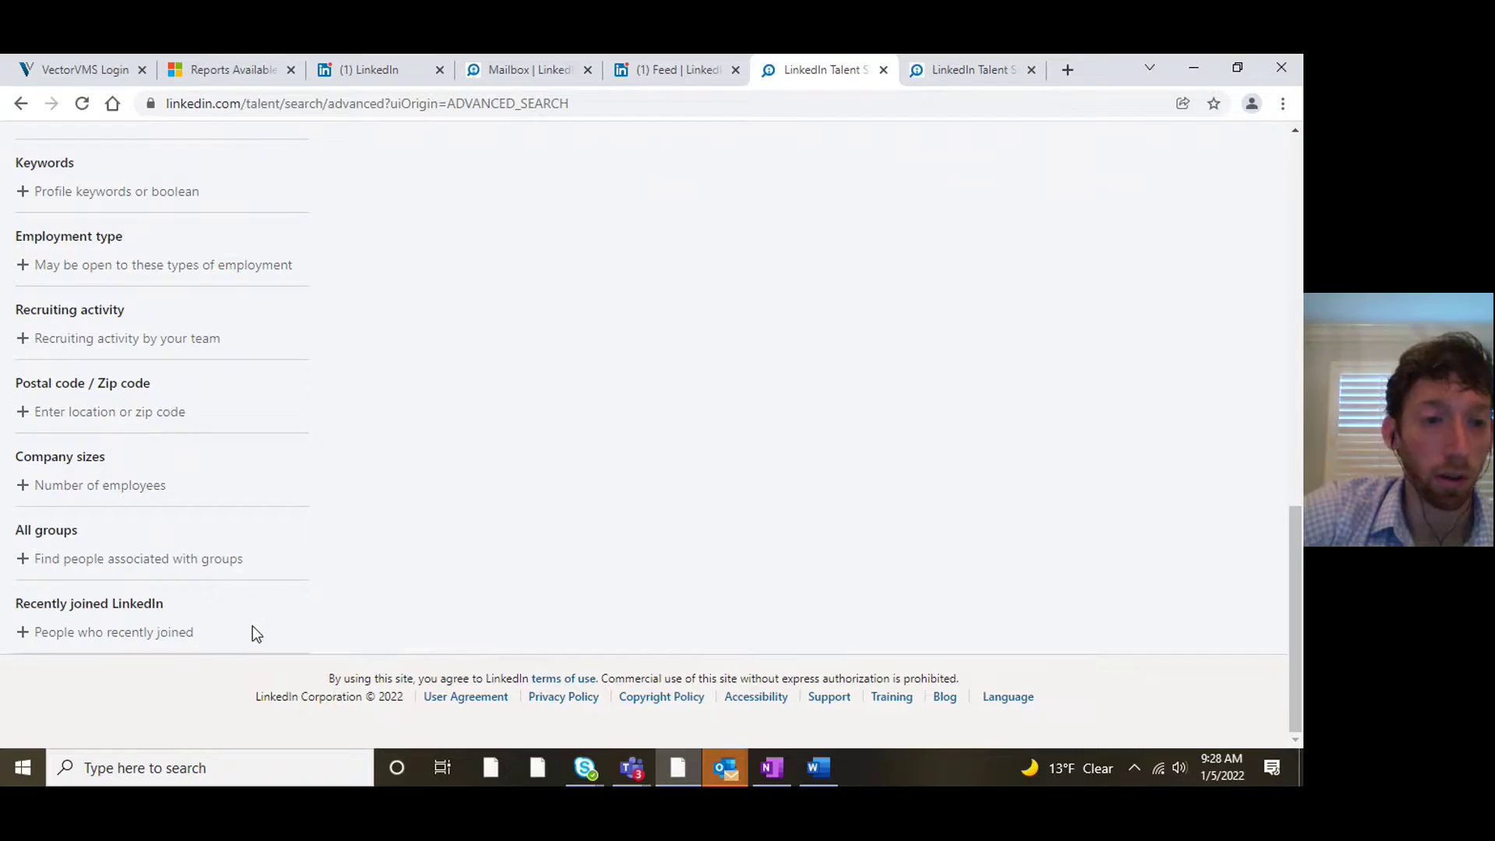
- Look over the time ranges offered for the Recently joined LinkedIn filter
{"action": "left_click", "coordinate": [187, 632]}
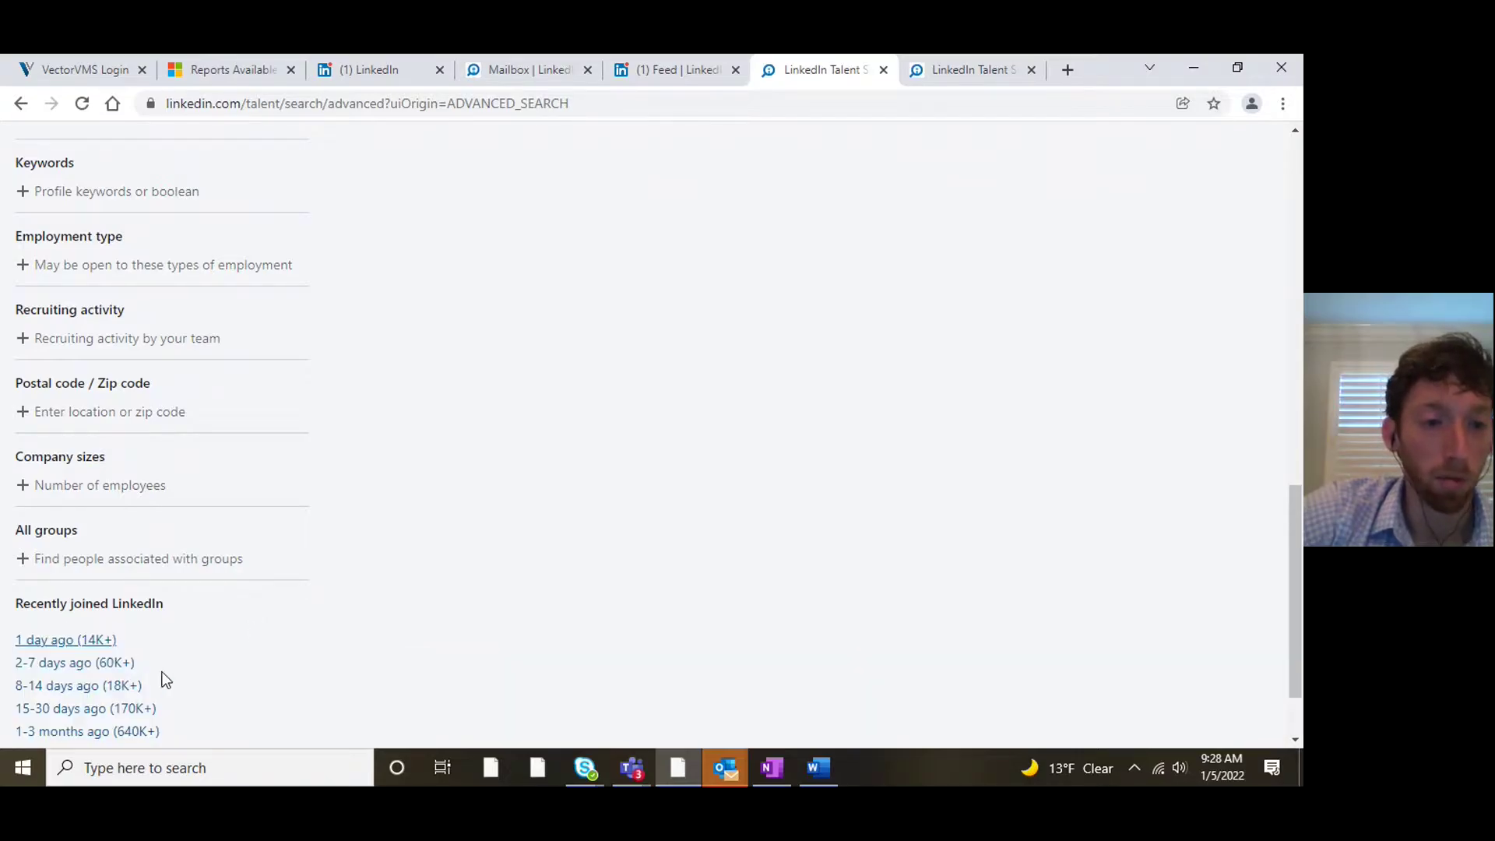
{"action": "scroll", "coordinate": [117, 623], "scroll_direction": "down", "scroll_amount": 2}
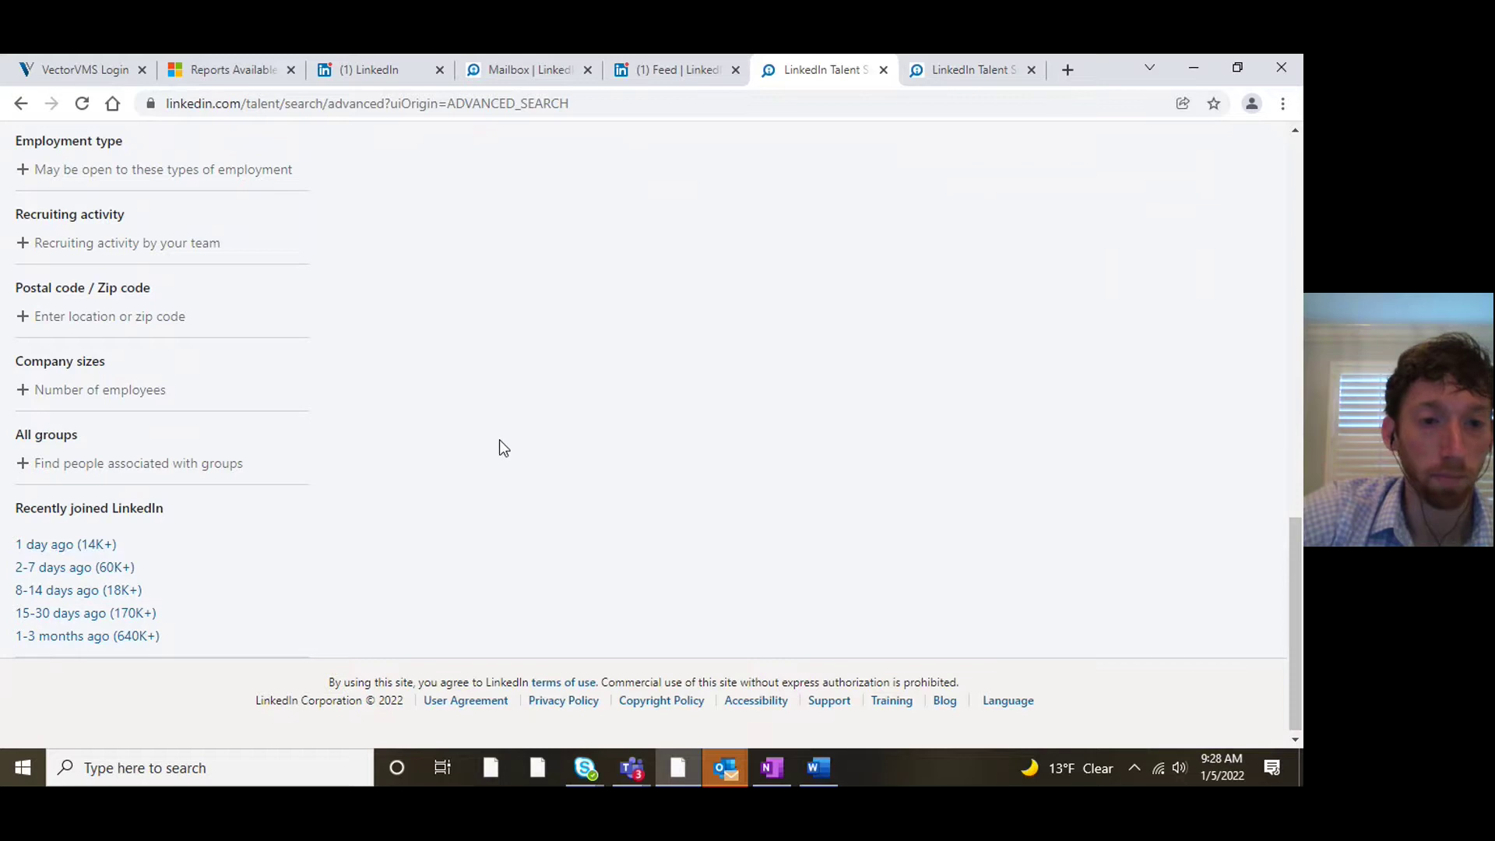
{"action": "left_click", "coordinate": [502, 460]}
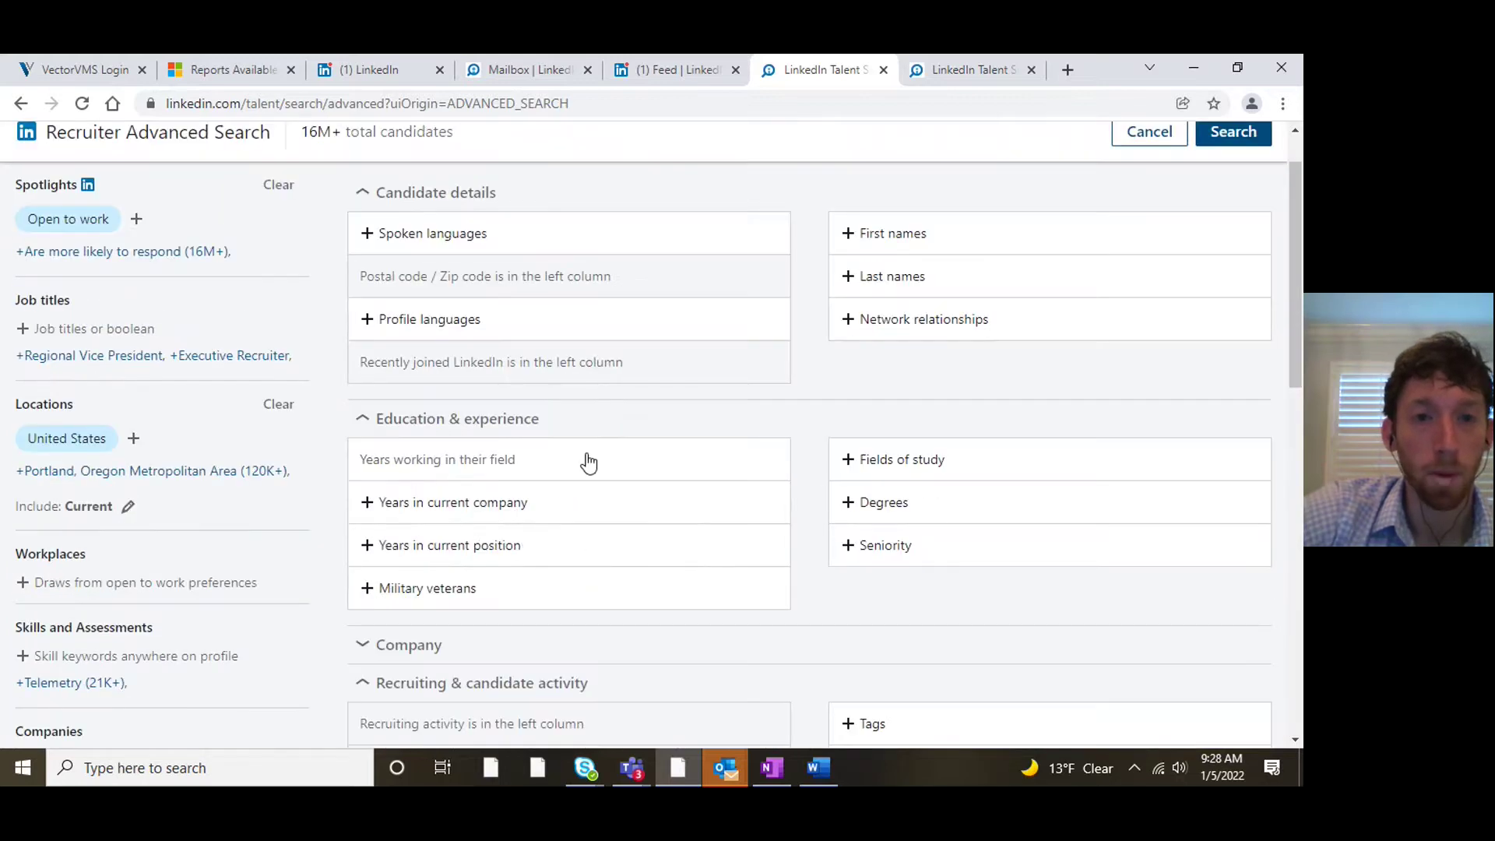
- Add a years of experience filter from 7 to 30+ years under Education & experience
{"action": "scroll", "coordinate": [724, 409], "scroll_direction": "down", "scroll_amount": 3}
{"action": "left_click", "coordinate": [491, 265]}
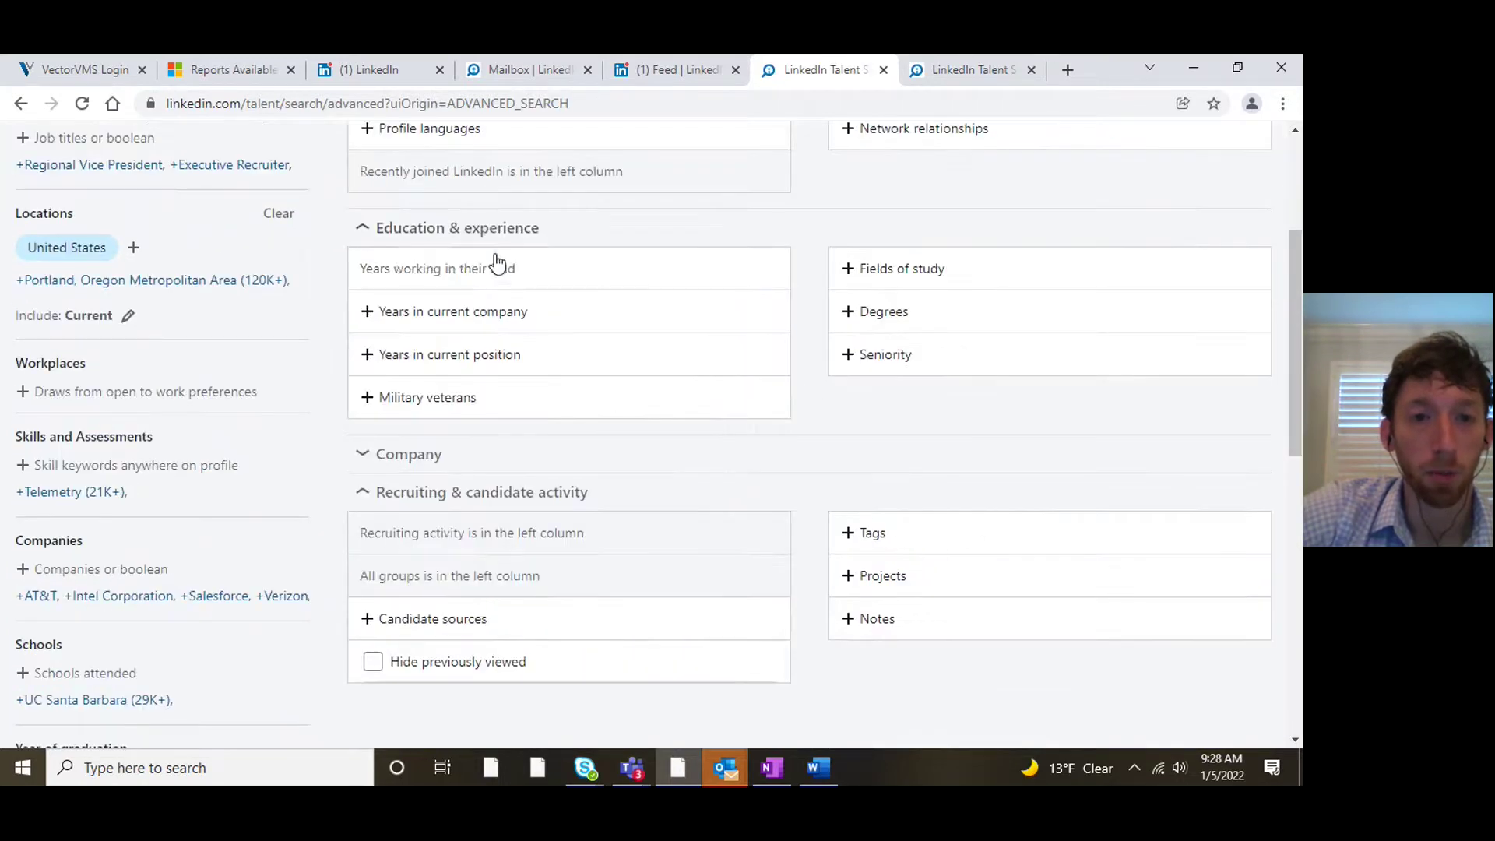
{"action": "scroll", "coordinate": [484, 276], "scroll_direction": "up", "scroll_amount": 3}
{"action": "scroll", "coordinate": [498, 285], "scroll_direction": "down", "scroll_amount": 1}
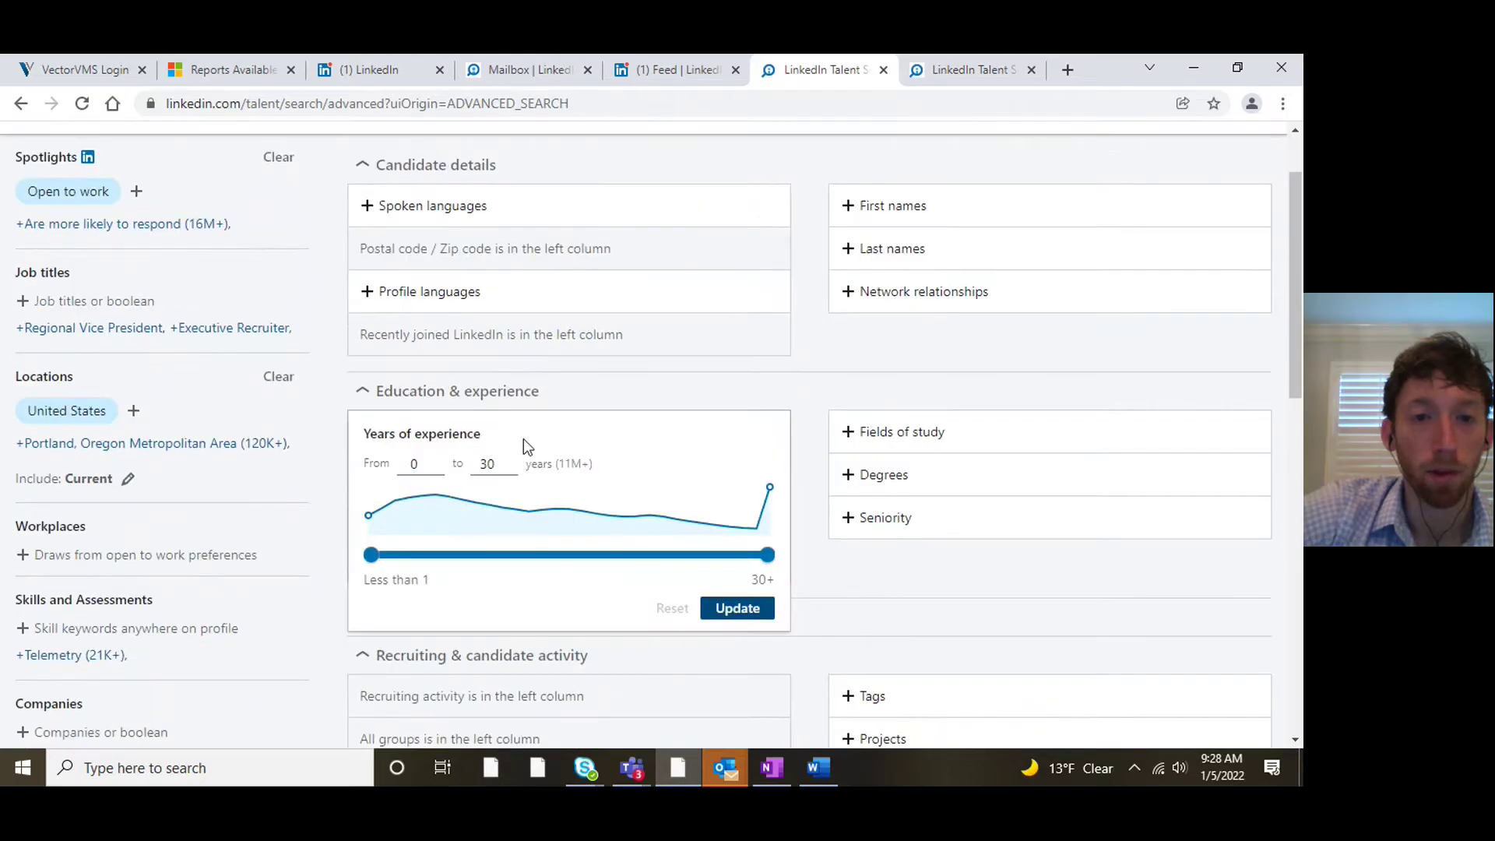
{"action": "left_click_drag", "start_coordinate": [372, 556], "coordinate": [461, 574]}
{"action": "left_click", "coordinate": [752, 613]}
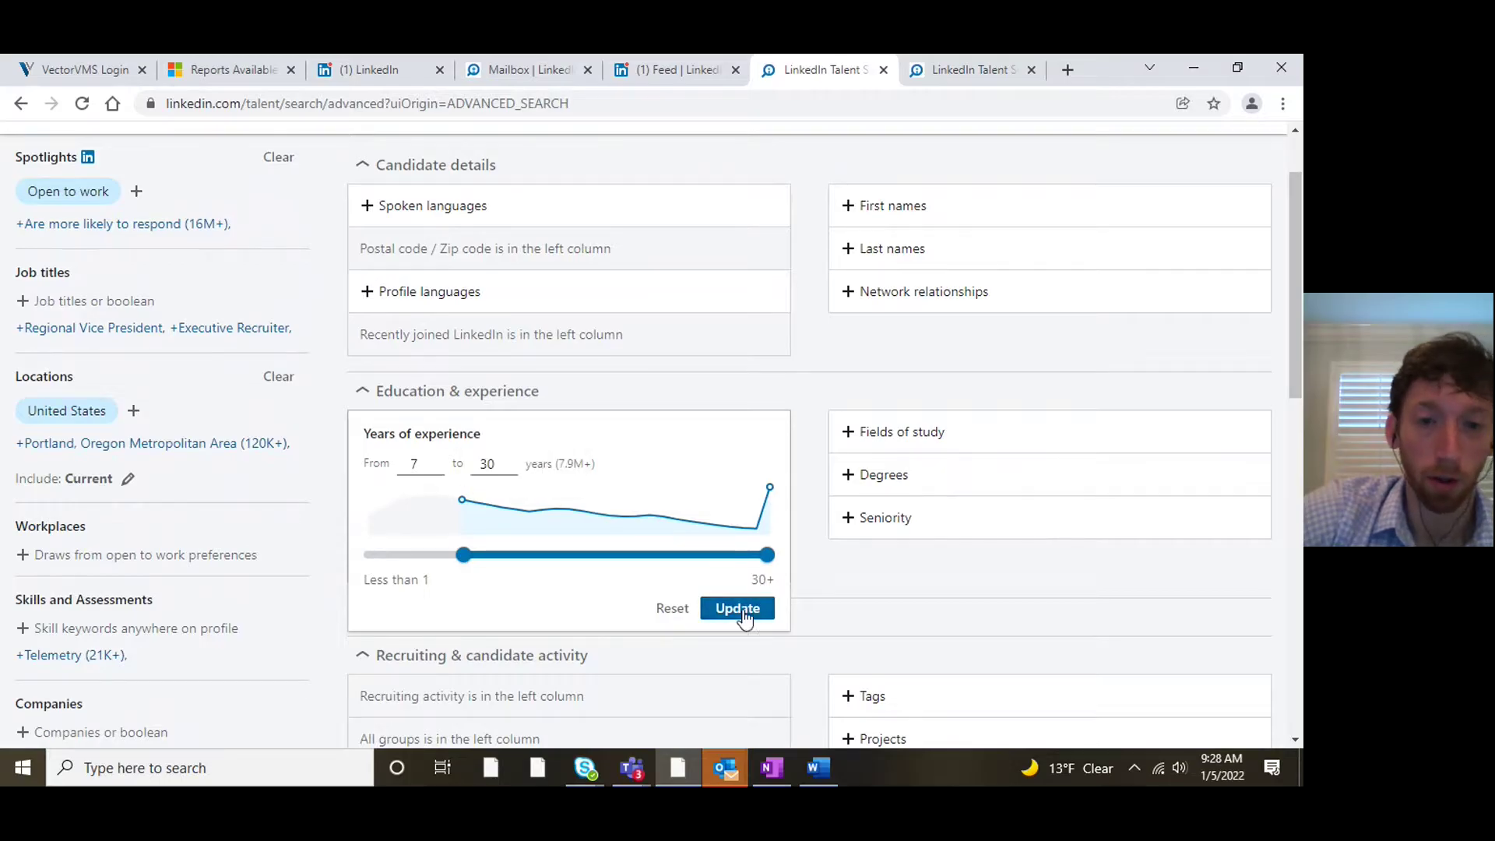
{"action": "left_click", "coordinate": [740, 609]}
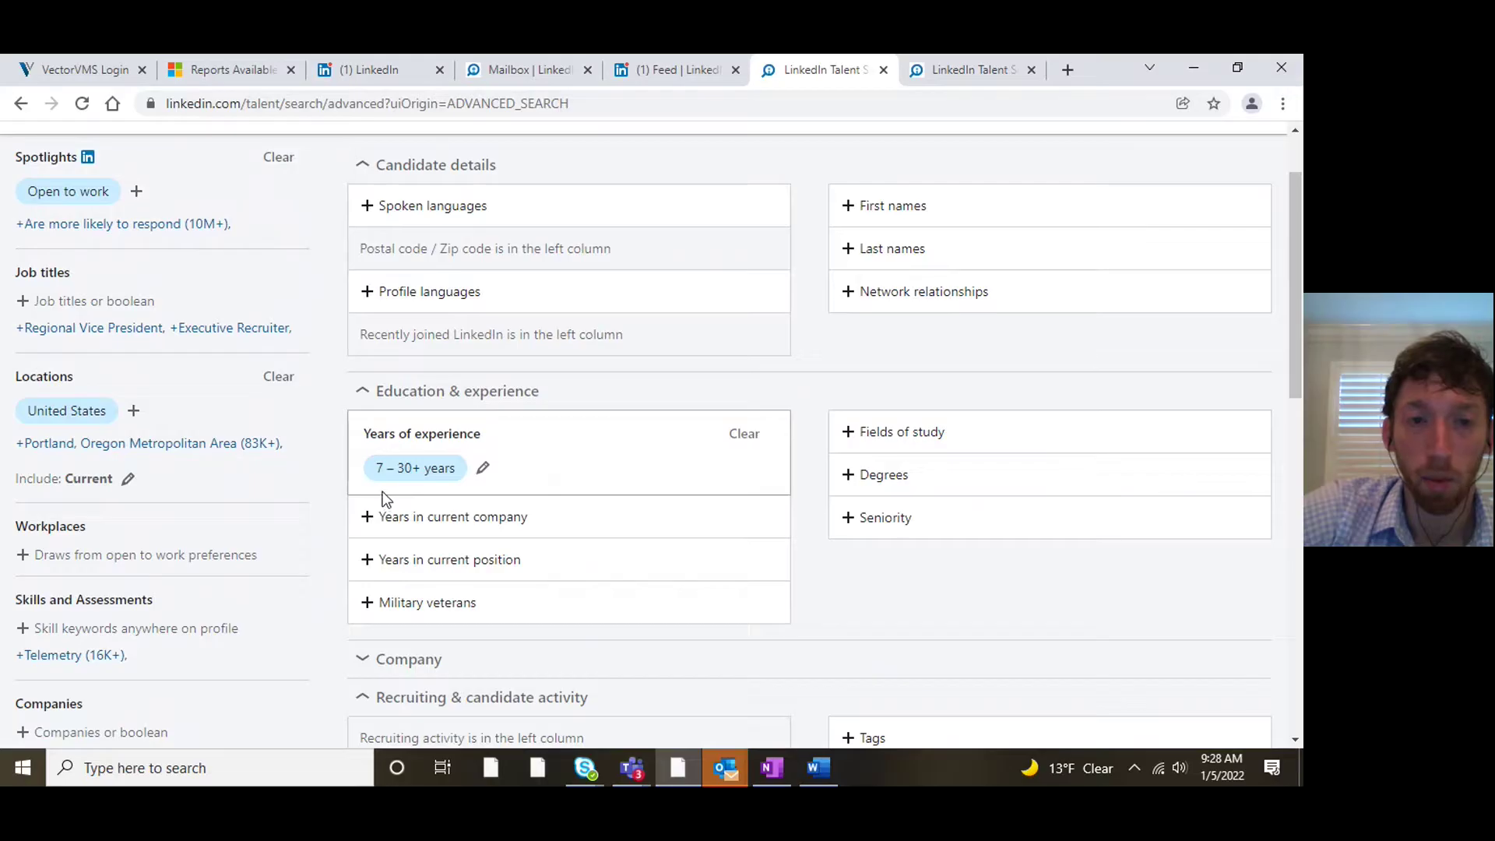
- Lower the upper limit of the years of experience filter to 27 years
{"action": "left_click", "coordinate": [482, 468]}
{"action": "left_click_drag", "start_coordinate": [760, 562], "coordinate": [728, 561]}
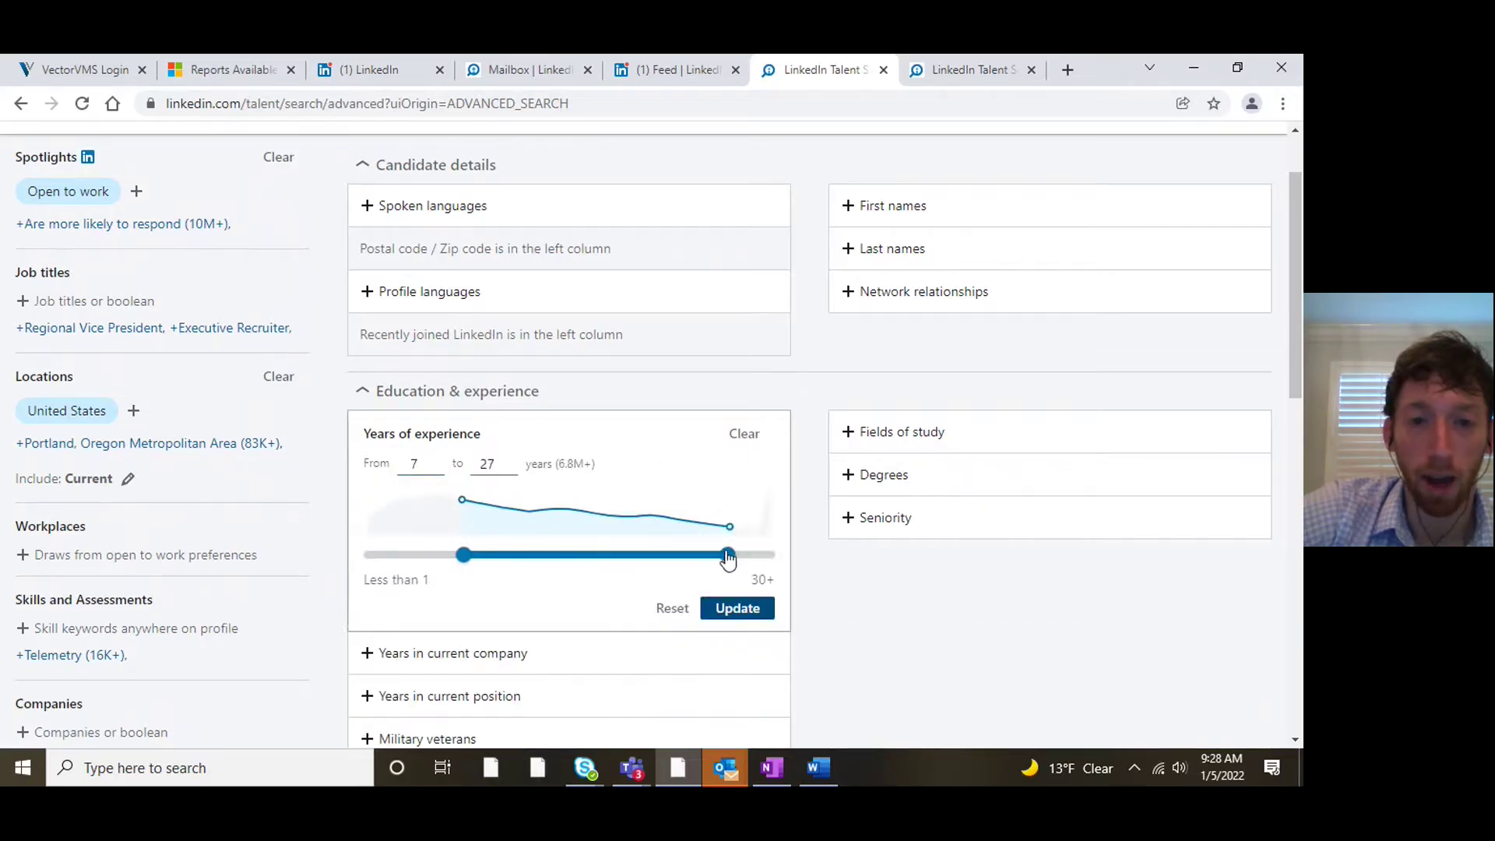
{"action": "left_click", "coordinate": [740, 598]}
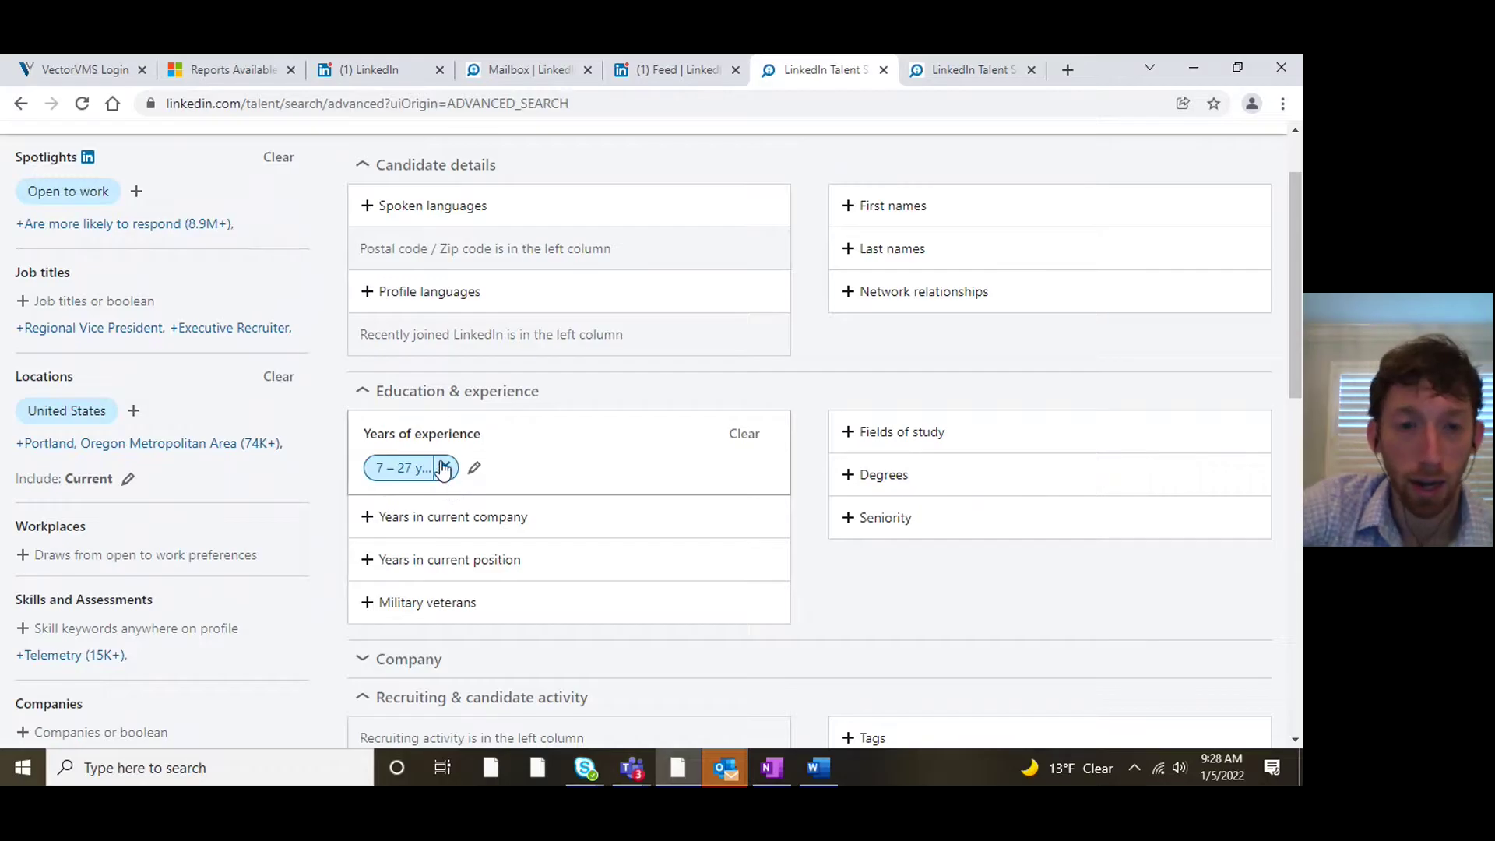
{"action": "left_click", "coordinate": [474, 467]}
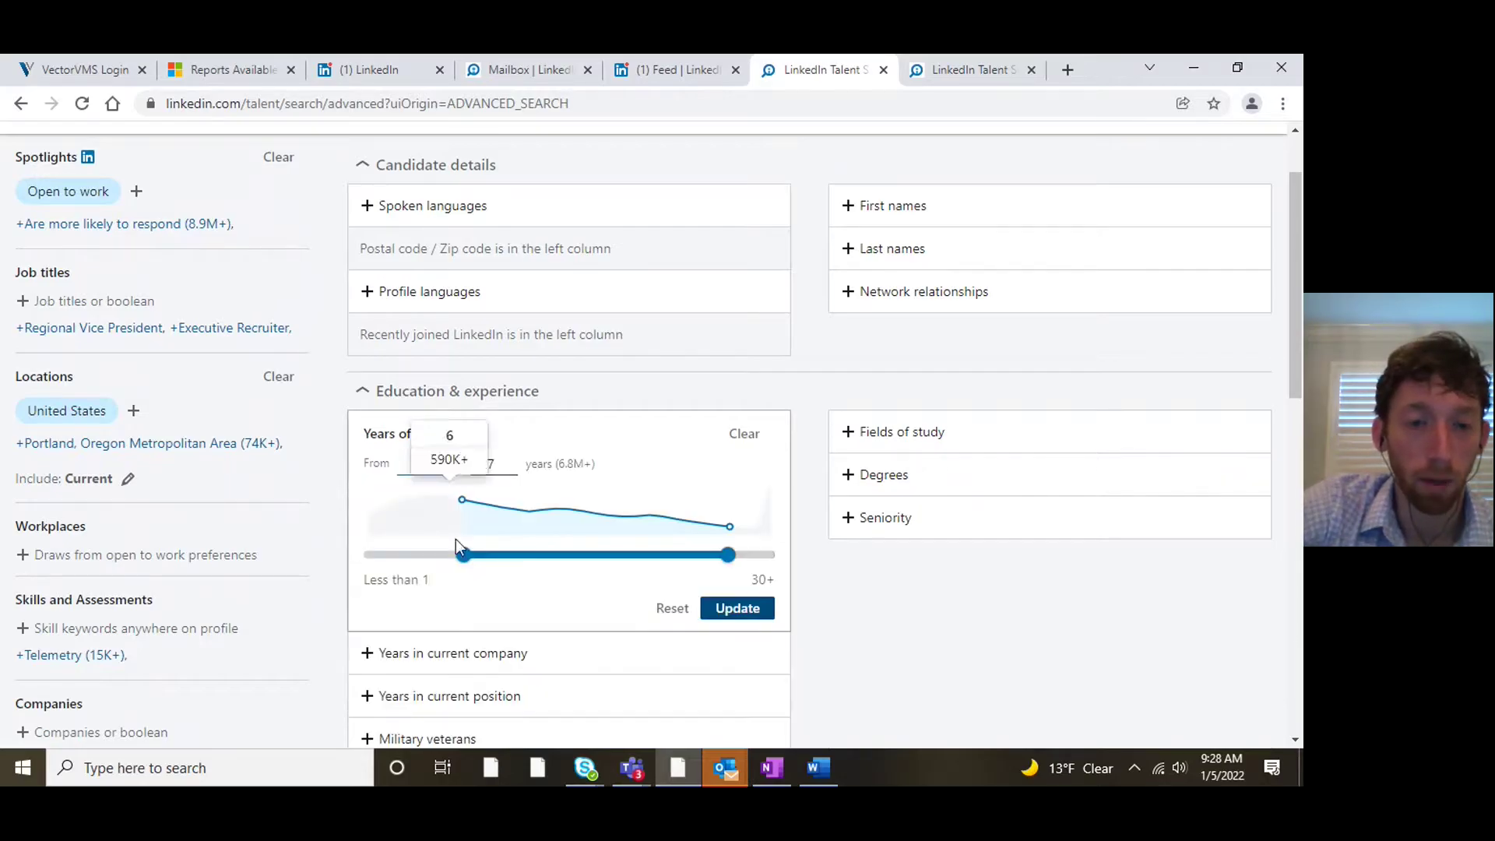
{"action": "left_click", "coordinate": [813, 415]}
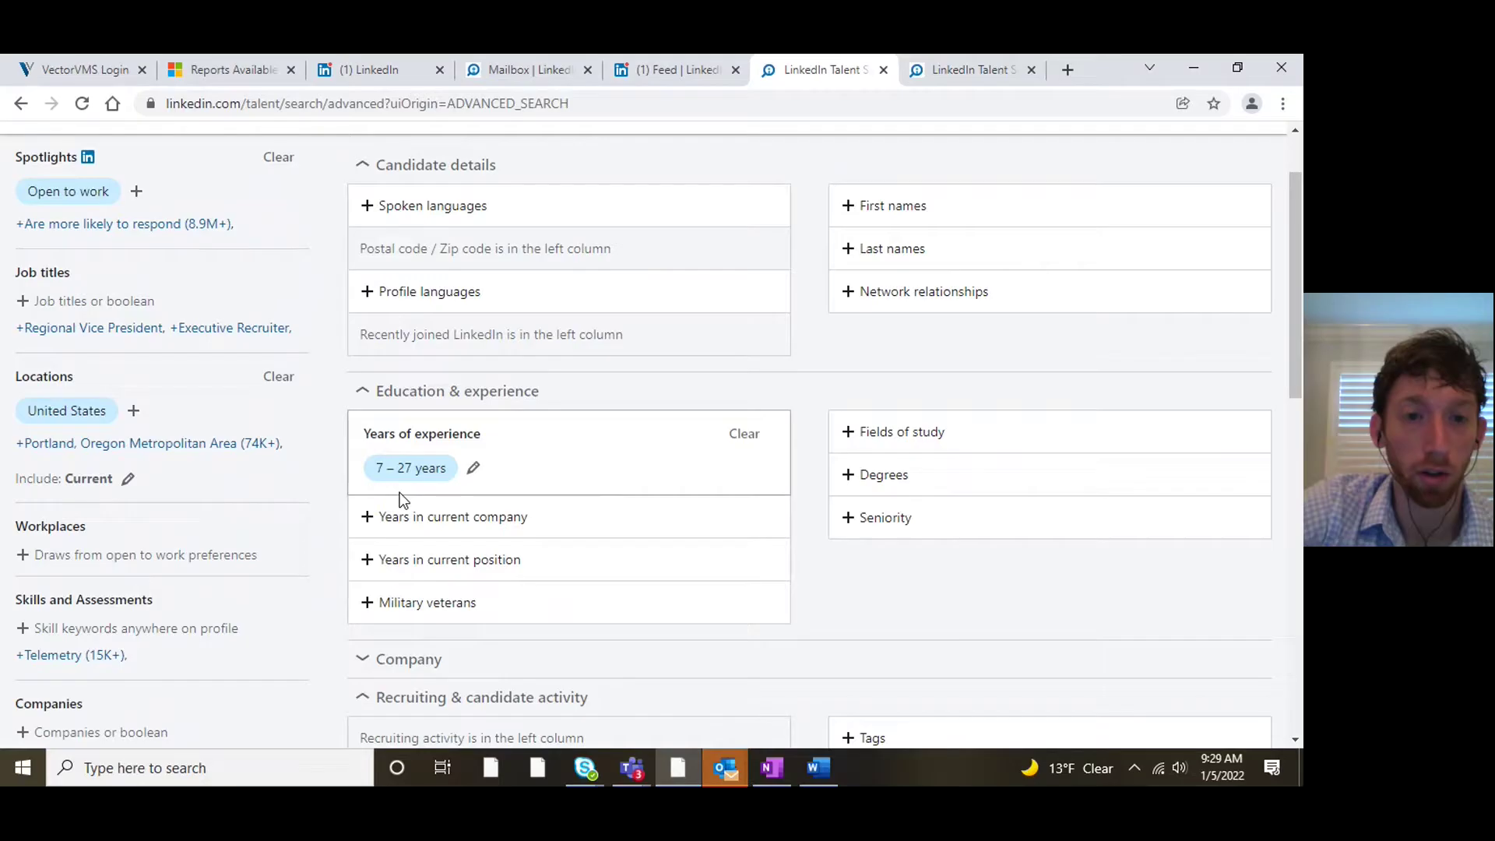
- Raise the upper limit of the years of experience filter to 30+ years
{"action": "left_click", "coordinate": [472, 468]}
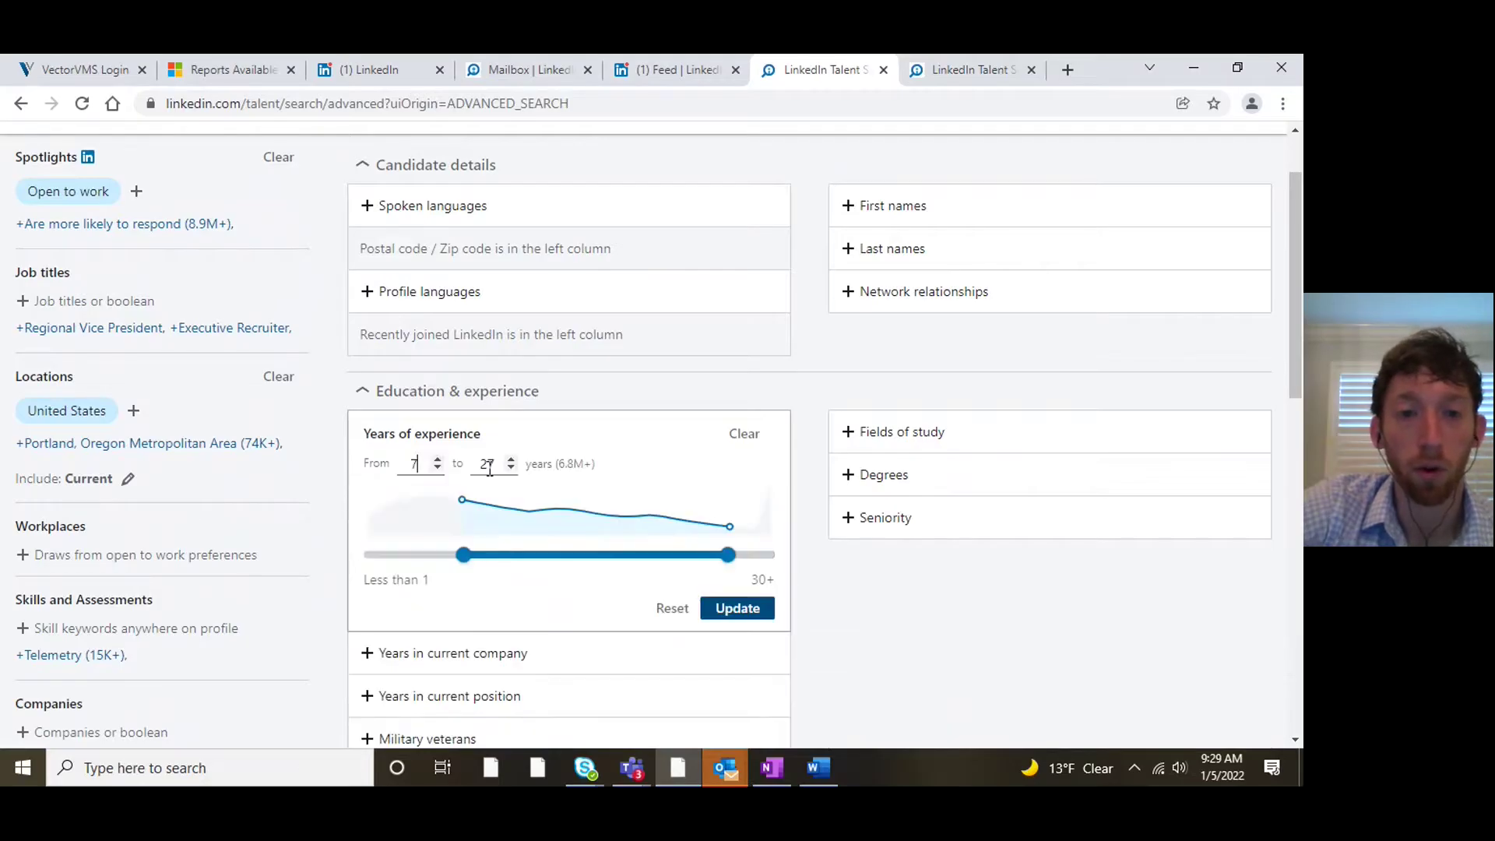
{"action": "left_click_drag", "start_coordinate": [727, 555], "coordinate": [778, 556]}
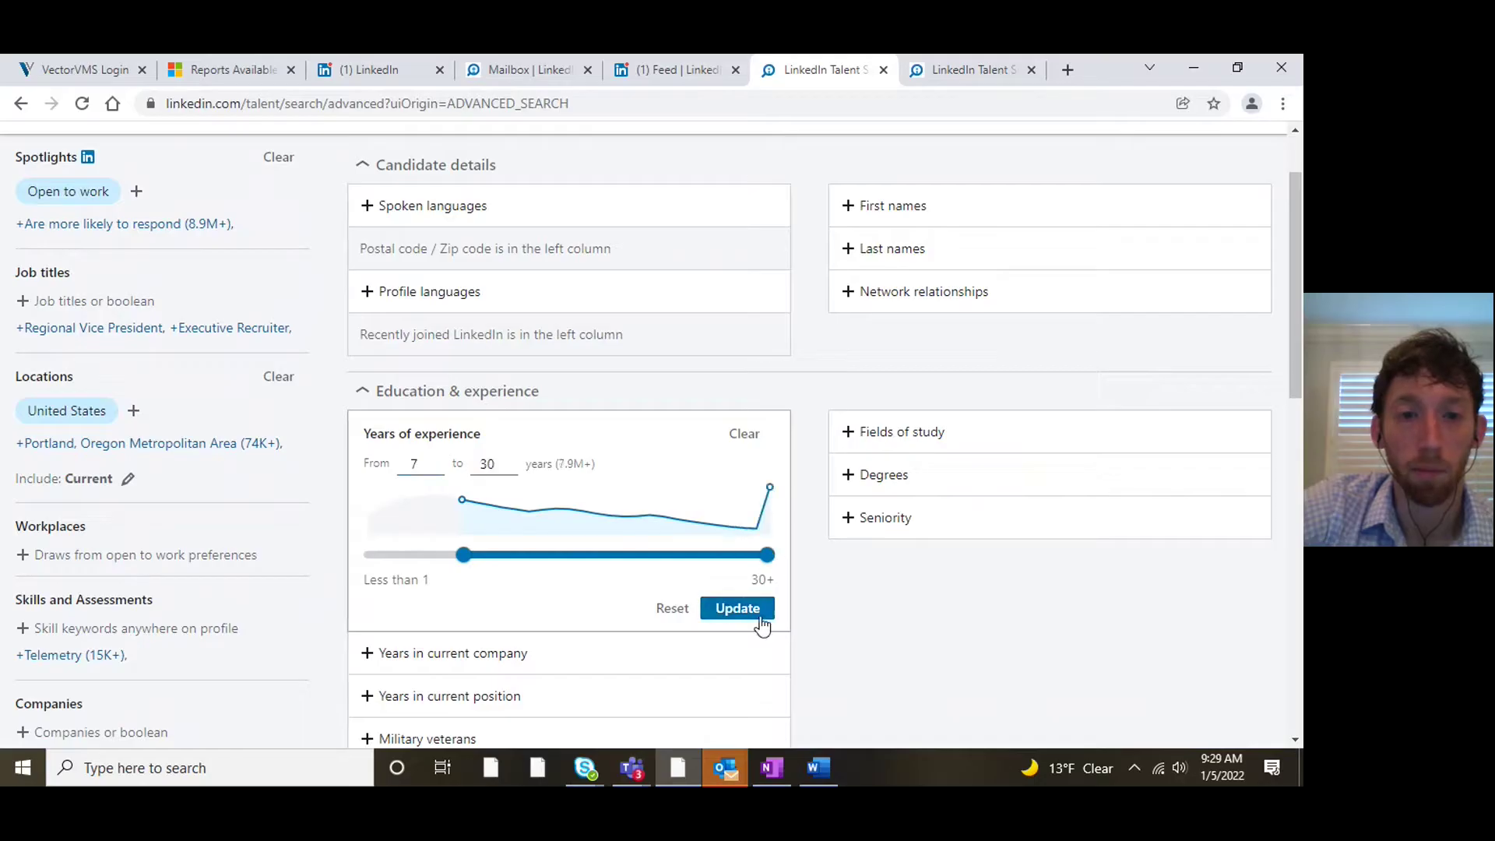
{"action": "left_click", "coordinate": [752, 608]}
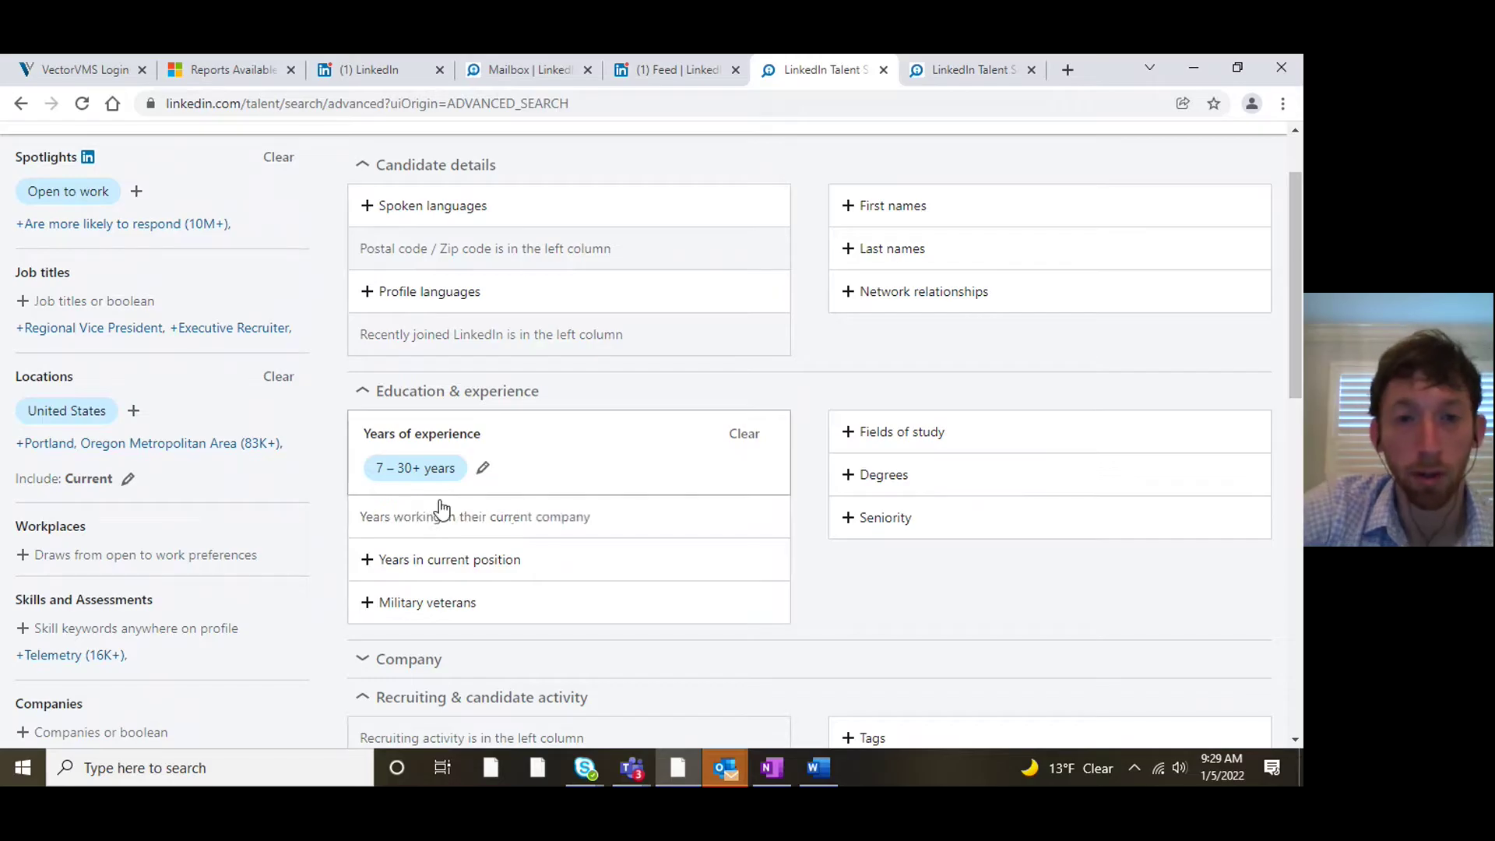
- Set the years of experience filter to a range from less than 1 to 20 years
{"action": "mouse_move", "coordinate": [448, 475]}
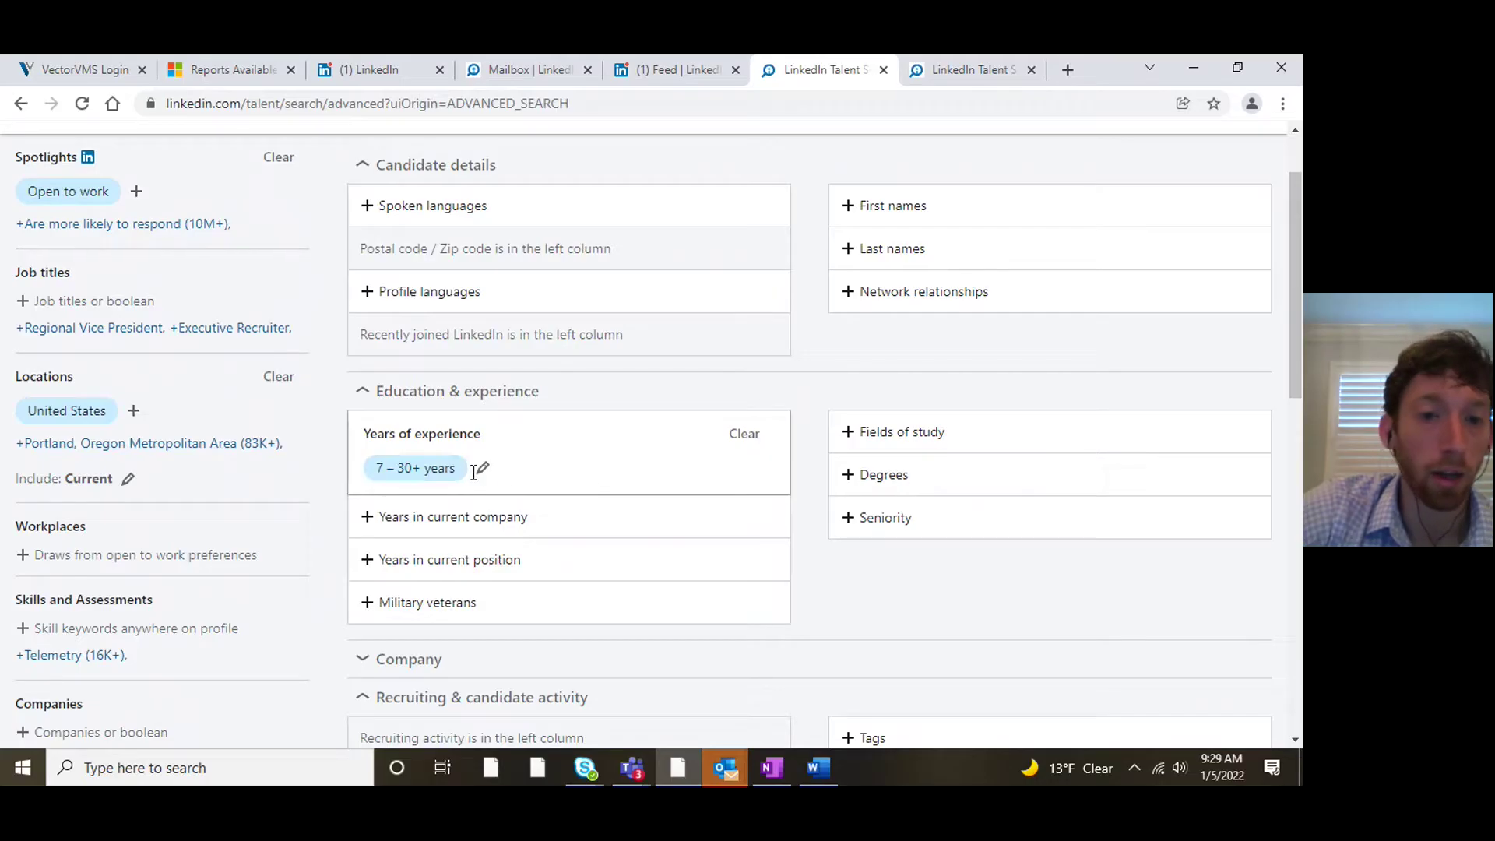
{"action": "left_click", "coordinate": [483, 467]}
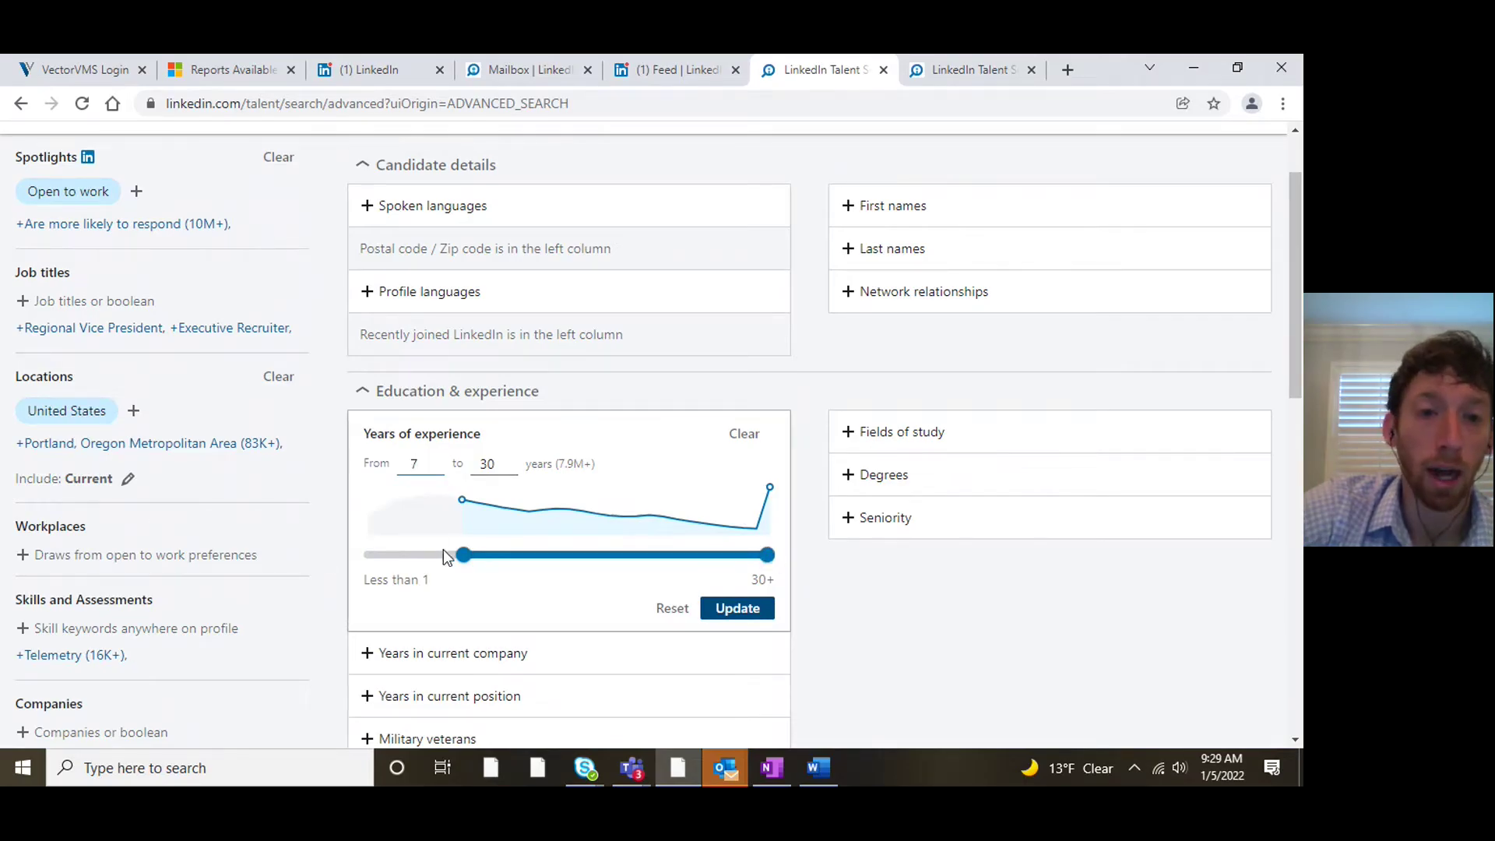
{"action": "triple_click", "coordinate": [321, 550]}
{"action": "left_click", "coordinate": [484, 468]}
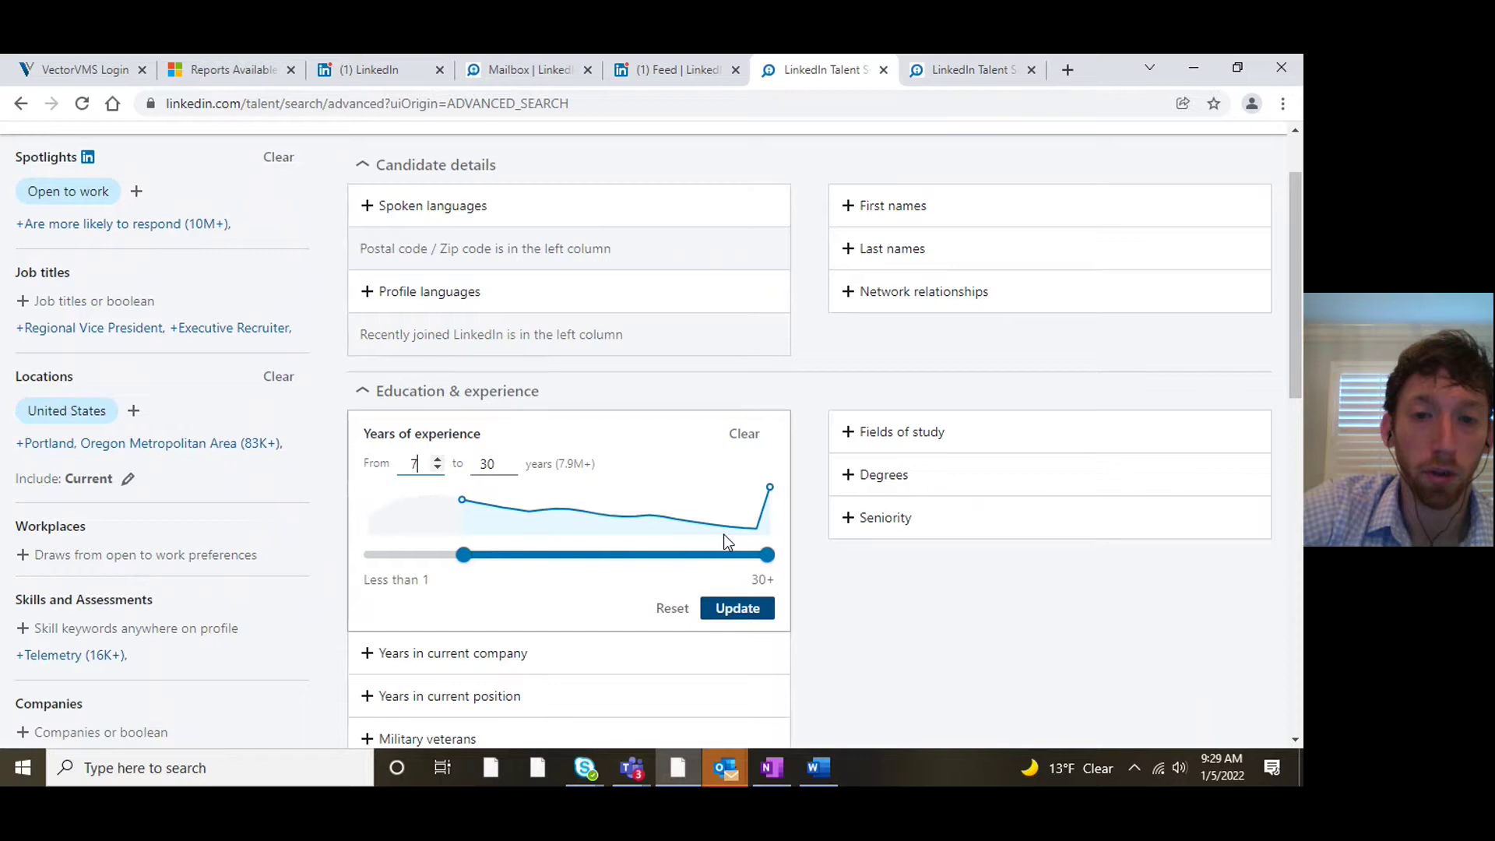
{"action": "left_click_drag", "start_coordinate": [427, 553], "coordinate": [366, 555]}
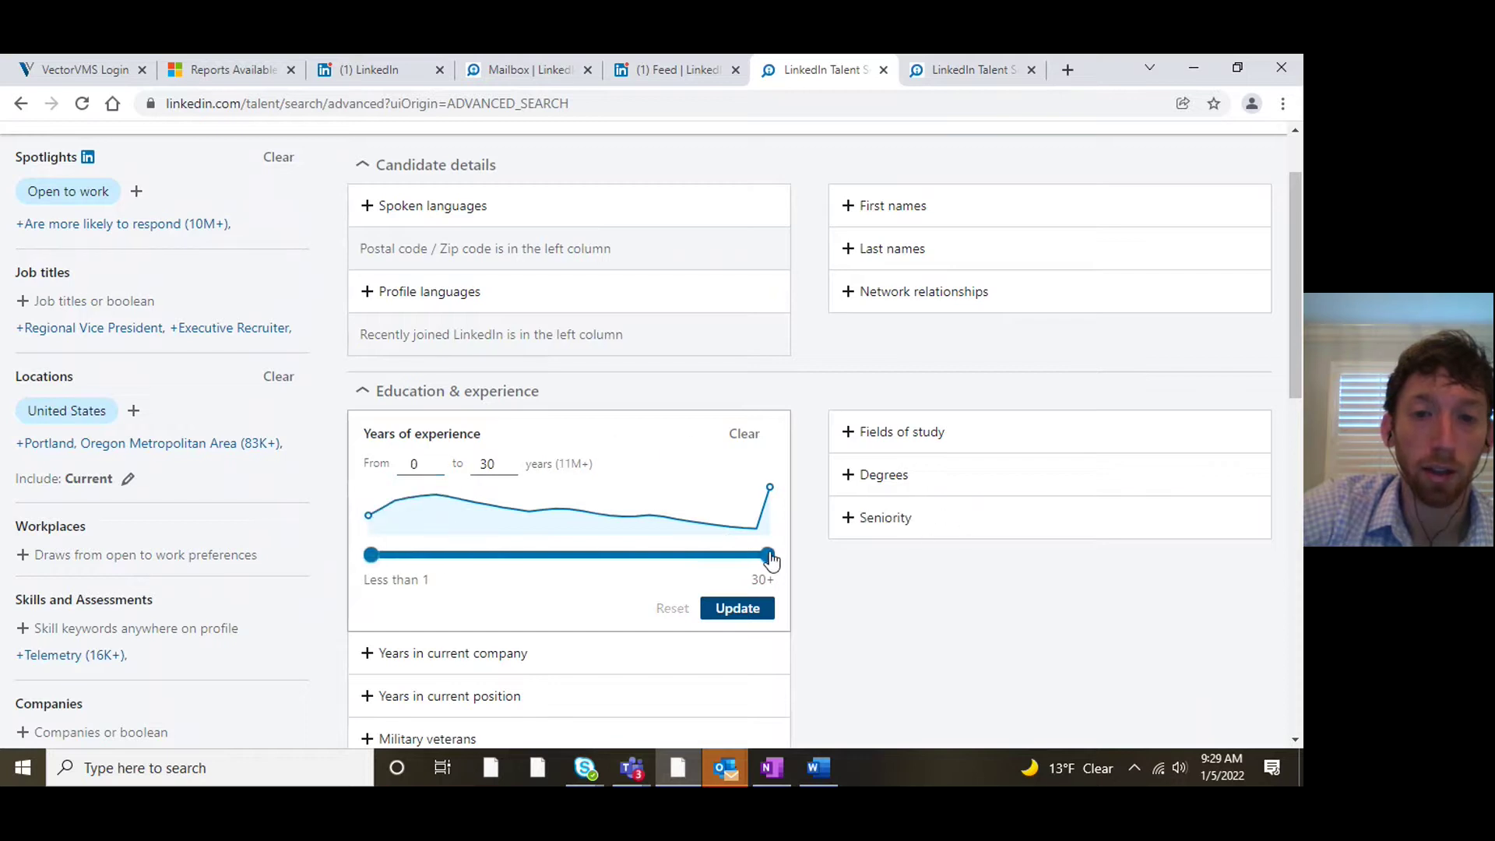
{"action": "left_click_drag", "start_coordinate": [768, 555], "coordinate": [636, 556]}
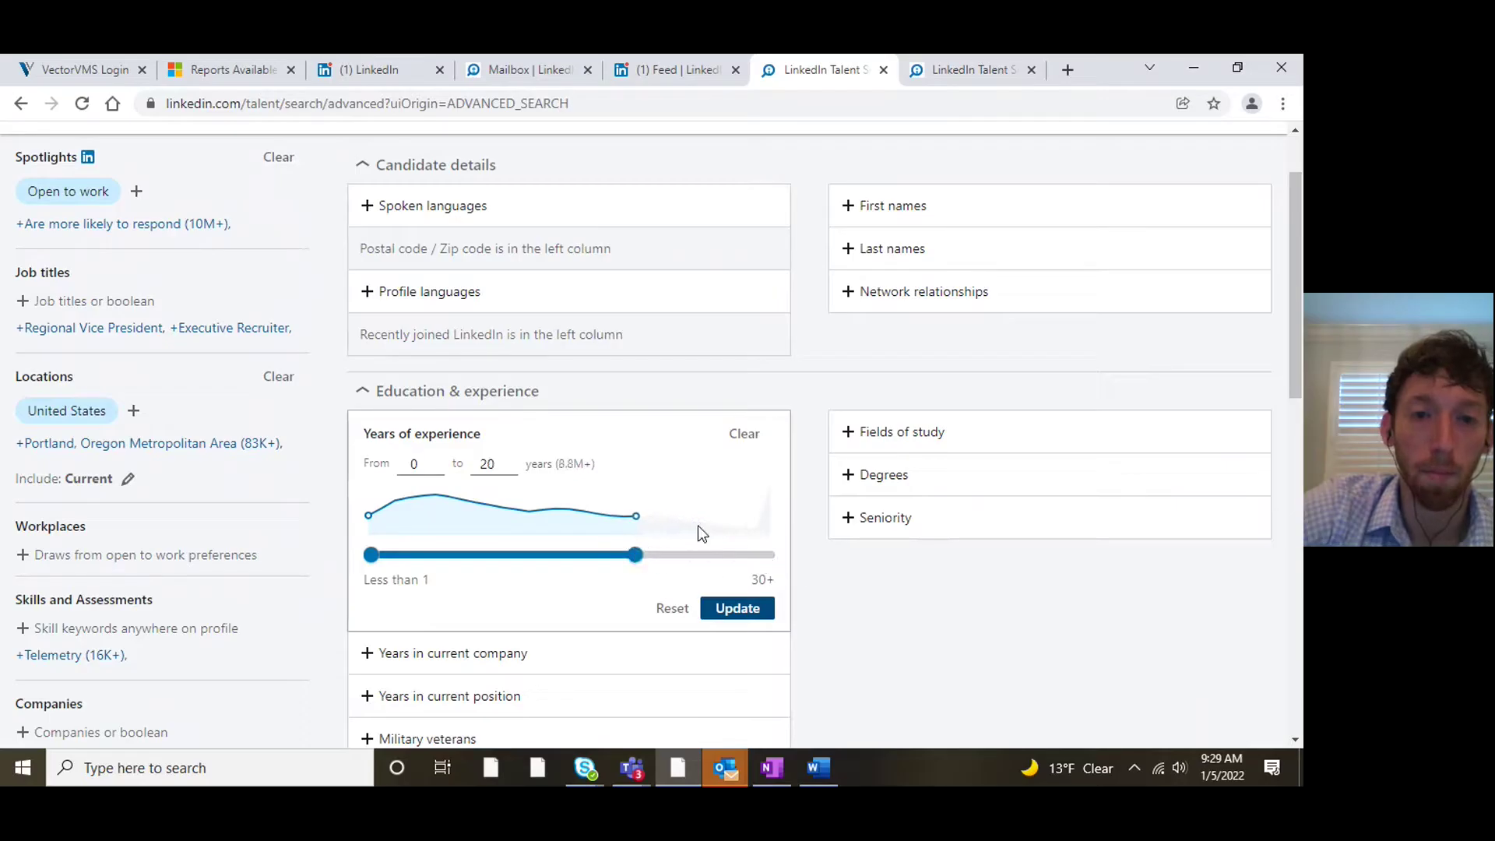
{"action": "left_click", "coordinate": [737, 609]}
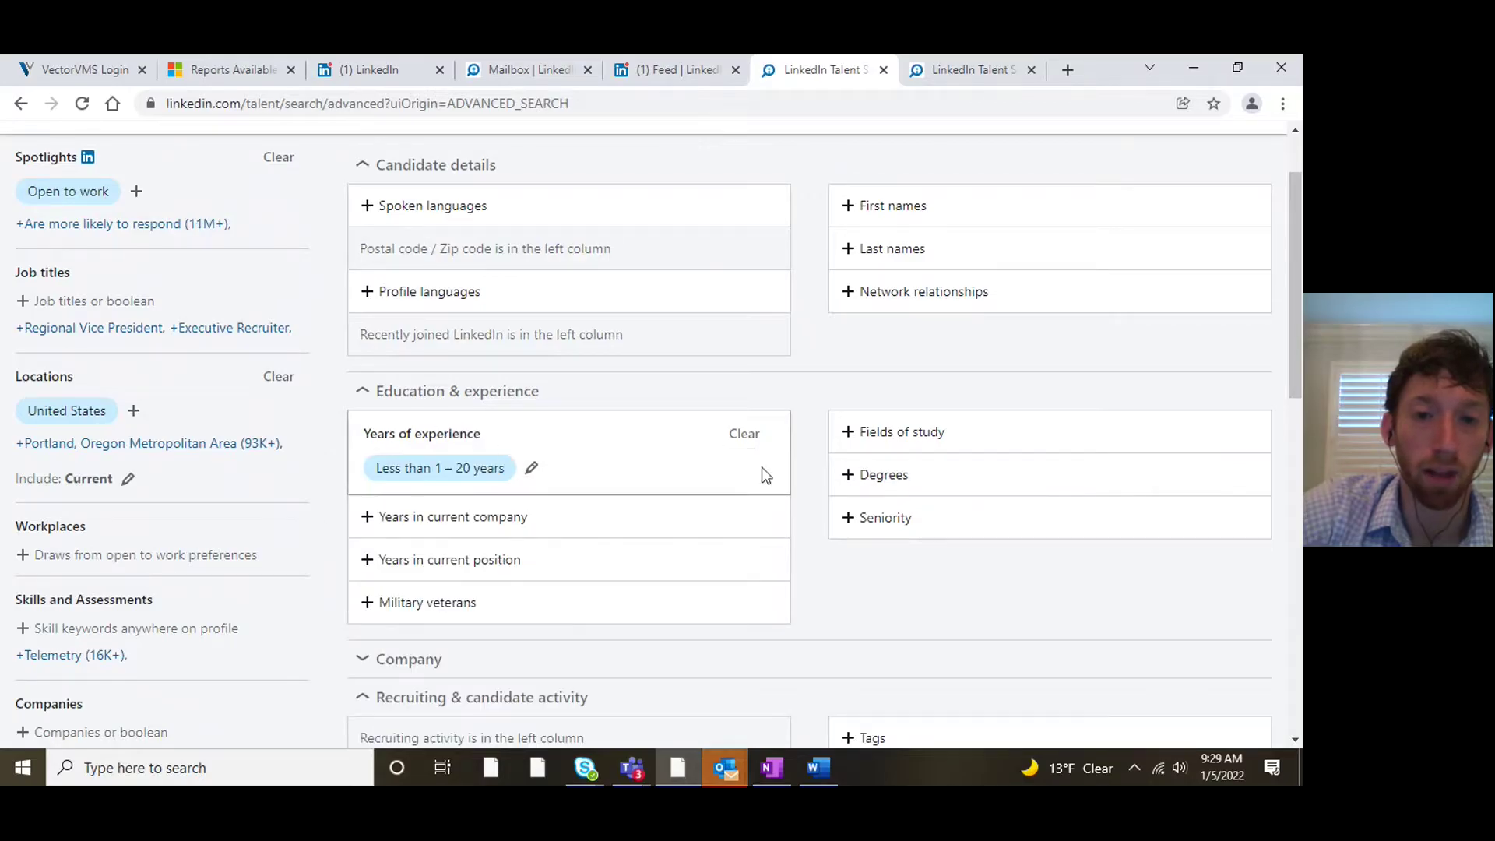
- Clear the years of experience filter under Education & experience
{"action": "left_click", "coordinate": [502, 468]}
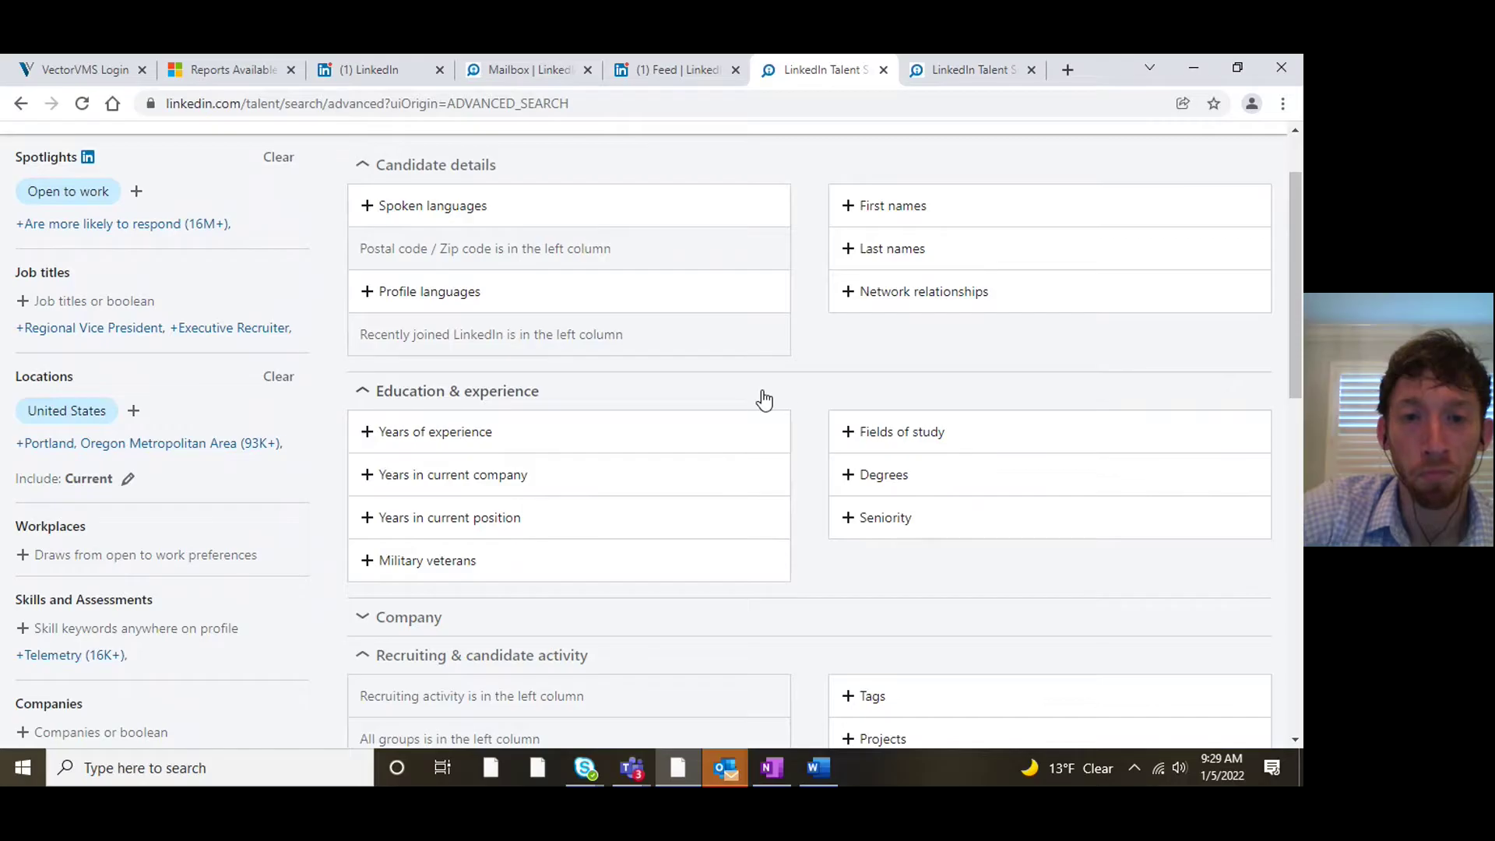
- Look over the available advanced search filters, from spotlights and job titles down to recruiting activity, postal code and company sizes
{"action": "scroll", "coordinate": [802, 337], "scroll_direction": "down", "scroll_amount": 3}
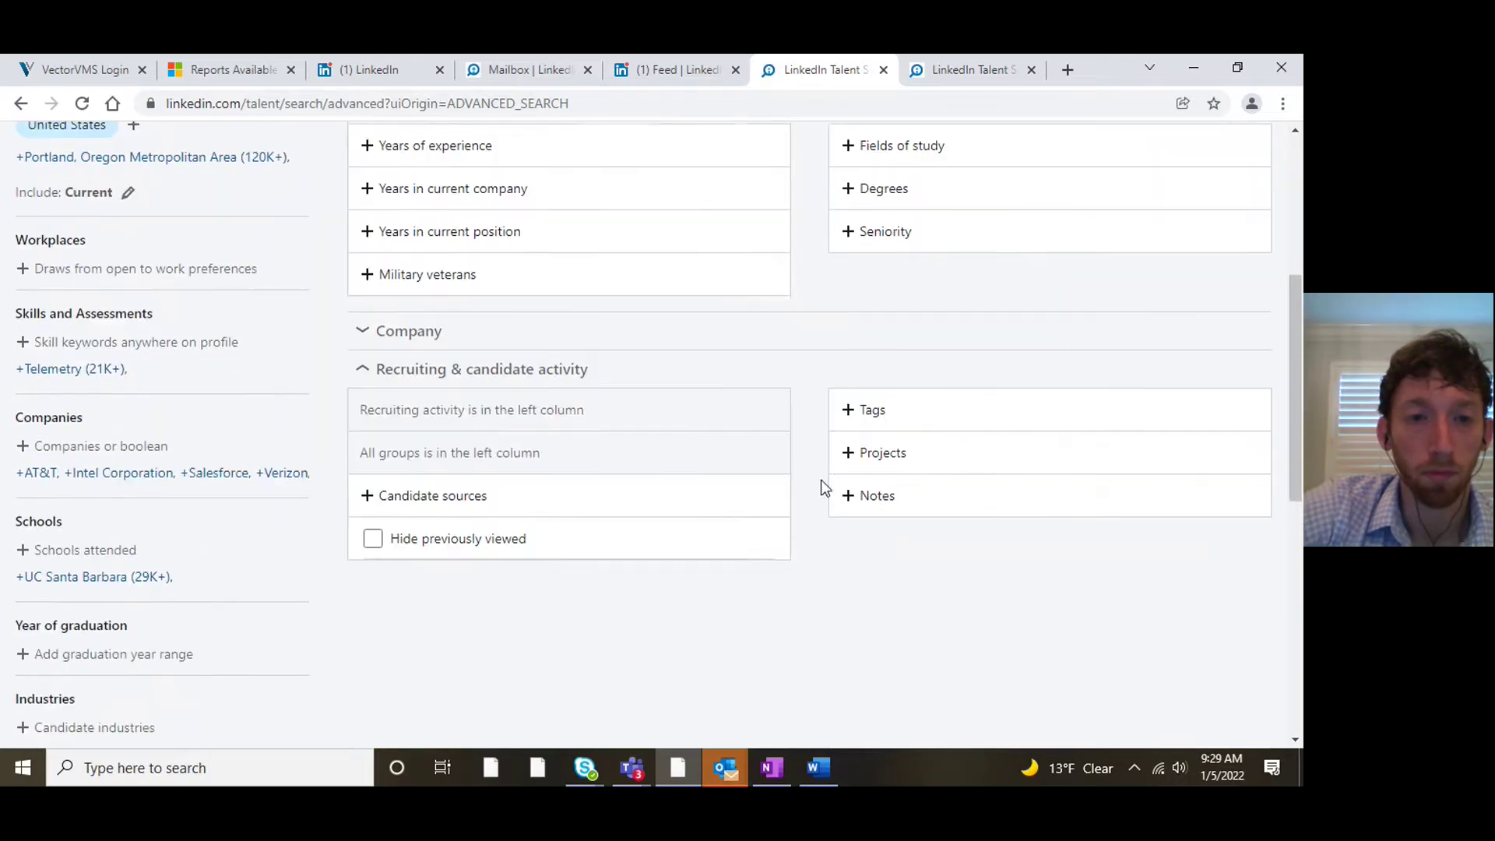
{"action": "scroll", "coordinate": [828, 604], "scroll_direction": "up", "scroll_amount": 5}
{"action": "scroll", "coordinate": [1259, 473], "scroll_direction": "down", "scroll_amount": 1}
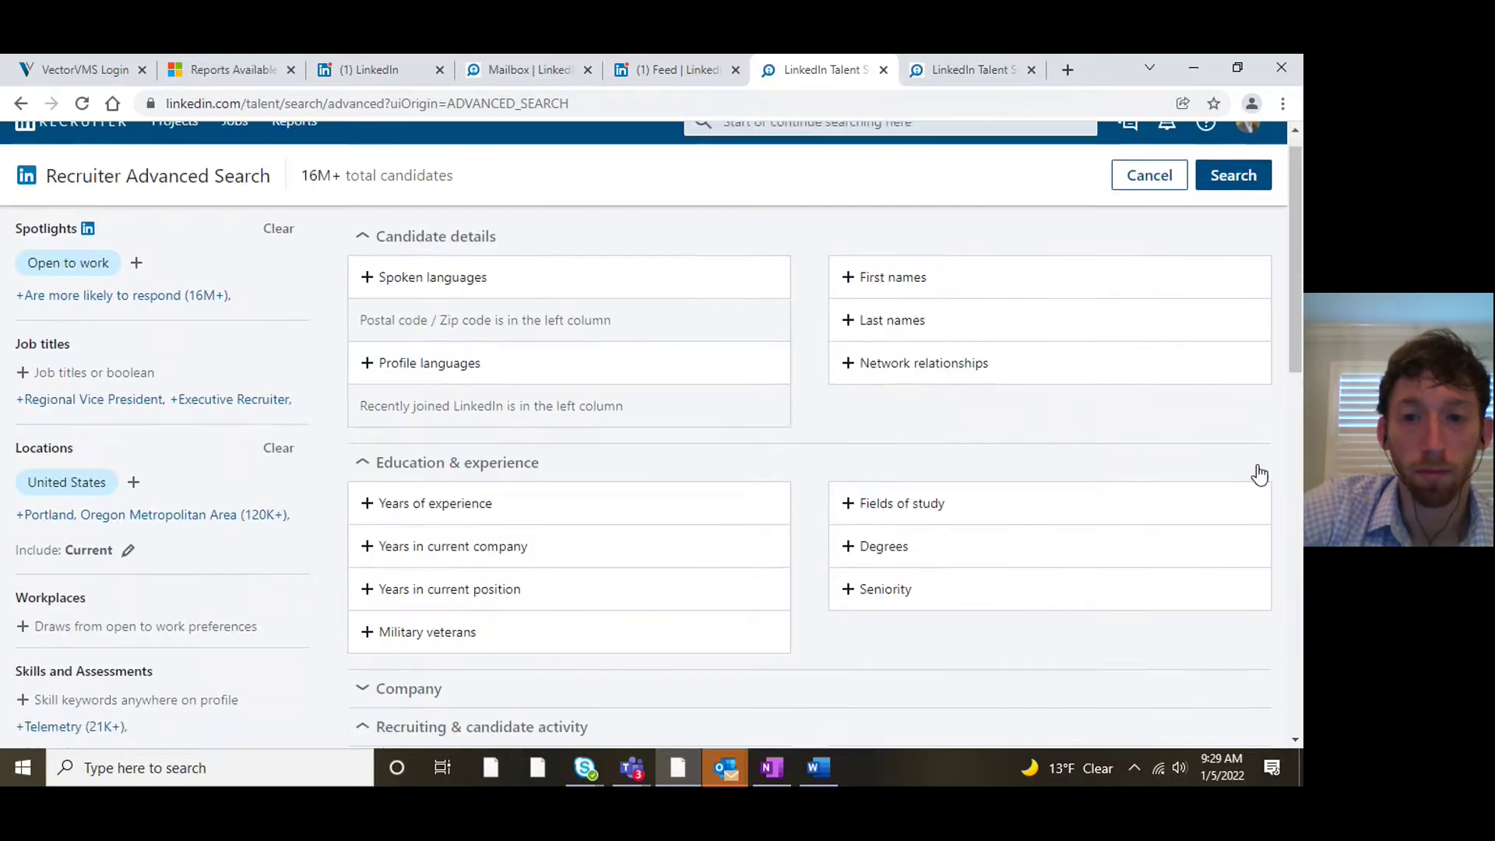
{"action": "scroll", "coordinate": [1259, 473], "scroll_direction": "down", "scroll_amount": 4}
{"action": "scroll", "coordinate": [221, 447], "scroll_direction": "up", "scroll_amount": 5}
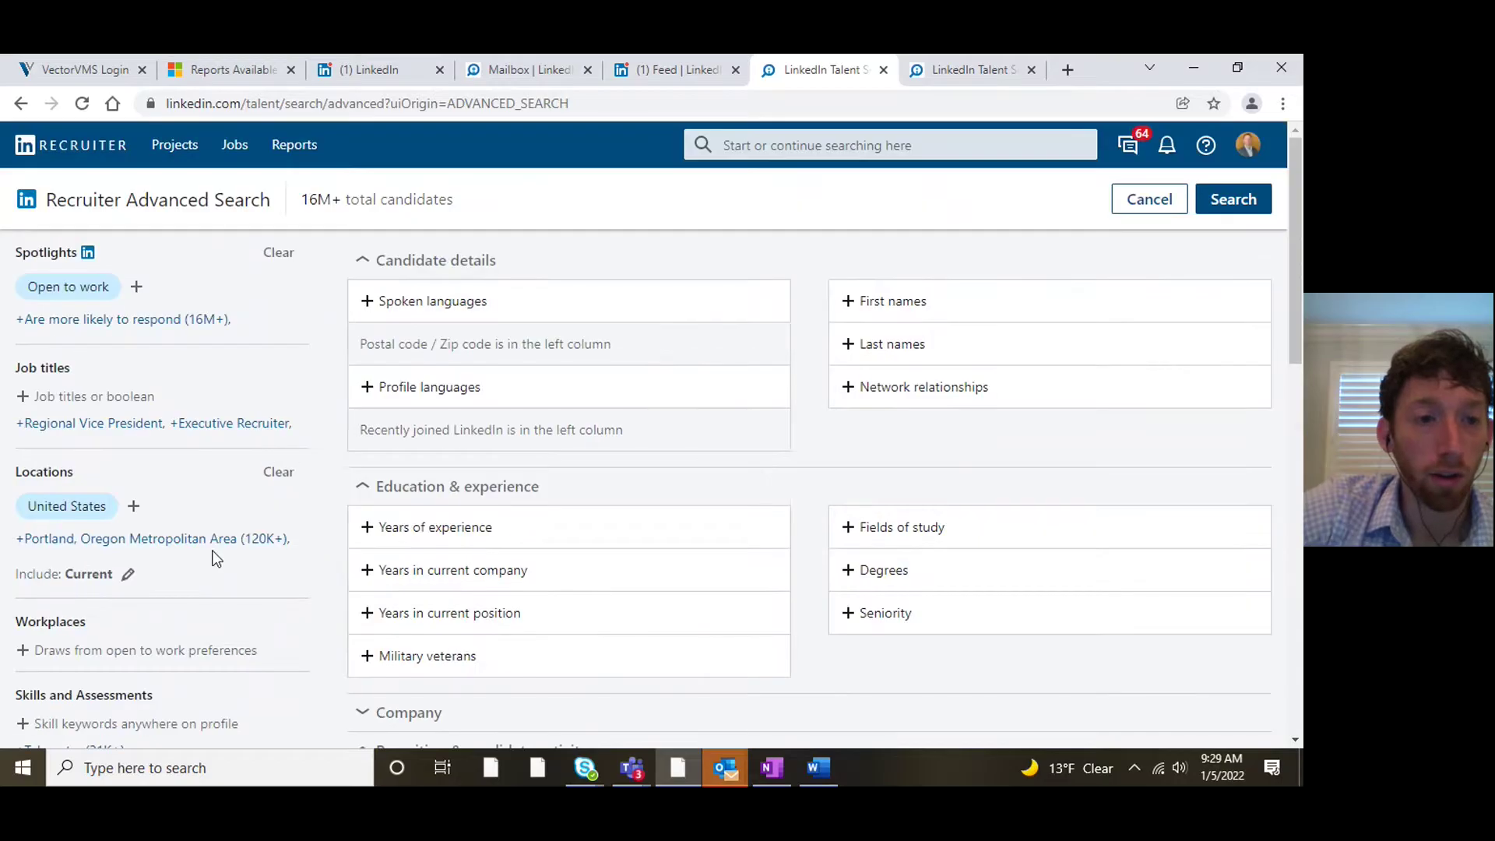
{"action": "scroll", "coordinate": [265, 538], "scroll_direction": "down", "scroll_amount": 5}
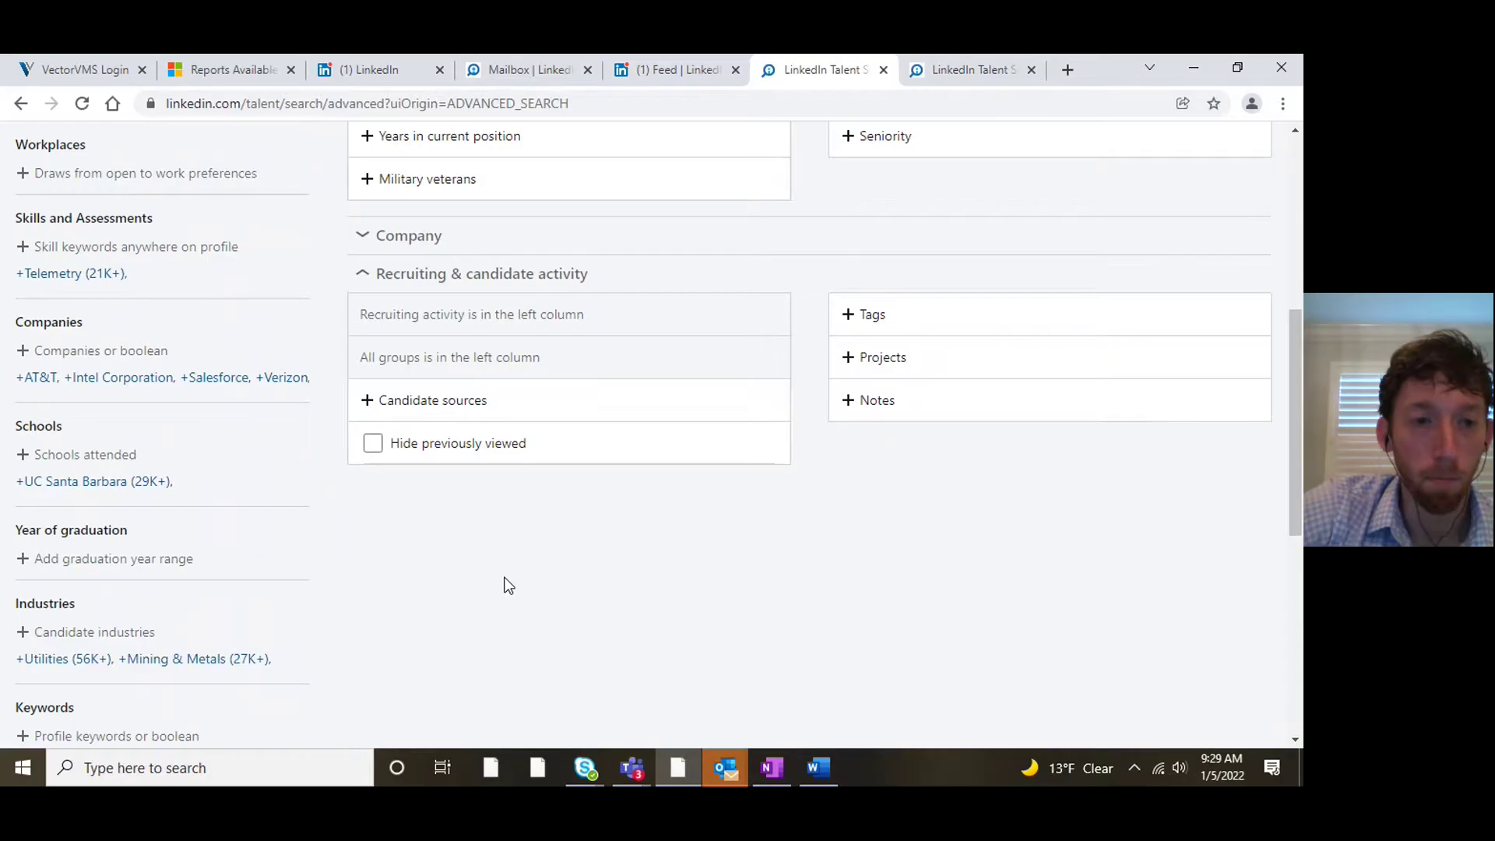
{"action": "scroll", "coordinate": [503, 561], "scroll_direction": "down", "scroll_amount": 2}
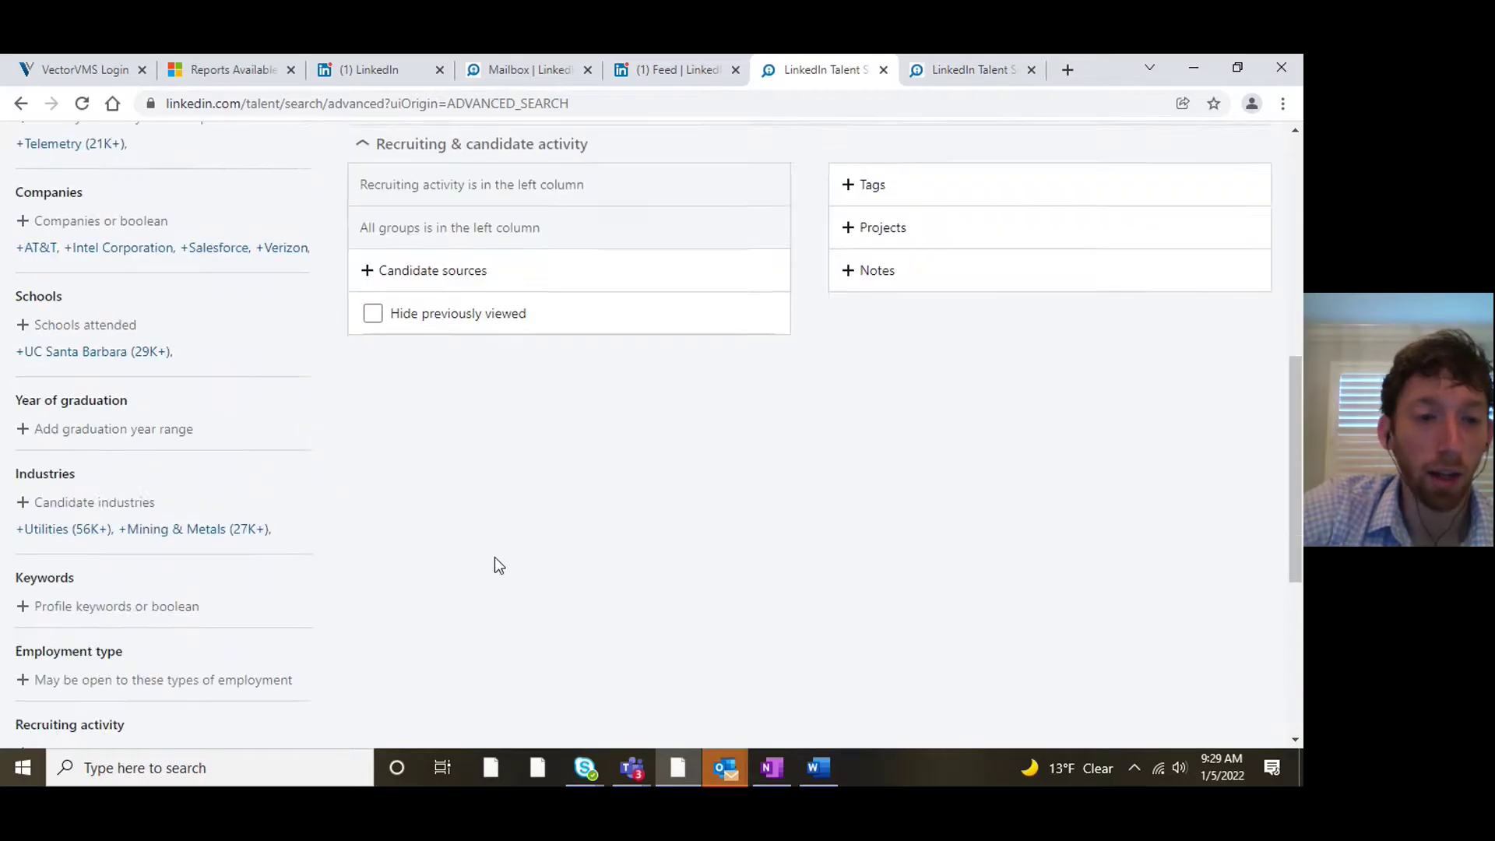
{"action": "scroll", "coordinate": [494, 558], "scroll_direction": "down", "scroll_amount": 3}
{"action": "scroll", "coordinate": [504, 553], "scroll_direction": "down", "scroll_amount": 2}
{"action": "scroll", "coordinate": [1282, 465], "scroll_direction": "up", "scroll_amount": 3}
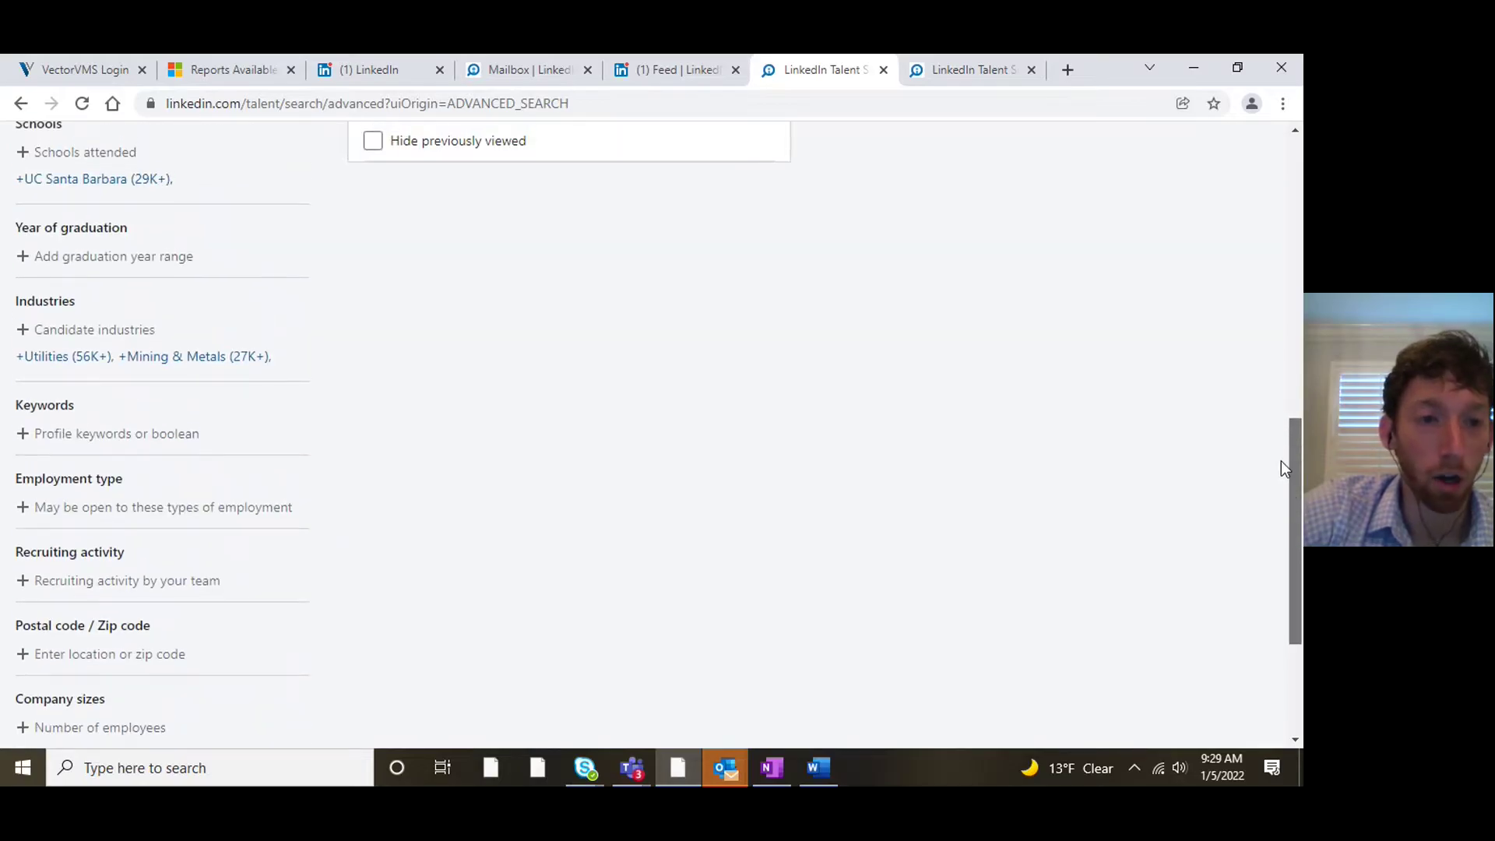
{"action": "left_click_drag", "start_coordinate": [1289, 461], "coordinate": [1291, 189]}
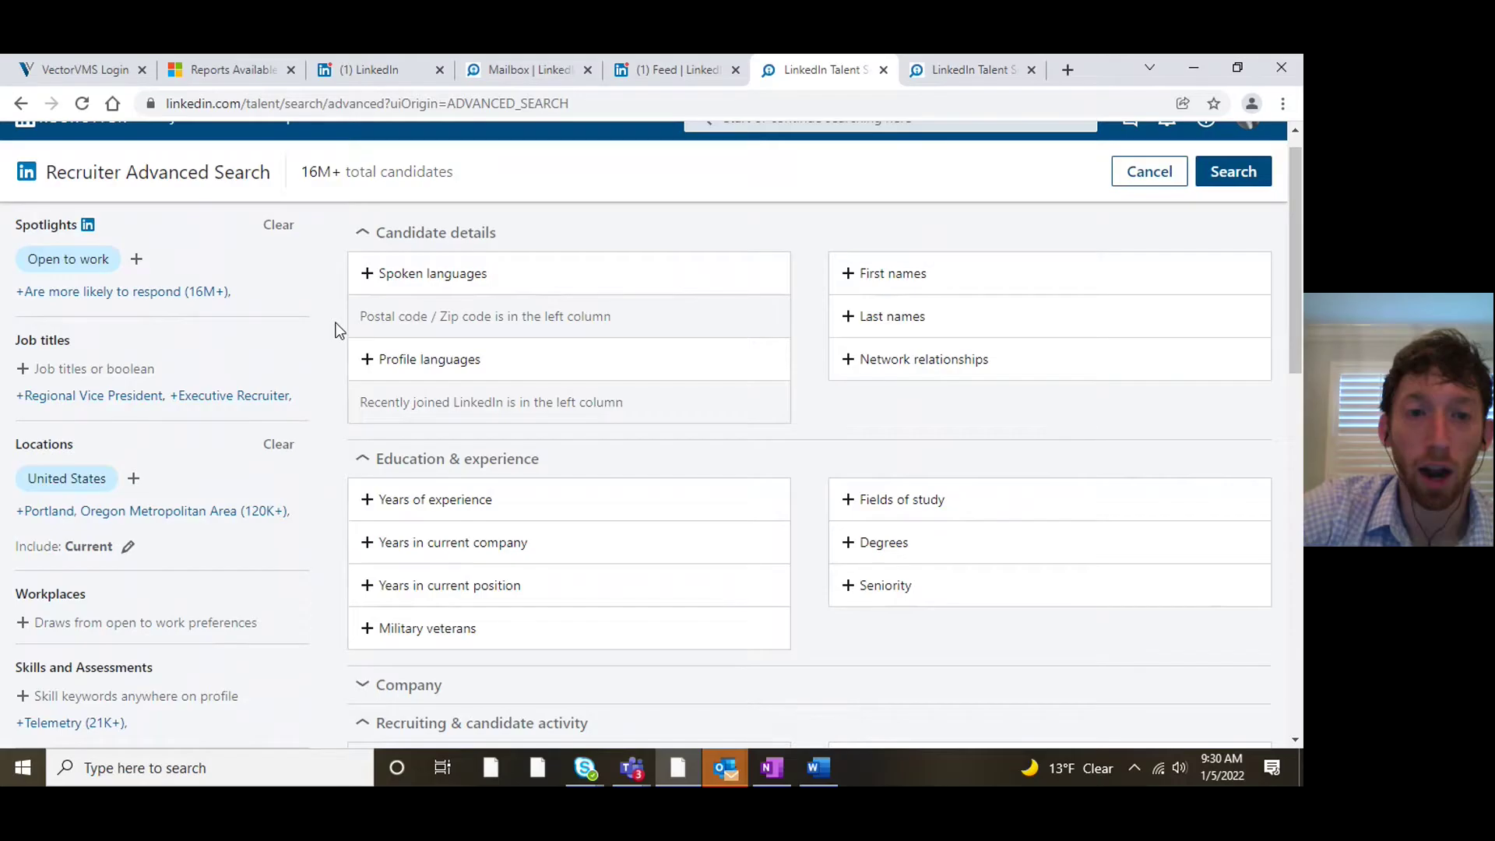
{"action": "scroll", "coordinate": [421, 475], "scroll_direction": "down", "scroll_amount": 1}
{"action": "scroll", "coordinate": [404, 484], "scroll_direction": "down", "scroll_amount": 5}
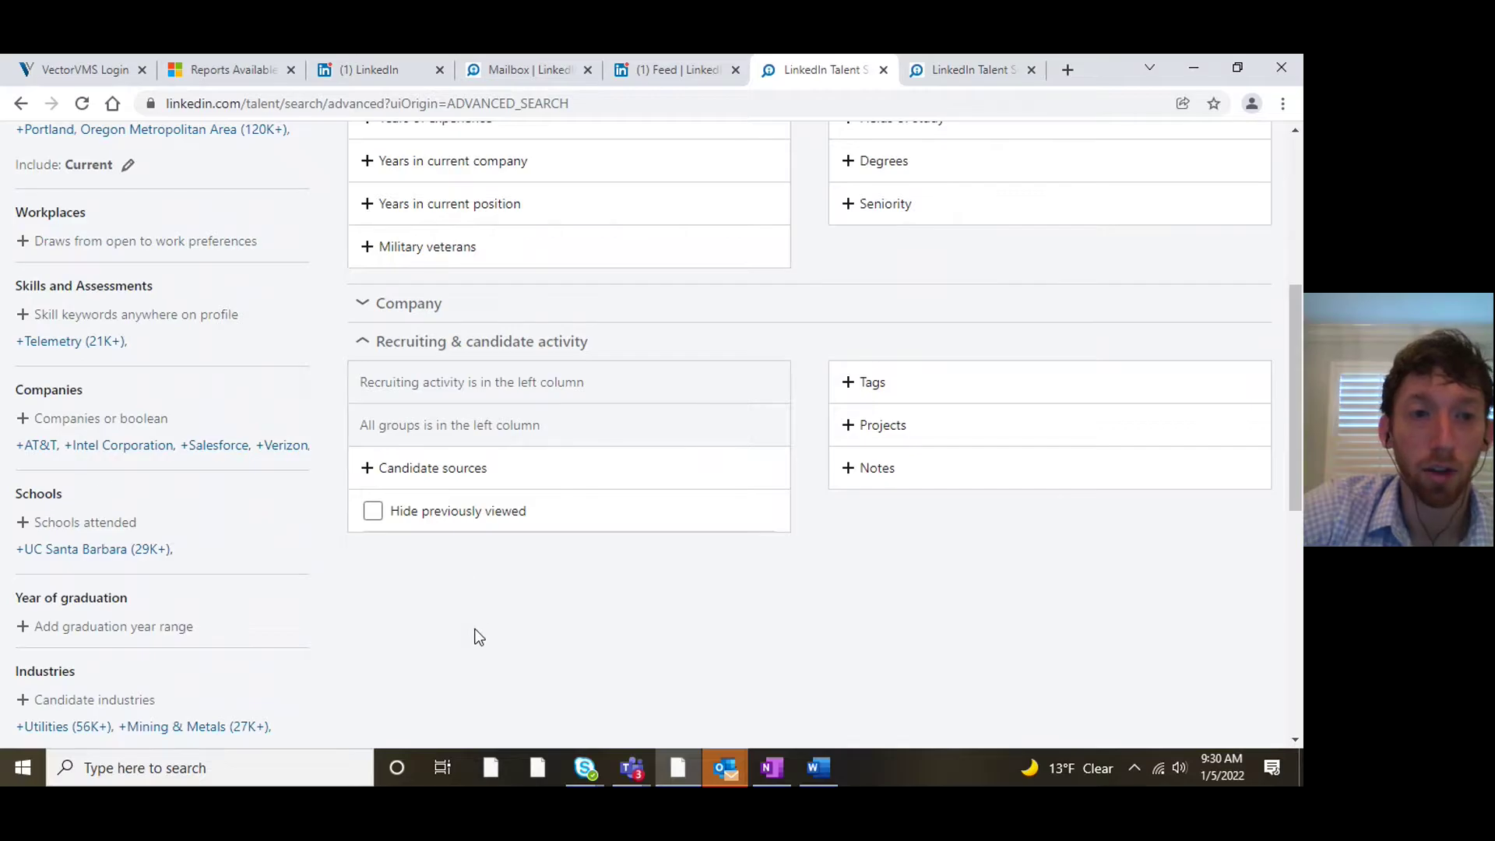
{"action": "scroll", "coordinate": [358, 496], "scroll_direction": "up", "scroll_amount": 1}
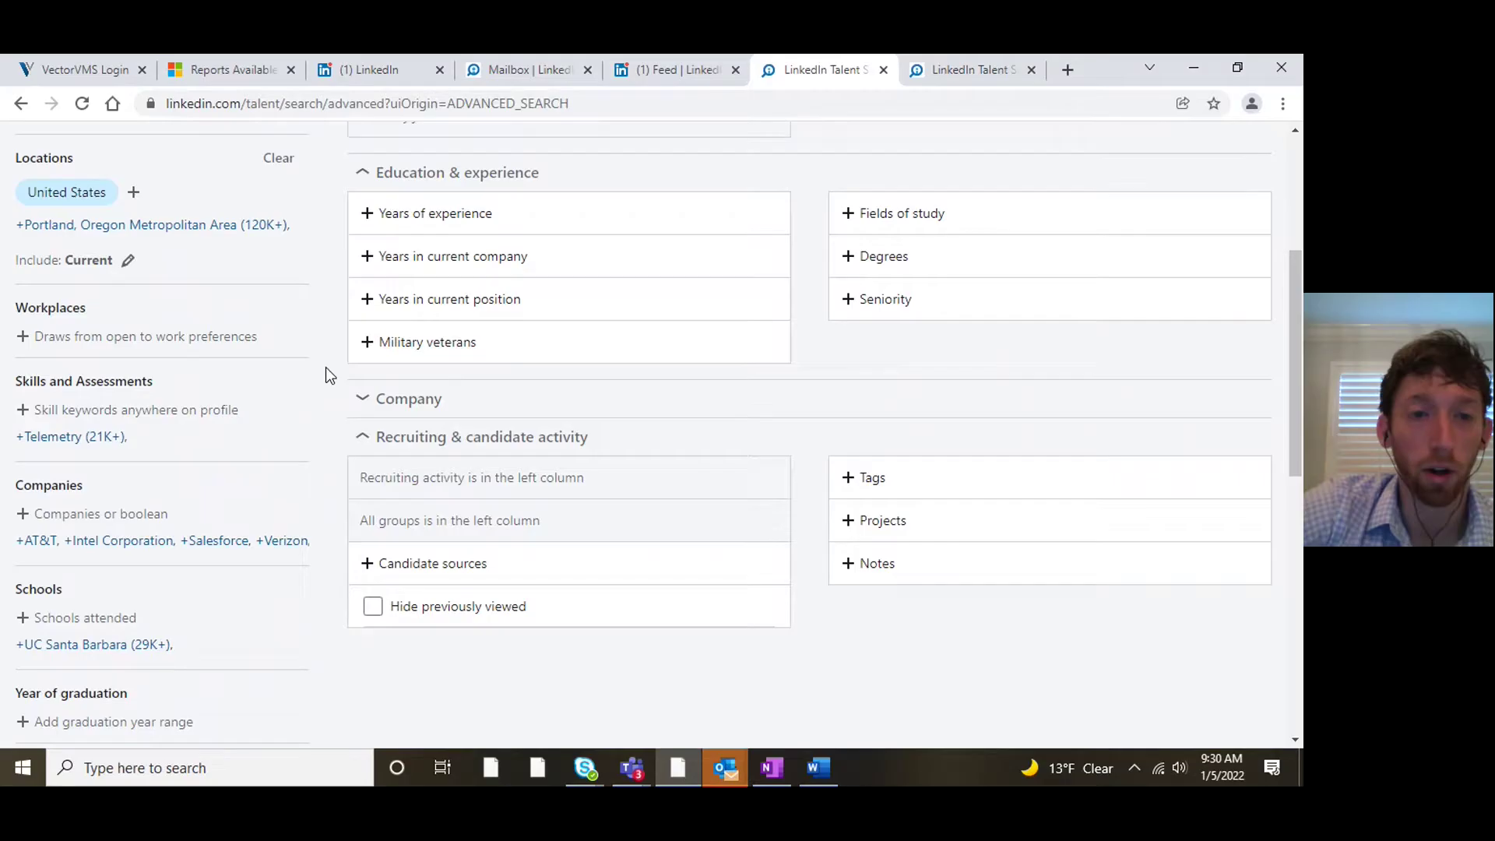
{"action": "scroll", "coordinate": [331, 386], "scroll_direction": "down", "scroll_amount": 2}
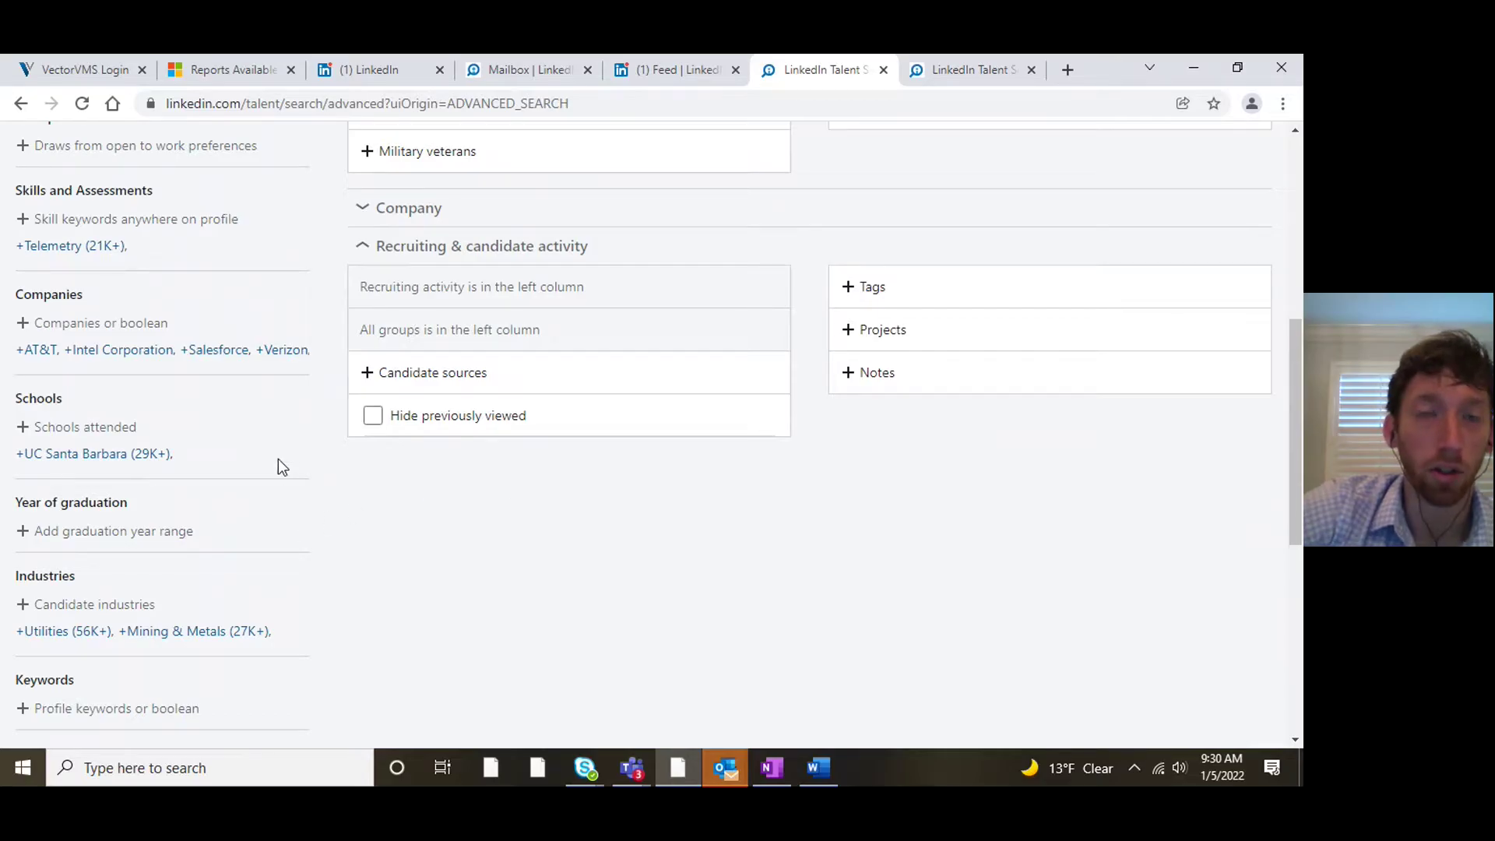
{"action": "scroll", "coordinate": [295, 254], "scroll_direction": "up", "scroll_amount": 4}
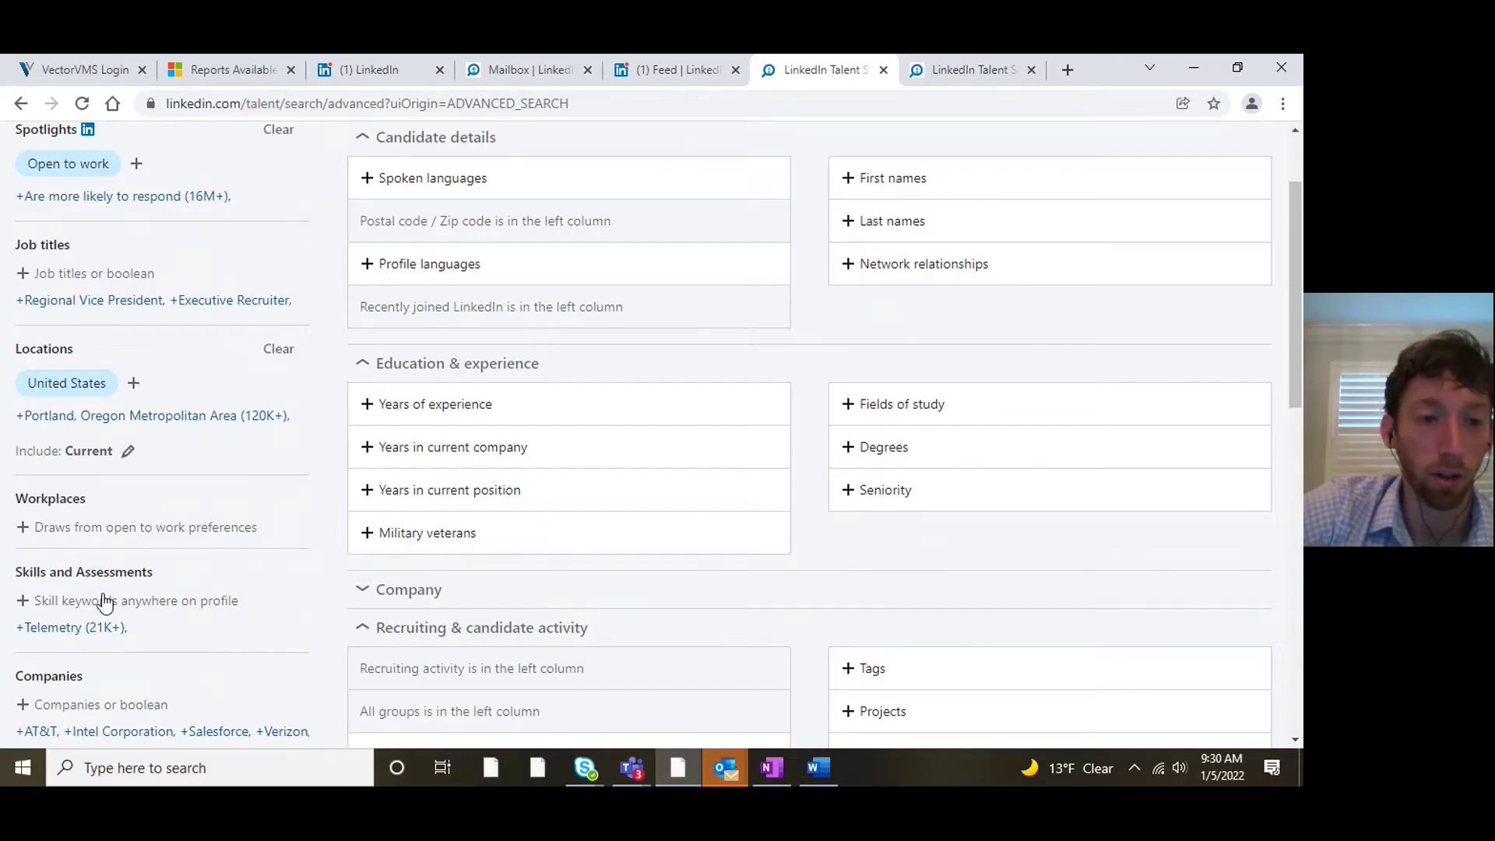
{"action": "scroll", "coordinate": [347, 450], "scroll_direction": "up", "scroll_amount": 2}
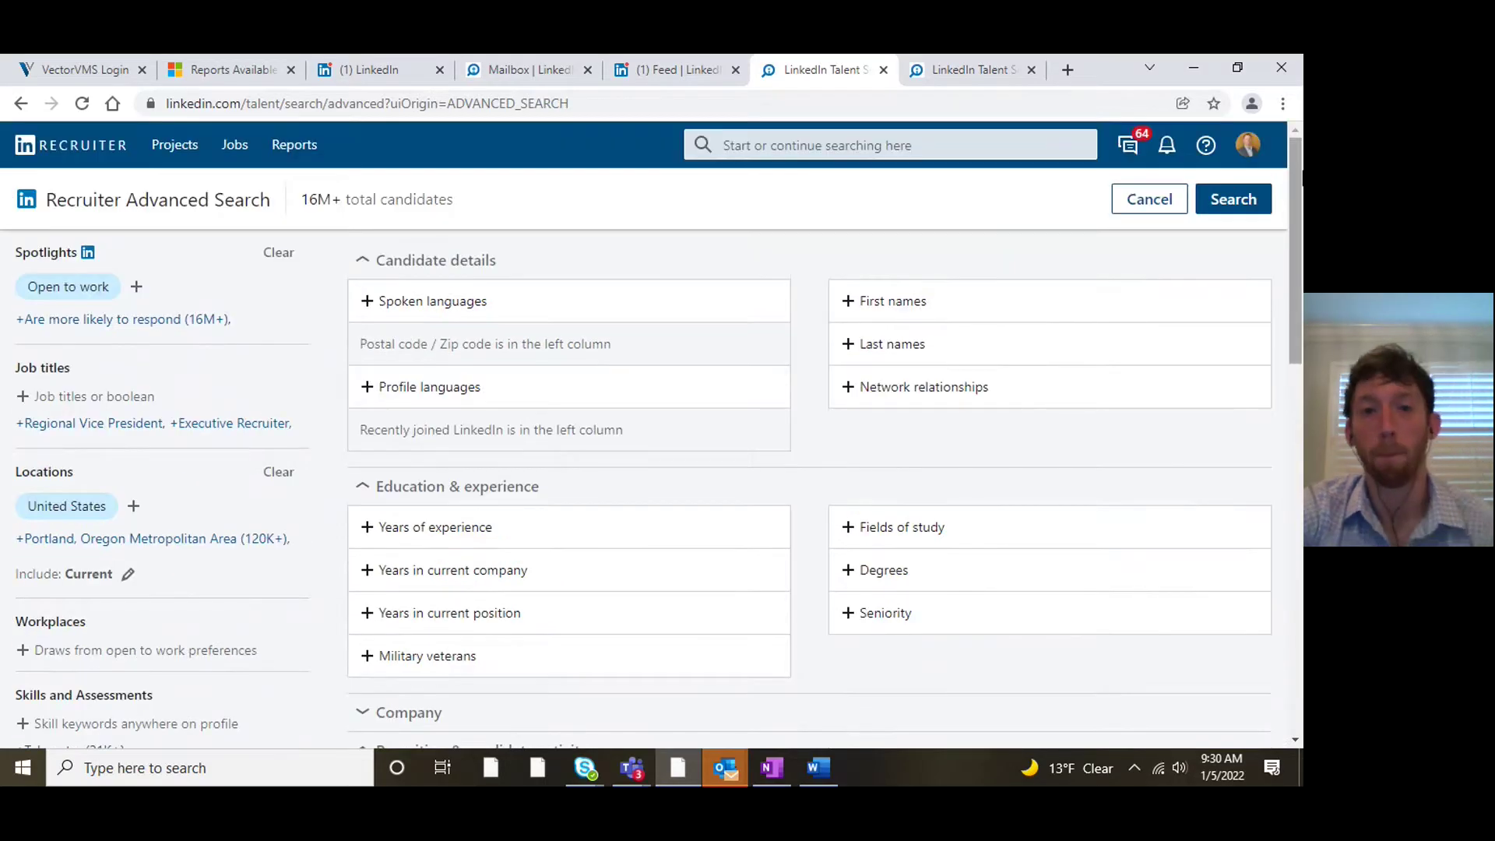
{"action": "scroll", "coordinate": [428, 347], "scroll_direction": "down", "scroll_amount": 2}
{"action": "scroll", "coordinate": [441, 383], "scroll_direction": "up", "scroll_amount": 2}
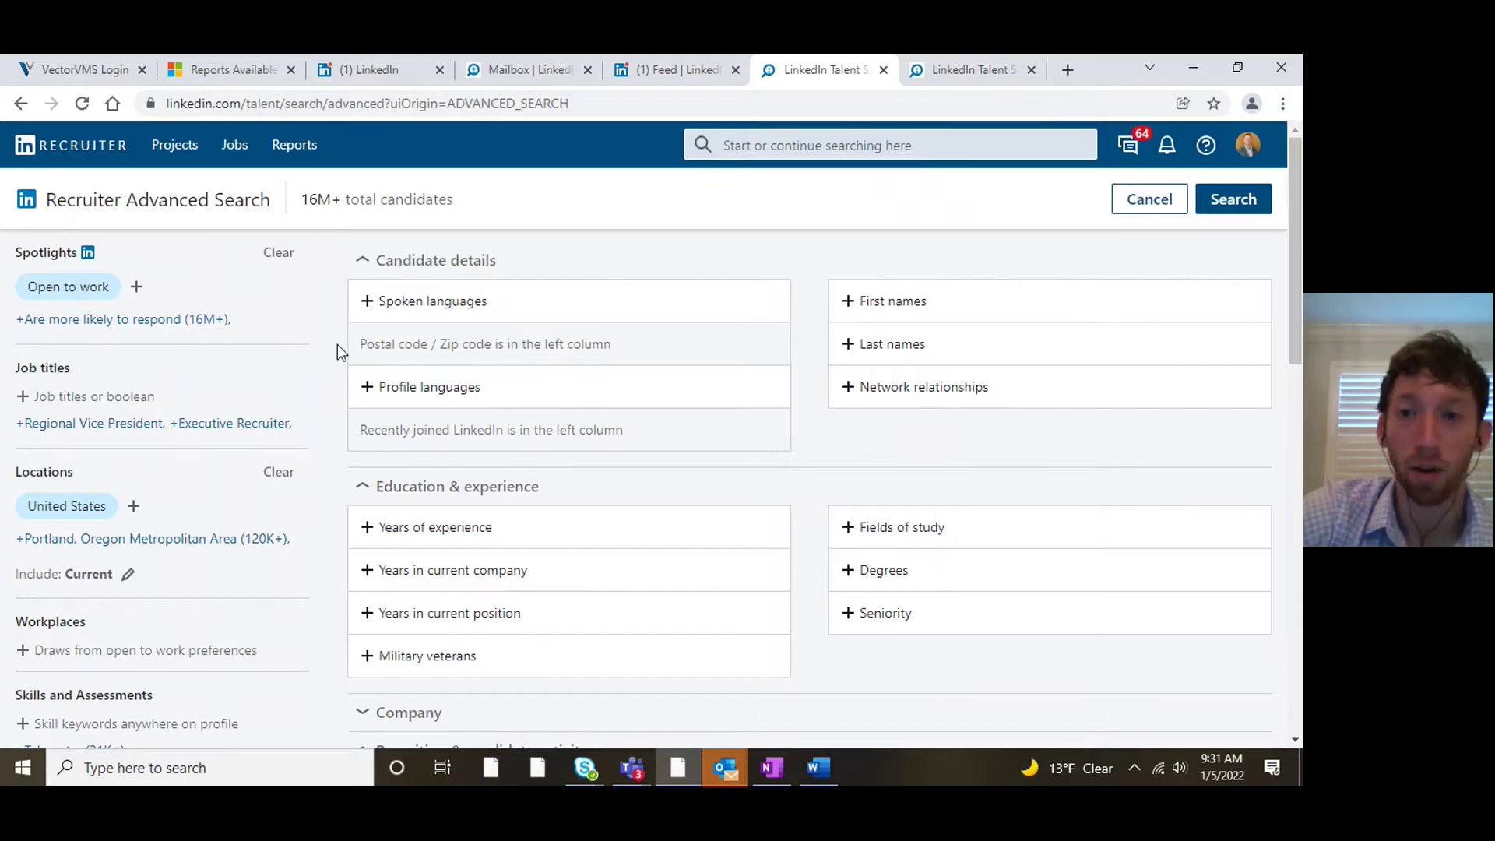
{"action": "scroll", "coordinate": [337, 270], "scroll_direction": "down", "scroll_amount": 3}
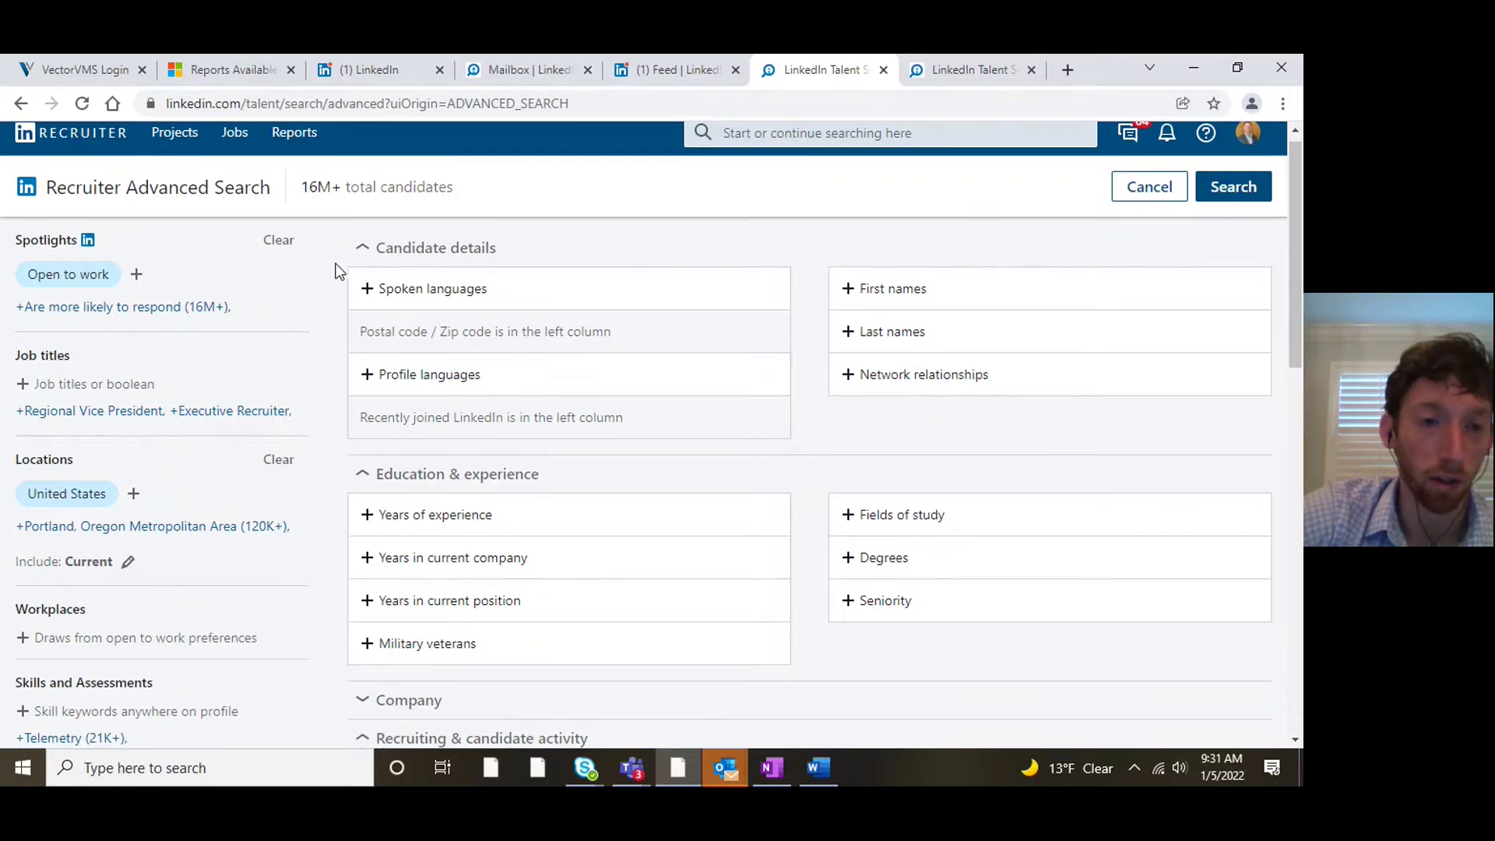
{"action": "scroll", "coordinate": [334, 267], "scroll_direction": "up", "scroll_amount": 3}
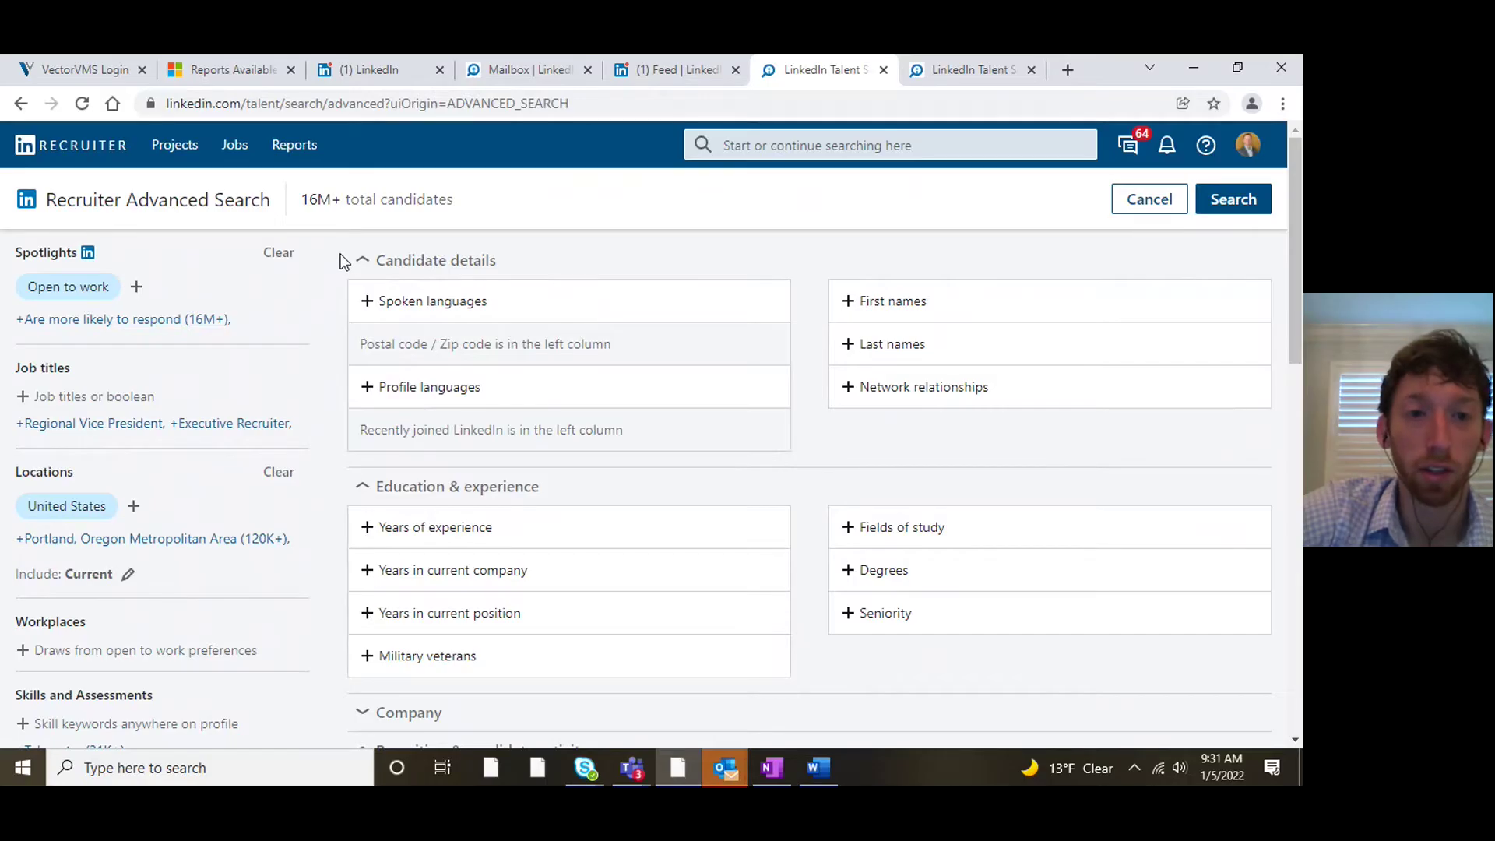
{"action": "scroll", "coordinate": [341, 257], "scroll_direction": "down", "scroll_amount": 7}
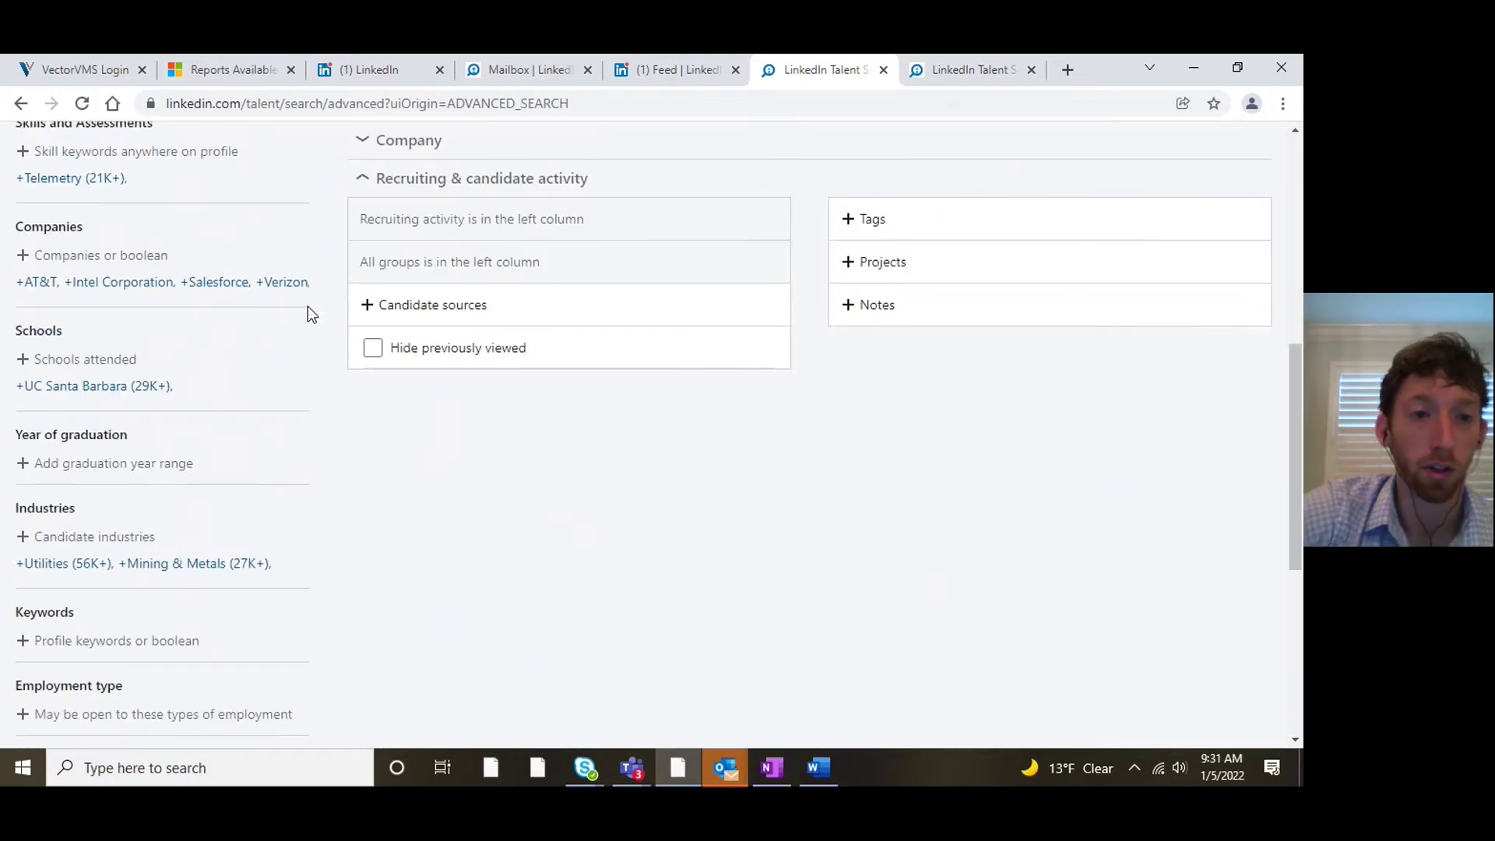
{"action": "scroll", "coordinate": [167, 494], "scroll_direction": "down", "scroll_amount": 5}
- Add the exact phrase "ios developer" as a job titles filter
{"action": "scroll", "coordinate": [167, 534], "scroll_direction": "up", "scroll_amount": 12}
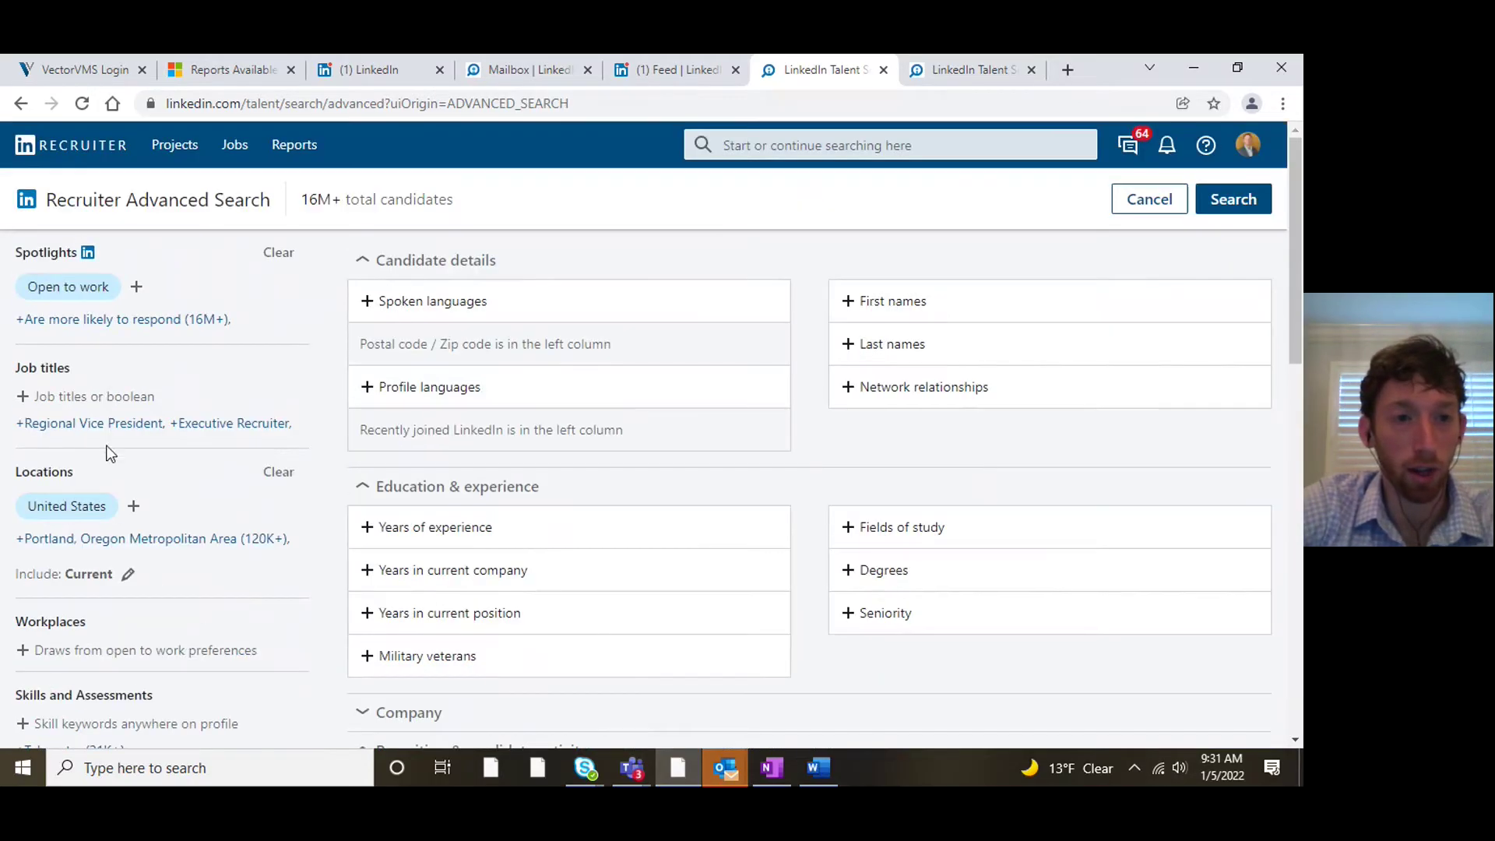
{"action": "left_click", "coordinate": [101, 399]}
{"action": "type", "text": "\"ios "}
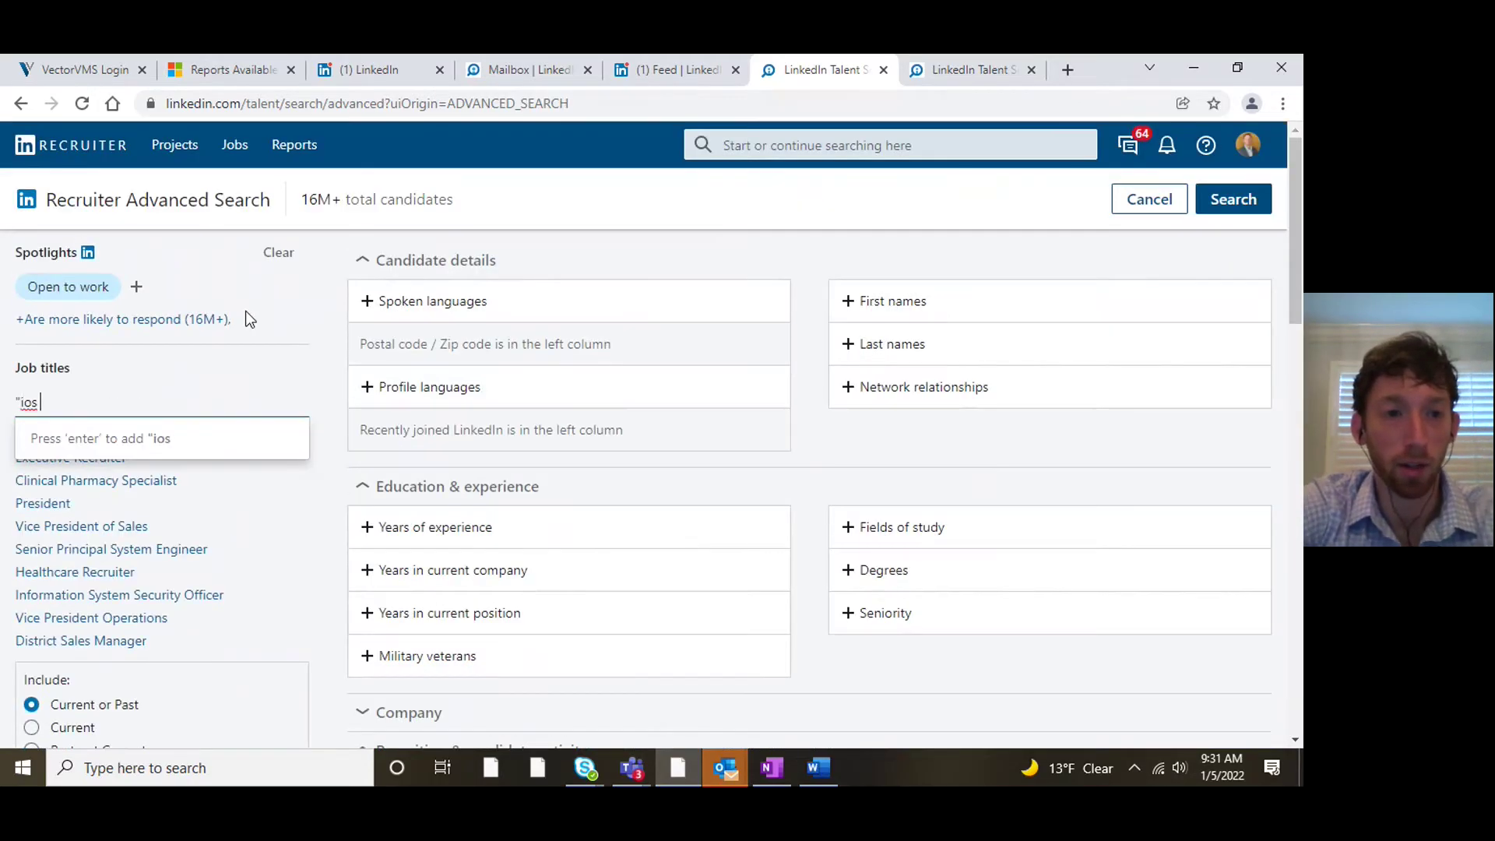
{"action": "type", "text": "developer\""}
{"action": "key", "text": "Return"}
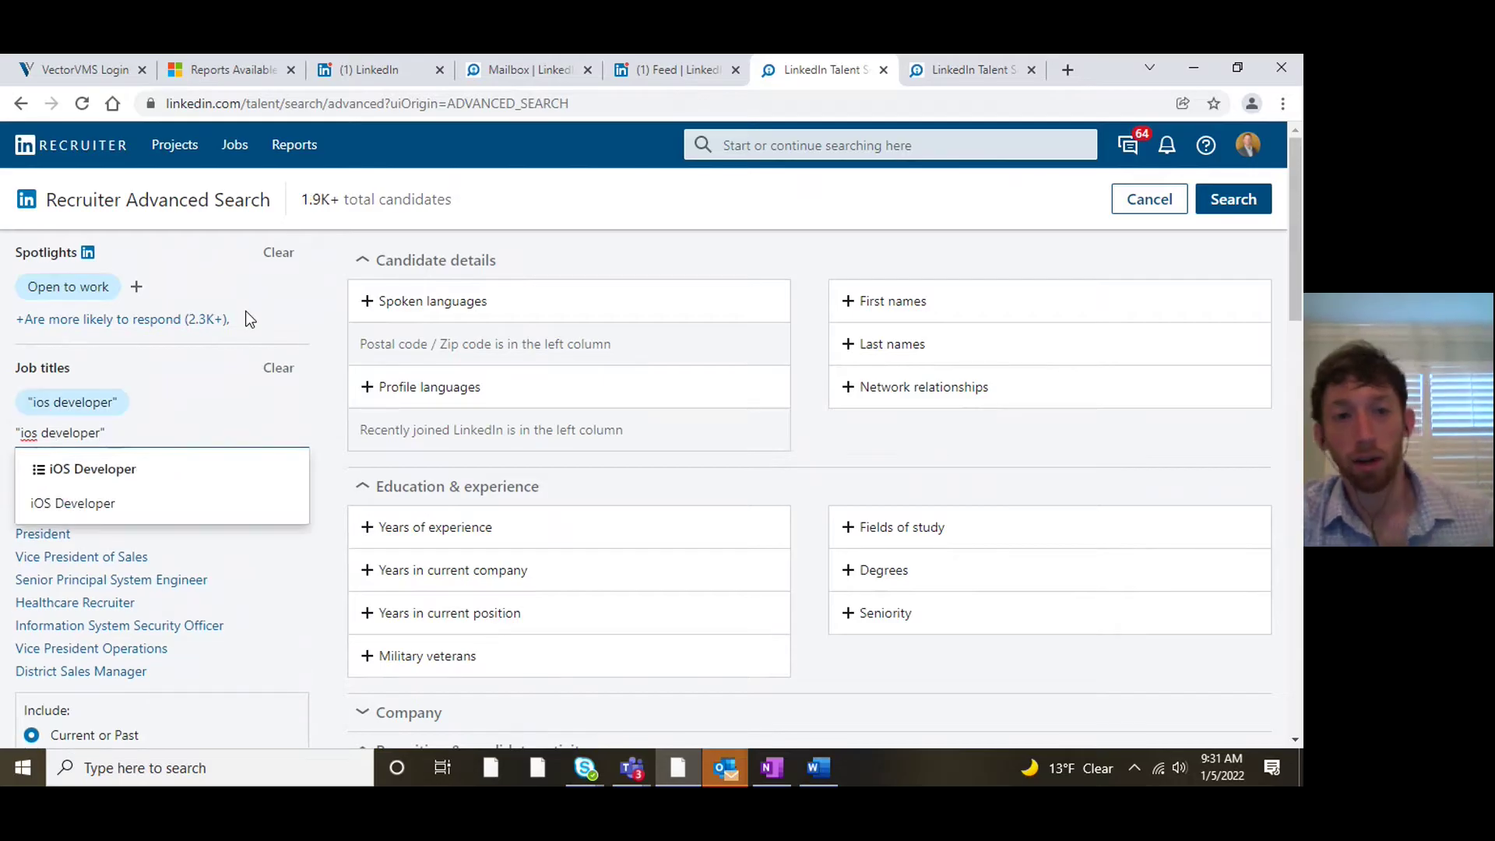
{"action": "left_click", "coordinate": [345, 359]}
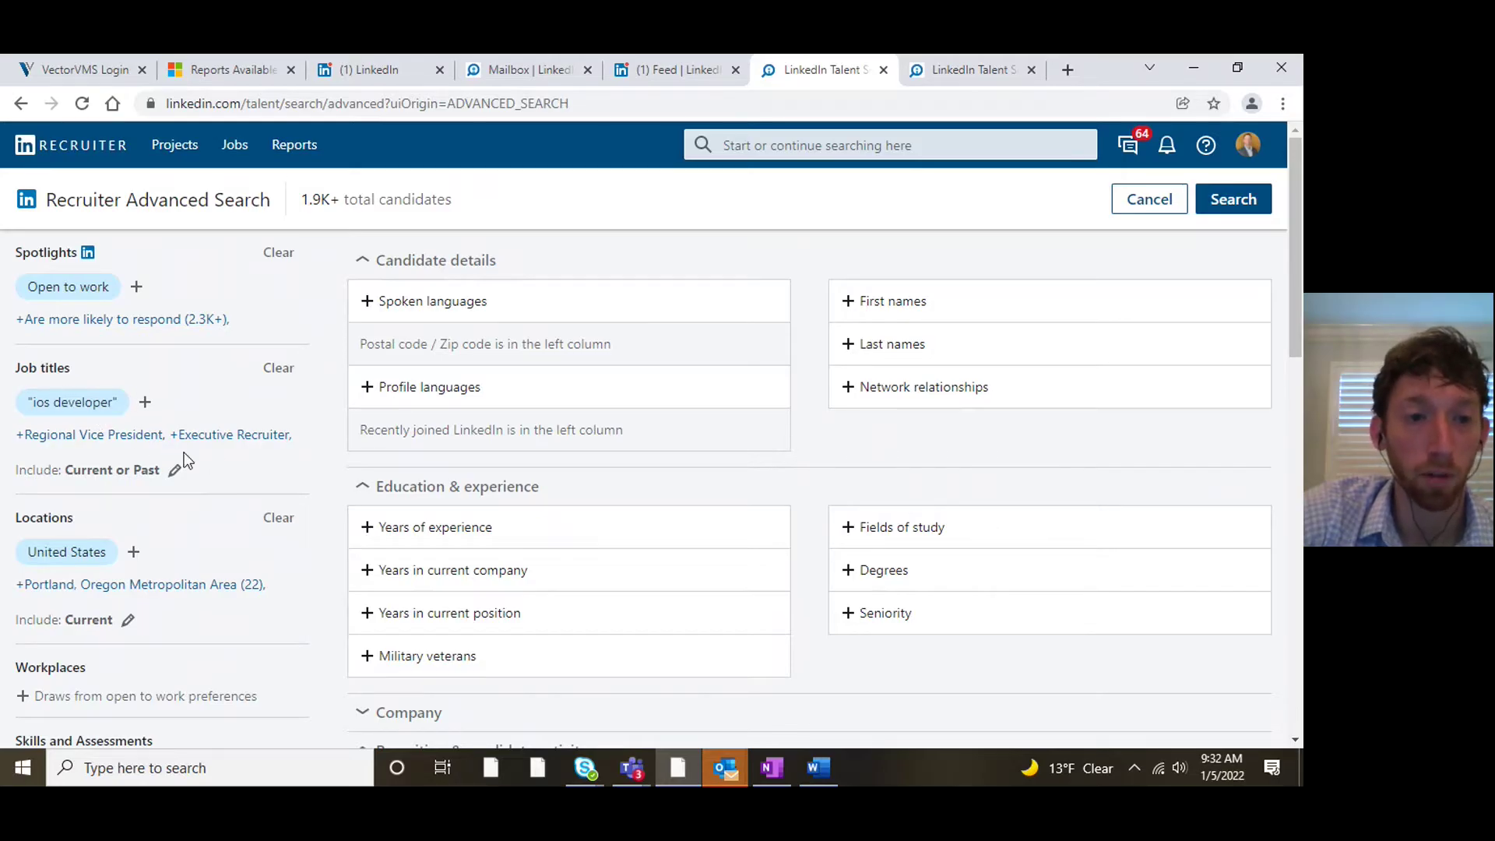
{"action": "scroll", "coordinate": [191, 480], "scroll_direction": "down", "scroll_amount": 1}
{"action": "scroll", "coordinate": [191, 480], "scroll_direction": "down", "scroll_amount": 8}
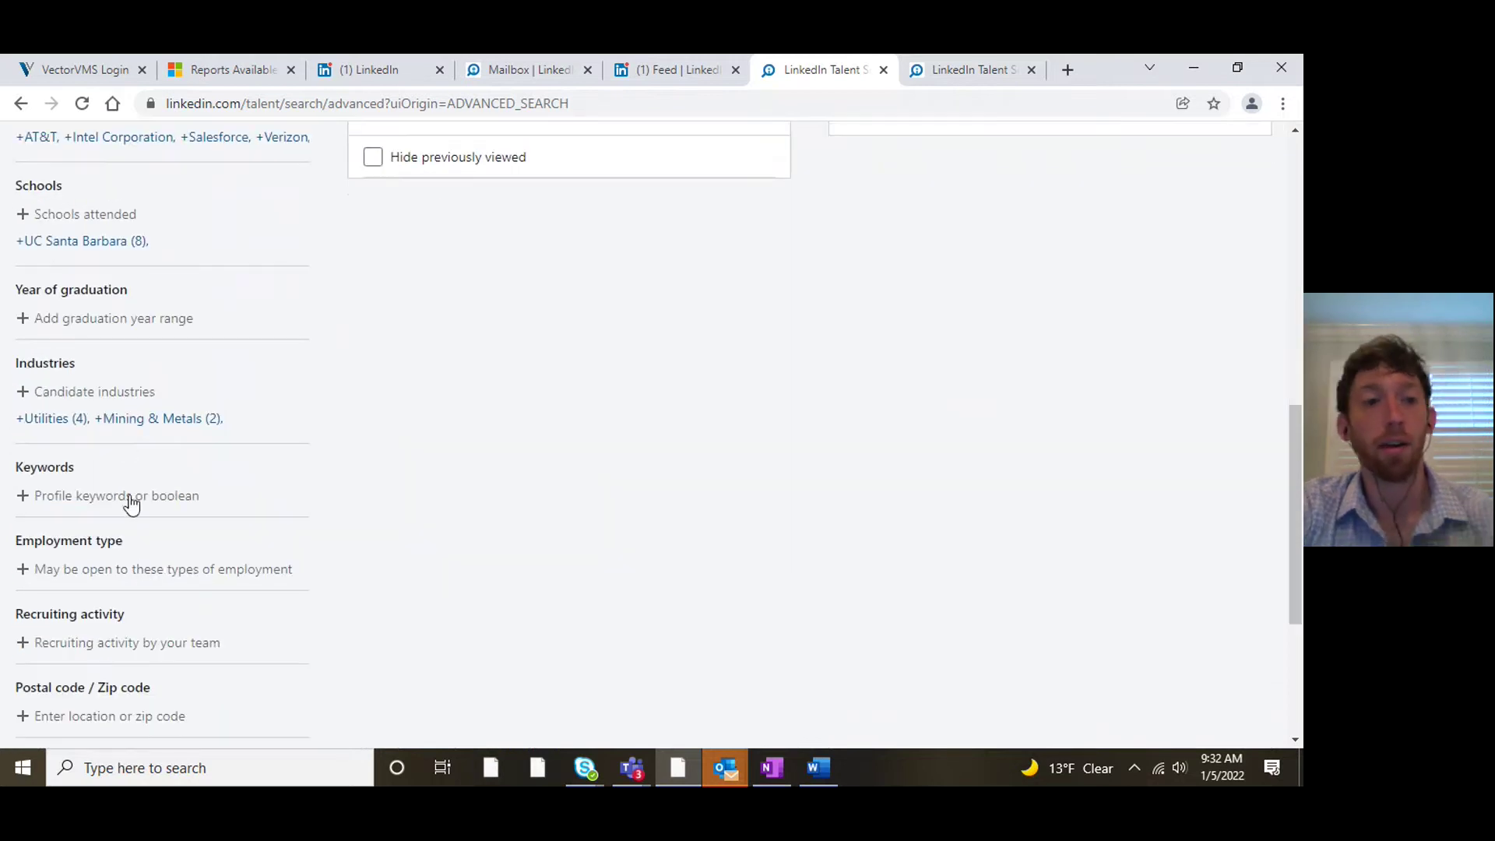
{"action": "left_click", "coordinate": [128, 499]}
{"action": "type", "text": "ios adn"}
{"action": "key", "text": "BackSpace"}
{"action": "key", "text": "BackSpace"}
{"action": "key", "text": "BackSpace"}
{"action": "type", "text": "and swift and"}
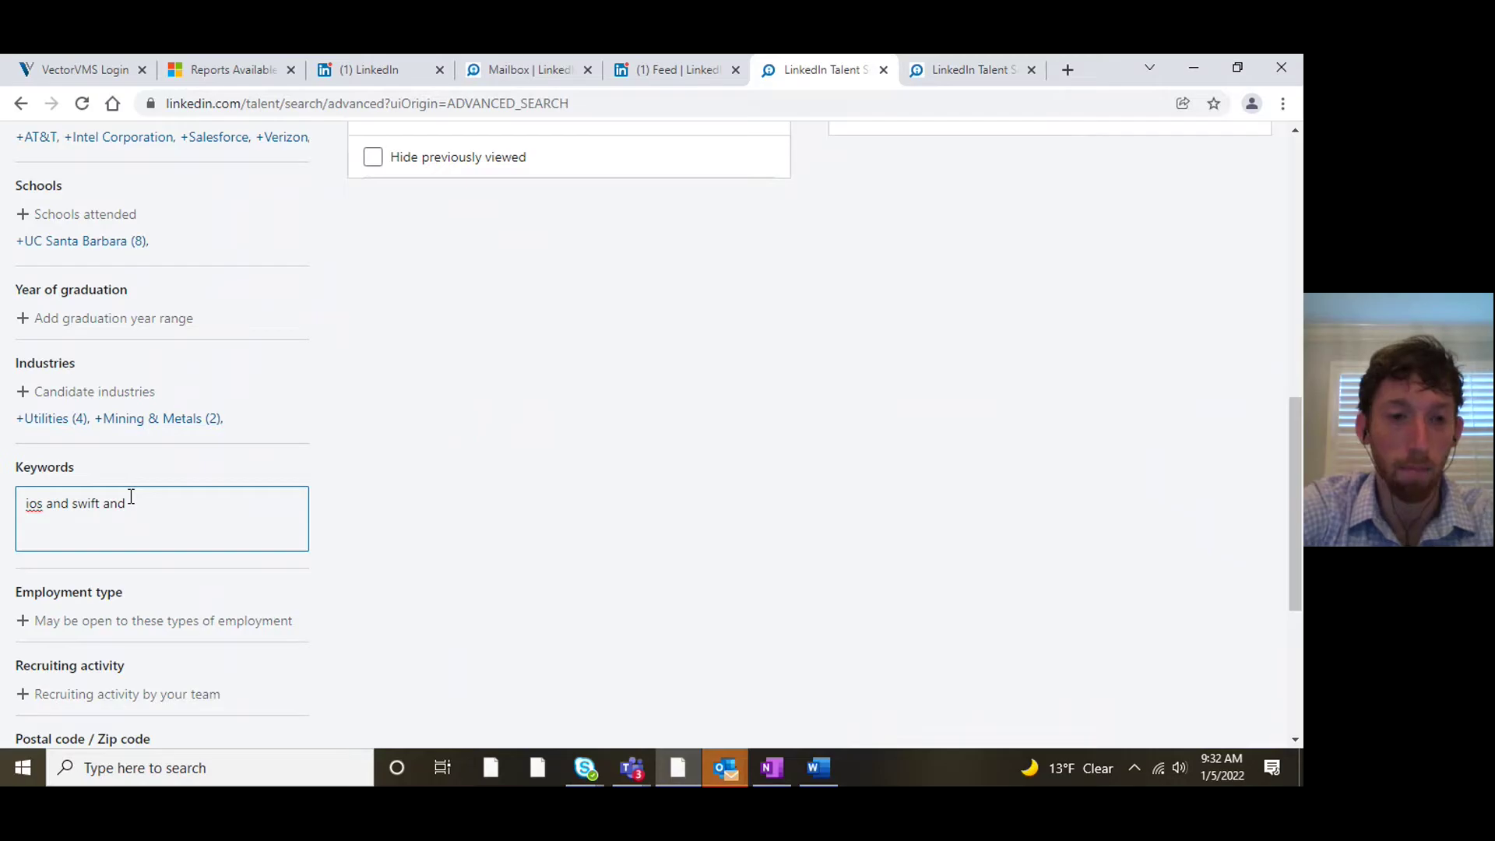
{"action": "key", "text": "BackSpace"}
{"action": "key", "text": "BackSpace"}
{"action": "key", "text": "BackSpace"}
{"action": "key", "text": "BackSpace"}
{"action": "key", "text": "BackSpace"}
{"action": "key", "text": "BackSpace"}
{"action": "key", "text": "BackSpace"}
{"action": "key", "text": "BackSpace"}
{"action": "key", "text": "BackSpace"}
{"action": "key", "text": "BackSpace"}
{"action": "key", "text": "BackSpace"}
{"action": "key", "text": "BackSpace"}
{"action": "key", "text": "BackSpace"}
{"action": "key", "text": "BackSpace"}
{"action": "key", "text": "BackSpace"}
{"action": "key", "text": "BackSpace"}
{"action": "key", "text": "BackSpace"}
{"action": "key", "text": "BackSpace"}
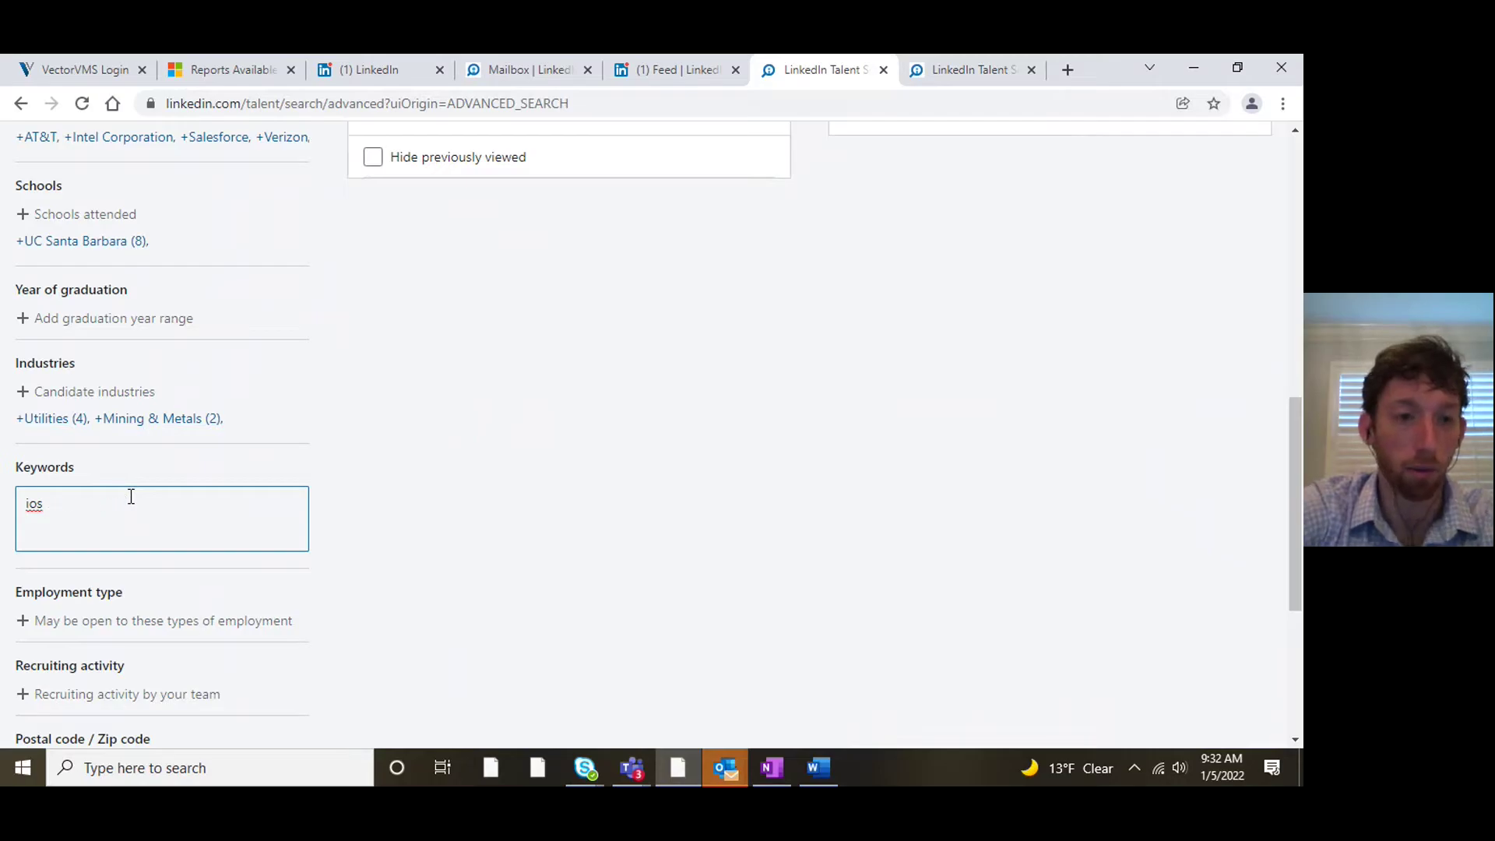
- Run the advanced search with the open to work, job title and United States filters
{"action": "scroll", "coordinate": [405, 422], "scroll_direction": "up", "scroll_amount": 7}
{"action": "scroll", "coordinate": [415, 423], "scroll_direction": "up", "scroll_amount": 3}
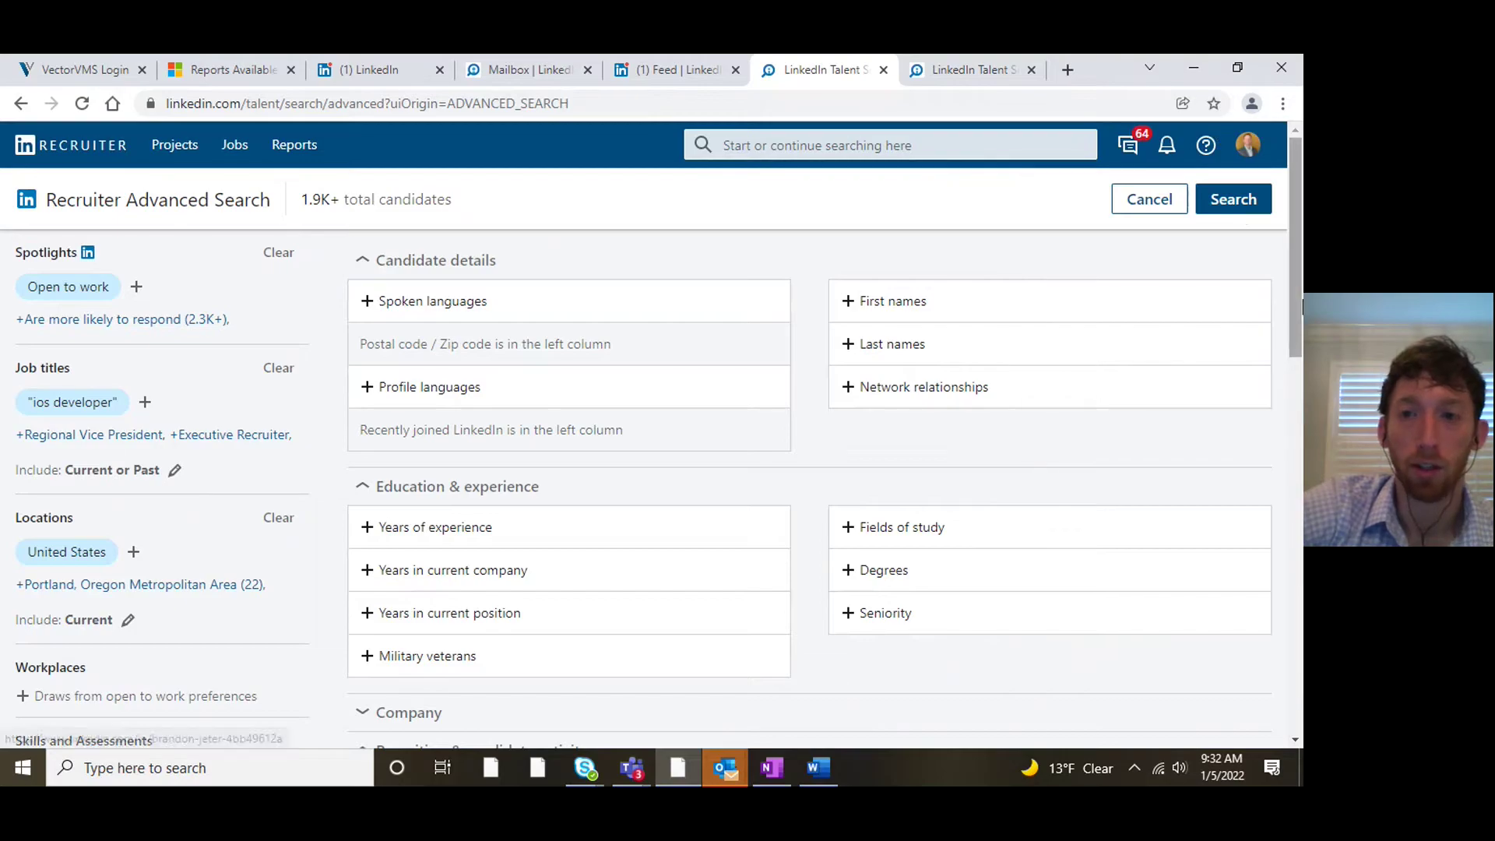
{"action": "left_click", "coordinate": [1238, 201]}
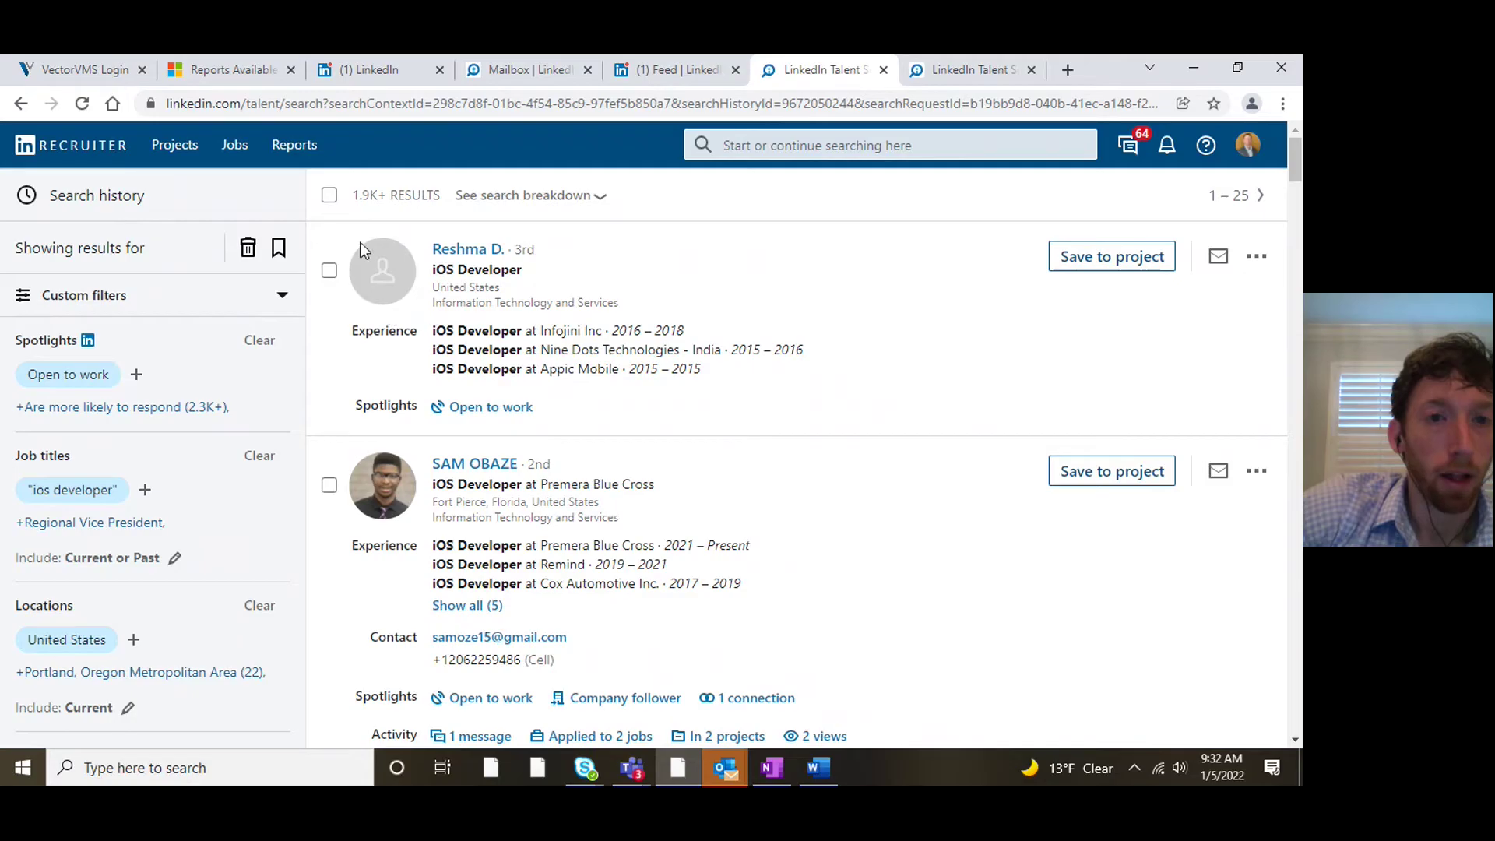
- Look over the first page of candidate results, including the result count, the range shown and the page navigation
{"action": "scroll", "coordinate": [175, 399], "scroll_direction": "down", "scroll_amount": 10}
{"action": "scroll", "coordinate": [132, 498], "scroll_direction": "down", "scroll_amount": 5}
{"action": "scroll", "coordinate": [155, 420], "scroll_direction": "up", "scroll_amount": 15}
{"action": "left_click_drag", "start_coordinate": [350, 195], "coordinate": [379, 196]}
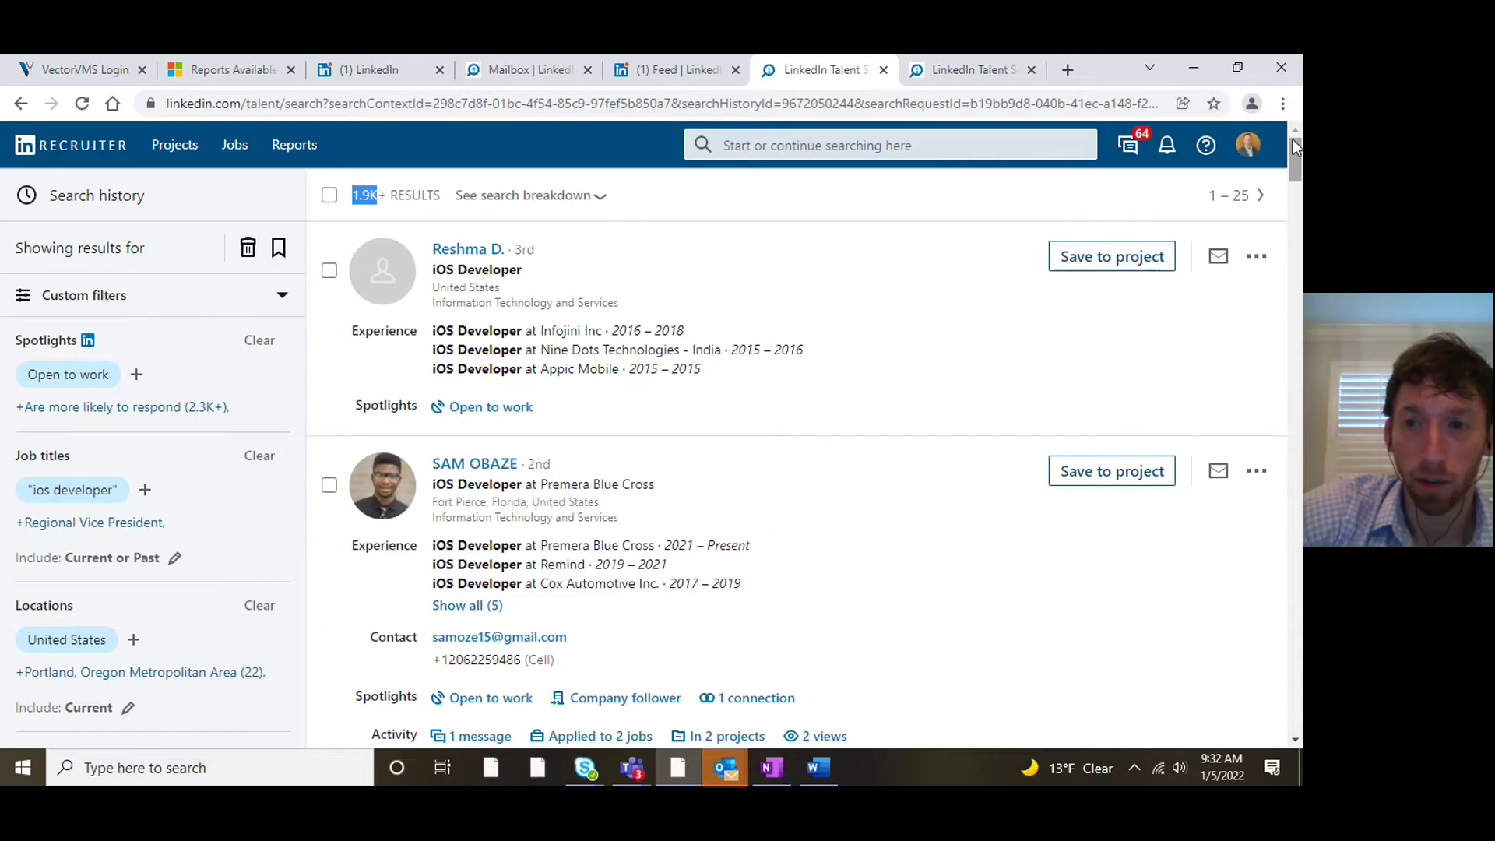
{"action": "left_click_drag", "start_coordinate": [1213, 200], "coordinate": [1295, 752]}
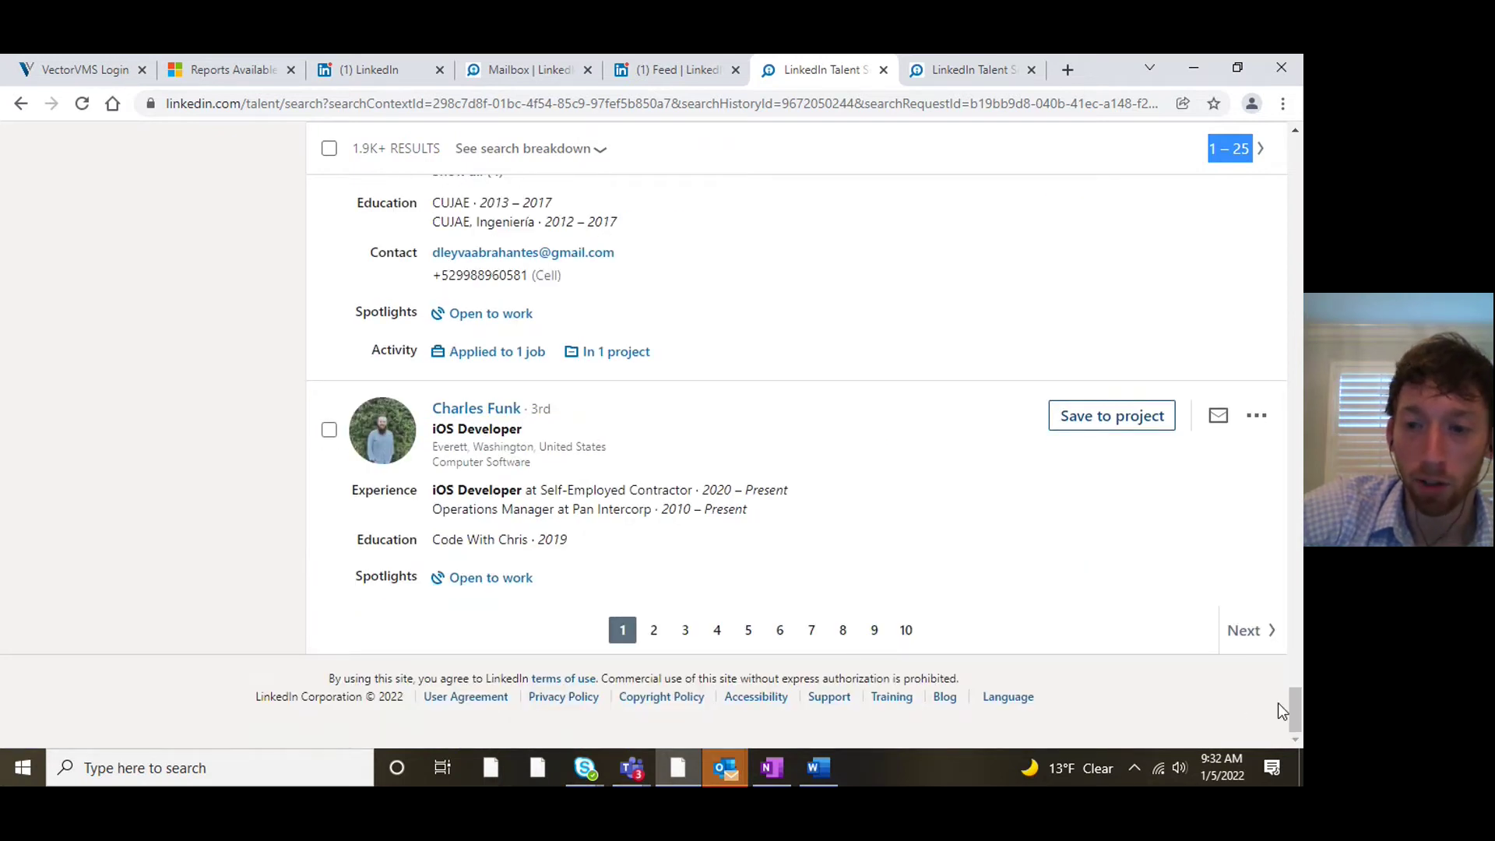
{"action": "scroll", "coordinate": [1264, 218], "scroll_direction": "up", "scroll_amount": 20}
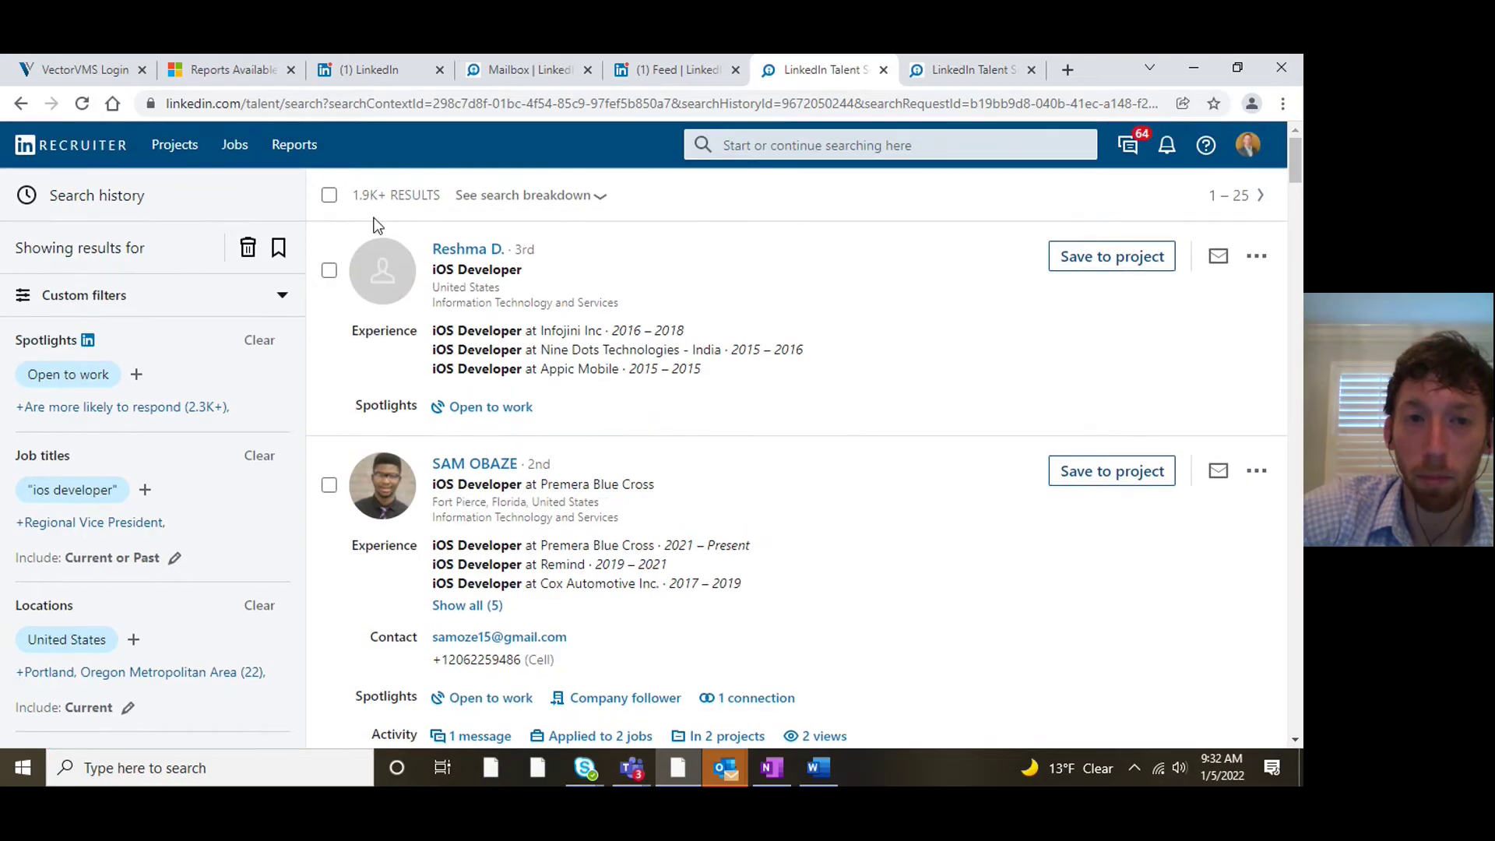
- Check the end of the first results page for its page numbers and return to the first candidate
{"action": "left_click_drag", "start_coordinate": [1295, 160], "coordinate": [1295, 709]}
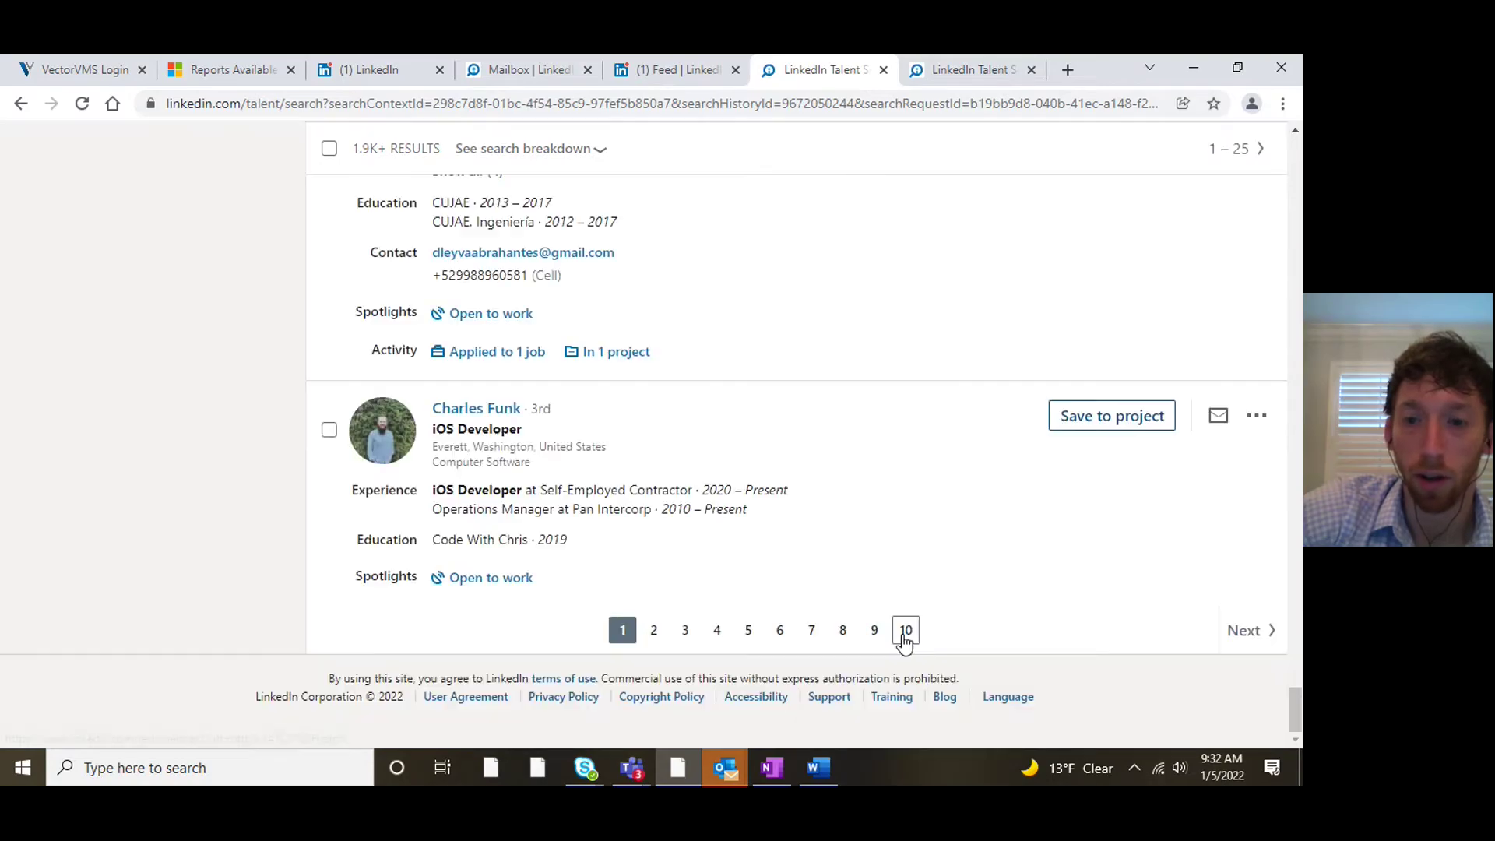
{"action": "scroll", "coordinate": [1215, 390], "scroll_direction": "up", "scroll_amount": 7}
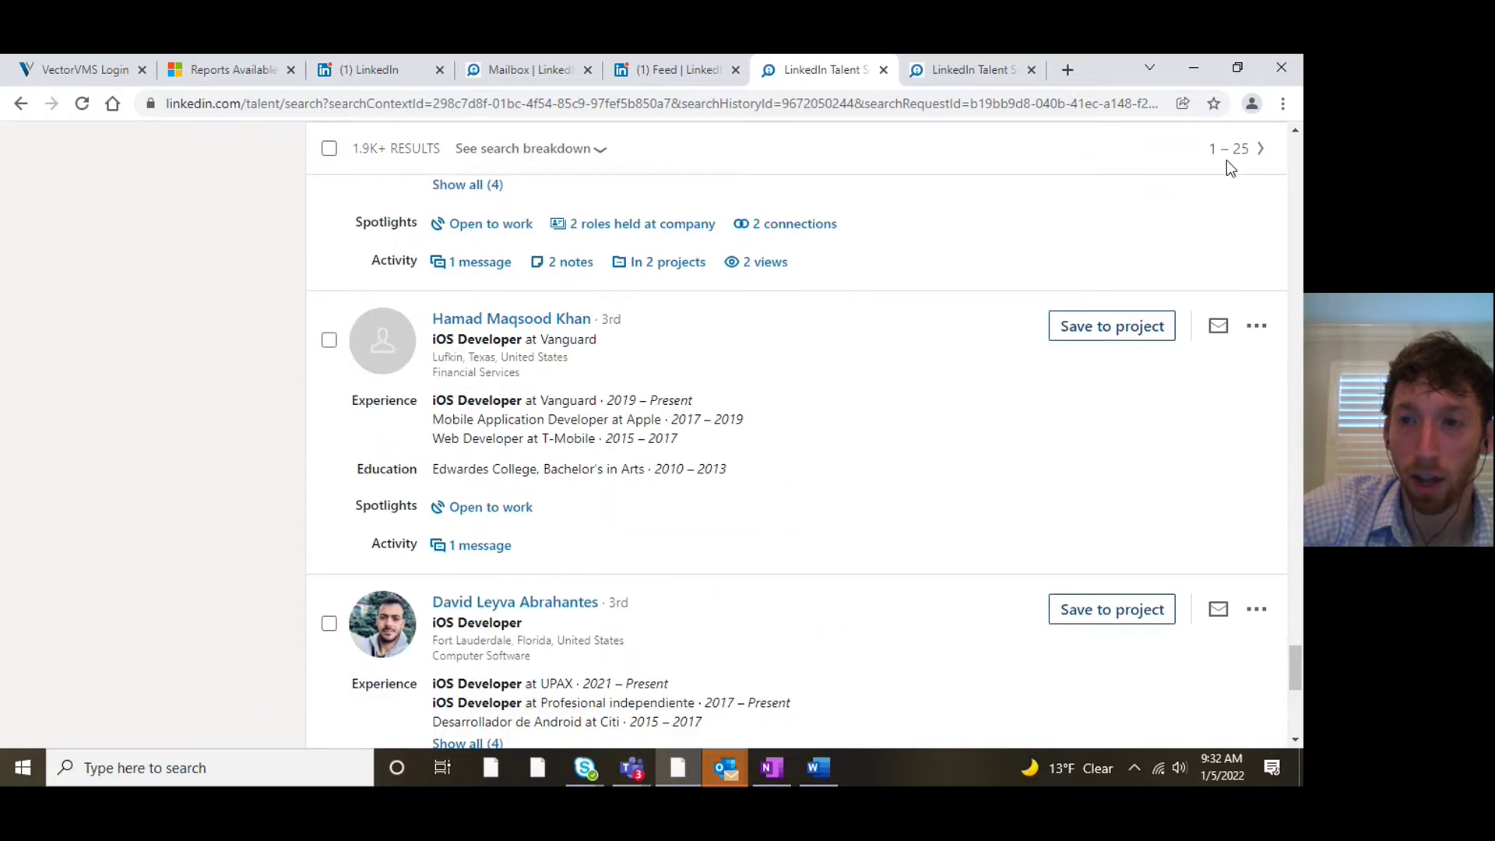
{"action": "scroll", "coordinate": [1227, 545], "scroll_direction": "down", "scroll_amount": 7}
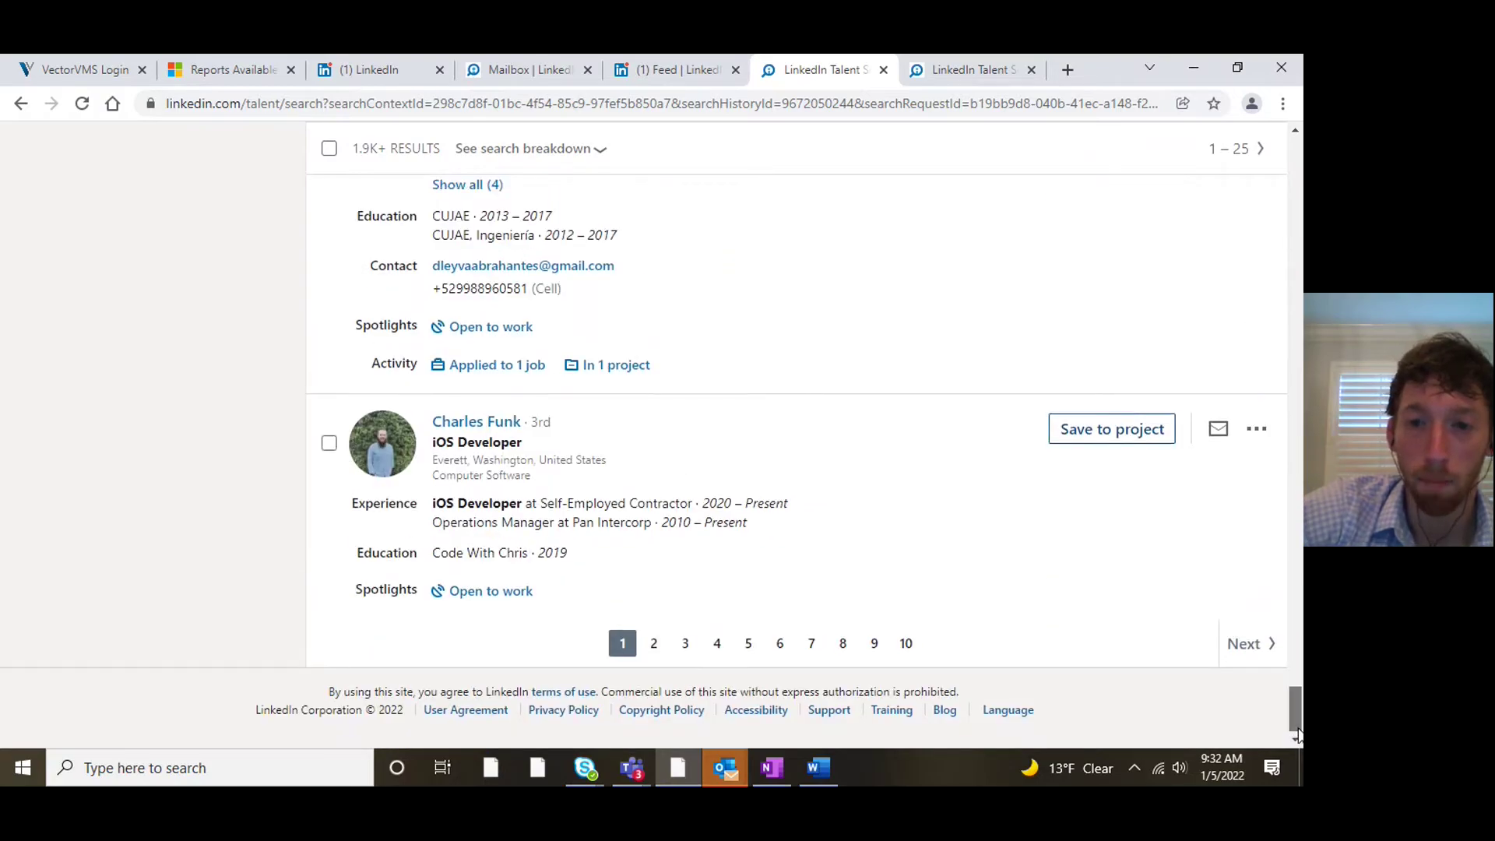
{"action": "left_click_drag", "start_coordinate": [1297, 734], "coordinate": [1268, 124]}
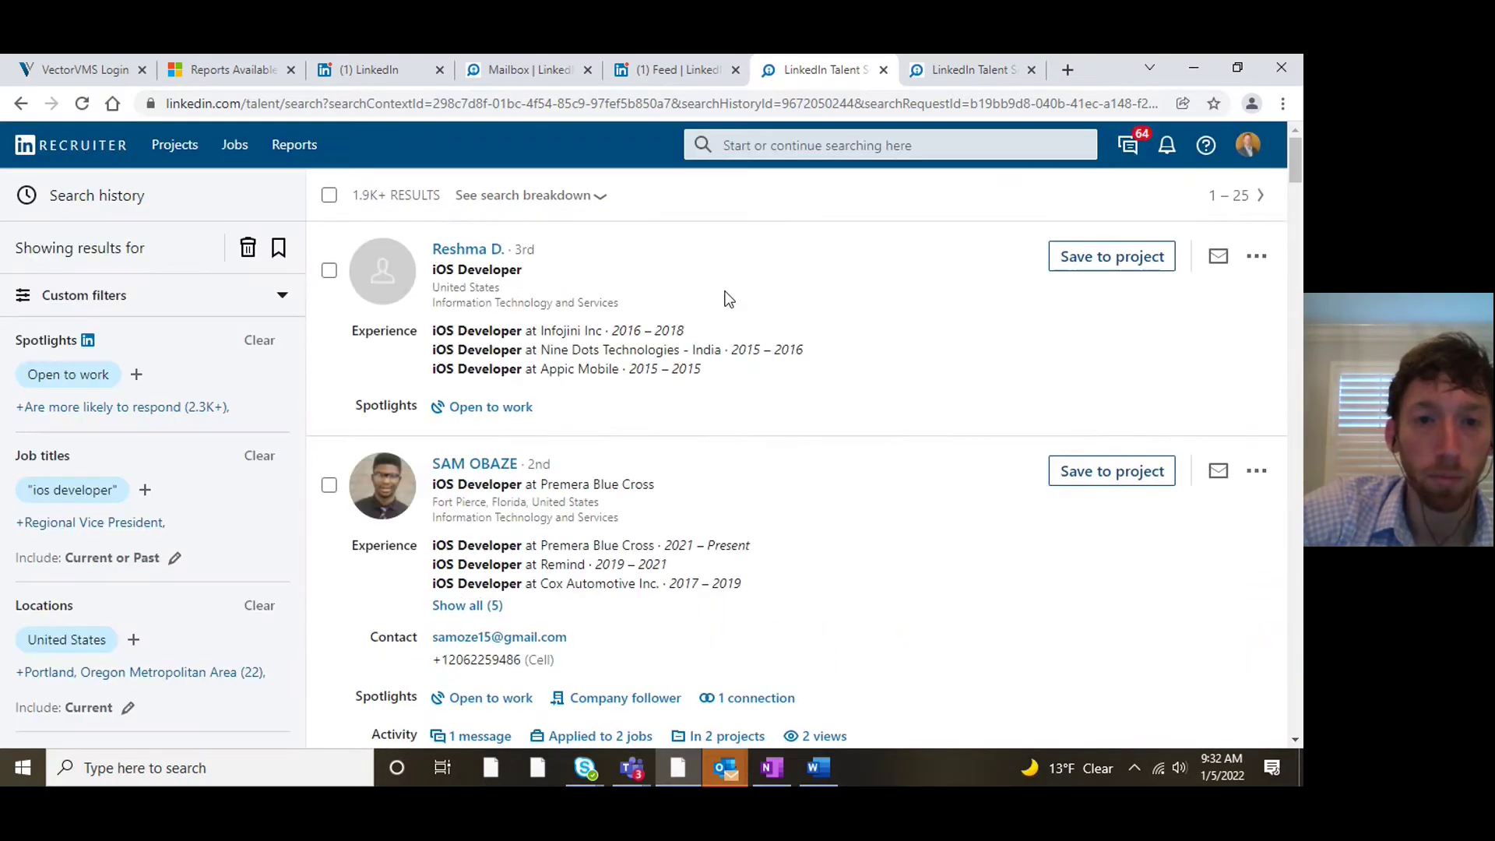
- Open the first candidate's profile, review the experience and skills sections, and close the profile
{"action": "left_click", "coordinate": [487, 250]}
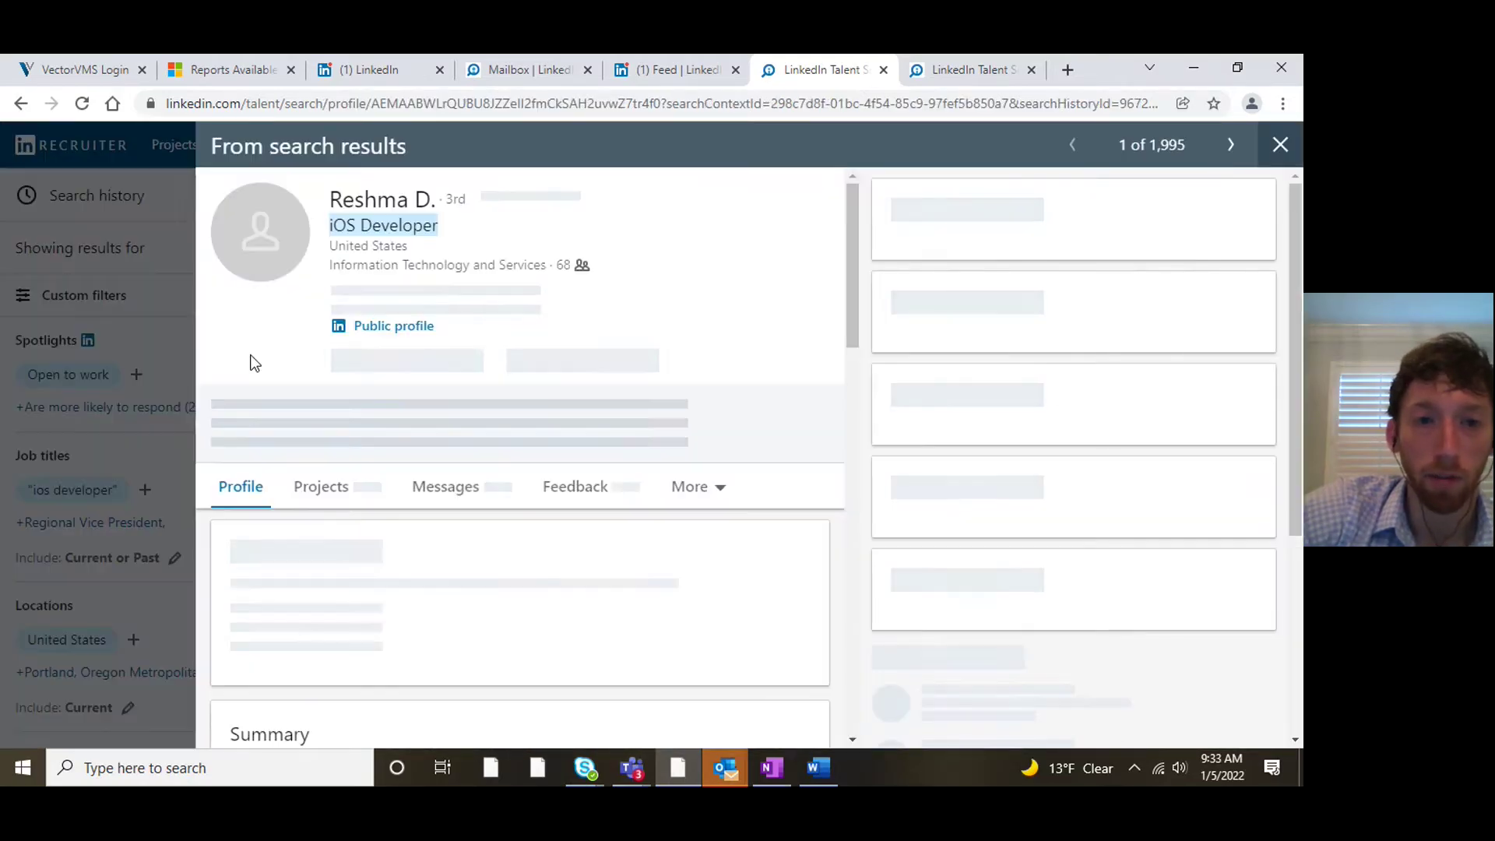
{"action": "scroll", "coordinate": [701, 473], "scroll_direction": "down", "scroll_amount": 10}
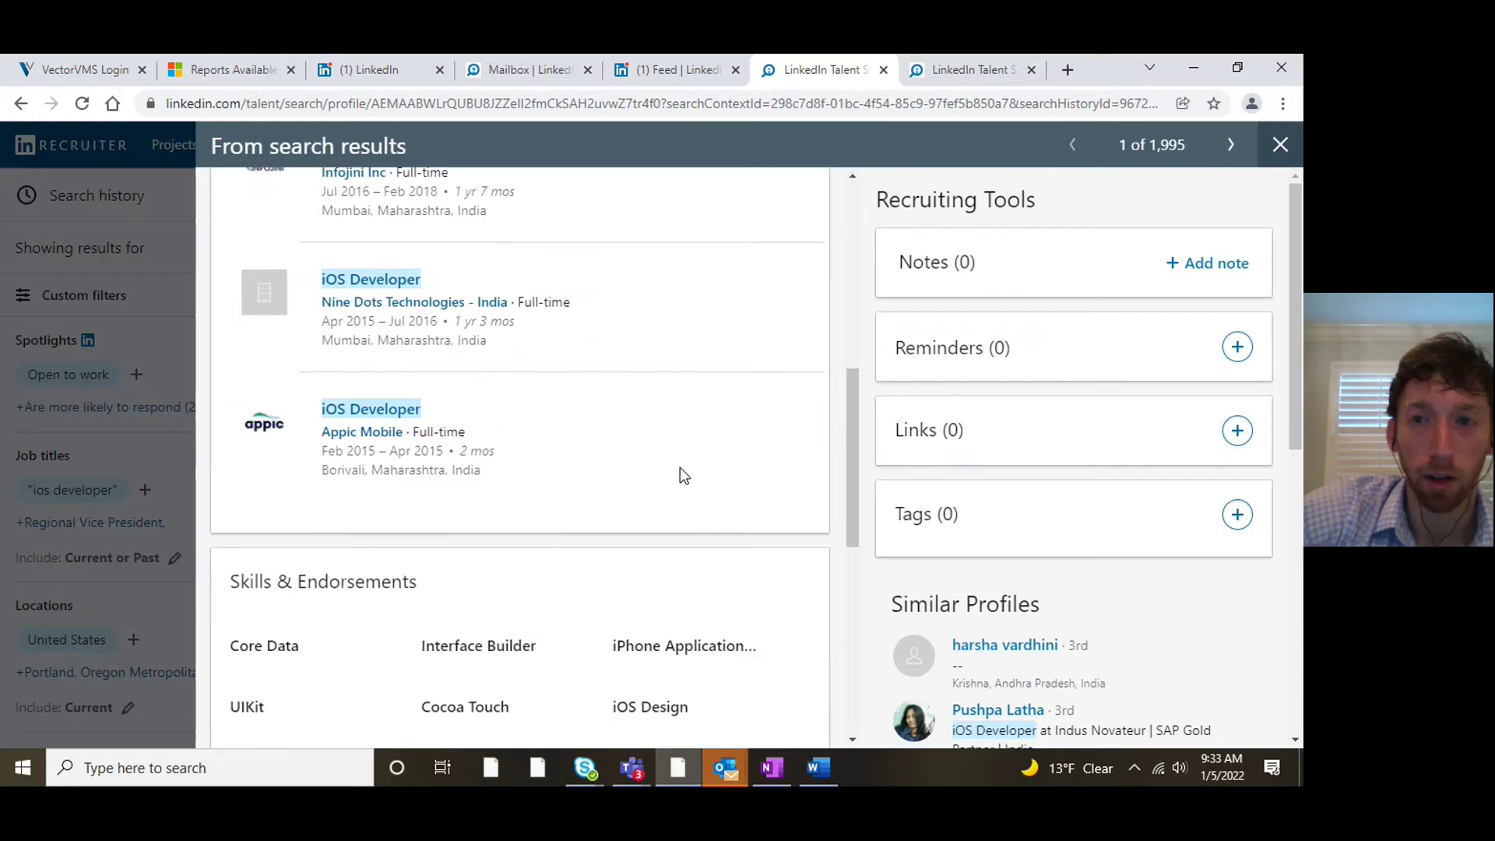
{"action": "left_click", "coordinate": [1281, 145]}
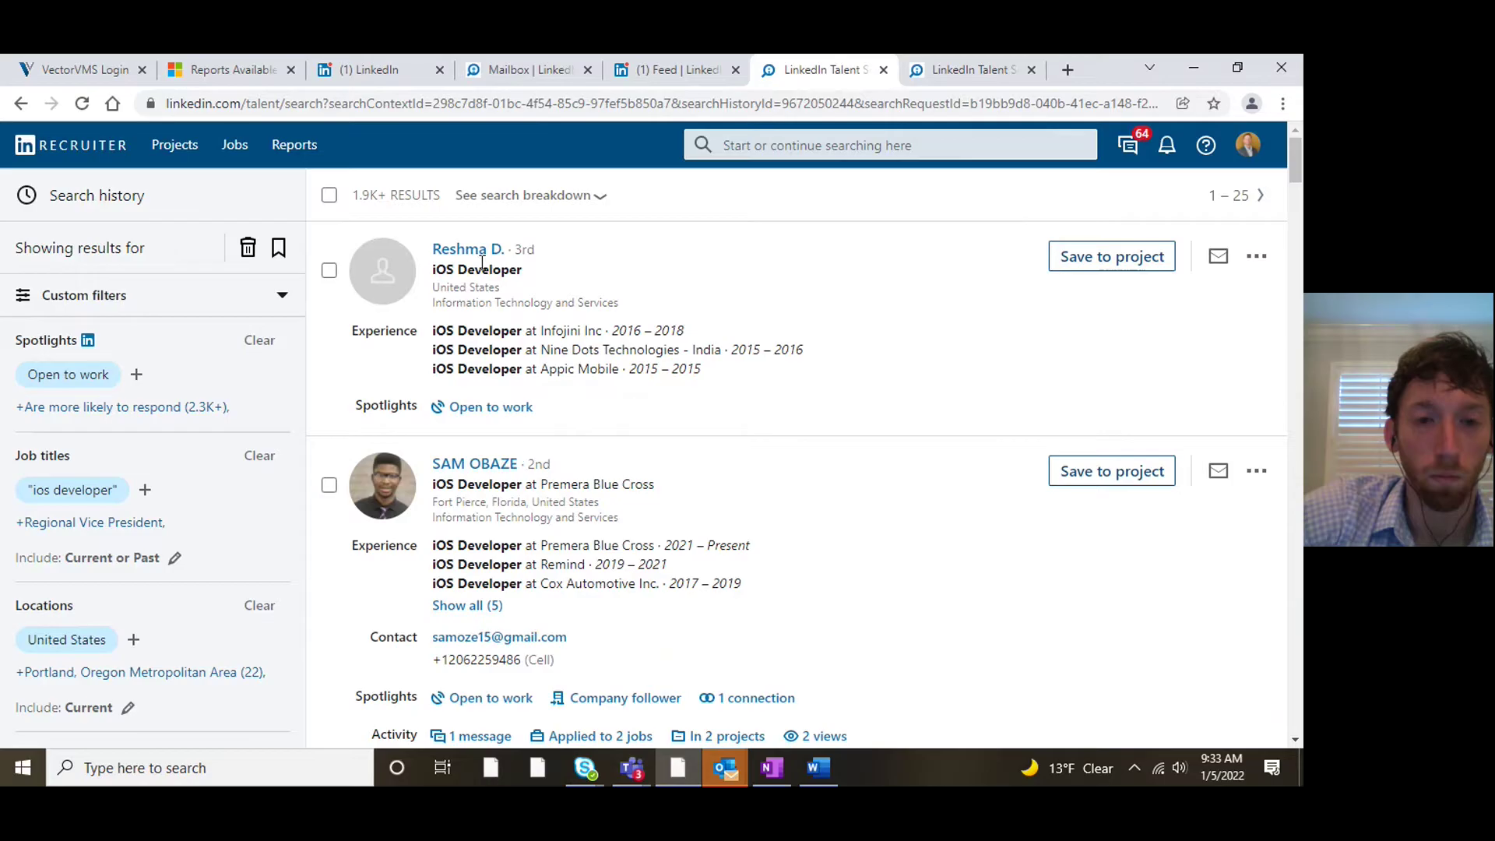
- Select four iOS developer candidates on the first results page, starting with the first one listed
{"action": "scroll", "coordinate": [511, 321], "scroll_direction": "down", "scroll_amount": 1}
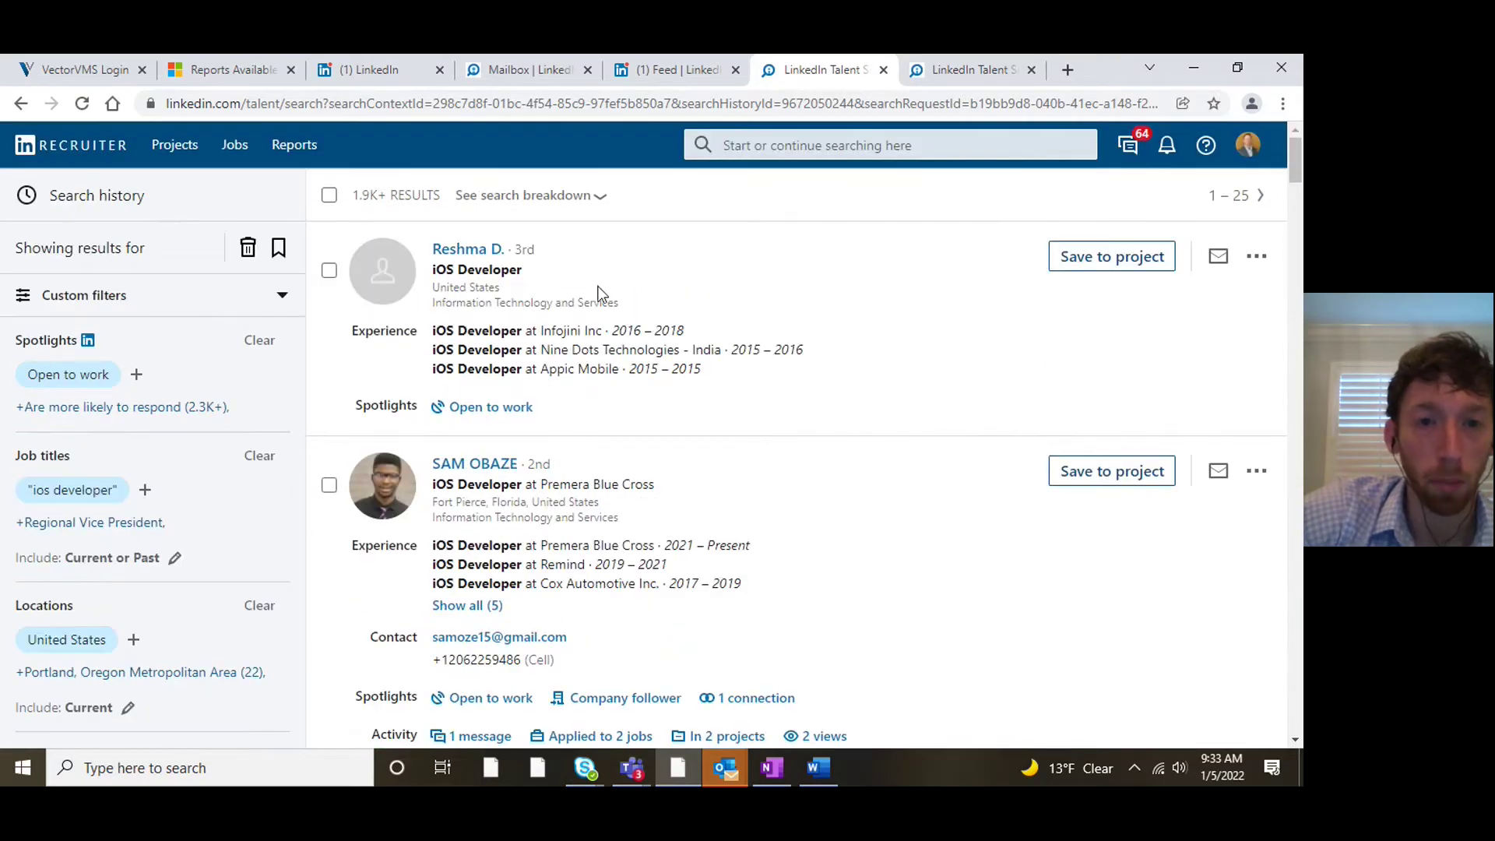
{"action": "scroll", "coordinate": [654, 310], "scroll_direction": "down", "scroll_amount": 1}
{"action": "scroll", "coordinate": [654, 310], "scroll_direction": "up", "scroll_amount": 1}
{"action": "left_click", "coordinate": [329, 270]}
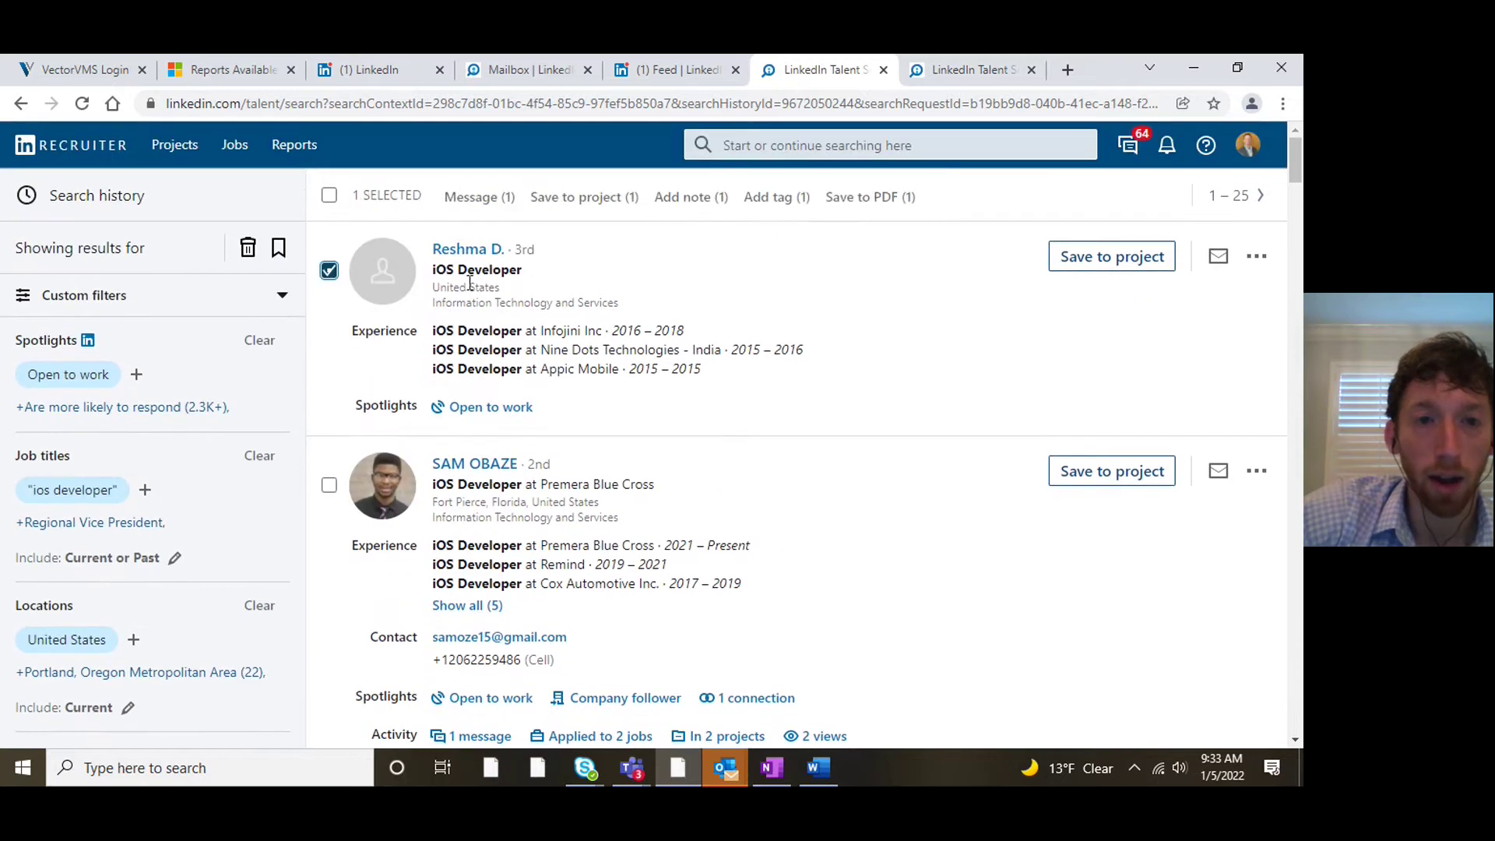
{"action": "scroll", "coordinate": [355, 234], "scroll_direction": "down", "scroll_amount": 6}
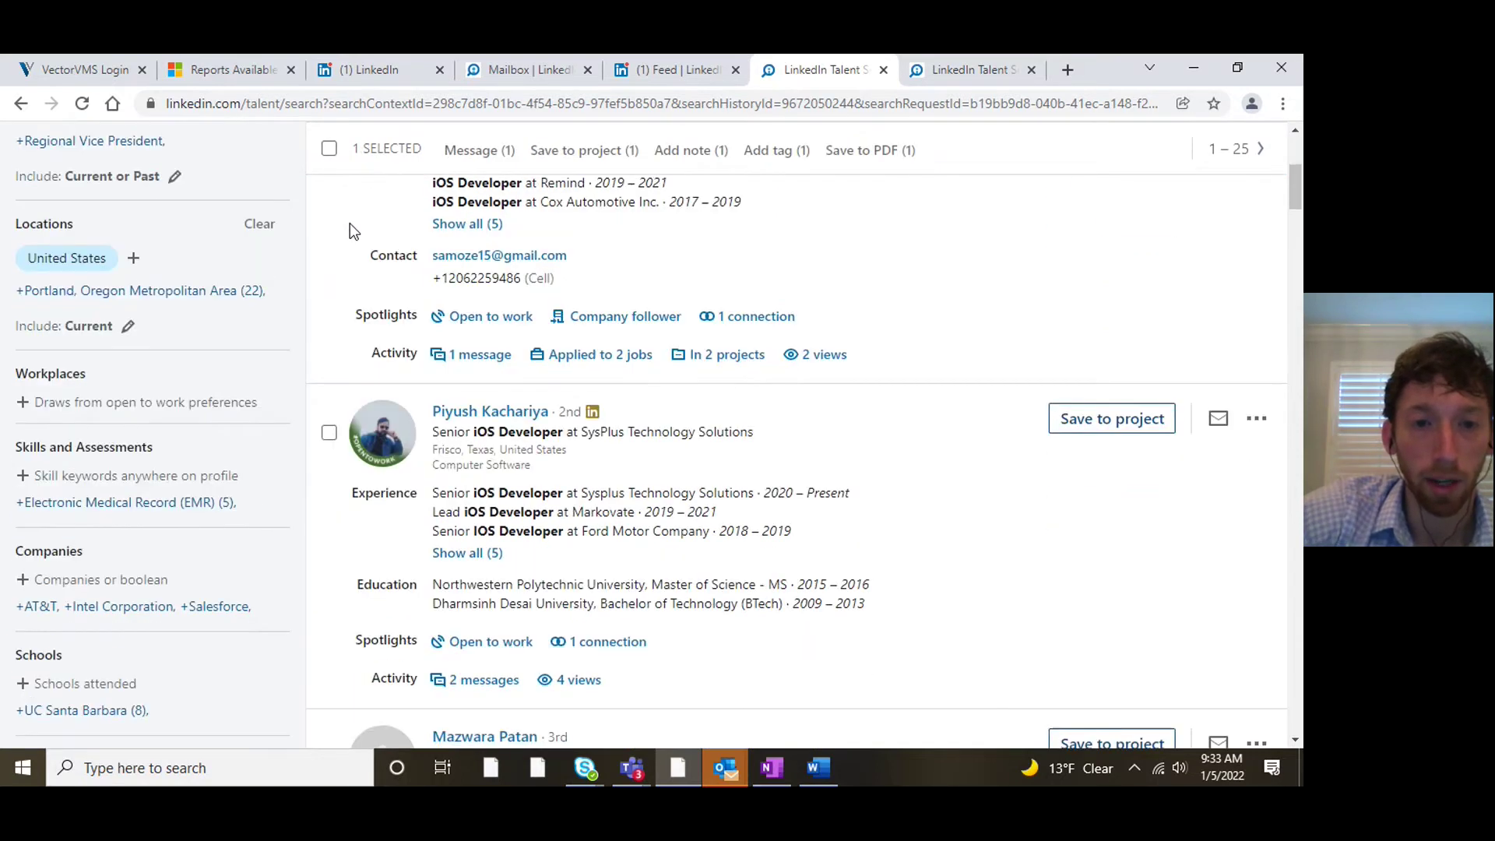
{"action": "left_click", "coordinate": [329, 241]}
{"action": "scroll", "coordinate": [333, 312], "scroll_direction": "down", "scroll_amount": 5}
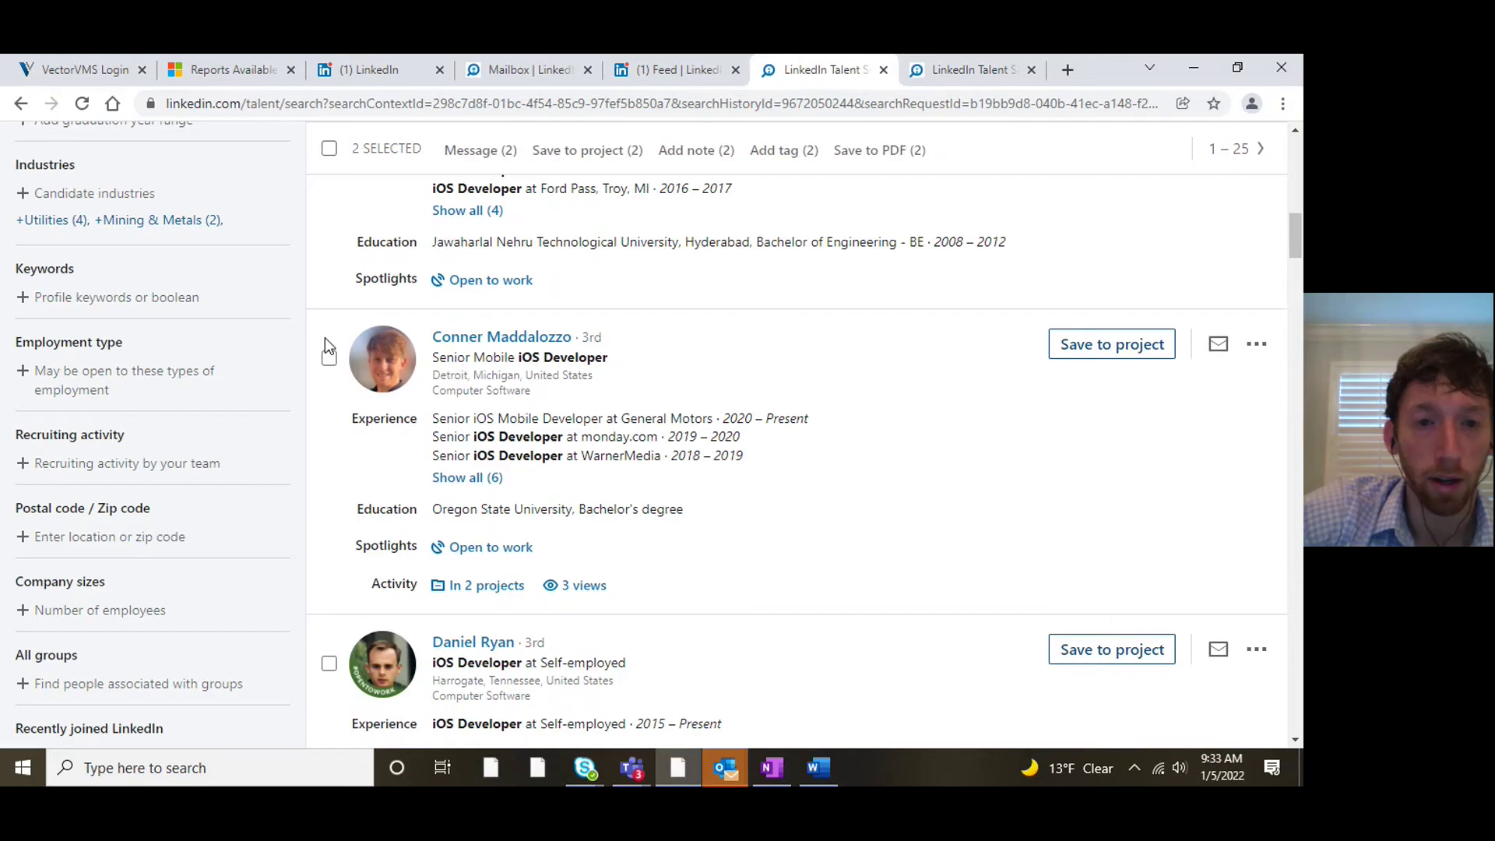
{"action": "scroll", "coordinate": [329, 356], "scroll_direction": "down", "scroll_amount": 7}
{"action": "left_click", "coordinate": [328, 240]}
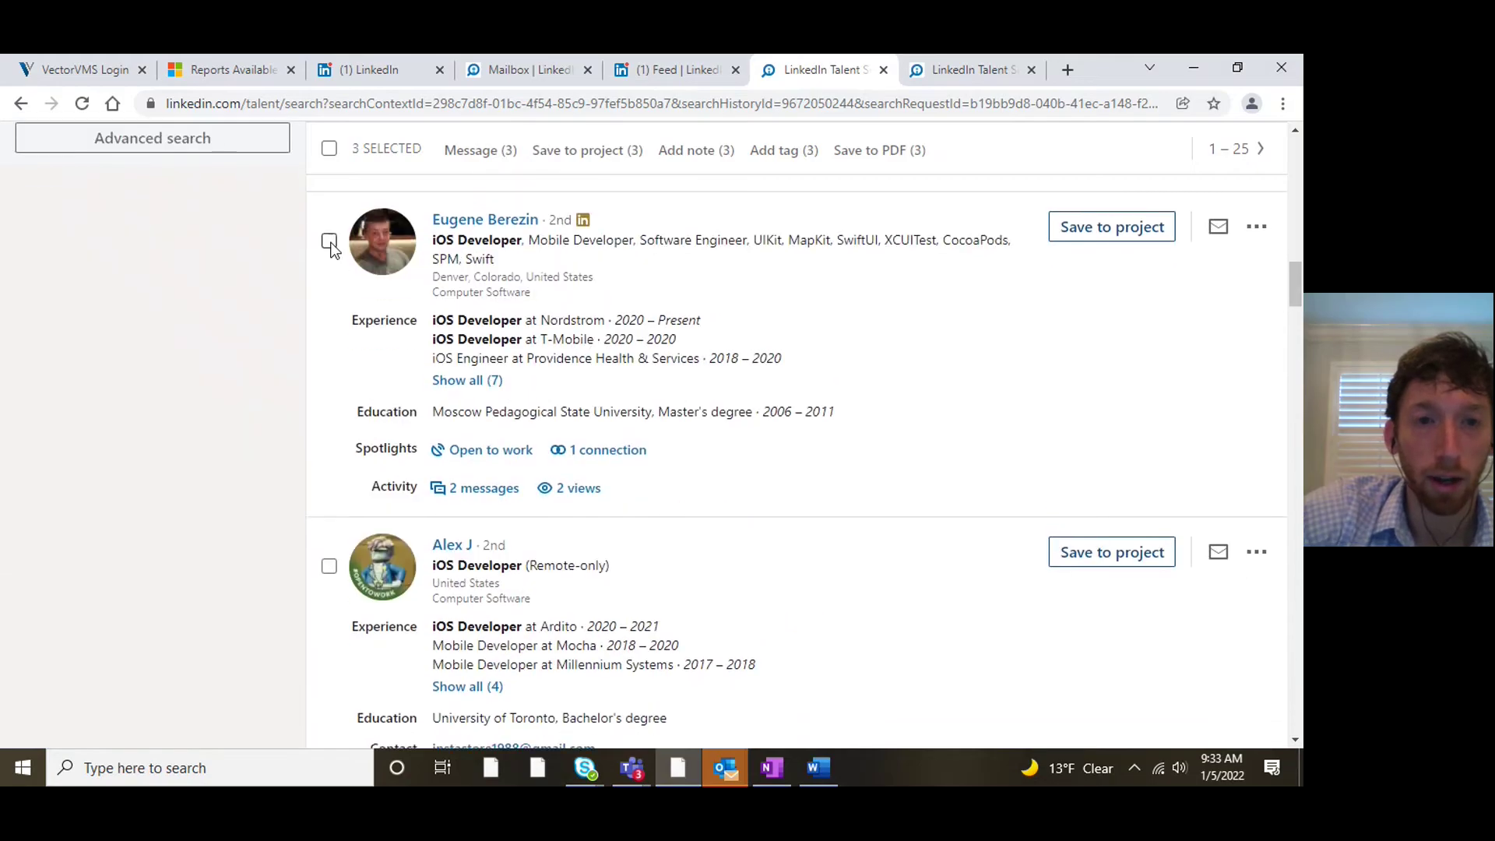
{"action": "scroll", "coordinate": [467, 327], "scroll_direction": "down", "scroll_amount": 5}
{"action": "scroll", "coordinate": [610, 409], "scroll_direction": "down", "scroll_amount": 20}
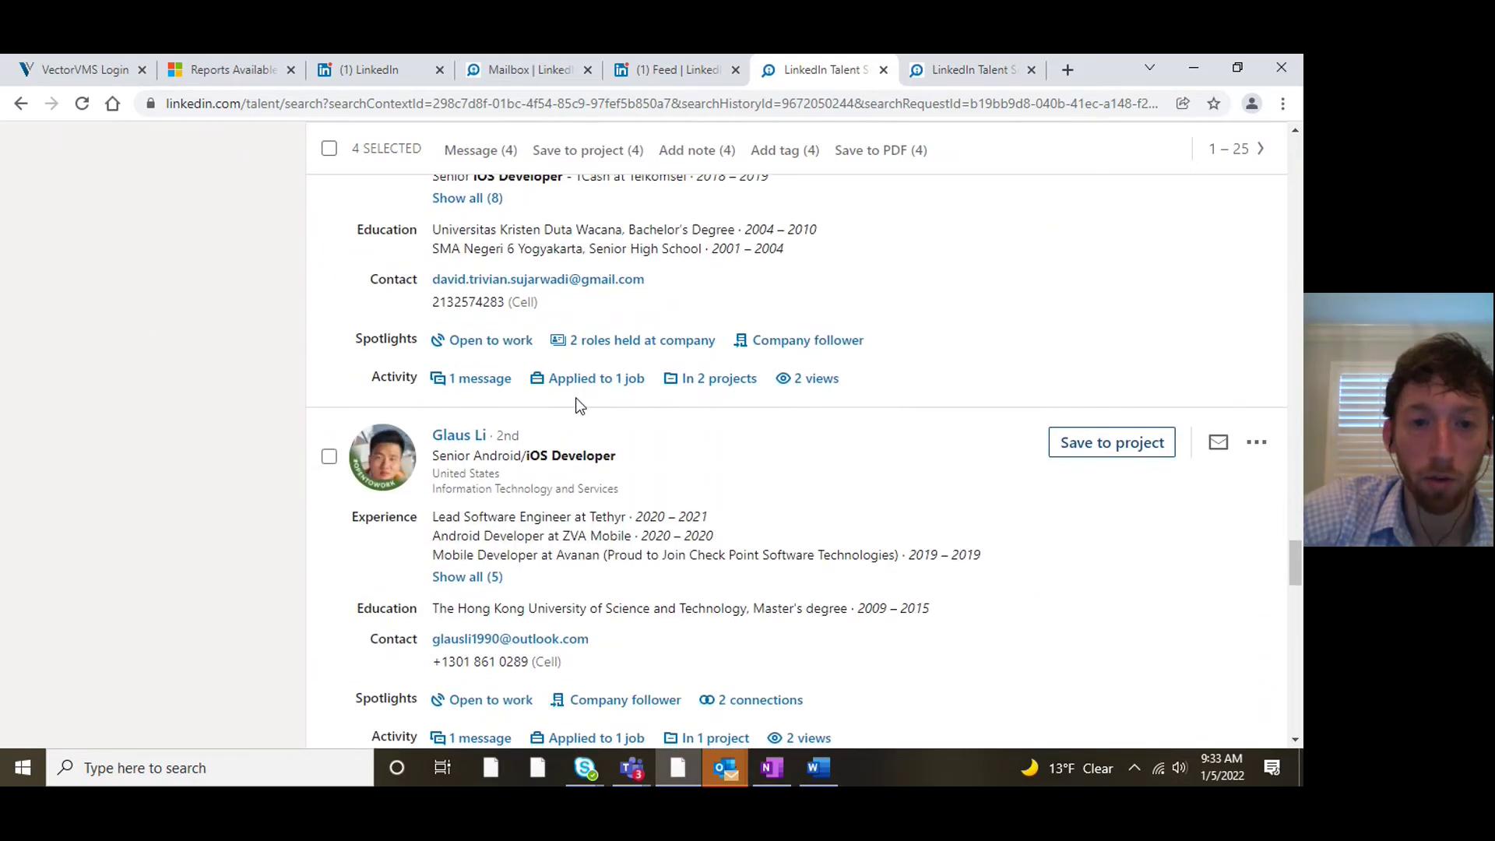
{"action": "scroll", "coordinate": [566, 410], "scroll_direction": "down", "scroll_amount": 8}
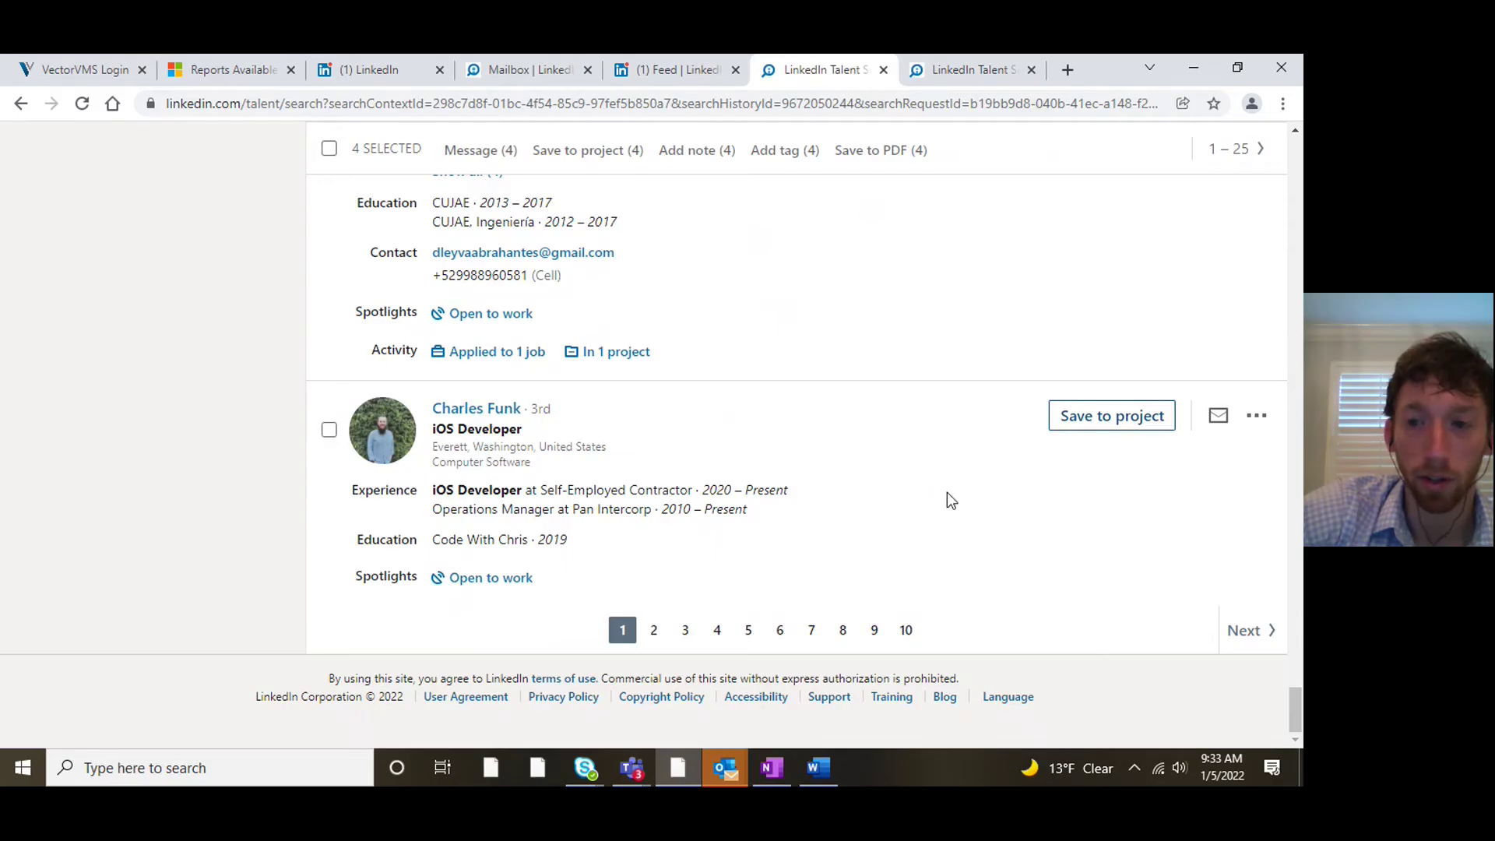
- Compose a message to the four selected candidates using the CM Kansas City template
{"action": "left_click", "coordinate": [489, 153]}
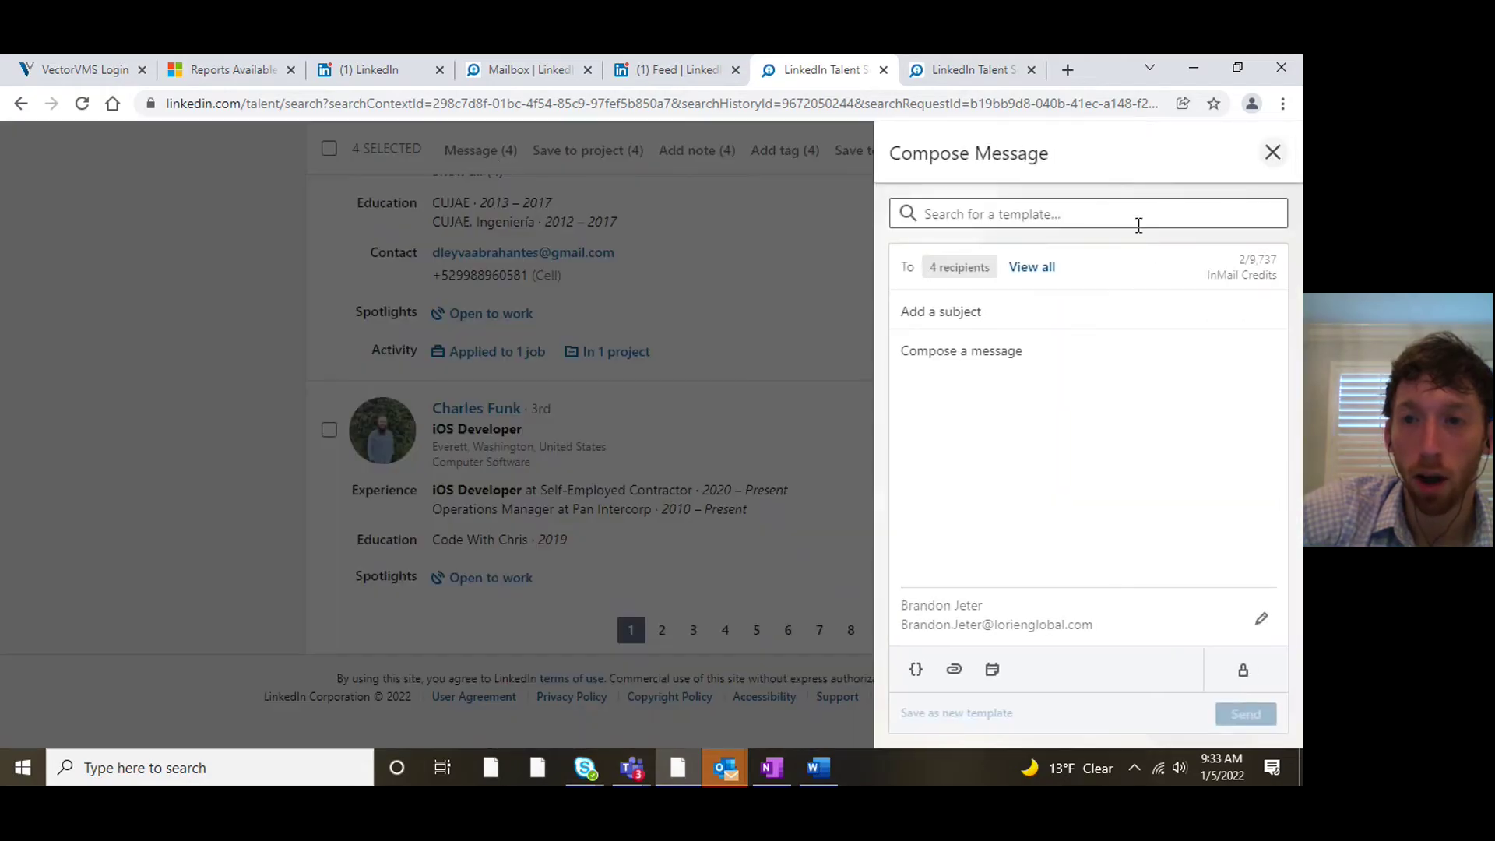
{"action": "left_click", "coordinate": [1128, 212]}
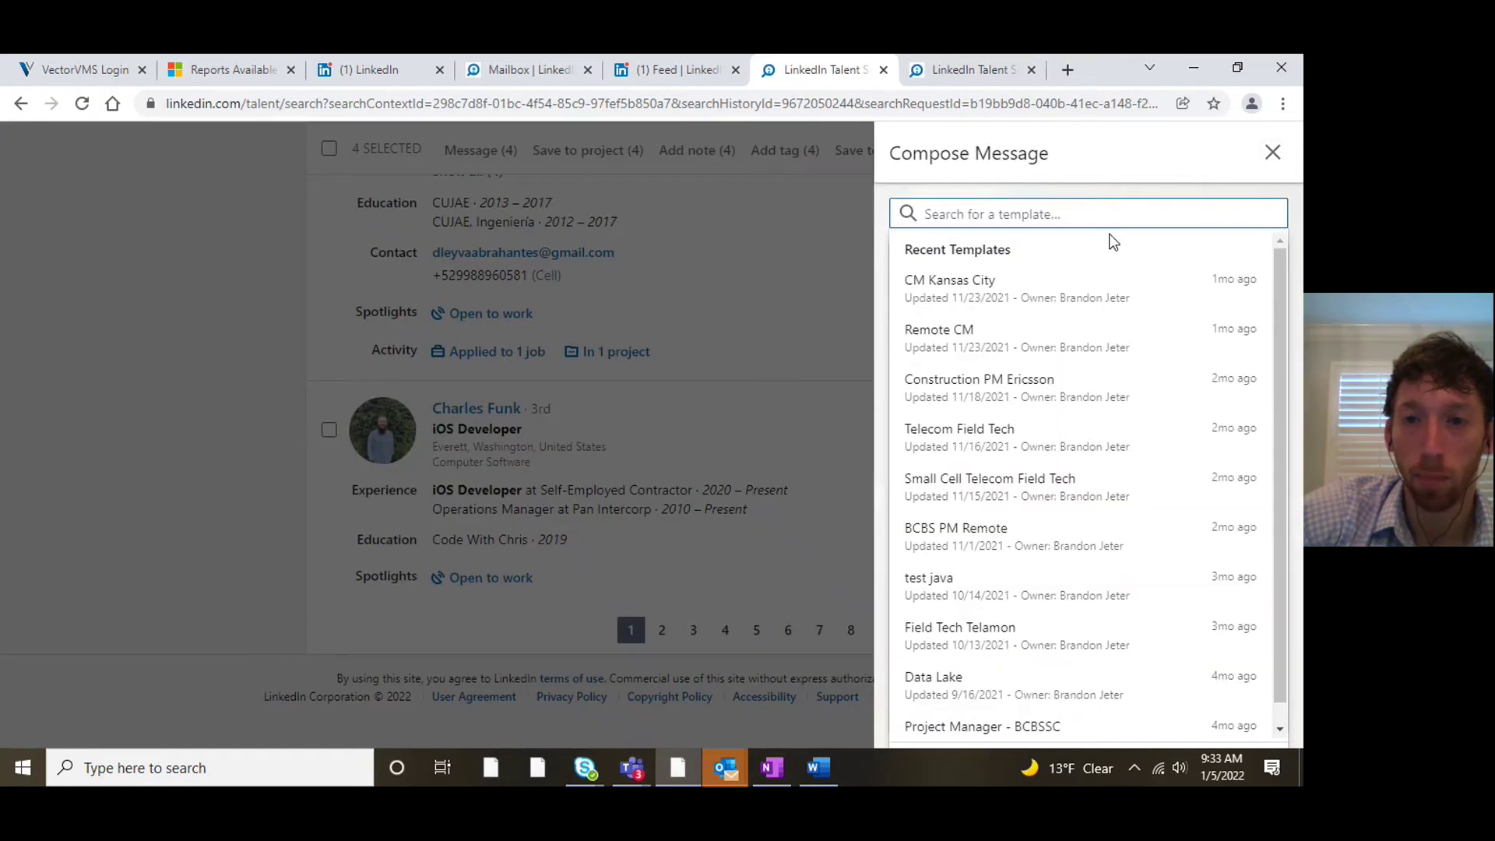
{"action": "left_click", "coordinate": [1105, 279]}
{"action": "left_click", "coordinate": [1249, 388]}
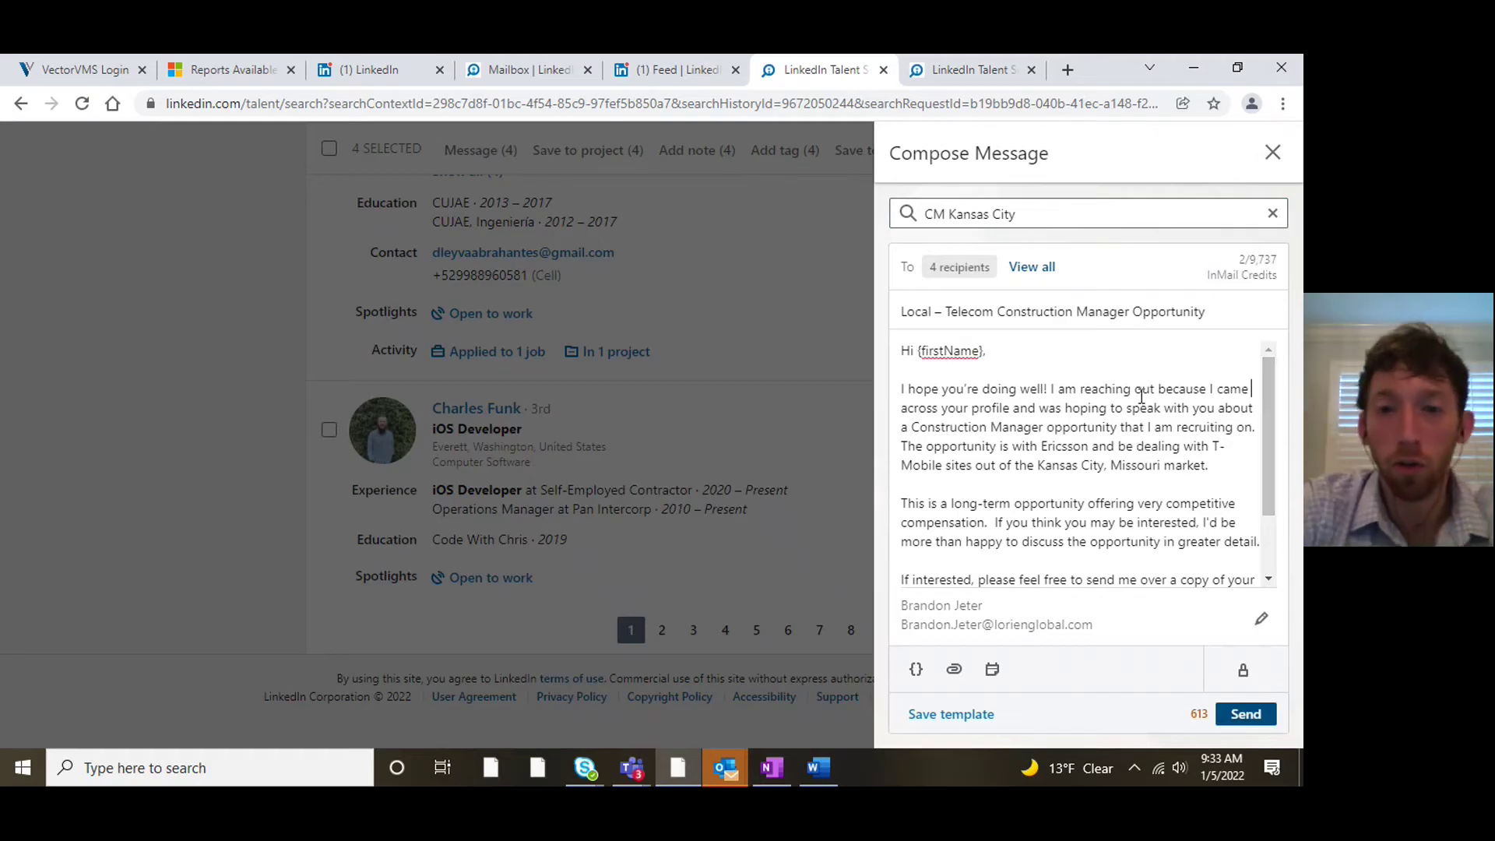
- Read through the template's subject line and message body, from the greeting to the sign-off
{"action": "scroll", "coordinate": [1073, 393], "scroll_direction": "down", "scroll_amount": 1}
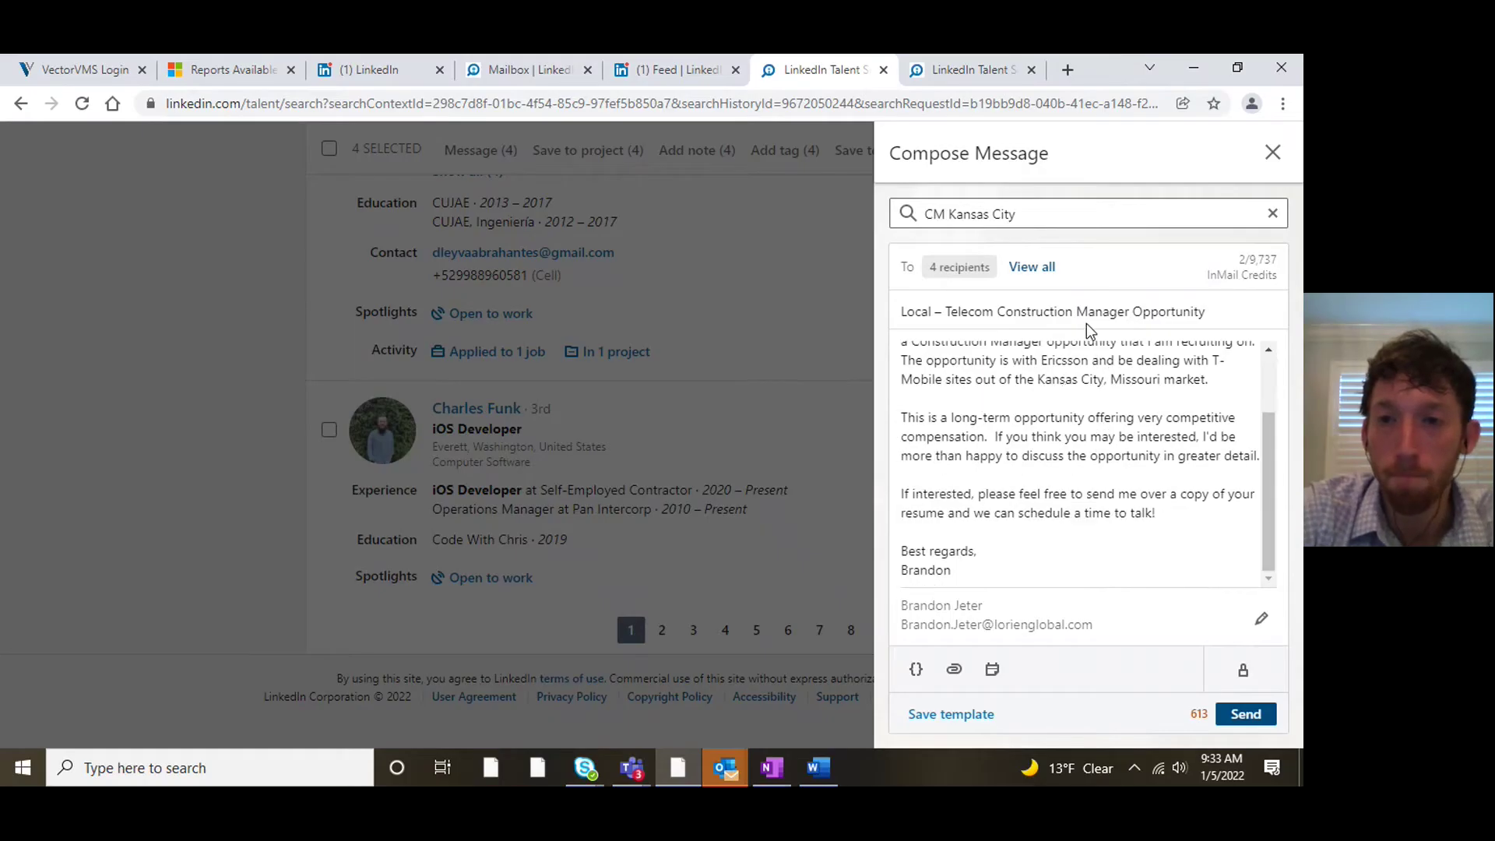
{"action": "scroll", "coordinate": [1081, 362], "scroll_direction": "up", "scroll_amount": 2}
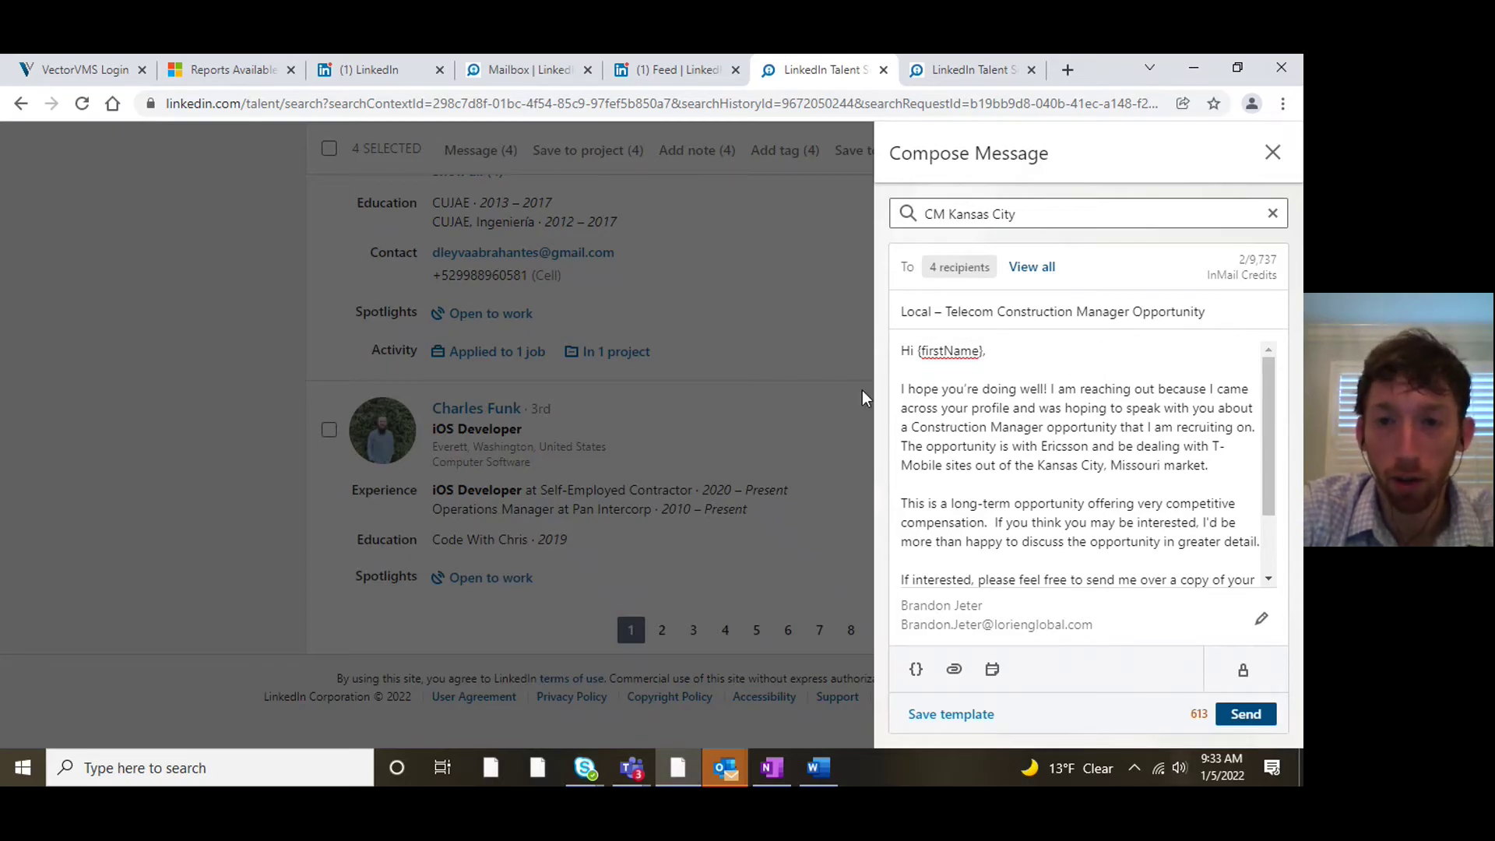
{"action": "left_click_drag", "start_coordinate": [908, 311], "coordinate": [1302, 319]}
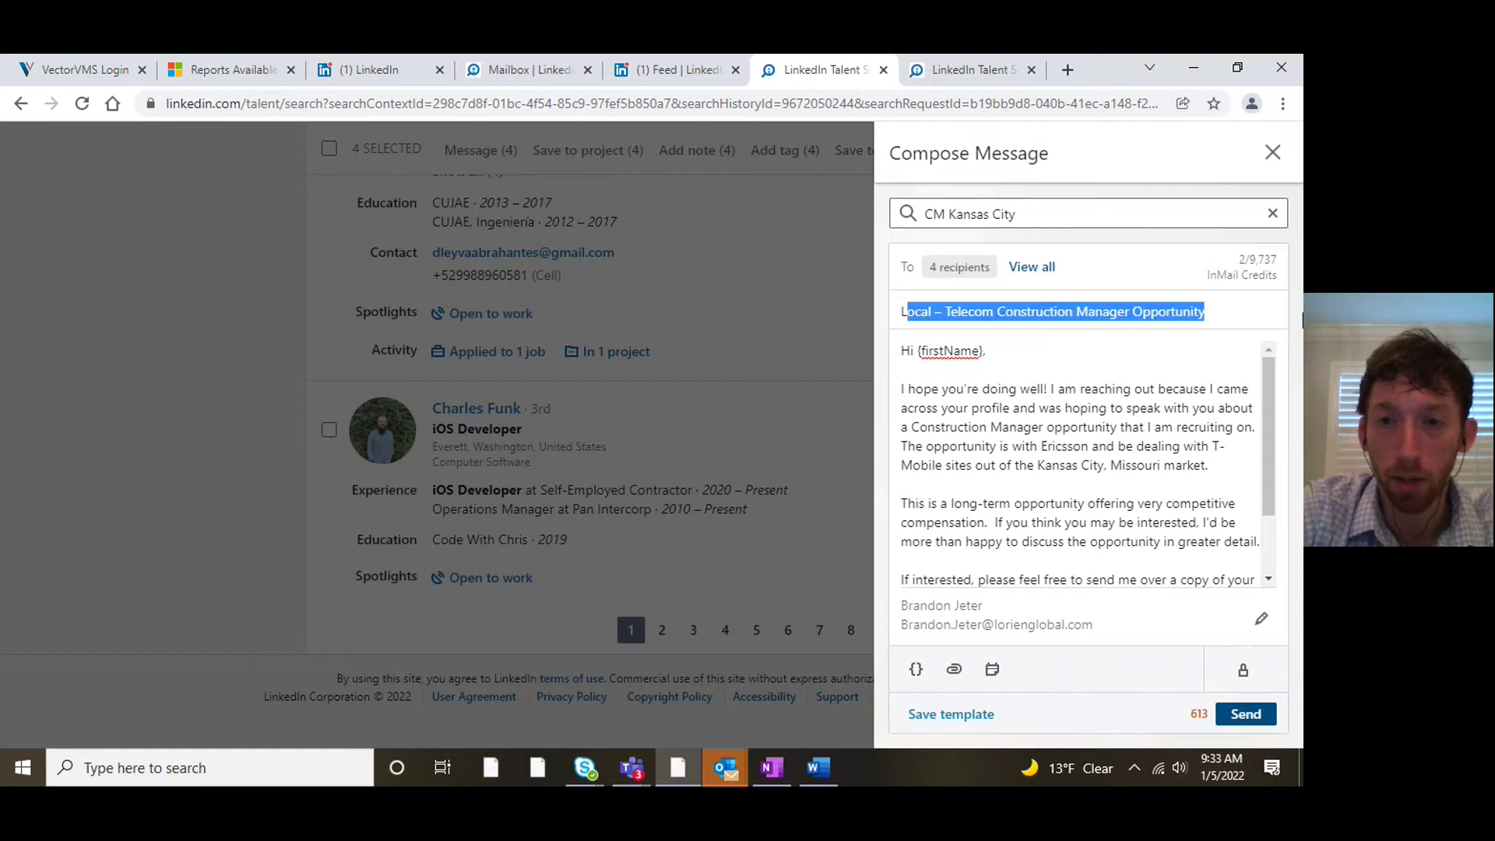
{"action": "left_click", "coordinate": [973, 389]}
{"action": "scroll", "coordinate": [934, 401], "scroll_direction": "down", "scroll_amount": 2}
{"action": "scroll", "coordinate": [923, 405], "scroll_direction": "up", "scroll_amount": 2}
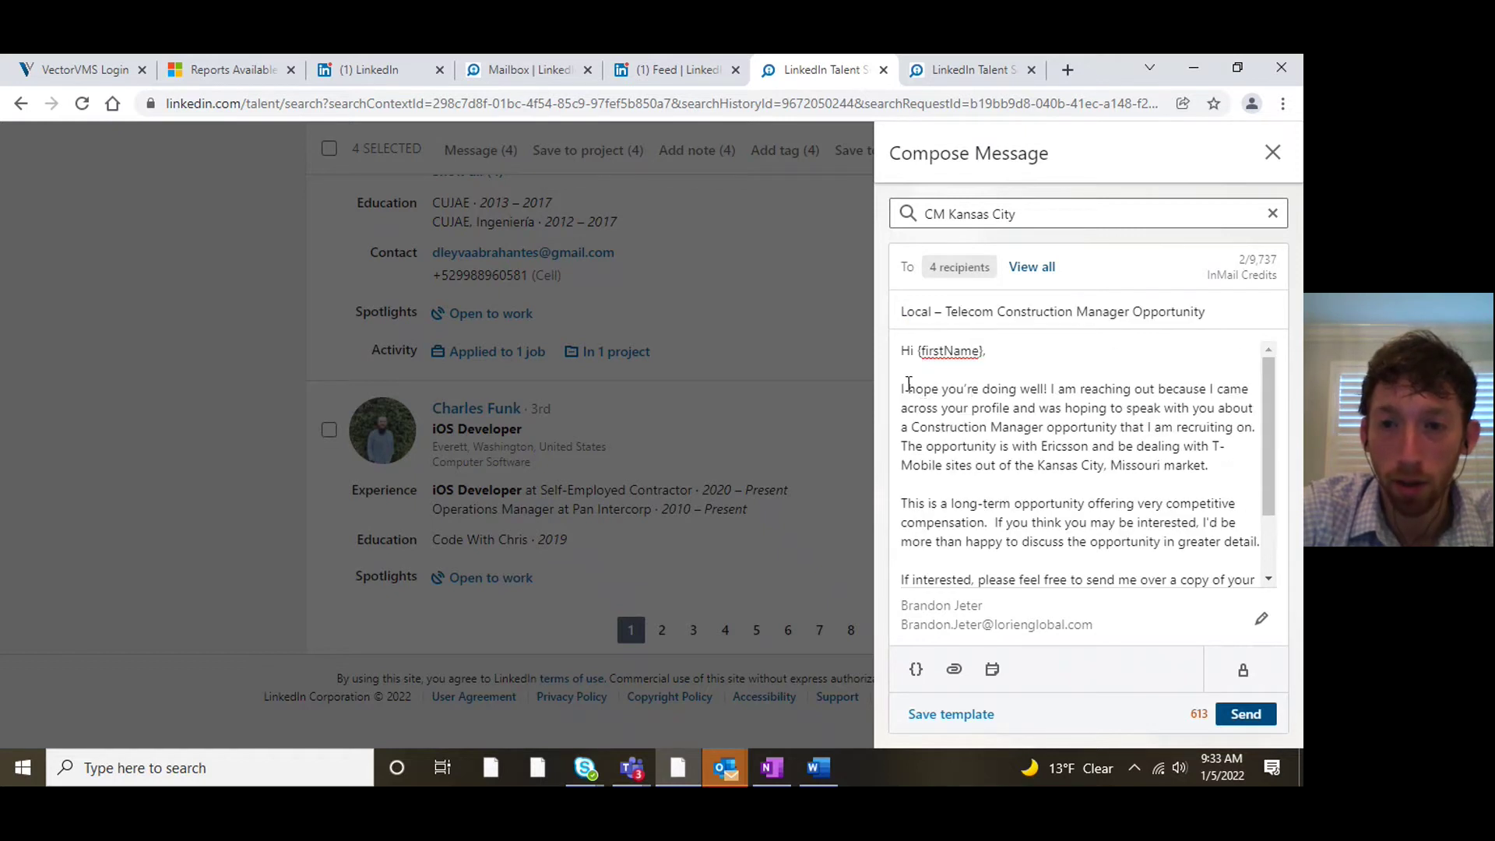
{"action": "scroll", "coordinate": [985, 507], "scroll_direction": "down", "scroll_amount": 1}
{"action": "scroll", "coordinate": [989, 510], "scroll_direction": "up", "scroll_amount": 1}
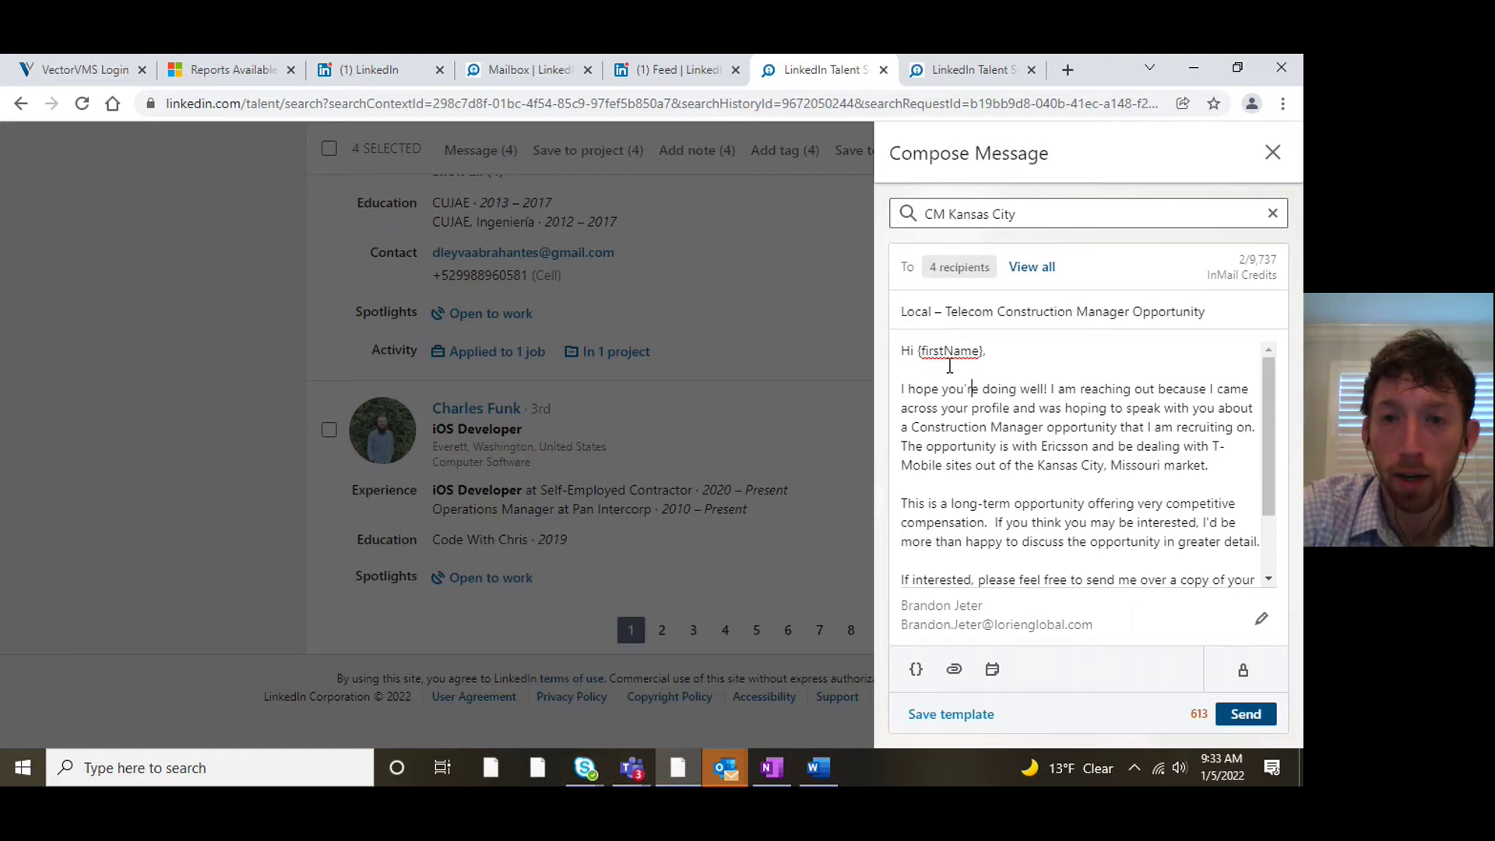
- Check which name placeholders can be inserted in the greeting and review the rest of the message text
{"action": "left_click_drag", "start_coordinate": [983, 352], "coordinate": [940, 352]}
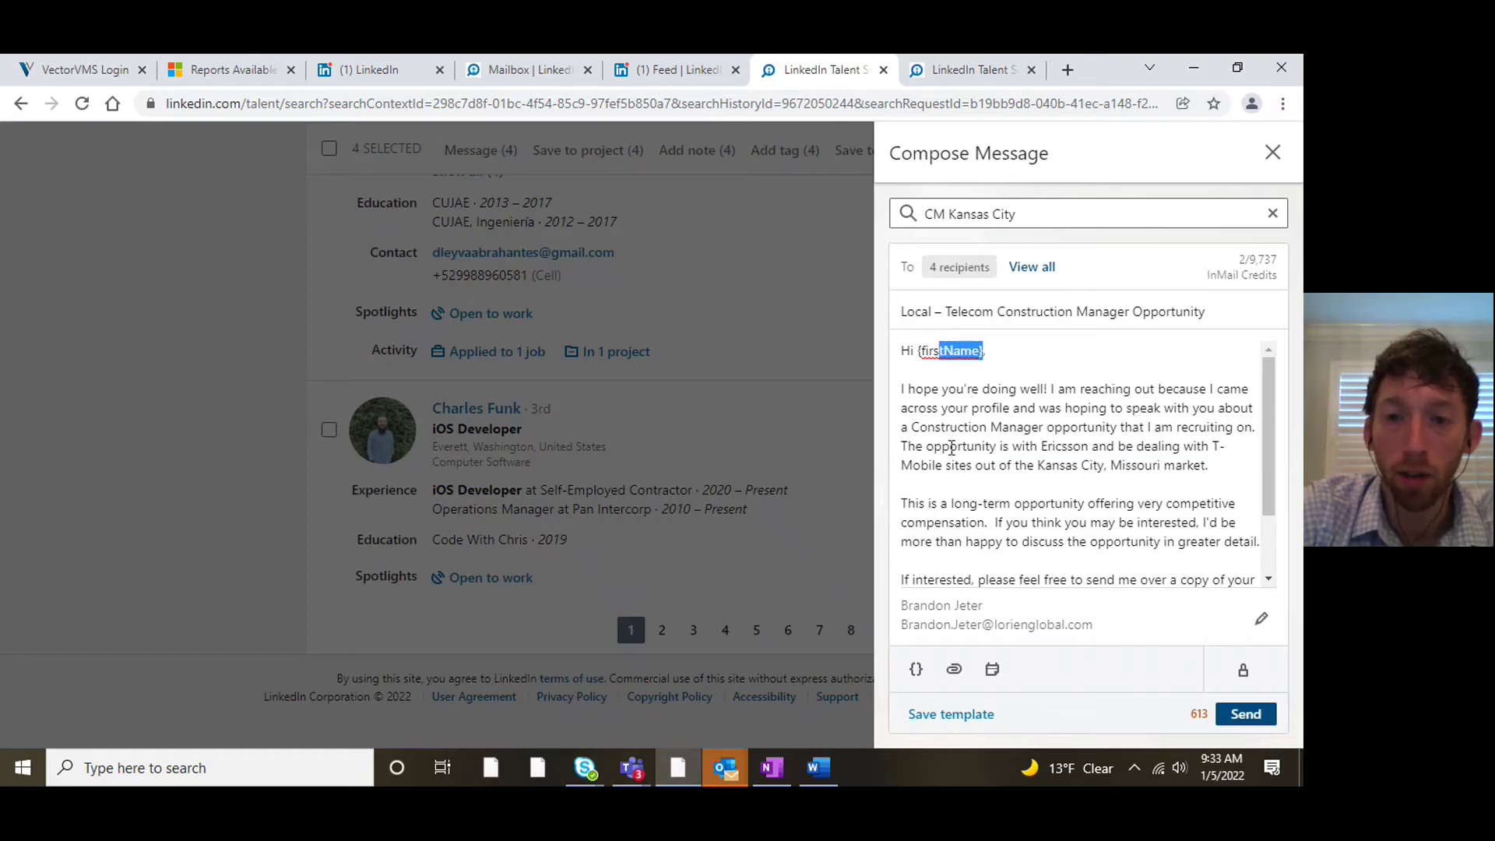
{"action": "left_click", "coordinate": [918, 668]}
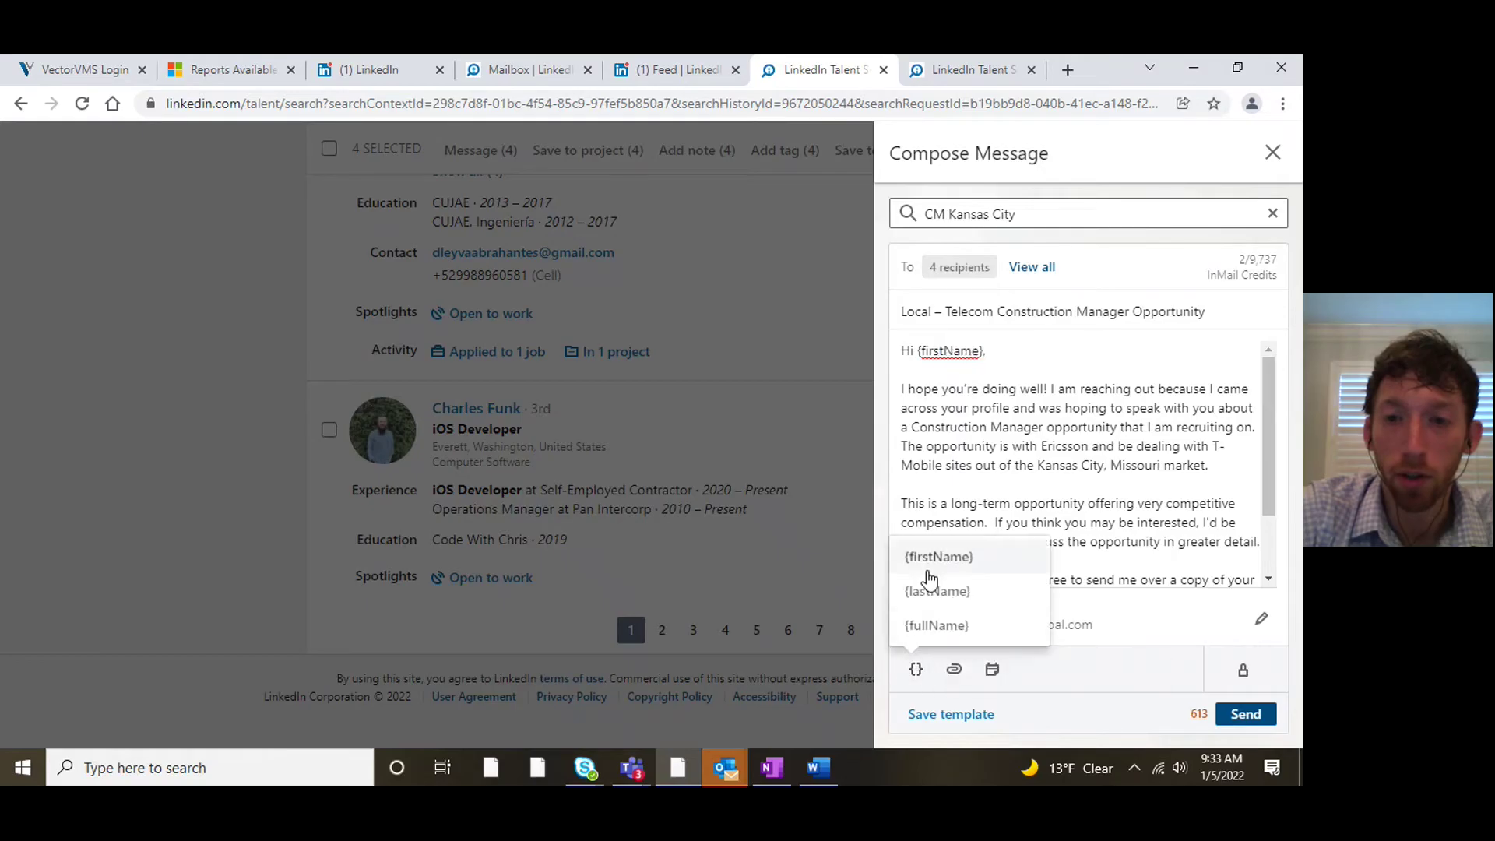
{"action": "left_click", "coordinate": [918, 669]}
{"action": "left_click", "coordinate": [995, 348]}
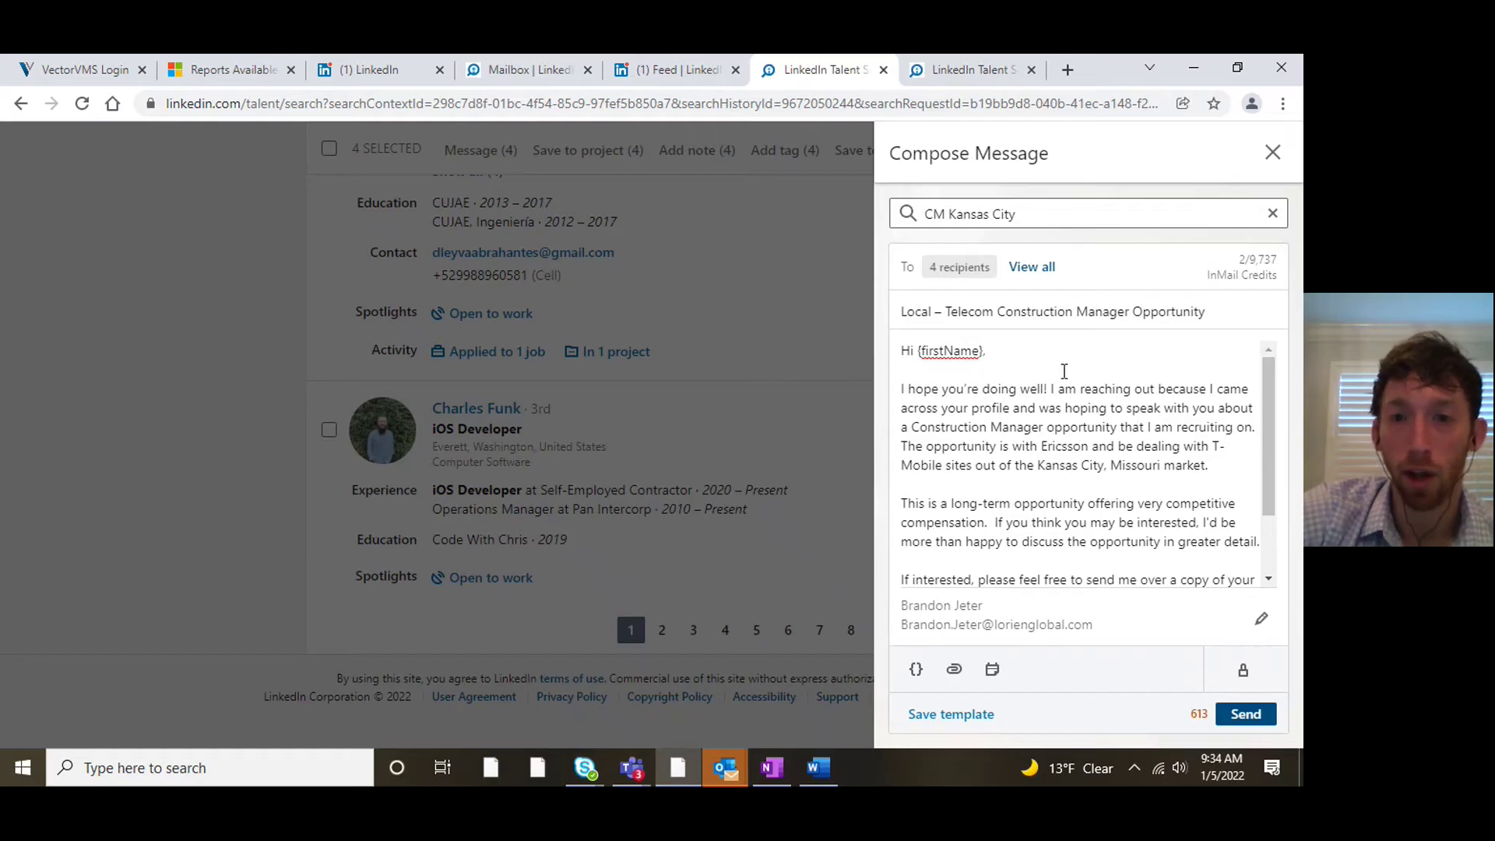
{"action": "key", "text": "ctrl+a"}
{"action": "left_click", "coordinate": [983, 380]}
{"action": "scroll", "coordinate": [979, 378], "scroll_direction": "down", "scroll_amount": 2}
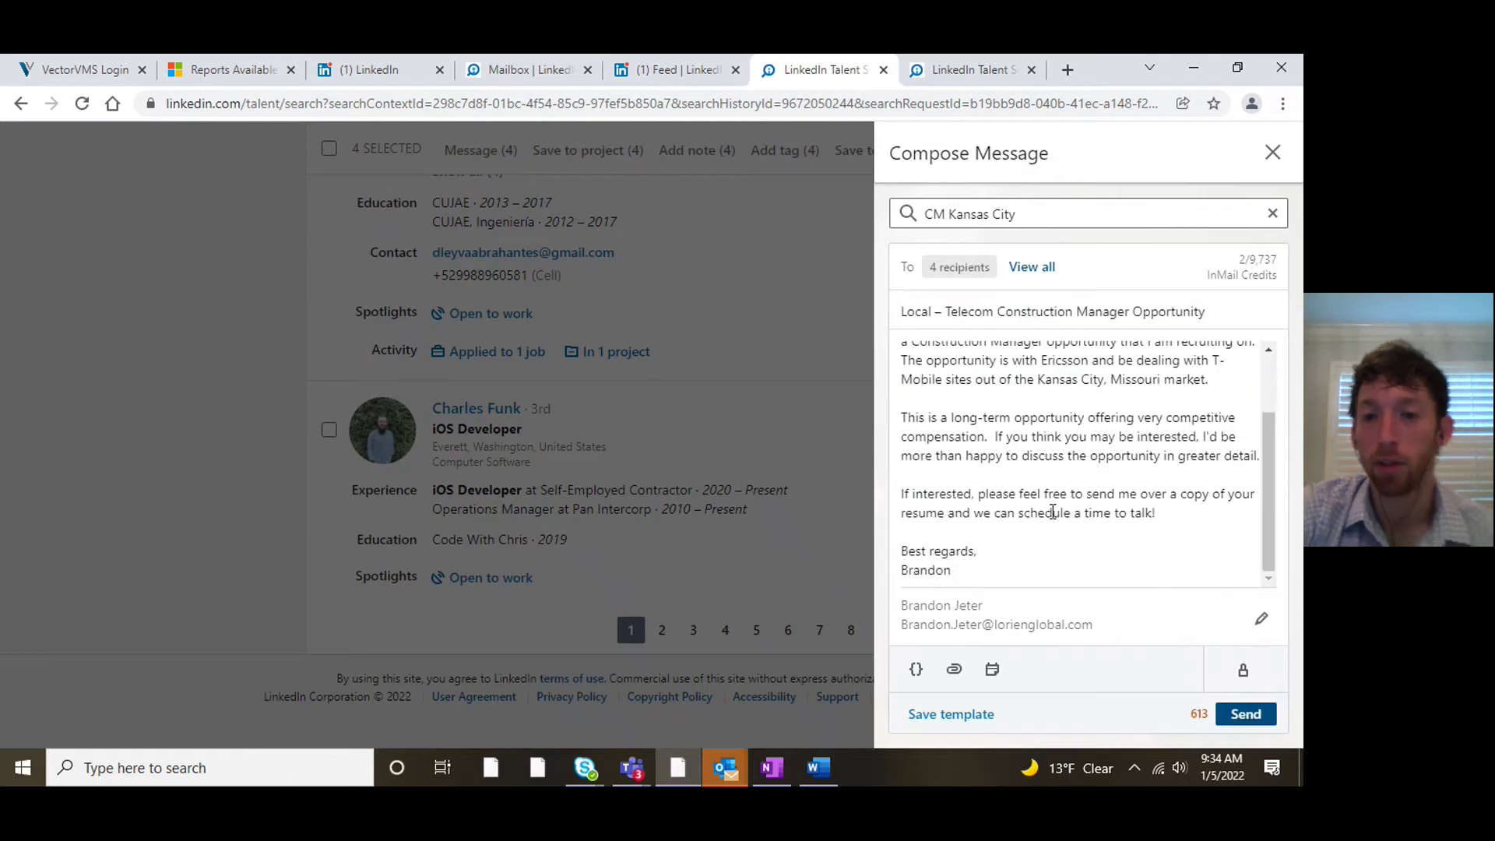
- Enter Ios Developer as the name for a new message template, then dismiss it and discard the message without sending
{"action": "left_click", "coordinate": [980, 725]}
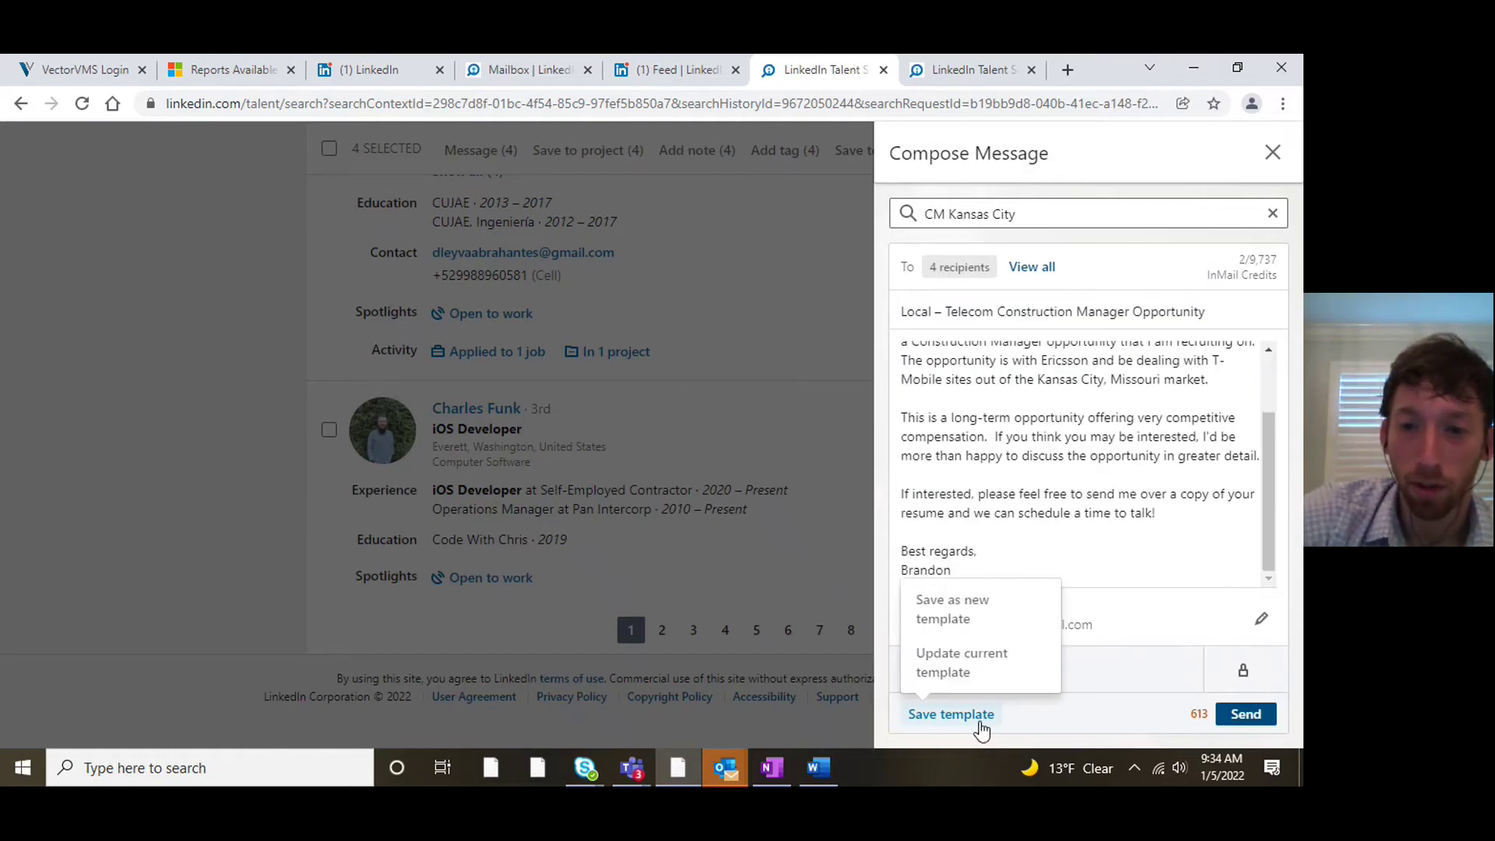
{"action": "left_click", "coordinate": [984, 614]}
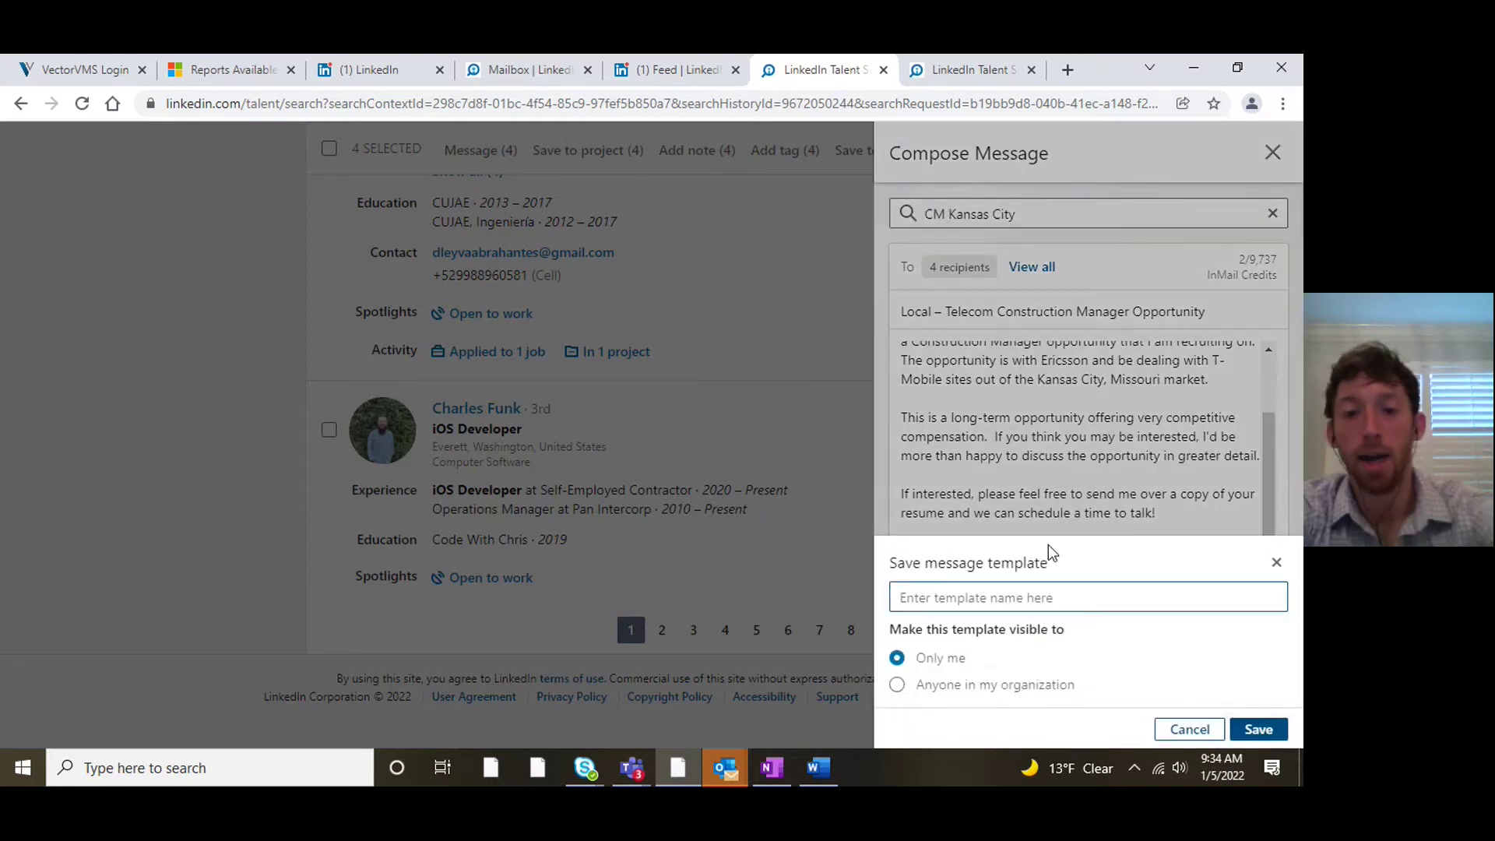
{"action": "type", "text": "Ios Developer"}
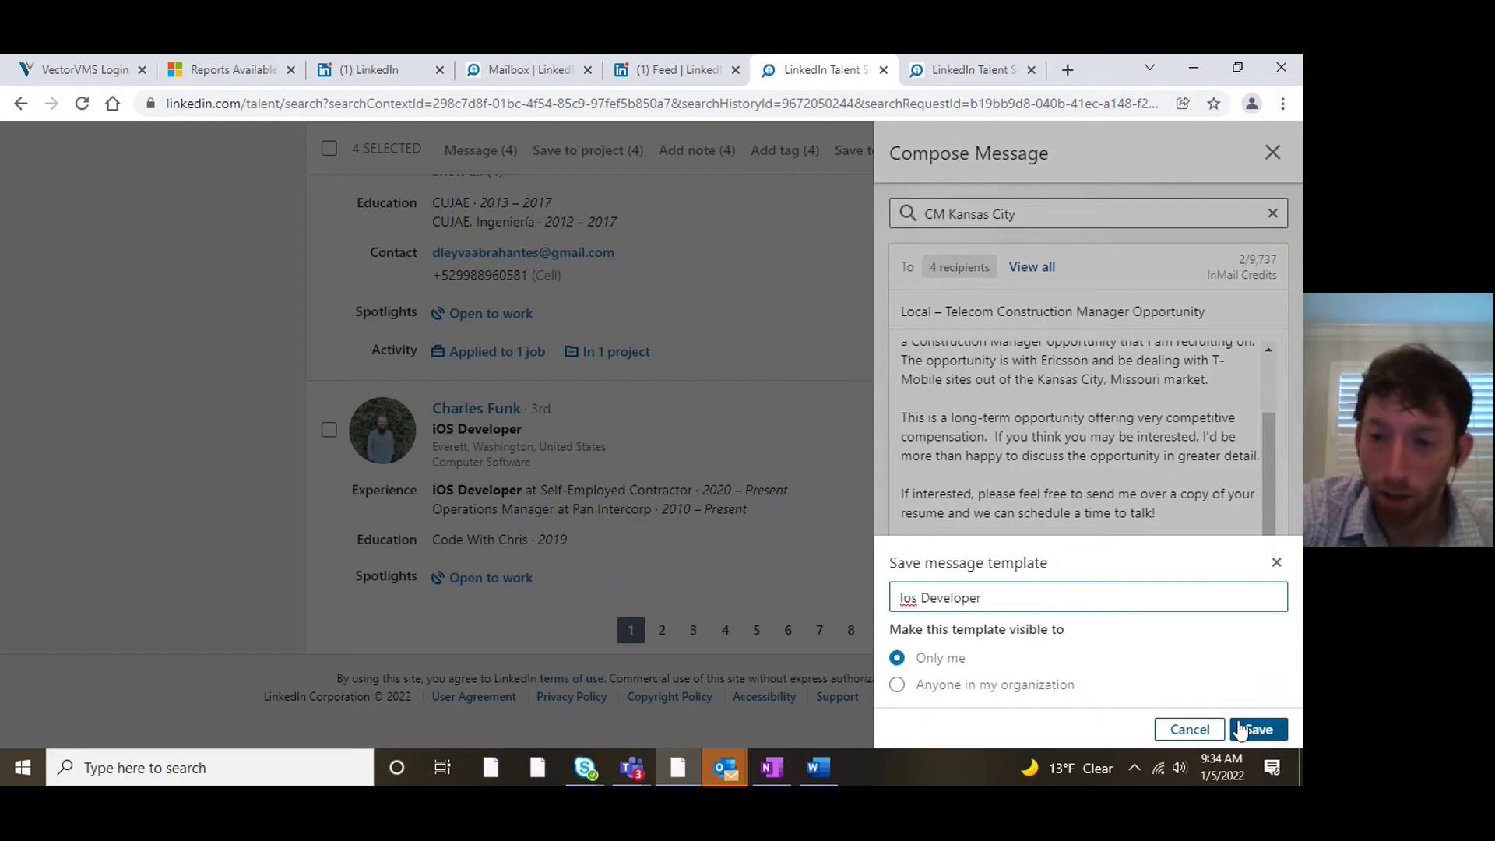
{"action": "left_click", "coordinate": [1277, 562]}
{"action": "left_click", "coordinate": [1248, 716]}
{"action": "left_click", "coordinate": [1271, 151]}
{"action": "left_click", "coordinate": [748, 209]}
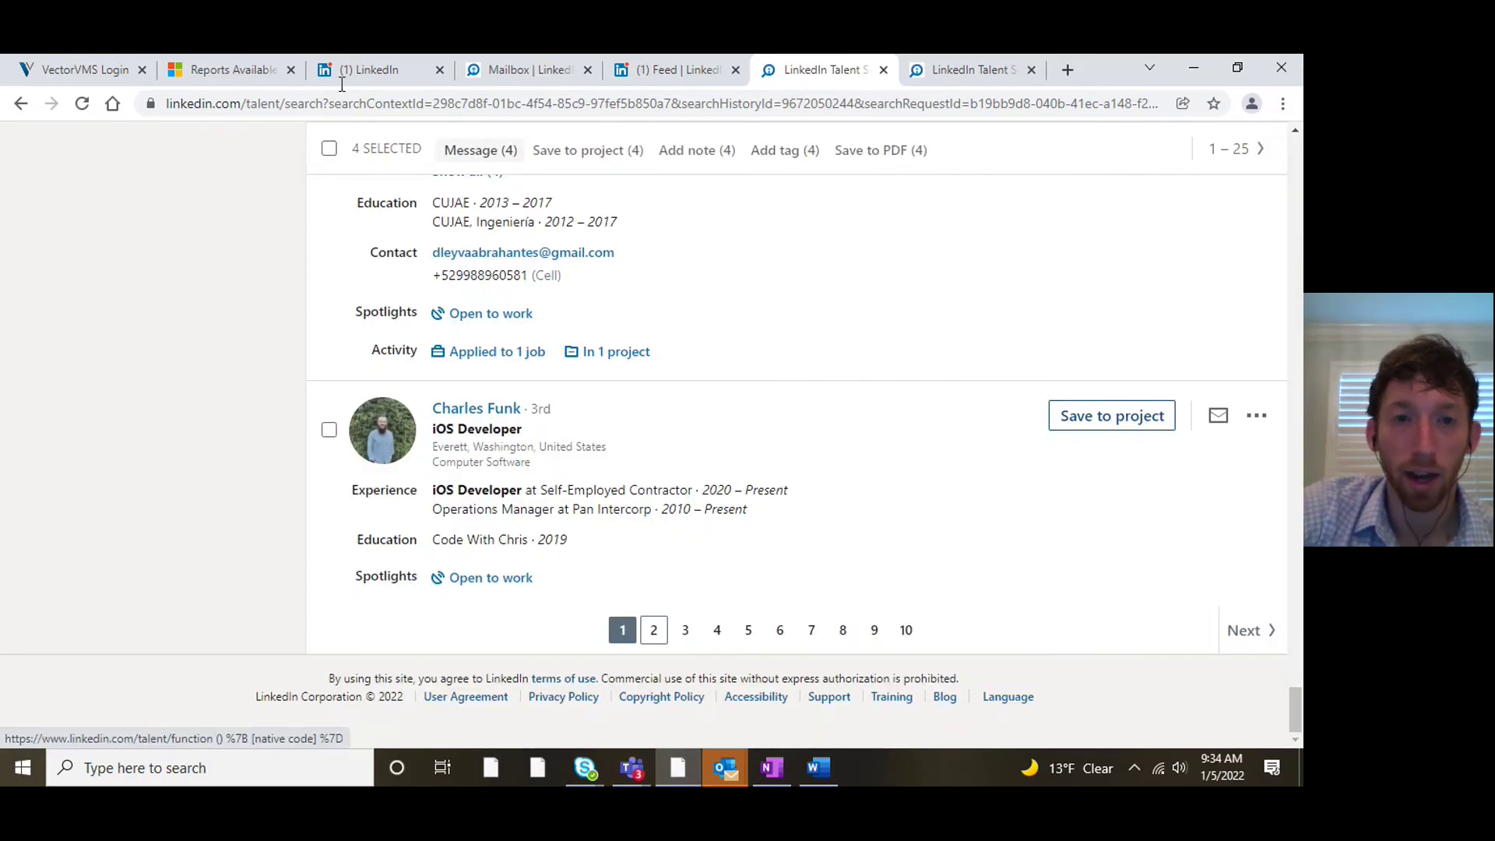
- Go to the second page of results and select the first two candidates
{"action": "left_click", "coordinate": [656, 631]}
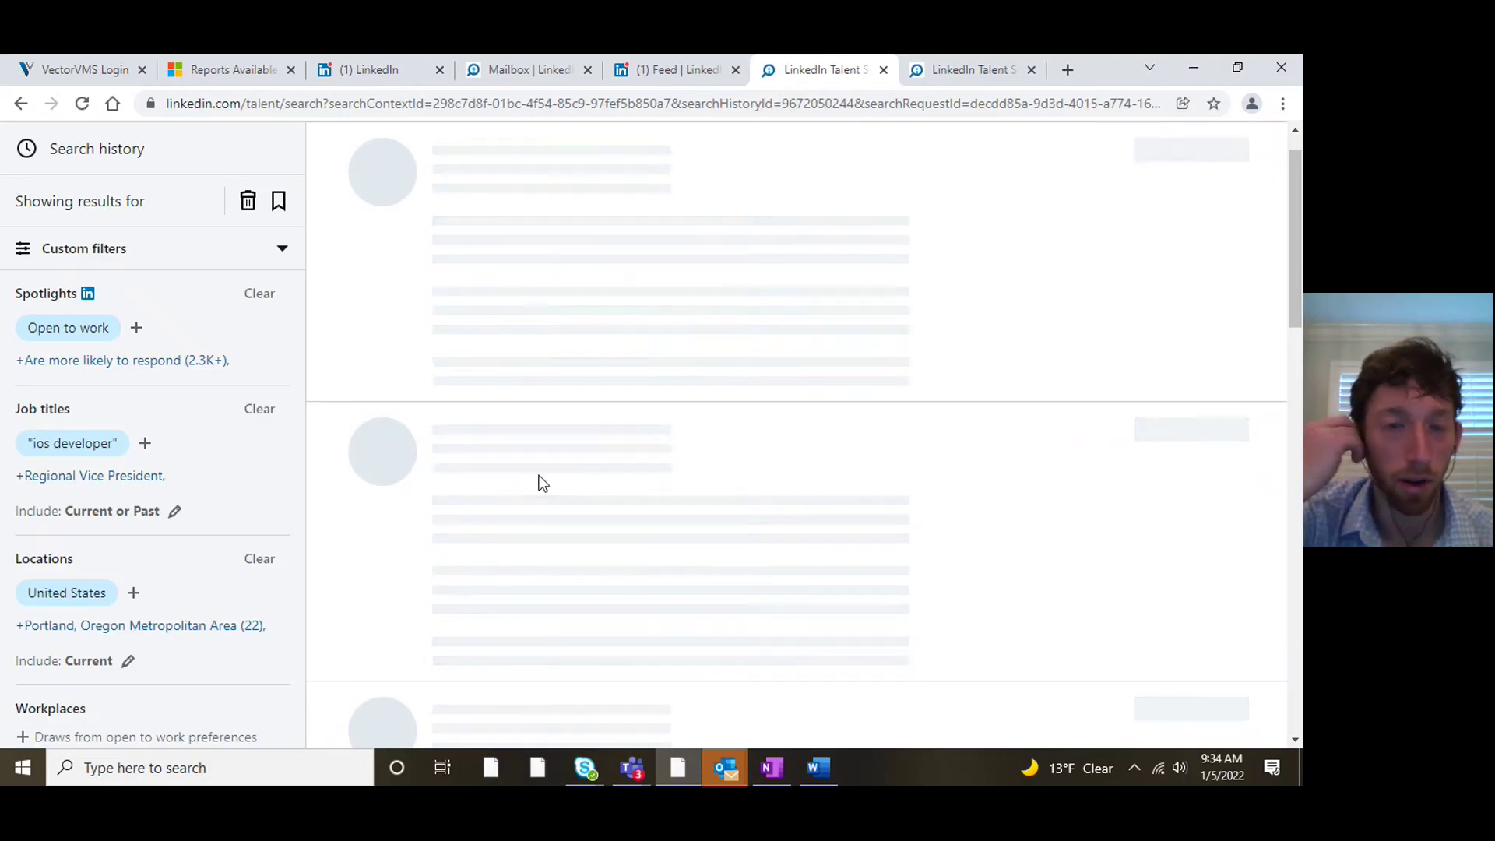
{"action": "scroll", "coordinate": [543, 484], "scroll_direction": "up", "scroll_amount": 1}
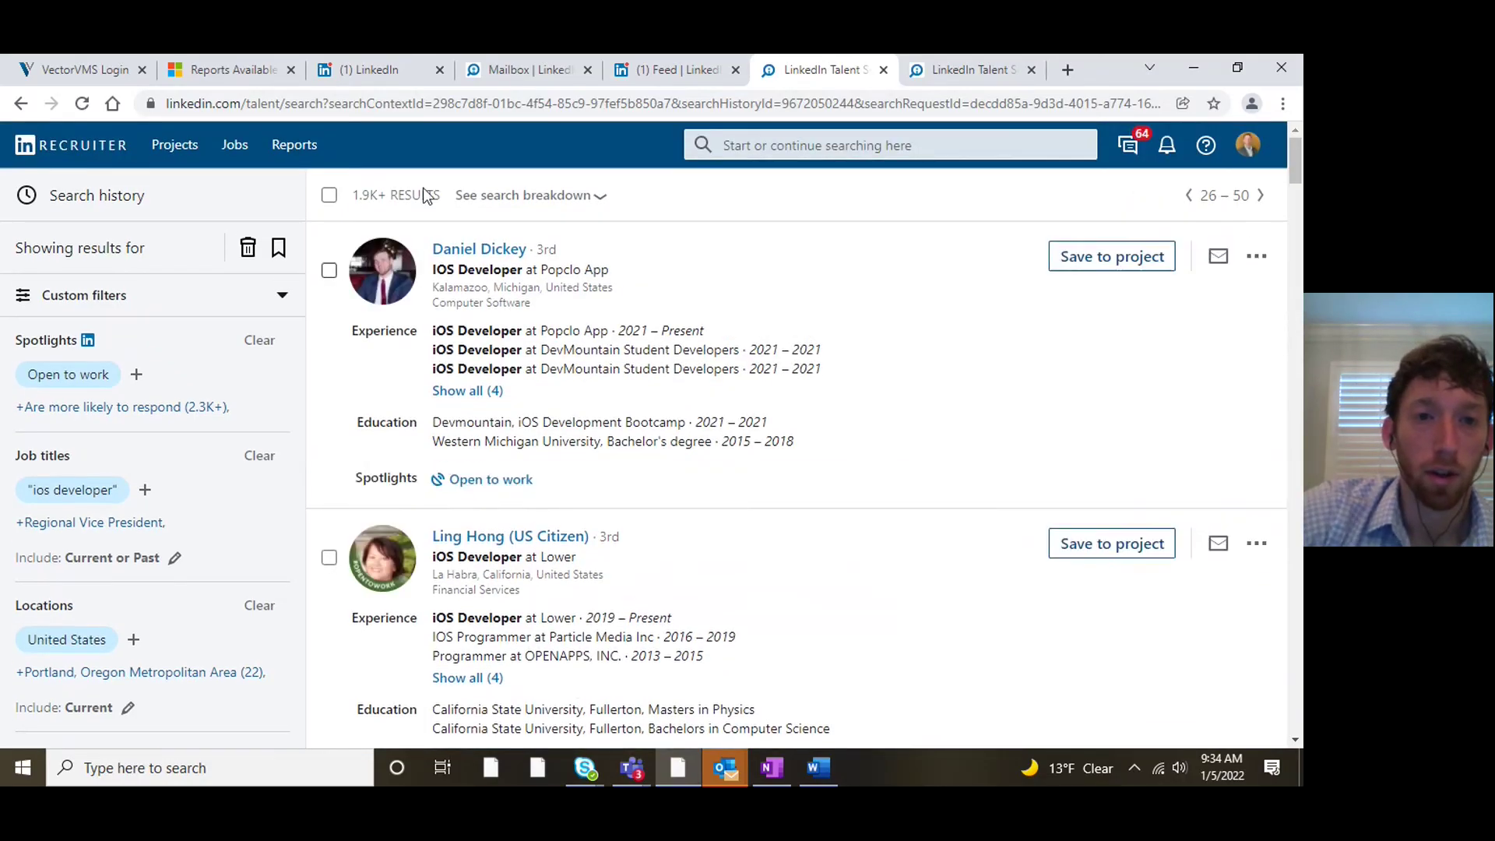
{"action": "left_click", "coordinate": [328, 274]}
{"action": "left_click", "coordinate": [329, 558]}
- Look at the recent templates available for a message to the two selected candidates, and close the message
{"action": "left_click", "coordinate": [690, 197]}
{"action": "left_click", "coordinate": [1095, 212]}
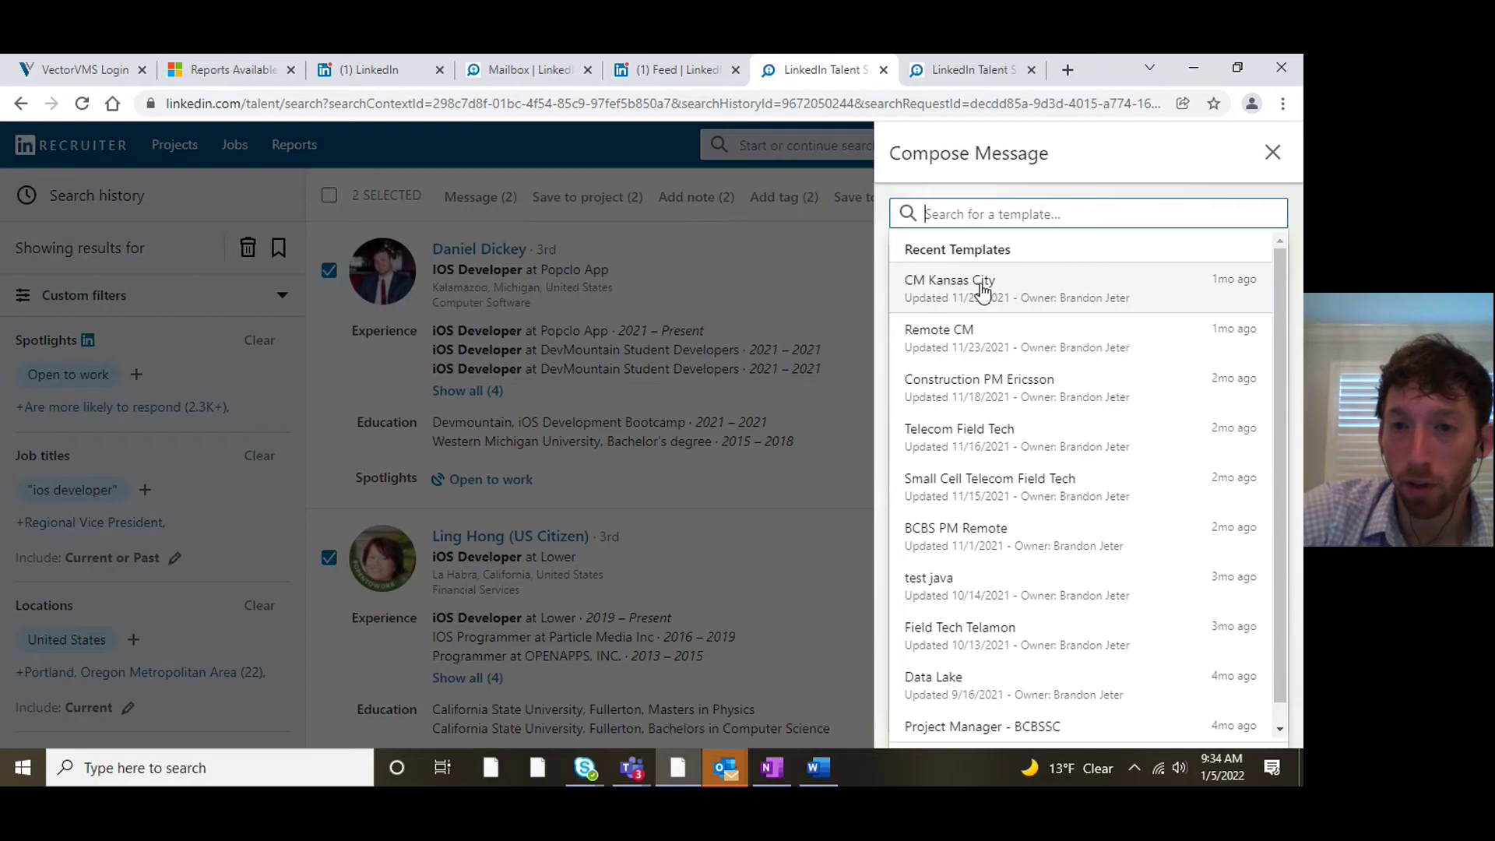
{"action": "left_click", "coordinate": [1272, 153]}
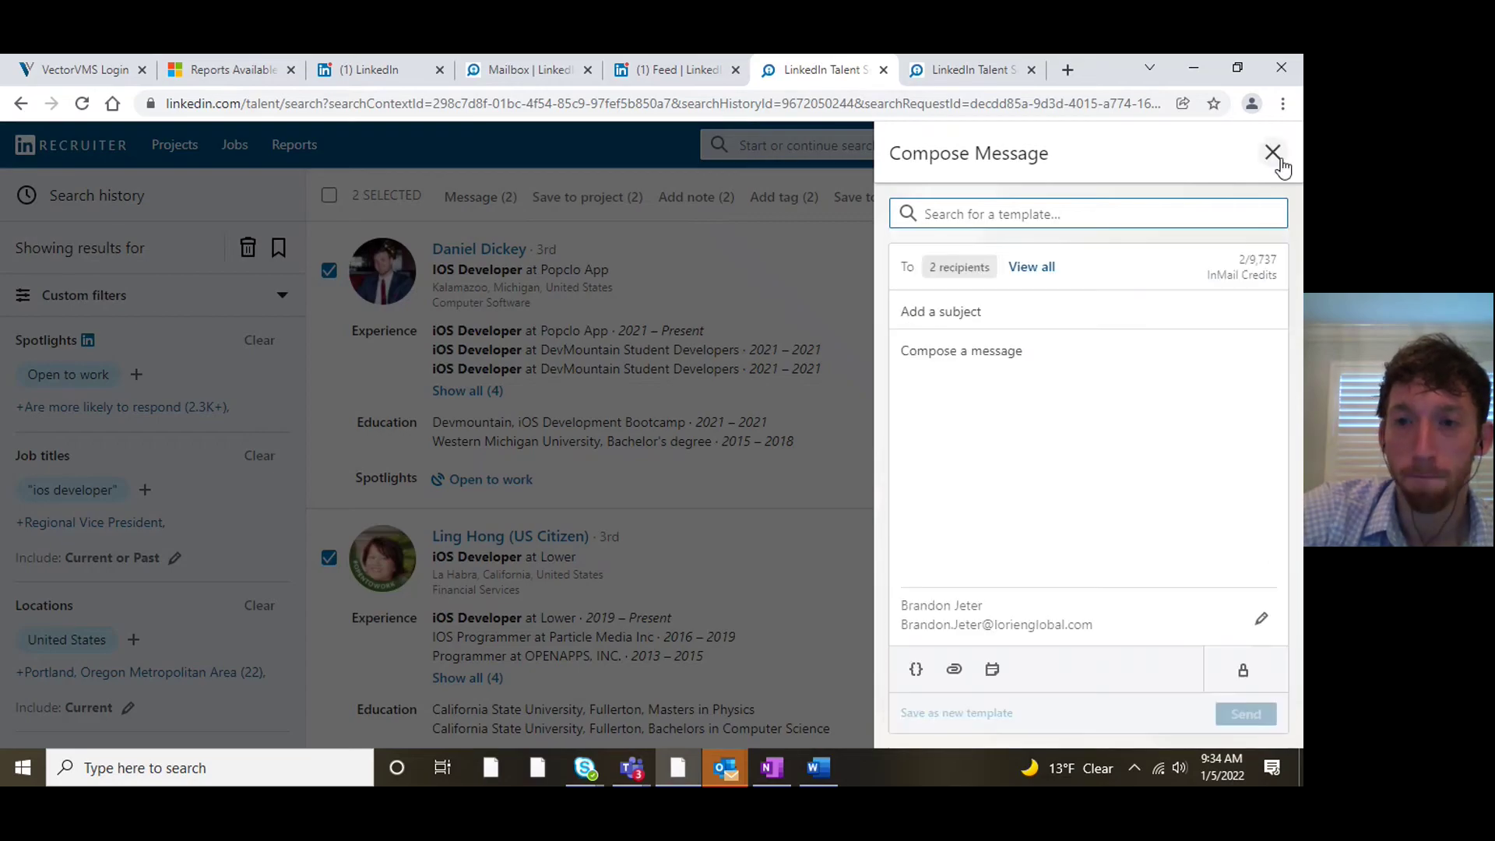
- Narrow the selection so that only the first candidate on the page is selected
{"action": "left_click", "coordinate": [330, 273]}
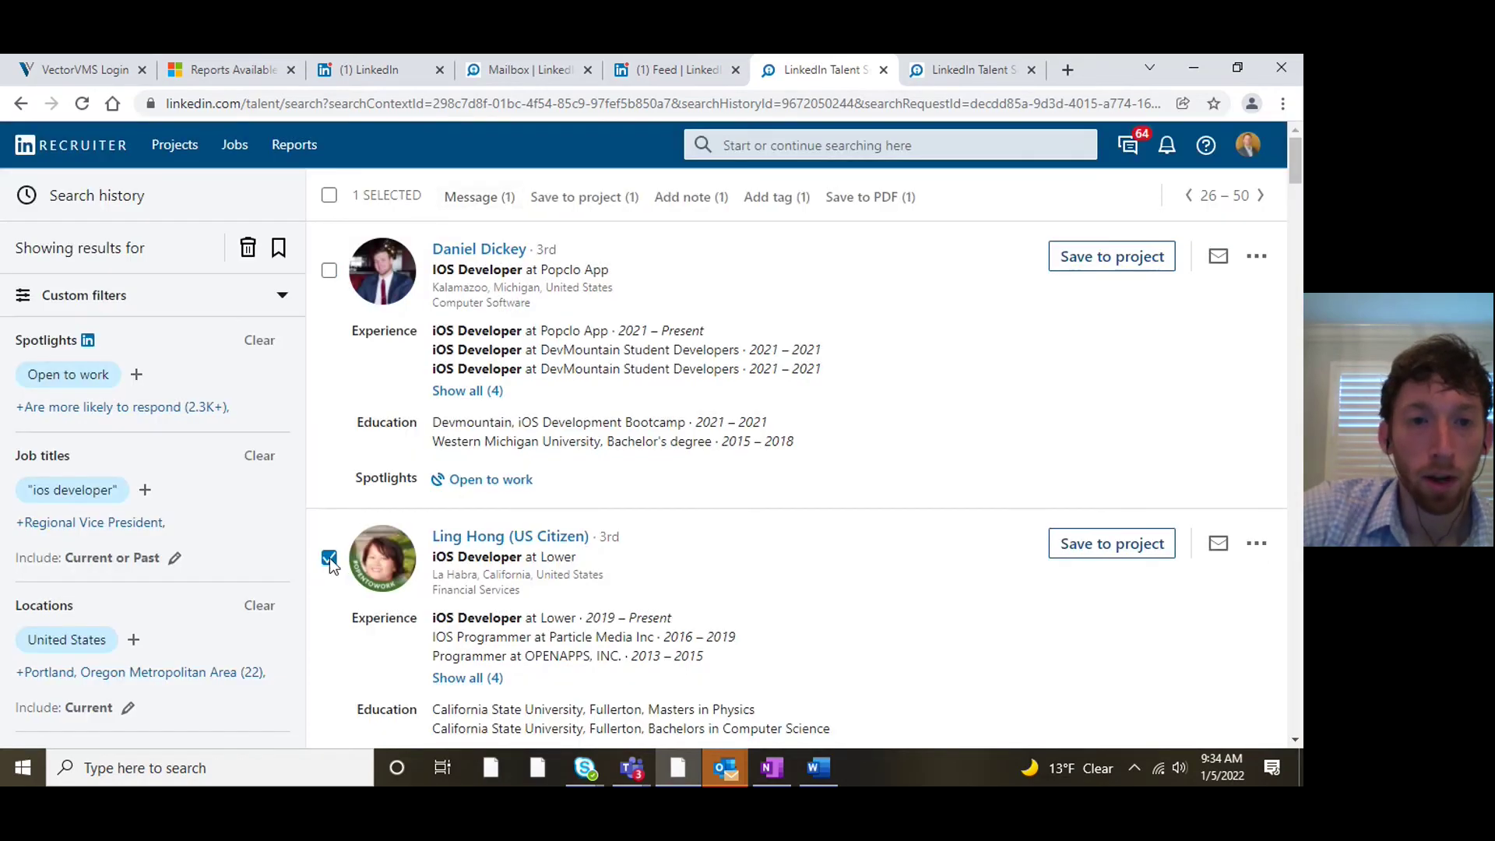
{"action": "left_click", "coordinate": [329, 558]}
{"action": "left_click", "coordinate": [331, 271]}
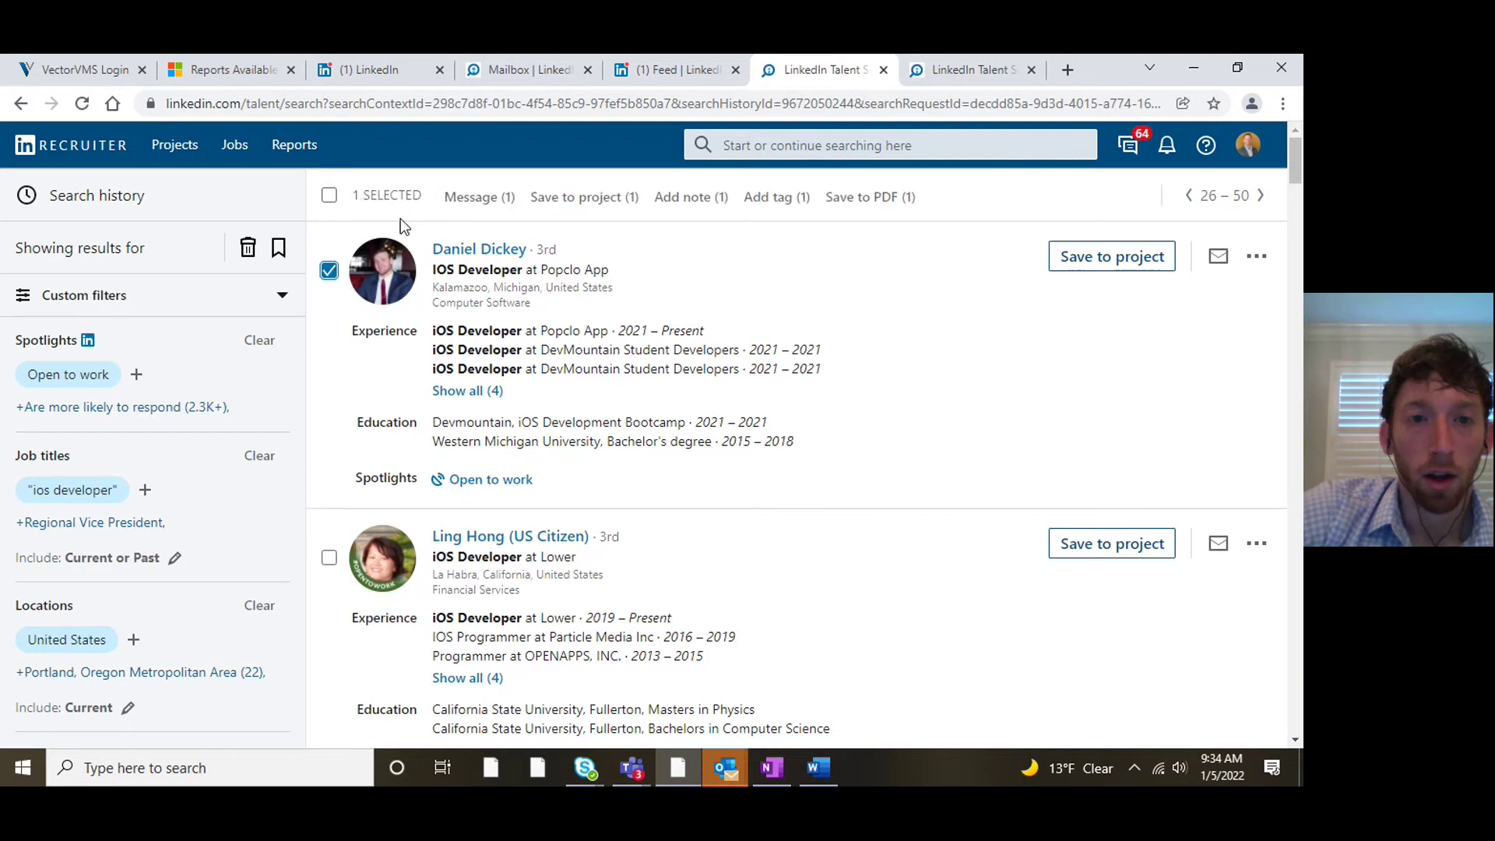
- Start a message to the single selected candidate, check its file attachment option, and close the message without attaching anything
{"action": "left_click", "coordinate": [457, 196]}
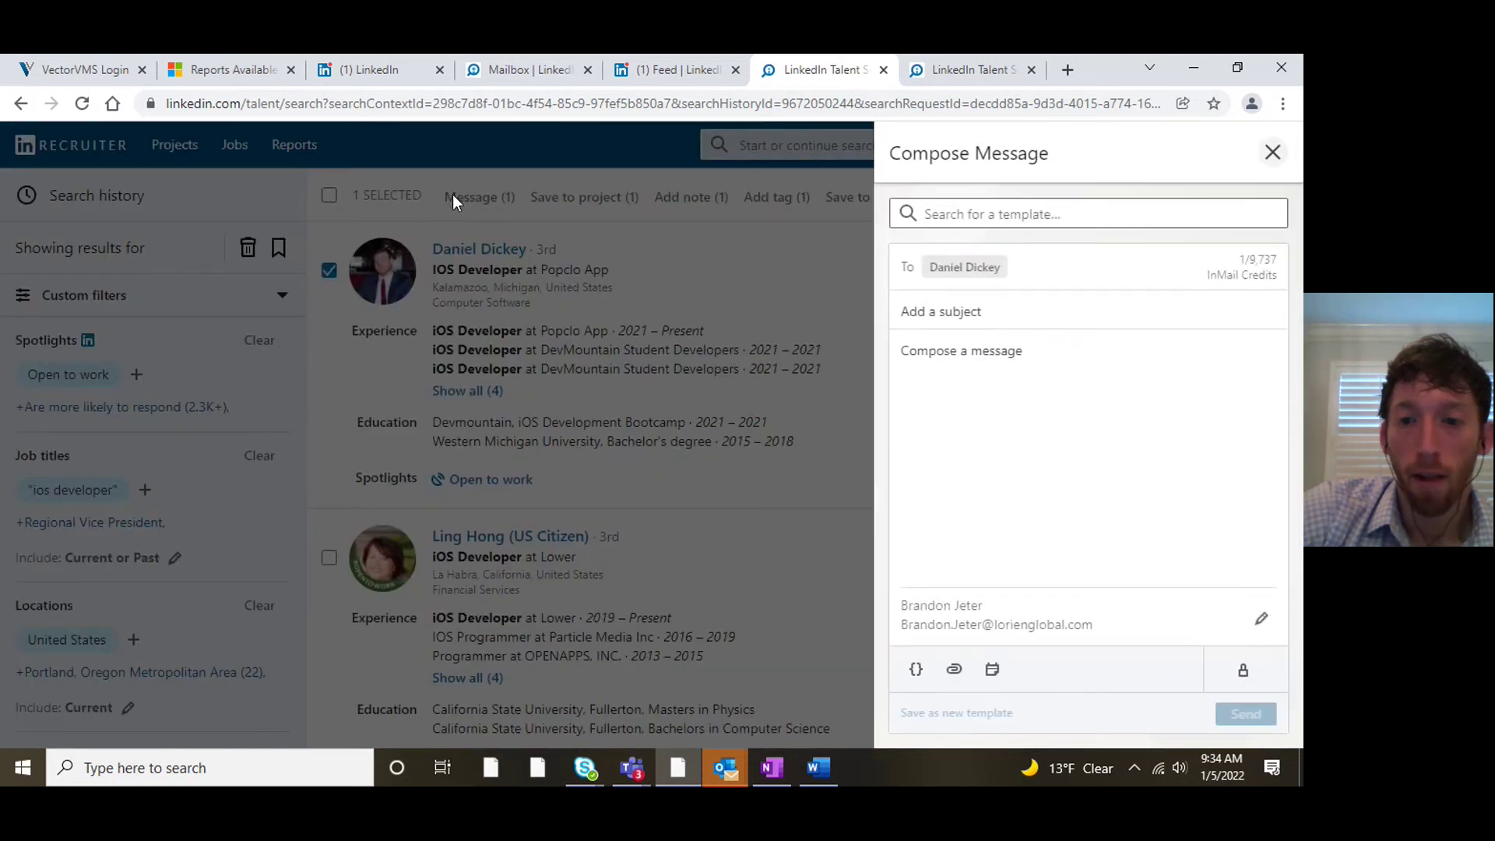
{"action": "left_click", "coordinate": [956, 675]}
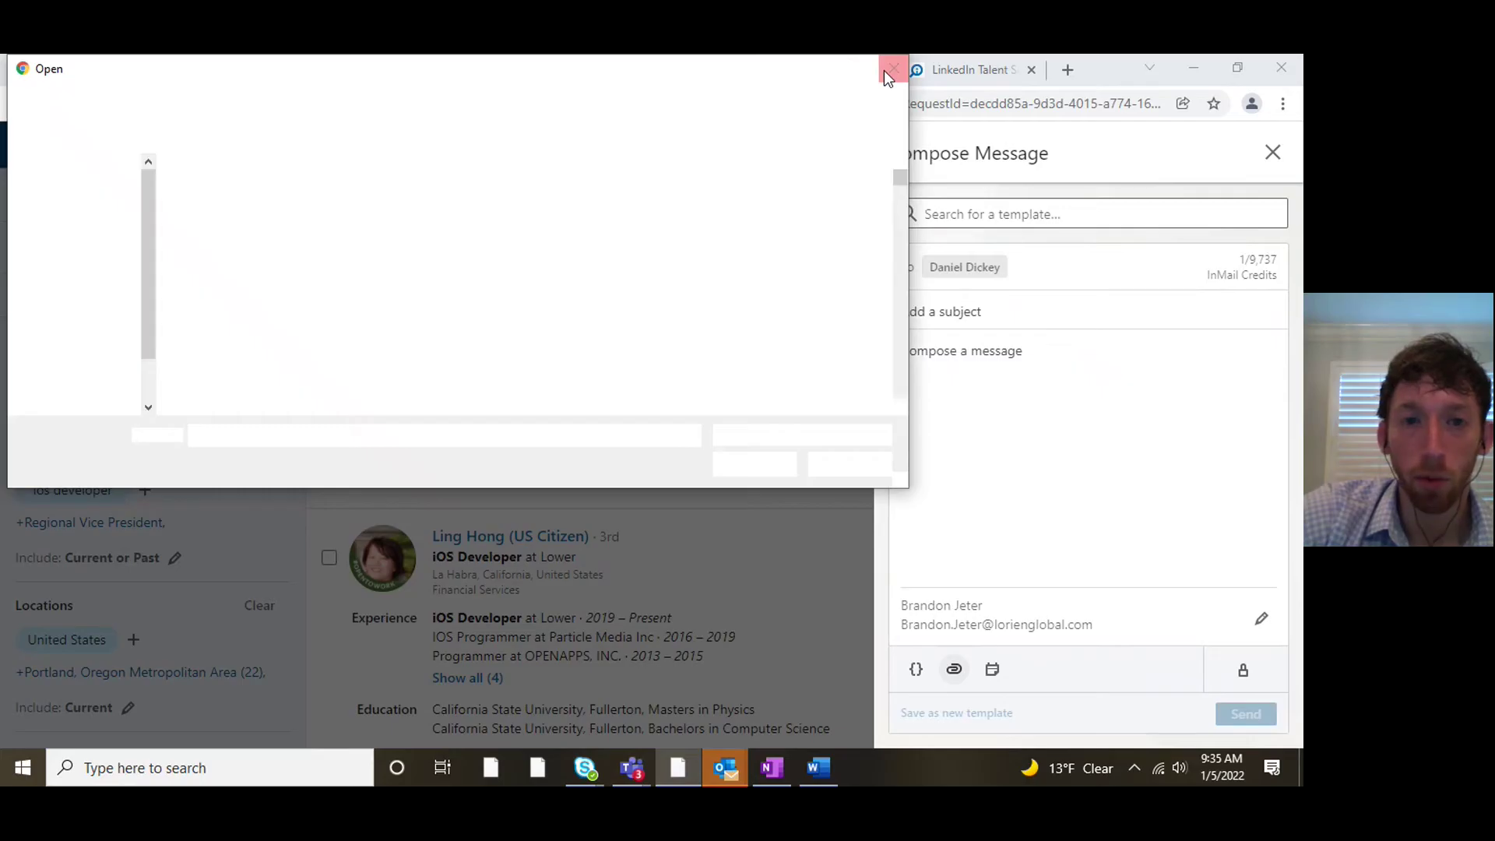
{"action": "left_click", "coordinate": [887, 67]}
{"action": "left_click", "coordinate": [1271, 153]}
- Add the second and third candidates on the page to the selection
{"action": "scroll", "coordinate": [935, 583], "scroll_direction": "down", "scroll_amount": 5}
{"action": "scroll", "coordinate": [380, 299], "scroll_direction": "up", "scroll_amount": 5}
{"action": "left_click", "coordinate": [329, 558]}
{"action": "scroll", "coordinate": [329, 553], "scroll_direction": "down", "scroll_amount": 5}
{"action": "left_click", "coordinate": [327, 407]}
{"action": "scroll", "coordinate": [366, 251], "scroll_direction": "up", "scroll_amount": 4}
- Start a message to the three selected candidates and apply the CM Kansas City template
{"action": "left_click", "coordinate": [481, 150]}
{"action": "left_click", "coordinate": [1126, 224]}
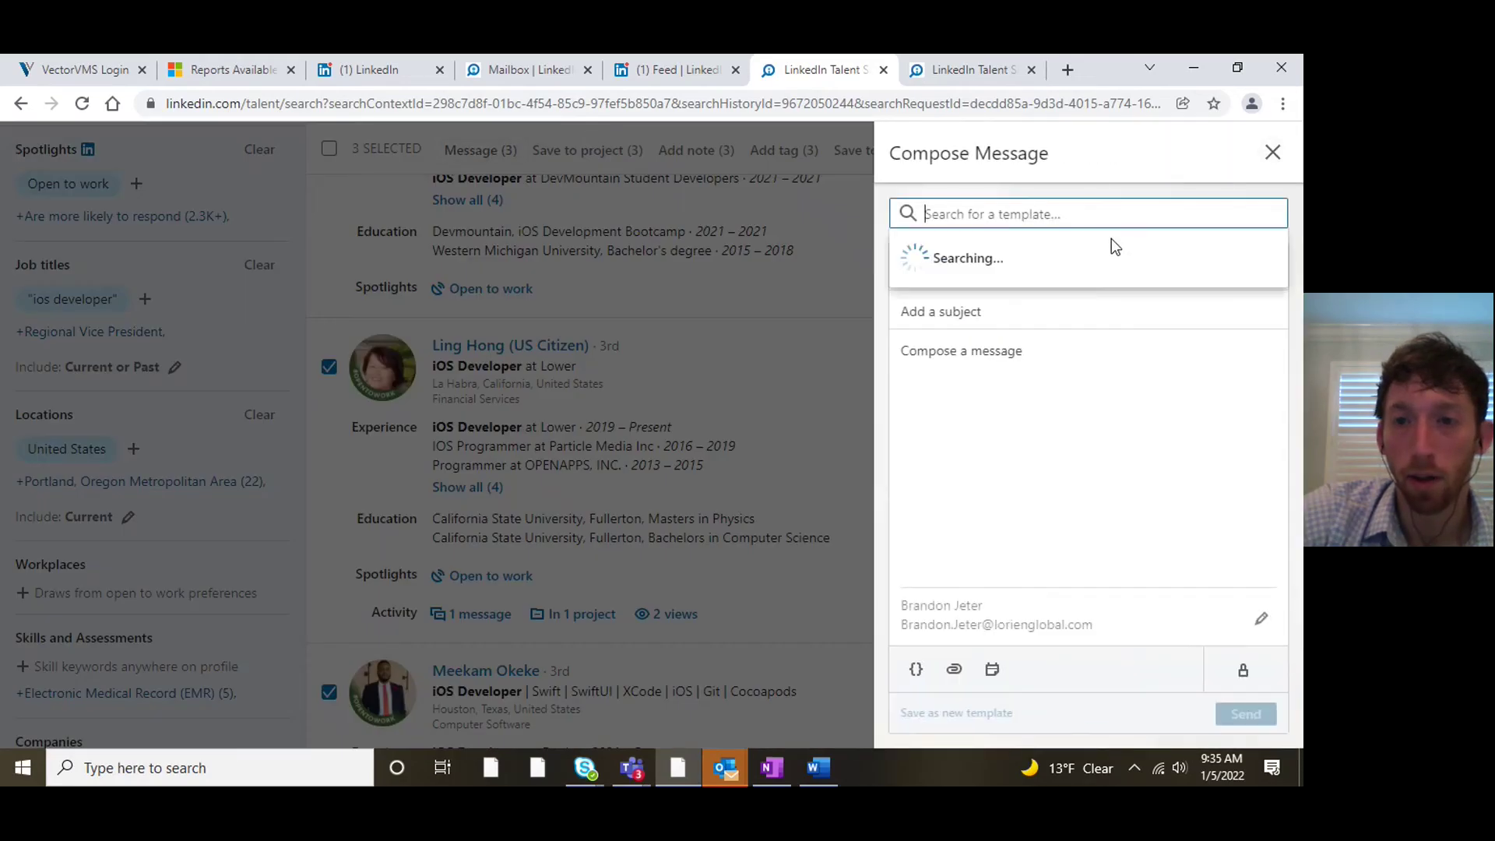
{"action": "left_click", "coordinate": [1071, 281]}
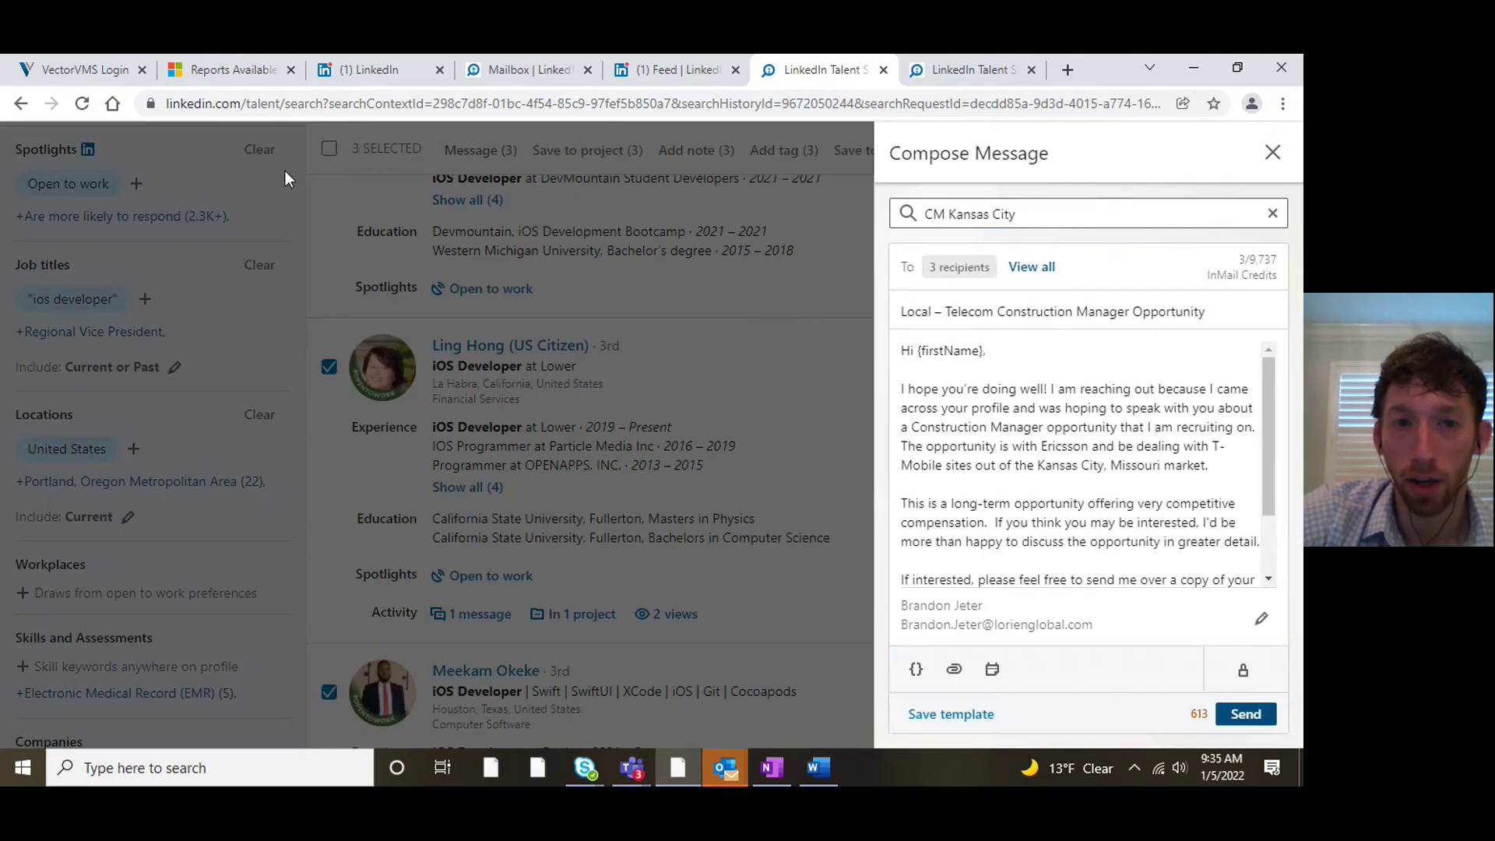
- Check the file attachment option for the templated bulk message, cancel the file selection, and discard the message without sending
{"action": "left_click", "coordinate": [958, 668]}
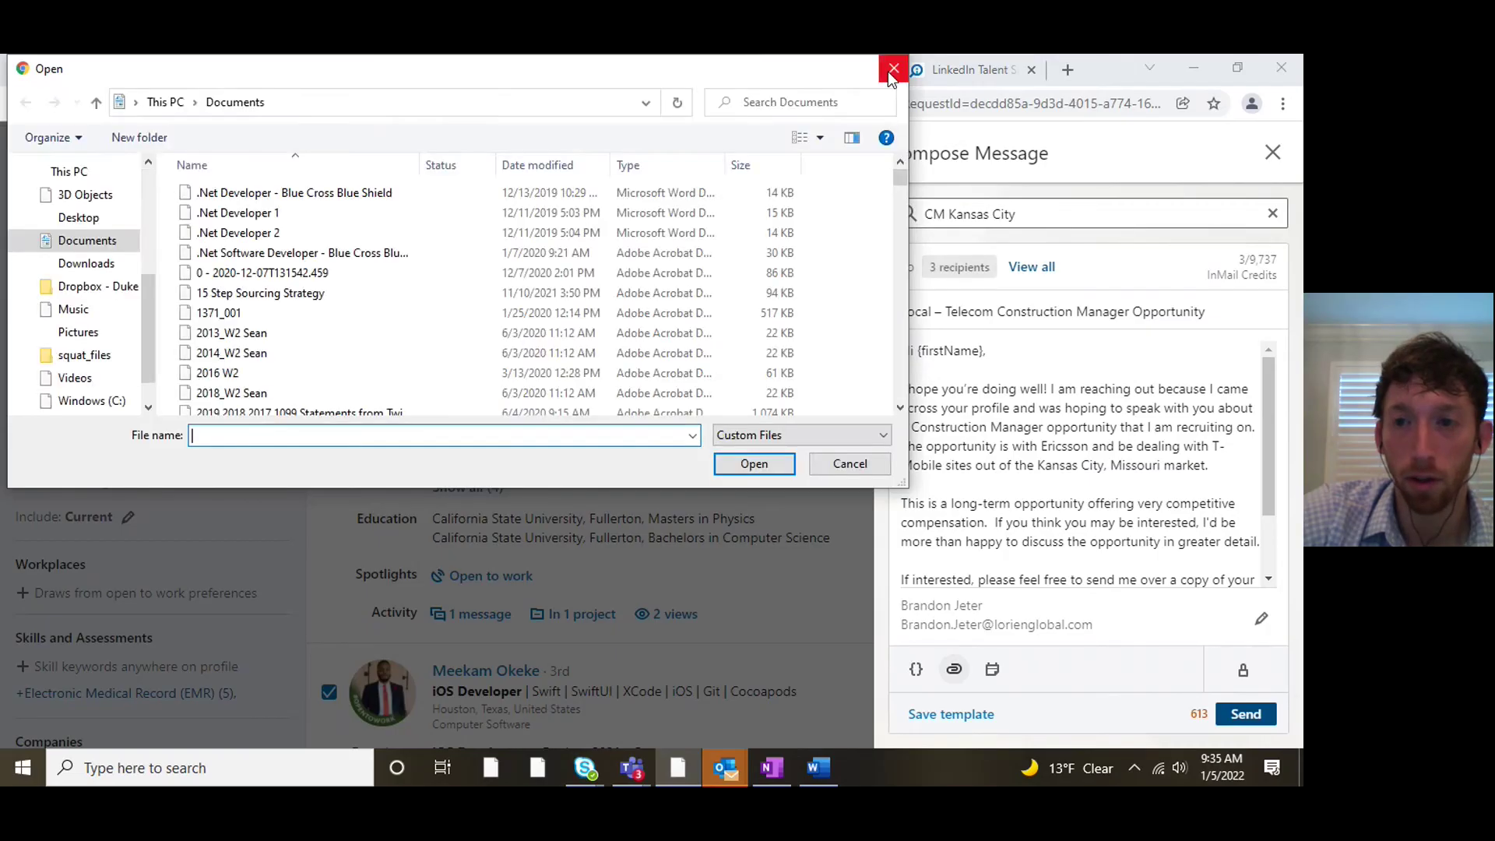
{"action": "left_click", "coordinate": [893, 70]}
{"action": "left_click", "coordinate": [1273, 152]}
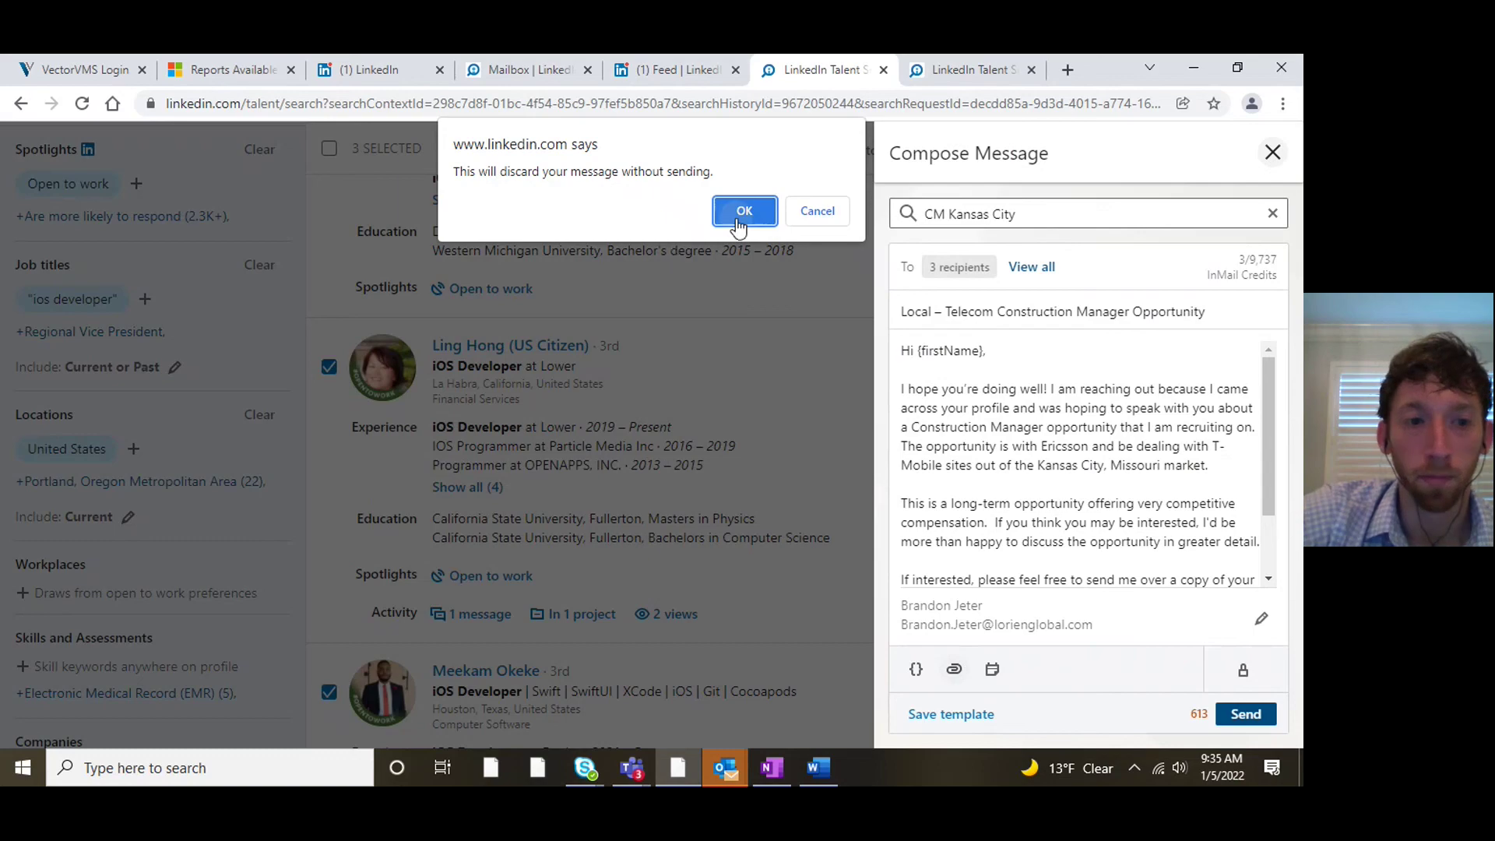
{"action": "left_click", "coordinate": [744, 211]}
{"action": "scroll", "coordinate": [1090, 420], "scroll_direction": "up", "scroll_amount": 3}
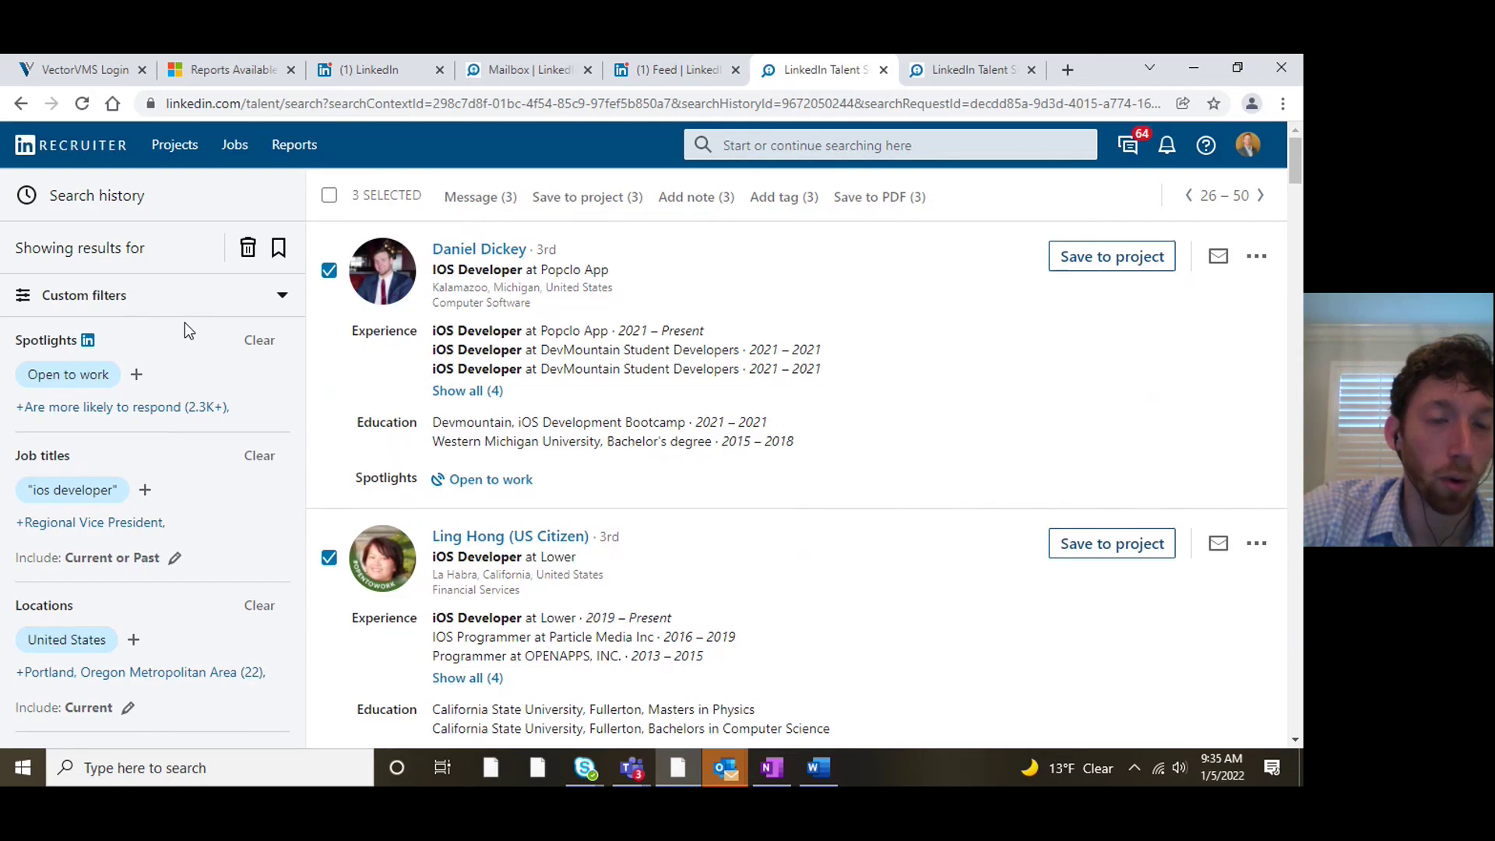
{"action": "scroll", "coordinate": [433, 360], "scroll_direction": "down", "scroll_amount": 7}
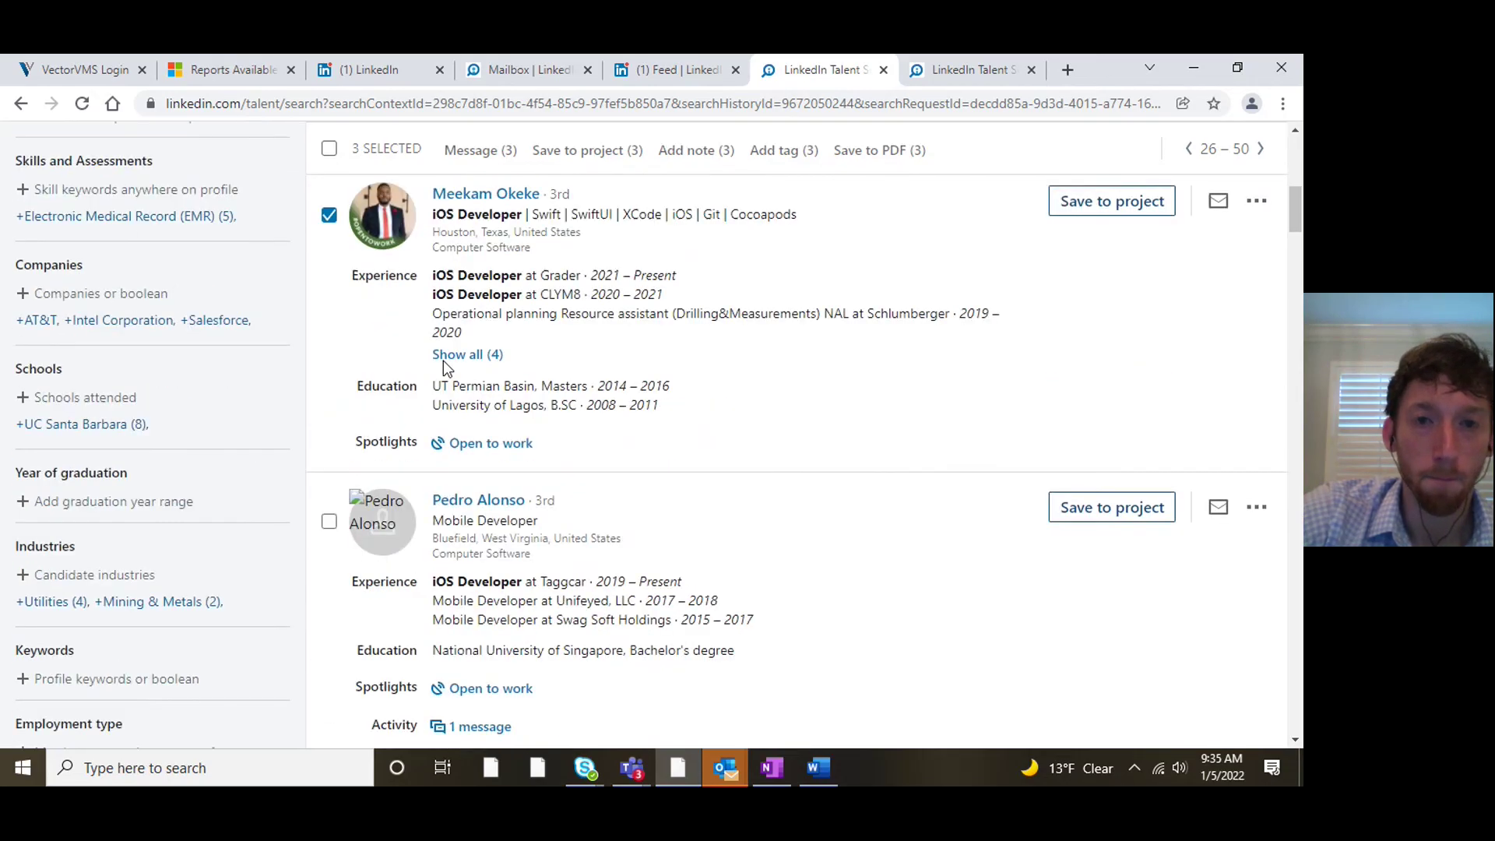
{"action": "scroll", "coordinate": [443, 361], "scroll_direction": "up", "scroll_amount": 4}
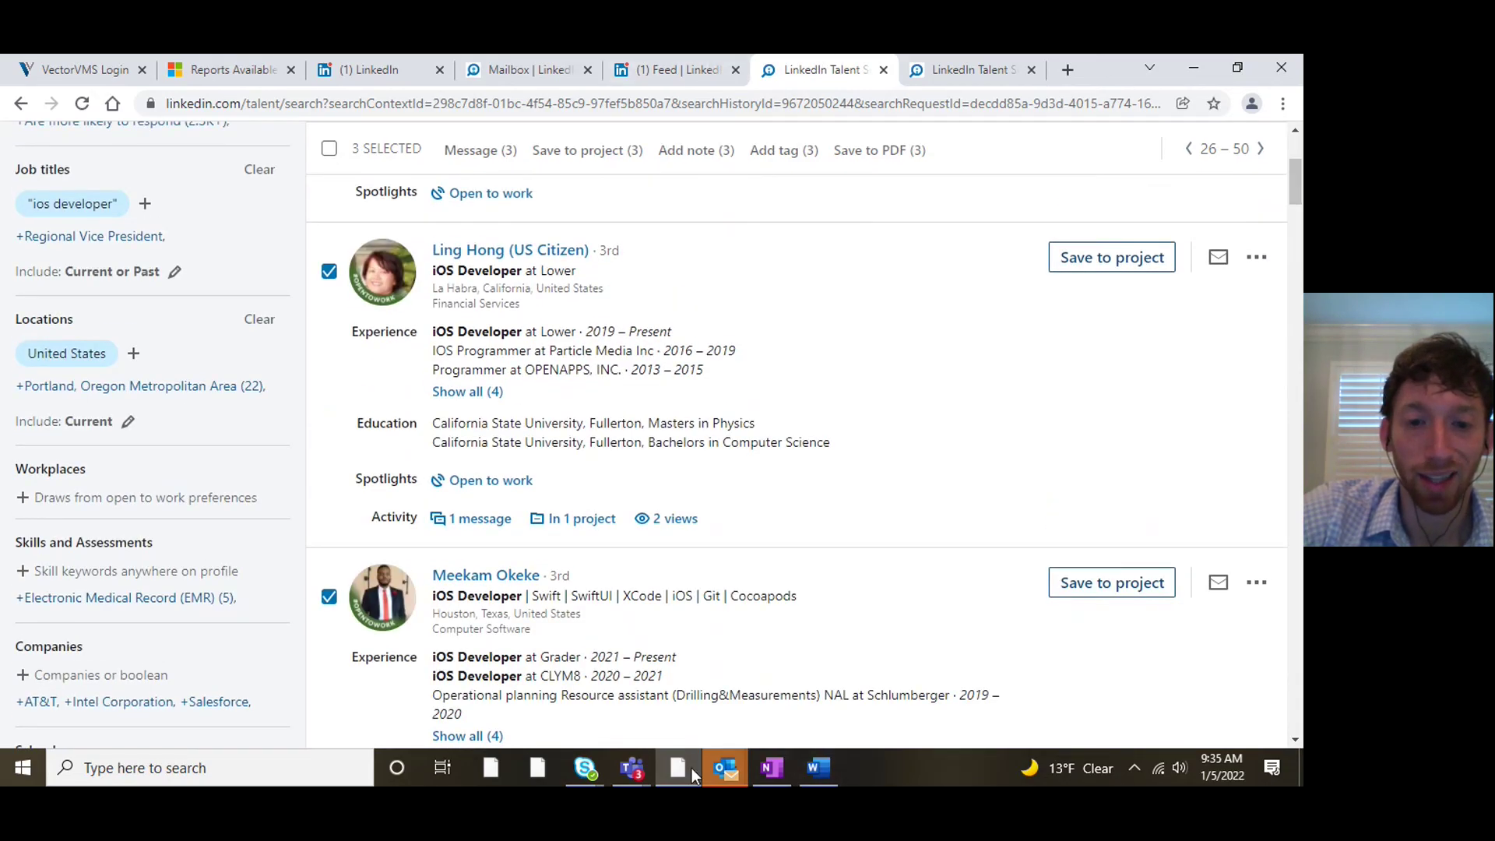
- Switch to the Microsoft Teams meeting window and dismiss the recording notice
{"action": "mouse_move", "coordinate": [635, 767]}
{"action": "left_click", "coordinate": [656, 656]}
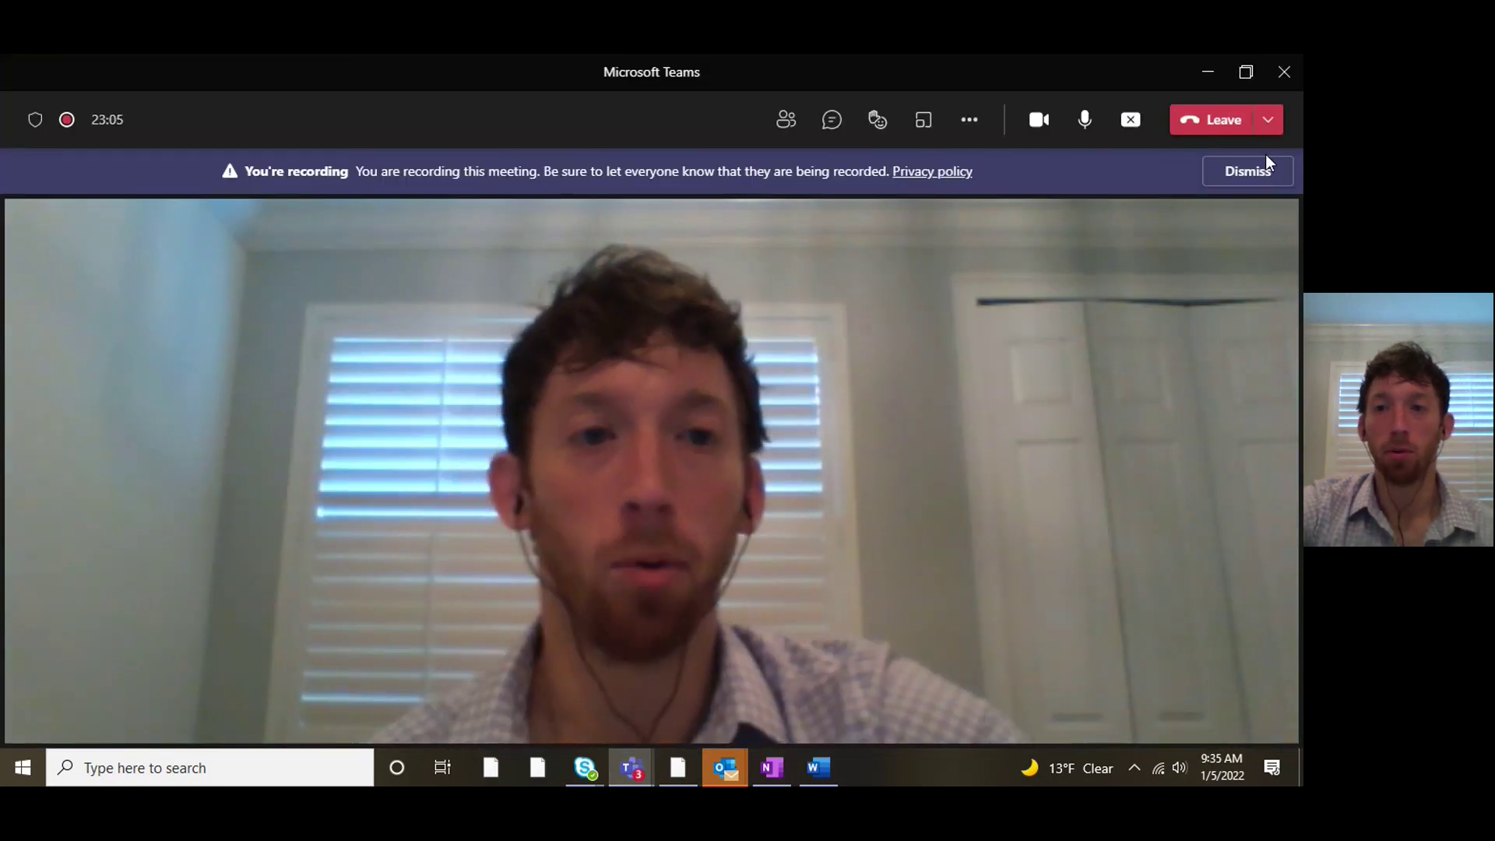
{"action": "left_click", "coordinate": [1248, 173]}
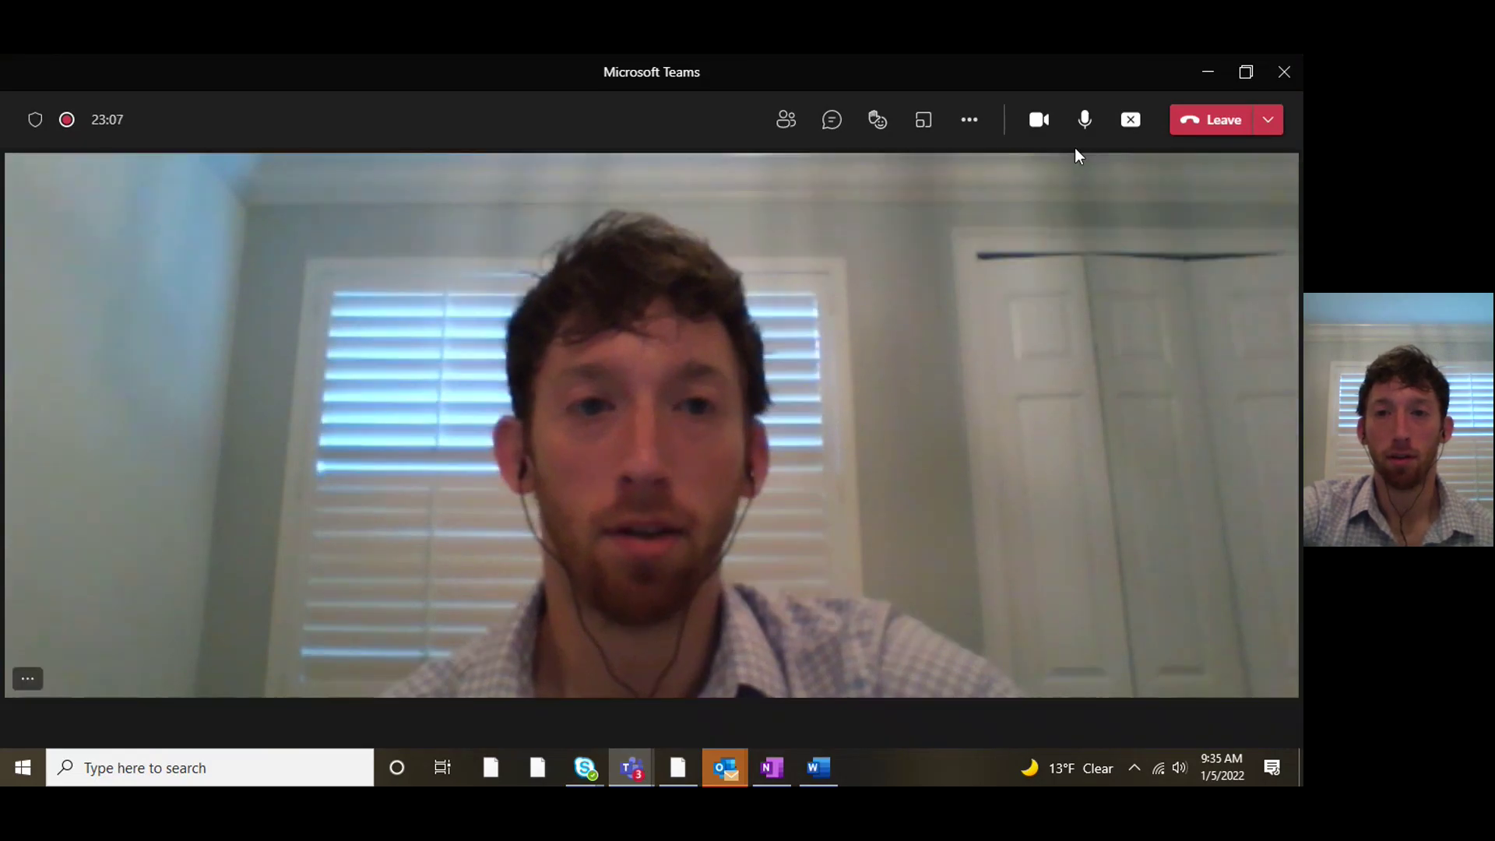